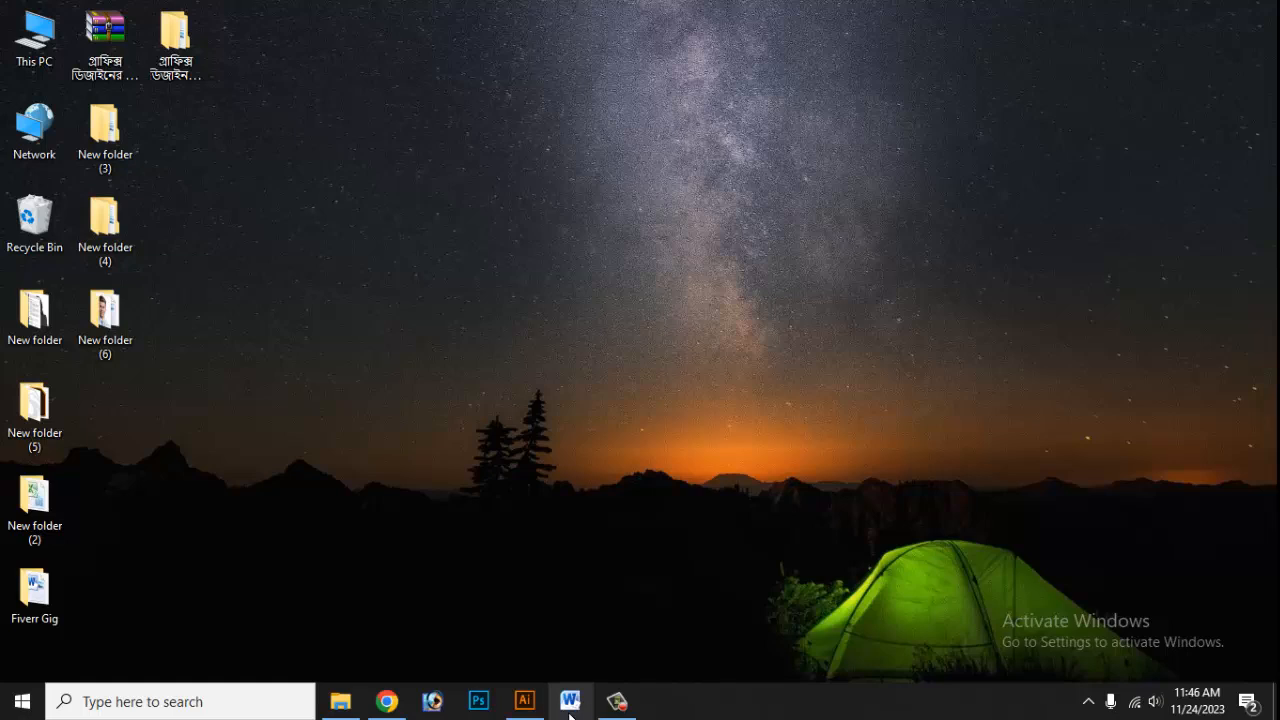
- Scroll through the new blank Document1 in Word
{"action": "scroll", "coordinate": [572, 337], "scroll_direction": "down", "scroll_amount": 3, "text": "ctrl"}
{"action": "scroll", "coordinate": [545, 340], "scroll_direction": "up", "scroll_amount": 8, "text": "ctrl"}
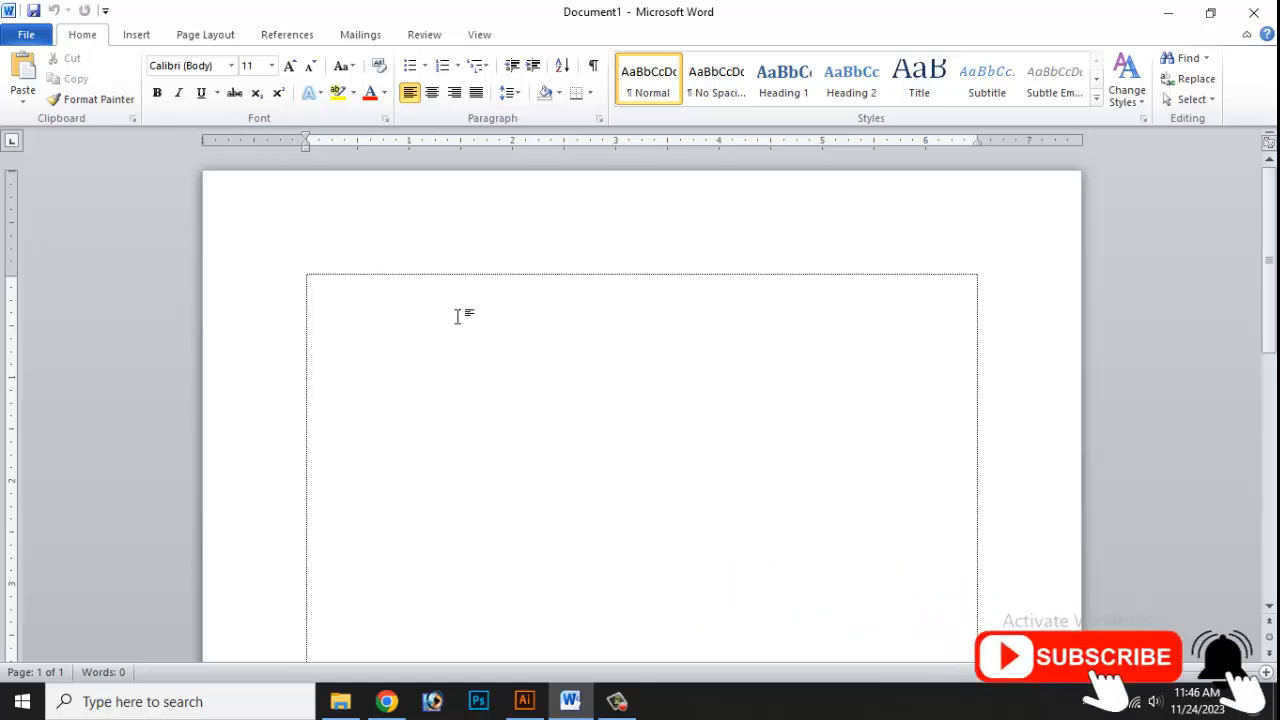
- Set the paper size to A4
{"action": "left_click", "coordinate": [234, 15]}
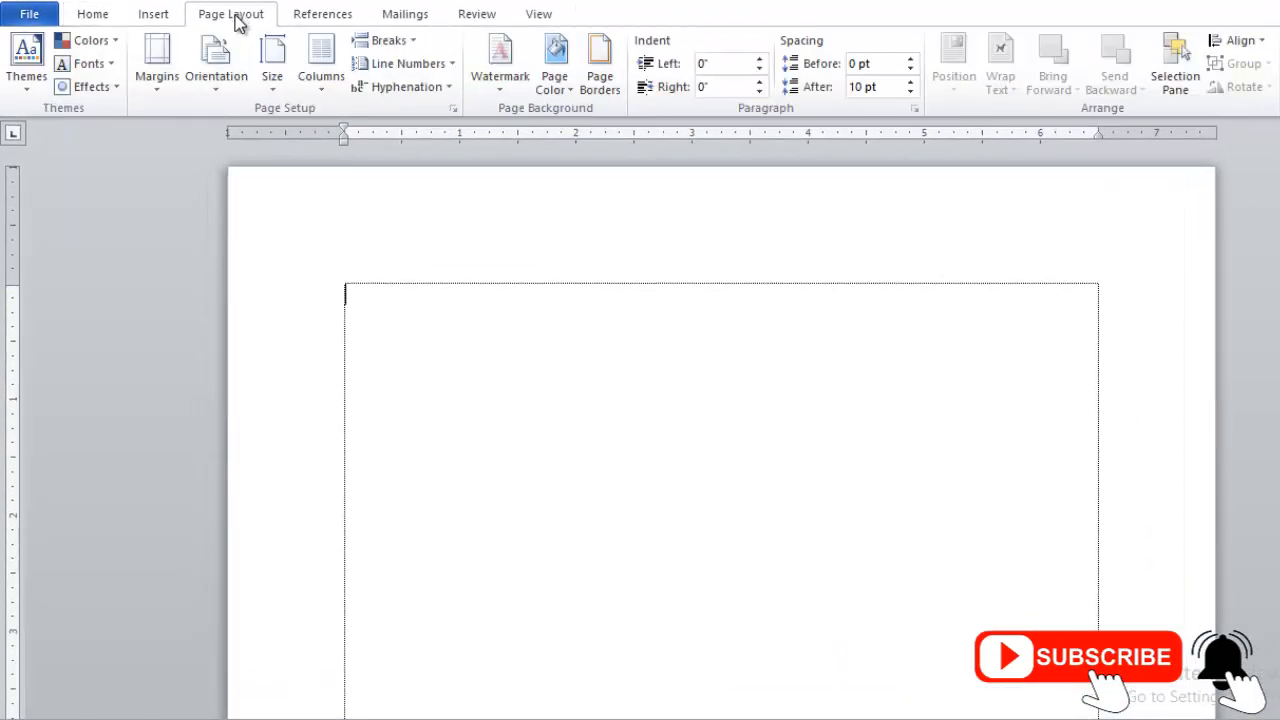
{"action": "left_click", "coordinate": [275, 68]}
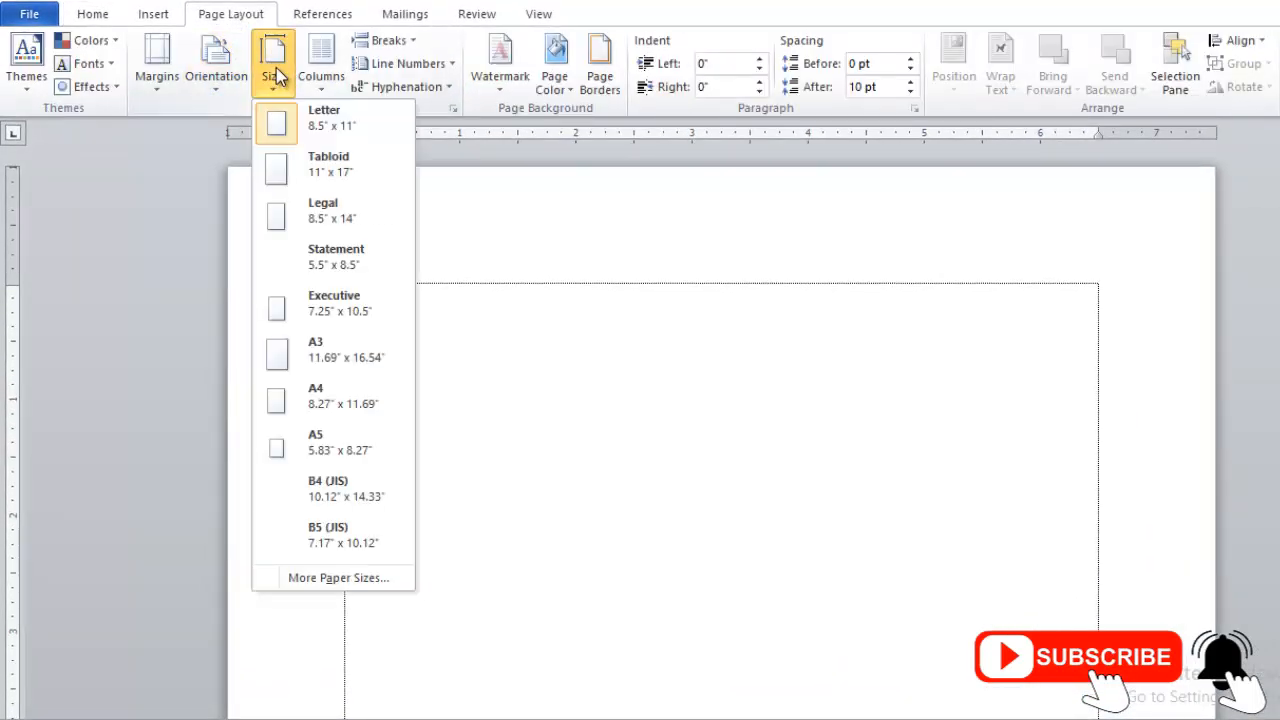
{"action": "left_click", "coordinate": [321, 404]}
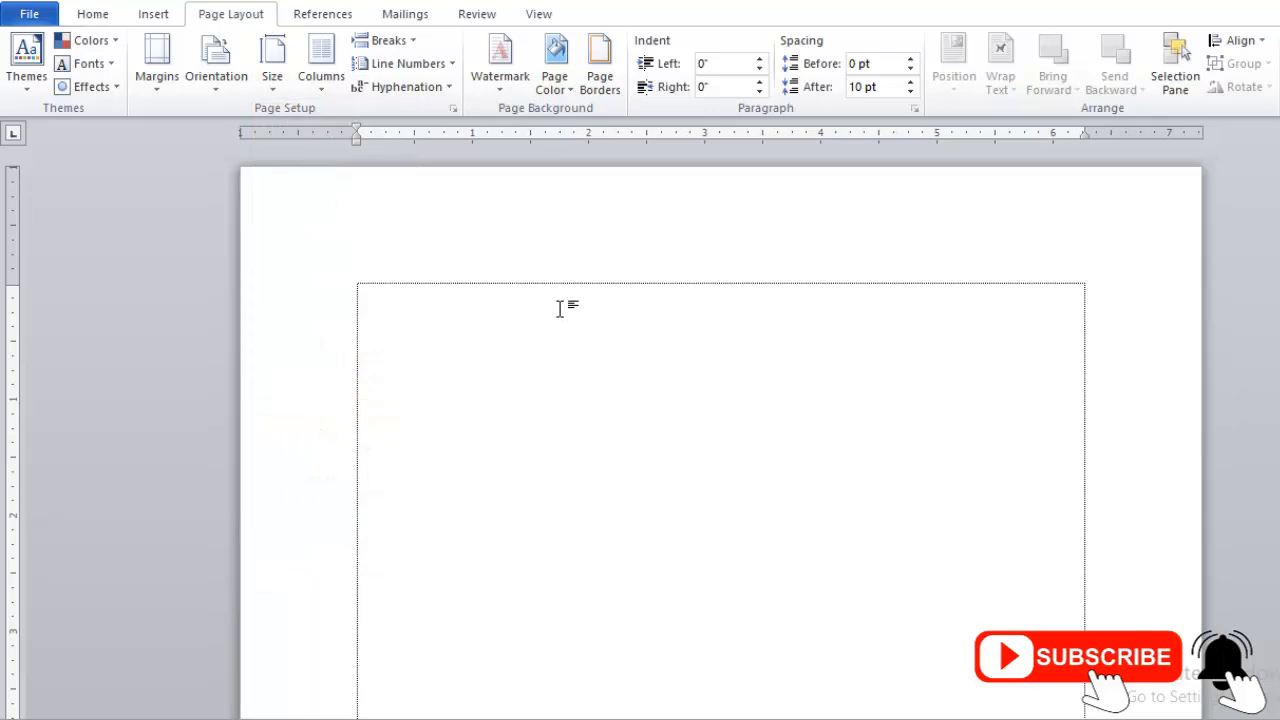
{"action": "scroll", "coordinate": [549, 311], "scroll_direction": "down", "scroll_amount": 8}
{"action": "scroll", "coordinate": [549, 311], "scroll_direction": "up", "scroll_amount": 6}
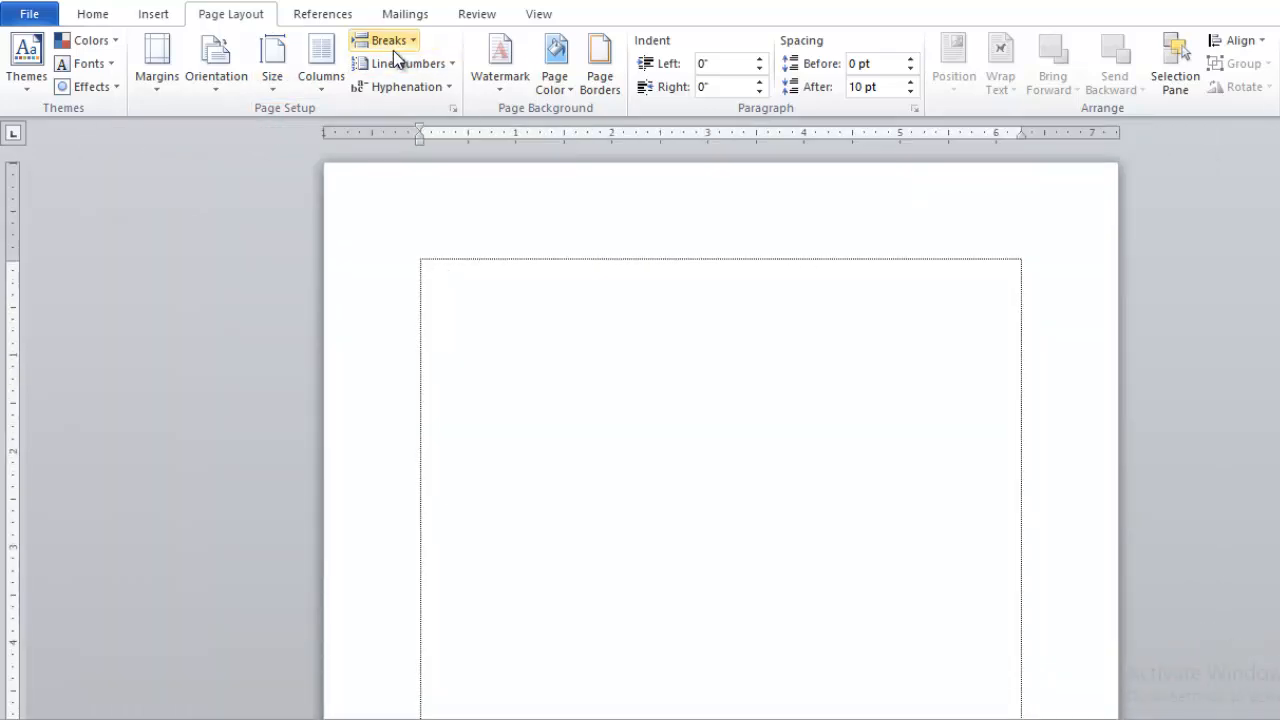
- Apply the Left column layout: a narrow left and a wide right column
{"action": "left_click", "coordinate": [320, 55]}
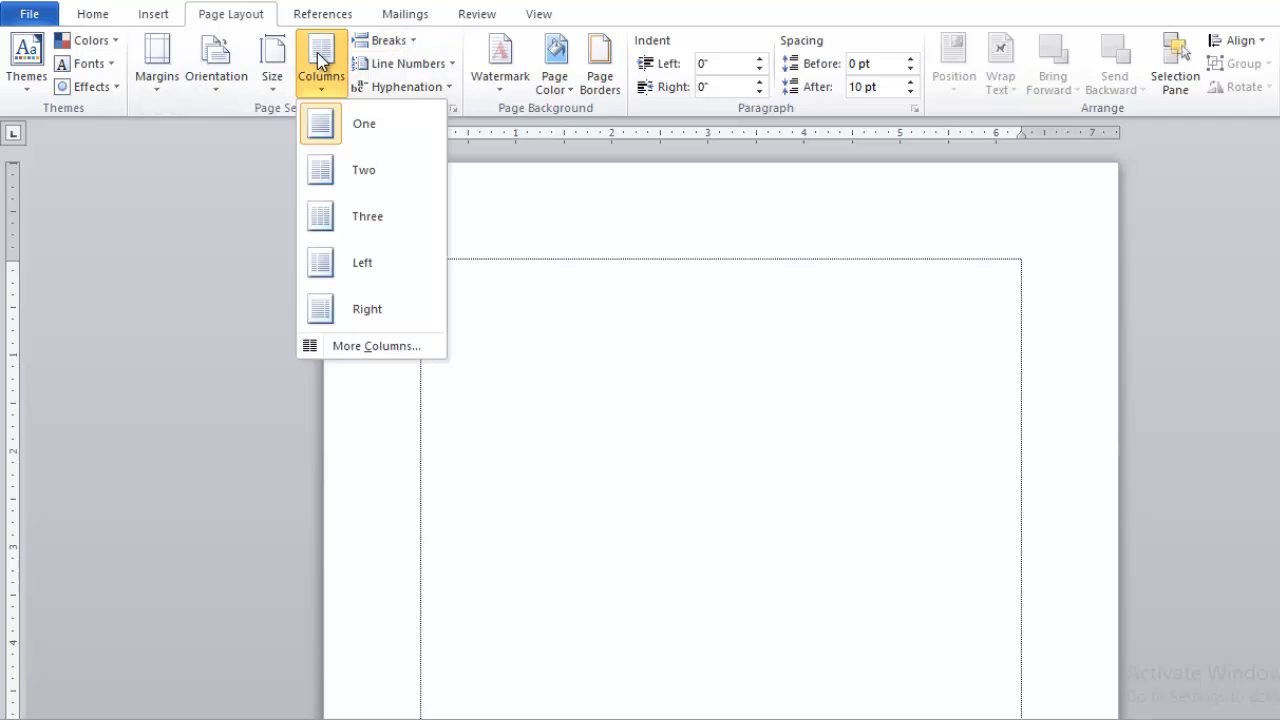
{"action": "left_click", "coordinate": [363, 267]}
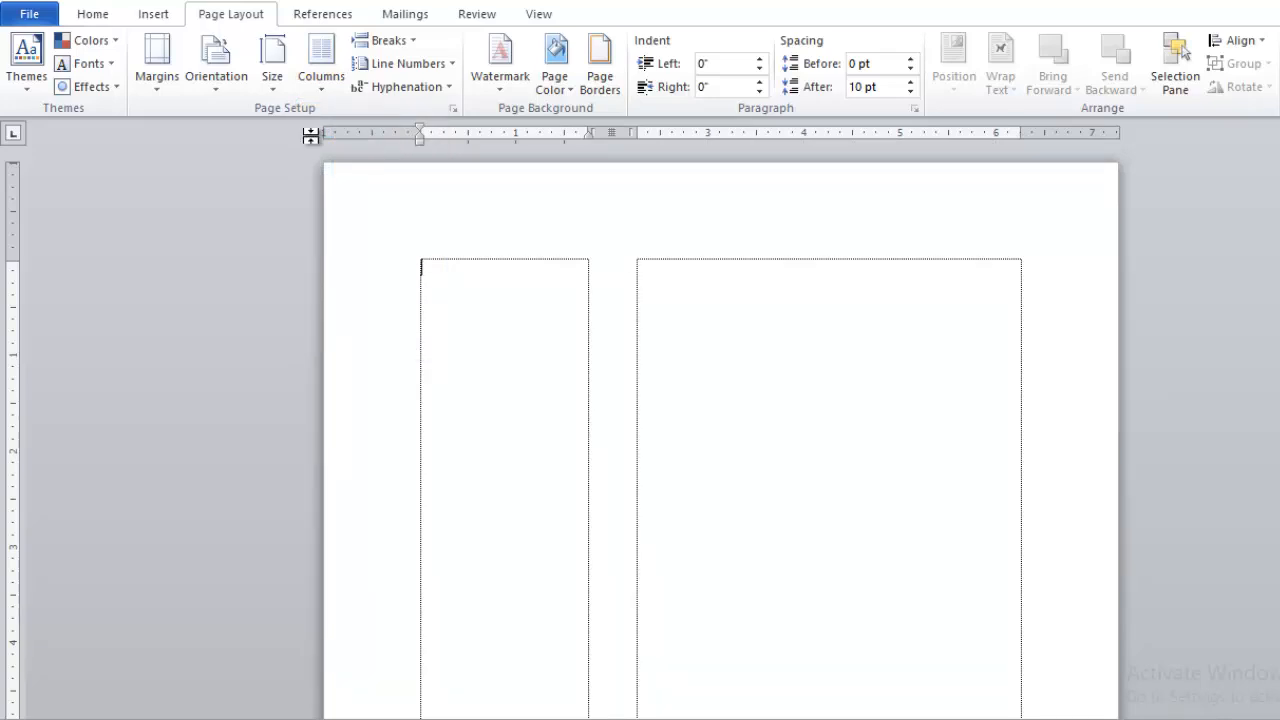
{"action": "left_click", "coordinate": [167, 64]}
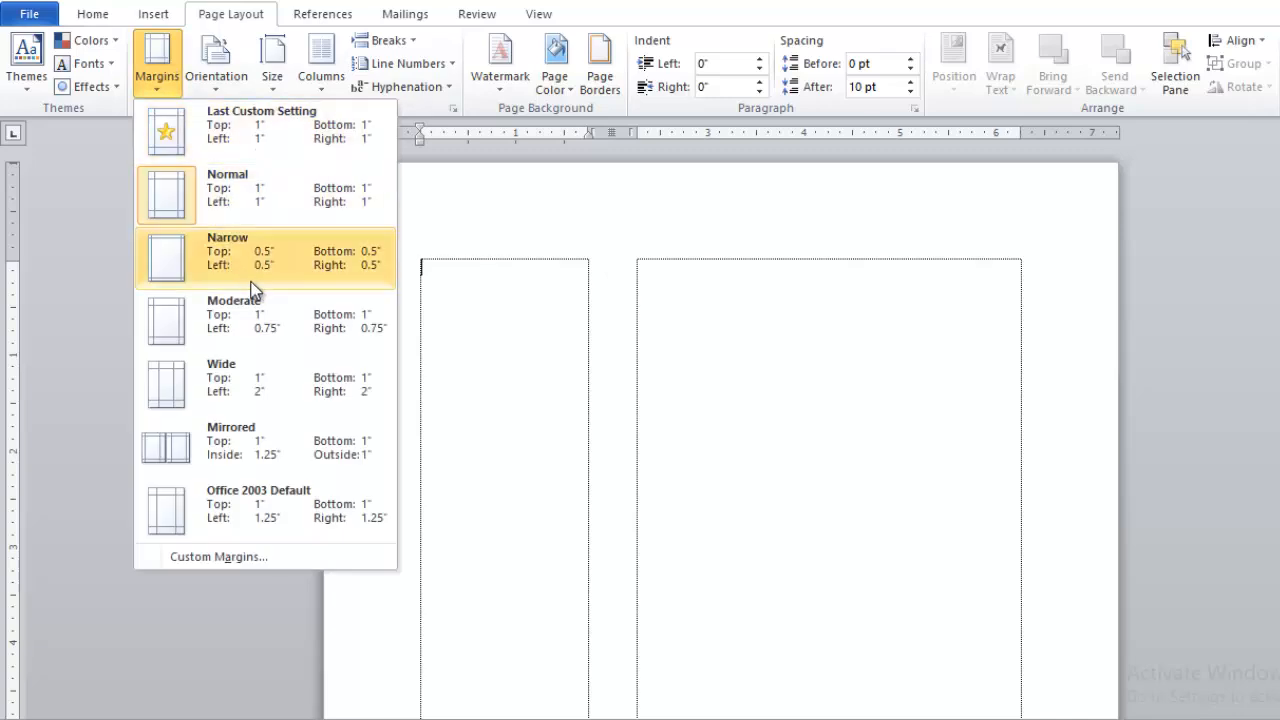
- Apply the Narrow margin preset and keep the ruler visible
{"action": "left_click", "coordinate": [283, 252]}
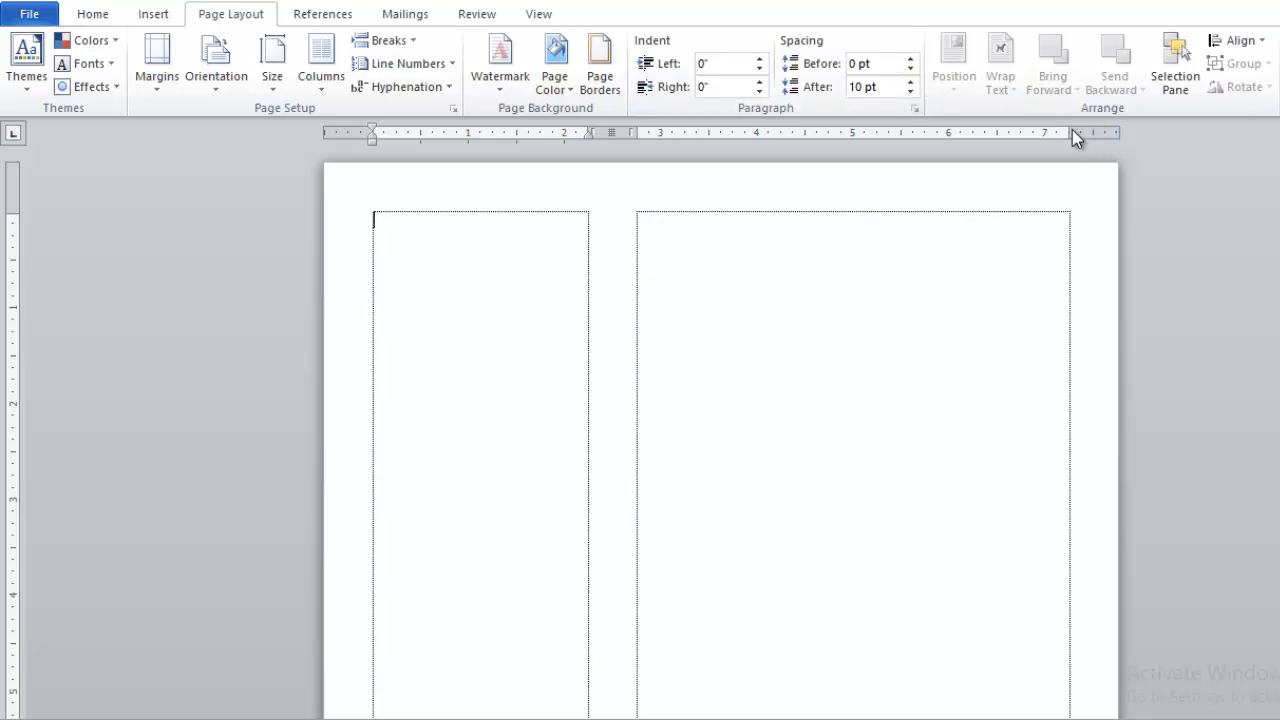
{"action": "left_click", "coordinate": [546, 15]}
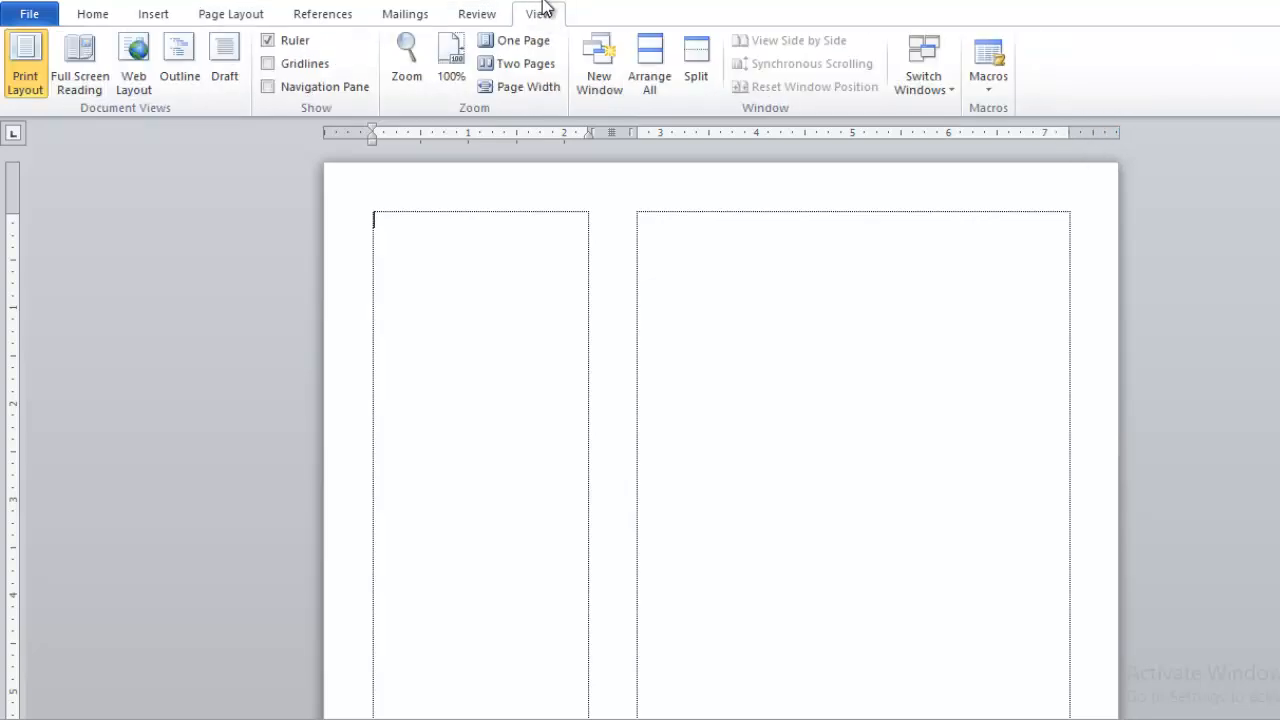
{"action": "left_click", "coordinate": [267, 40]}
{"action": "left_click", "coordinate": [267, 40]}
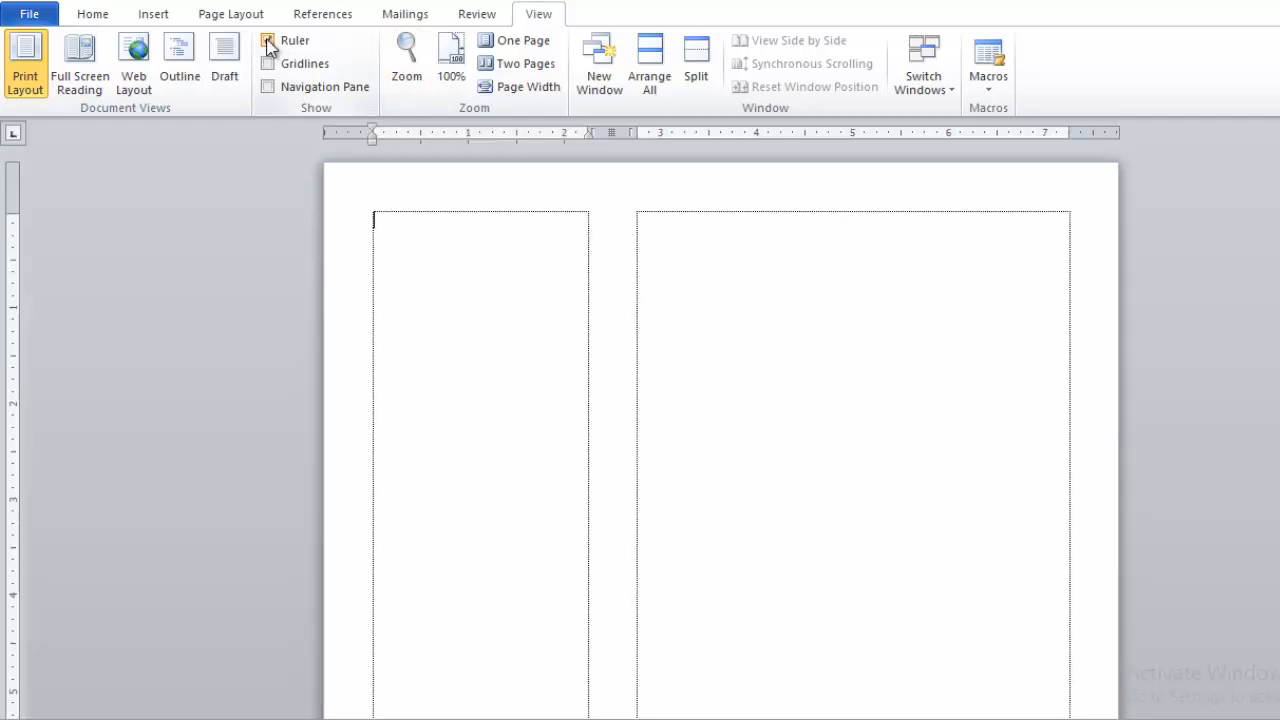
- Set all four margins to 0.2 inch in Page Setup
{"action": "left_click", "coordinate": [1090, 133]}
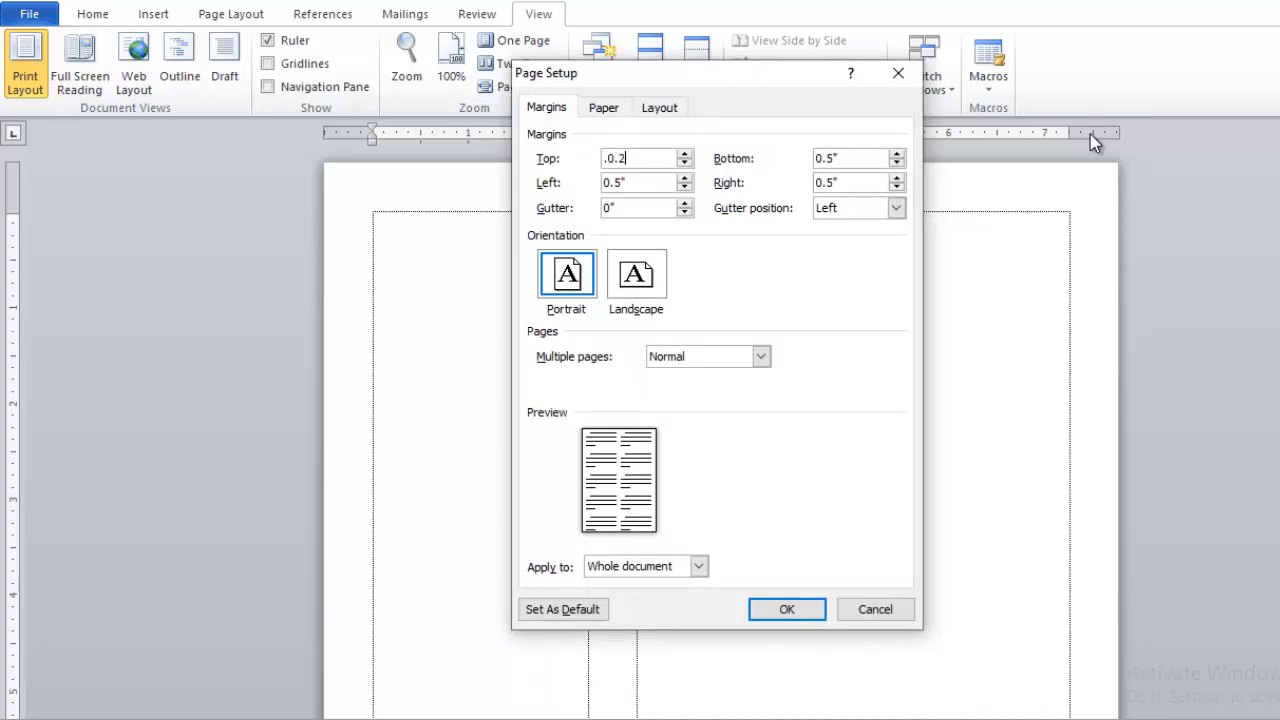
{"action": "key", "text": "Tab"}
{"action": "type", "text": "0.2"}
{"action": "key", "text": "Tab"}
{"action": "type", "text": "0"}
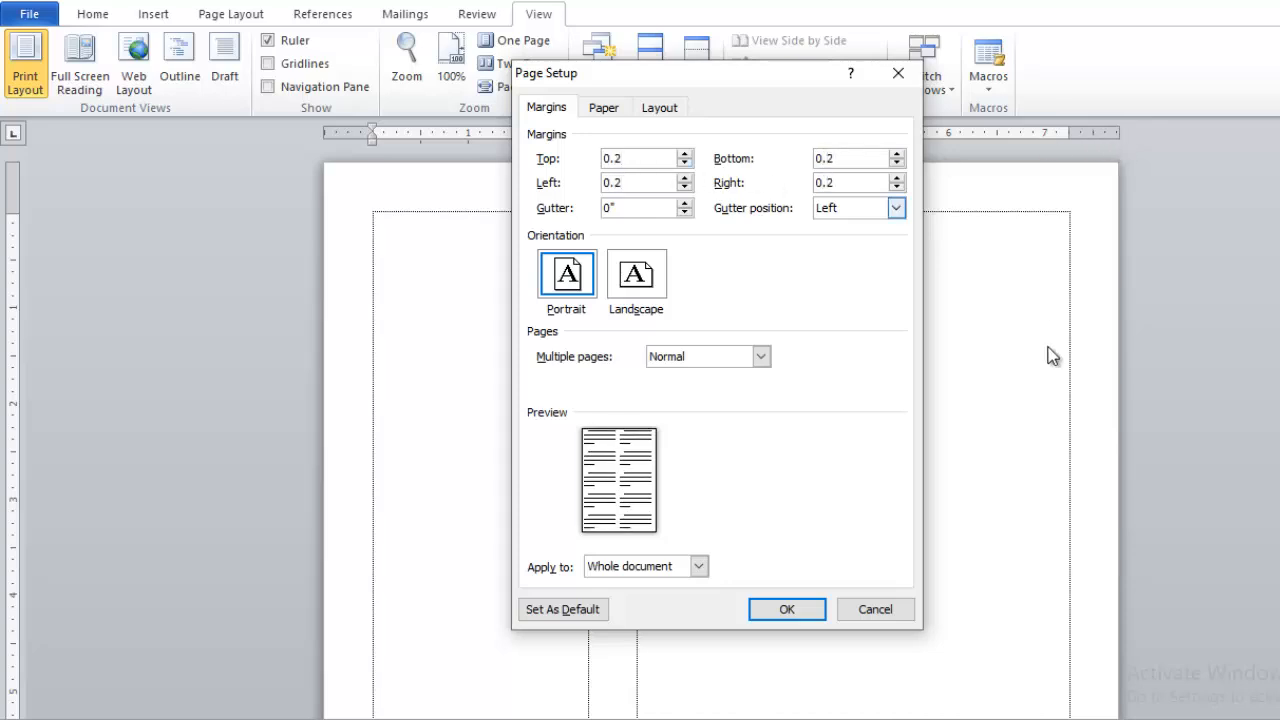
{"action": "left_click", "coordinate": [780, 612]}
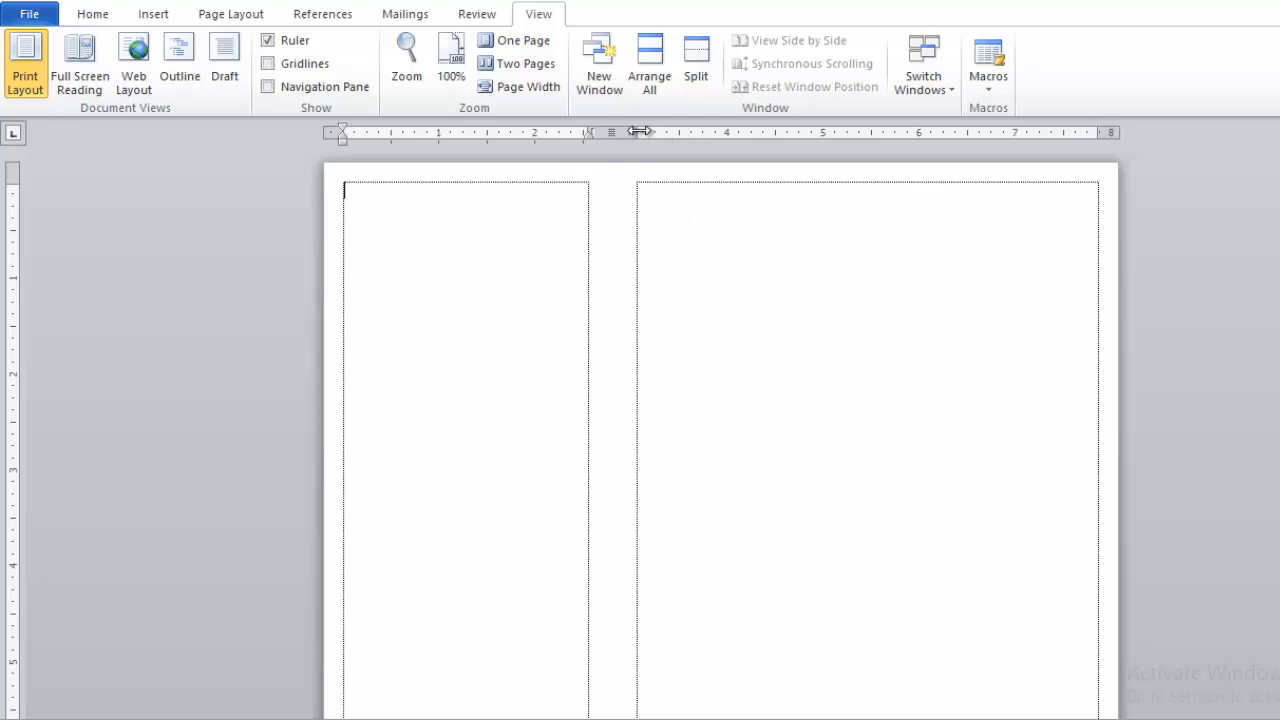
- Narrow the column gap and lower the top margin to leave a blank header band
{"action": "mouse_move", "coordinate": [628, 131]}
{"action": "left_mouse_down"}
{"action": "mouse_move", "coordinate": [591, 131]}
{"action": "mouse_move", "coordinate": [628, 131]}
{"action": "mouse_move", "coordinate": [611, 131]}
{"action": "left_mouse_up"}
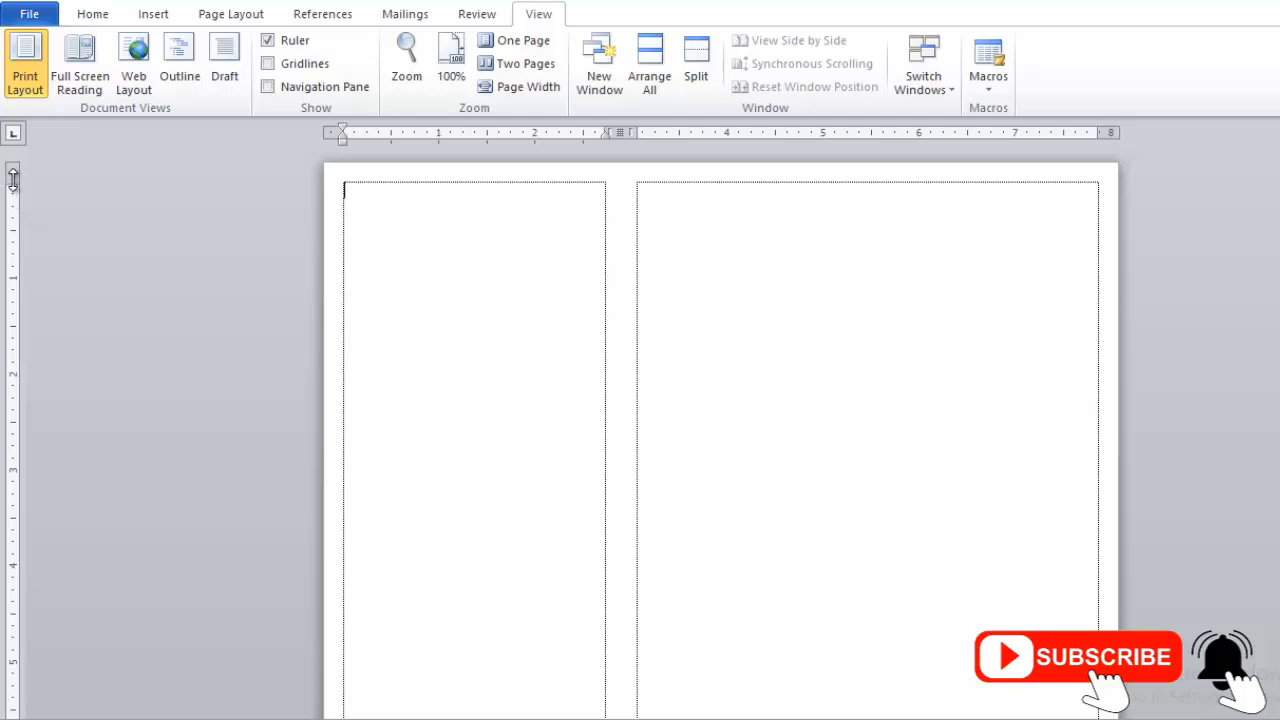
{"action": "left_click_drag", "start_coordinate": [13, 178], "coordinate": [2, 348]}
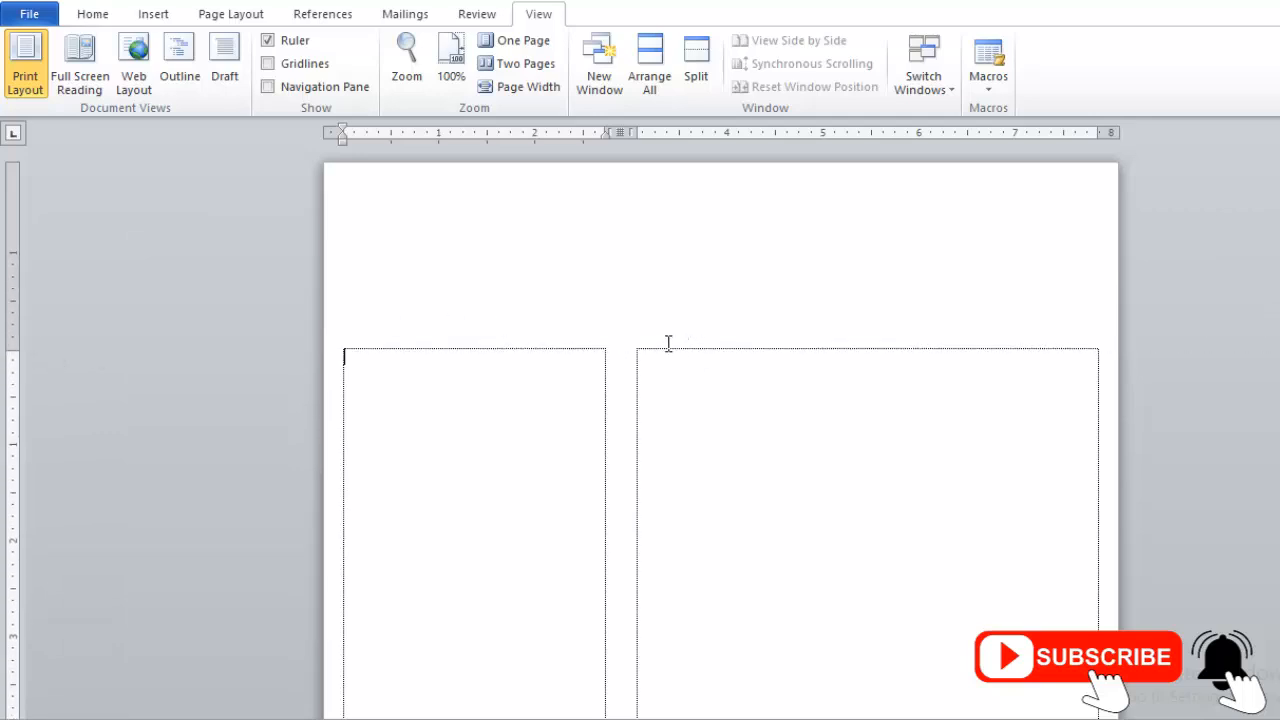
- Draw a rectangle at the page's top-left corner
{"action": "left_click", "coordinate": [155, 15]}
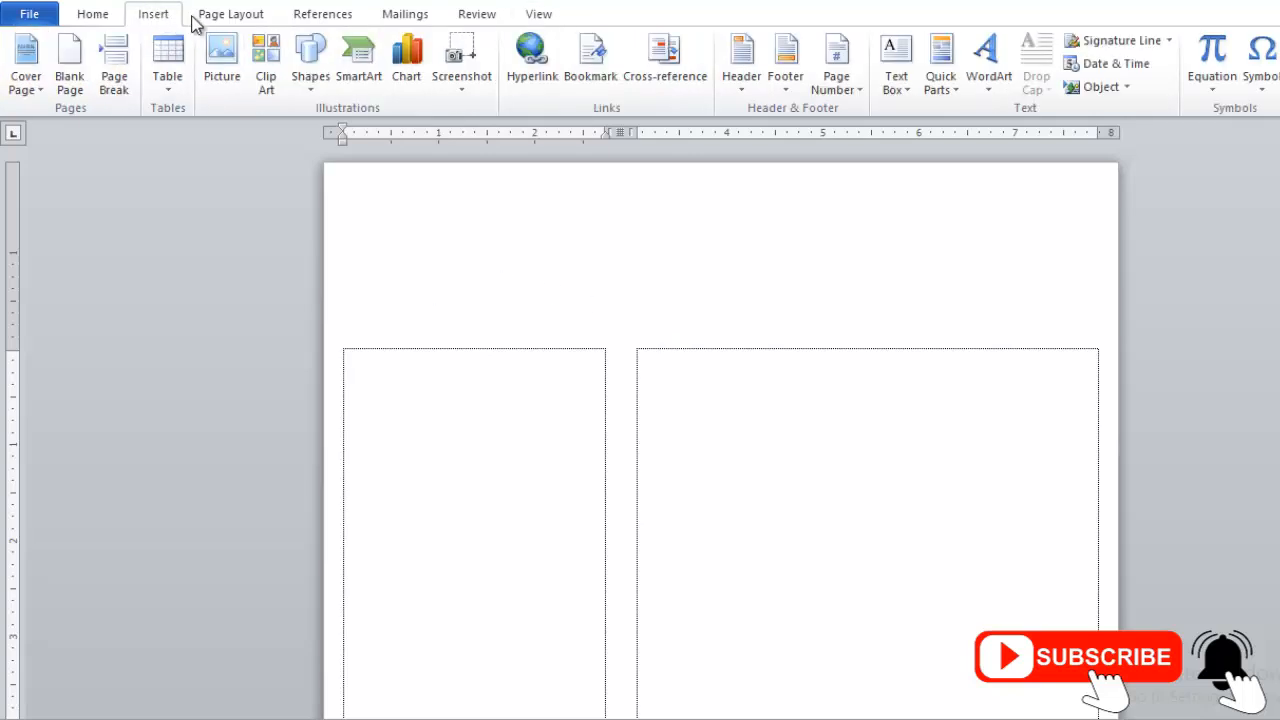
{"action": "left_click", "coordinate": [311, 66]}
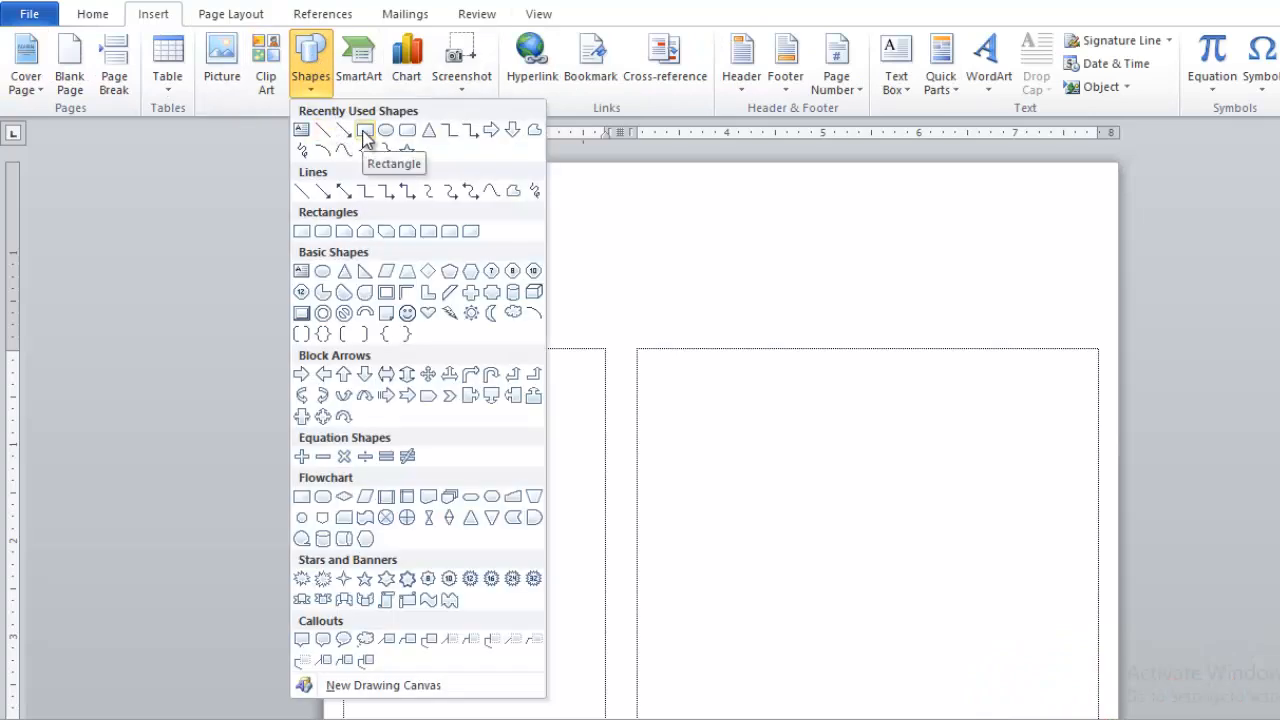
{"action": "left_click", "coordinate": [364, 131]}
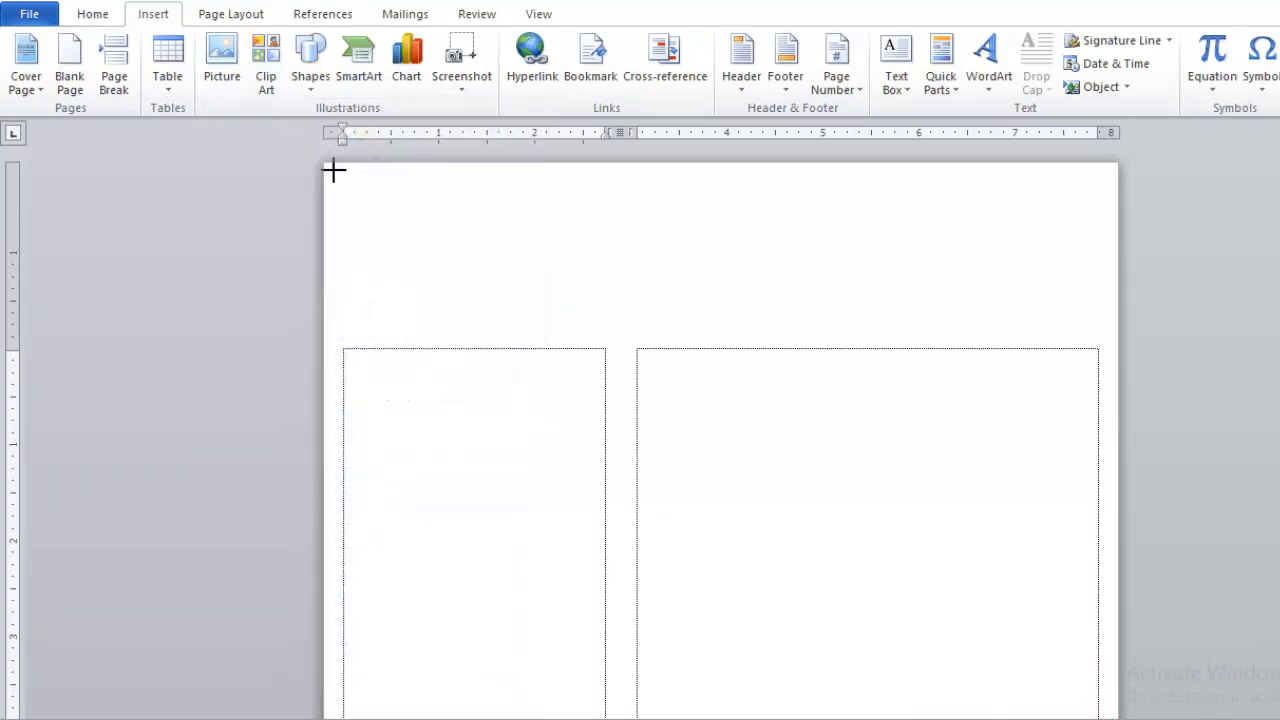
{"action": "left_click_drag", "start_coordinate": [330, 168], "coordinate": [490, 319]}
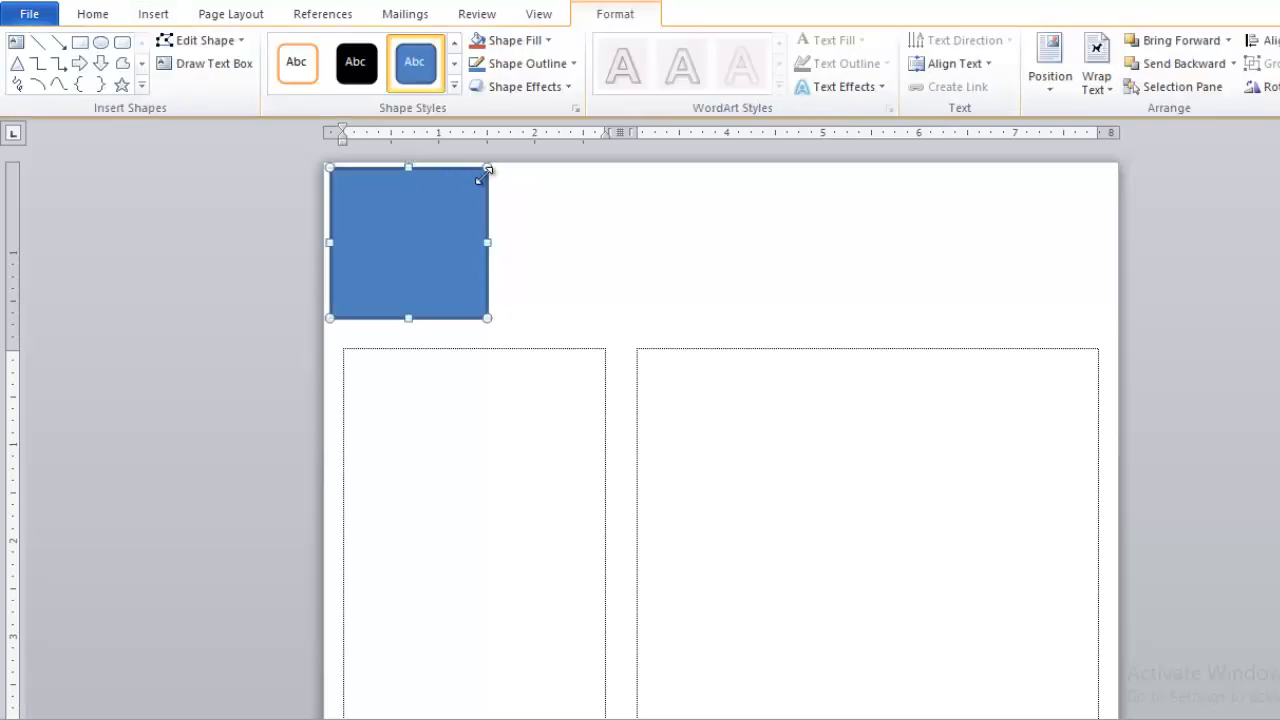
- Remove the rectangle's outline
{"action": "left_click", "coordinate": [577, 257]}
{"action": "left_click", "coordinate": [468, 281]}
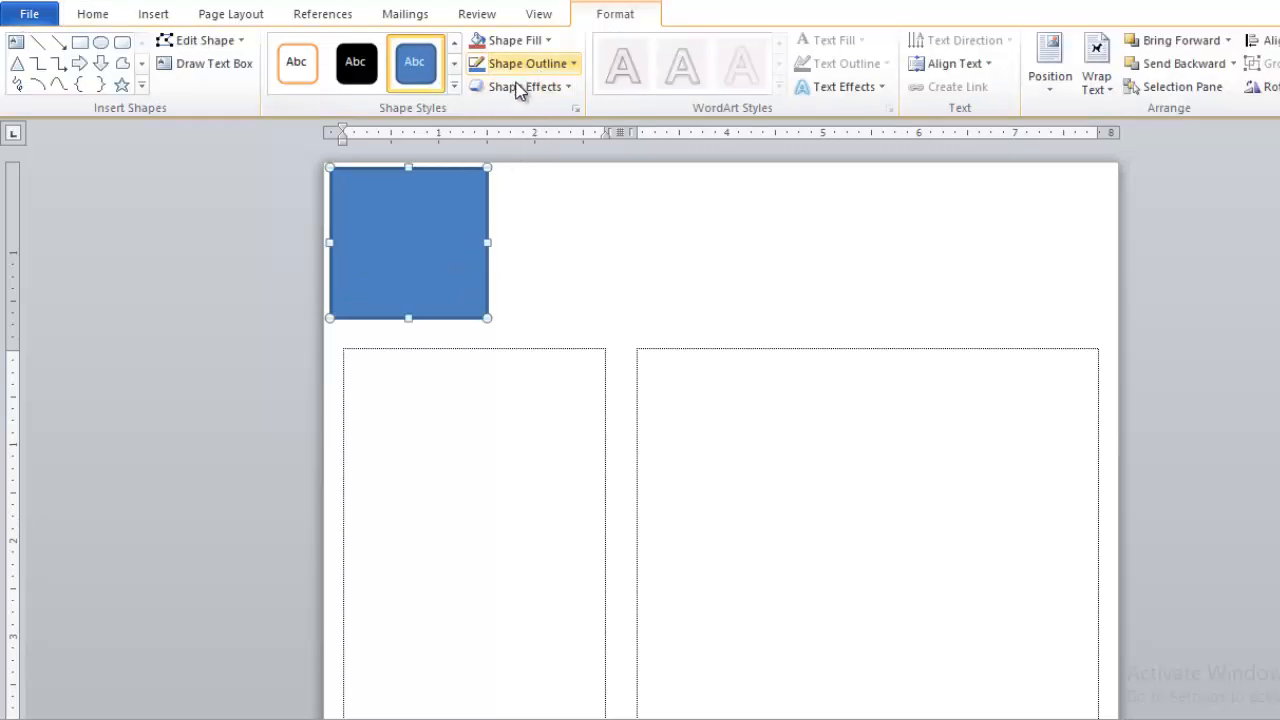
{"action": "left_click", "coordinate": [572, 65]}
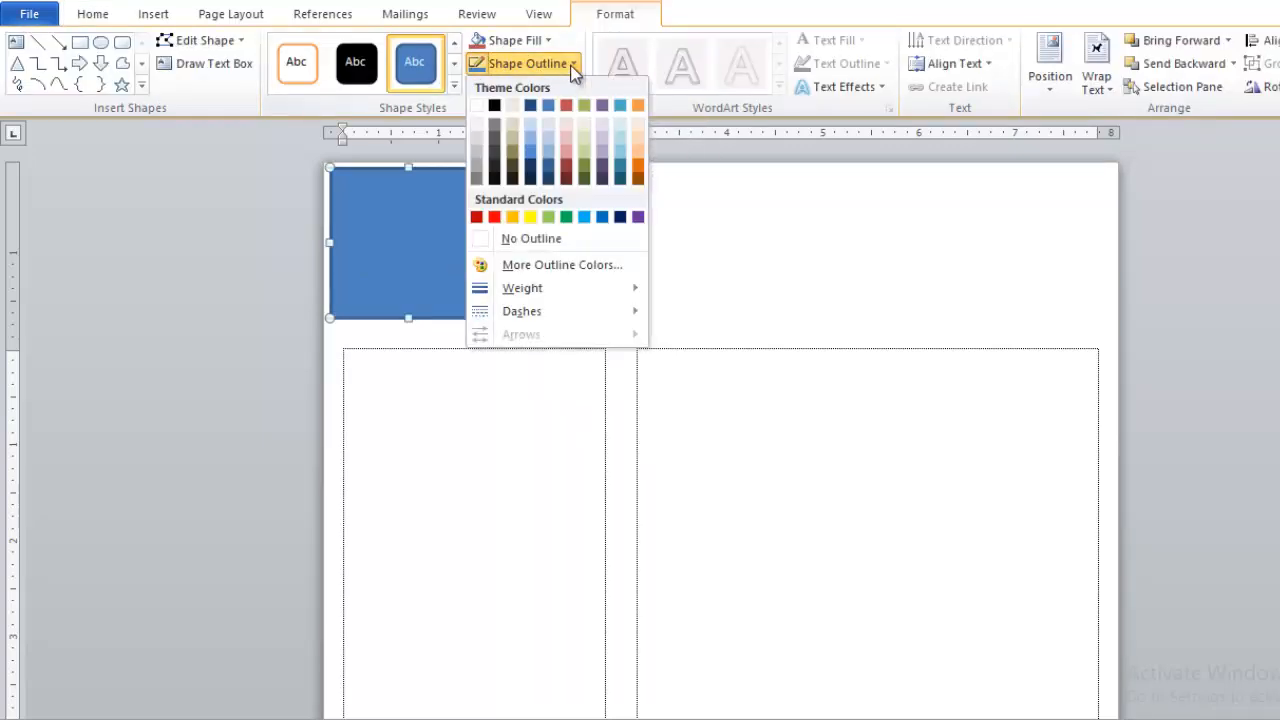
{"action": "left_click", "coordinate": [549, 246]}
- Fill the rectangle with dark navy
{"action": "left_click", "coordinate": [614, 260]}
{"action": "double_click", "coordinate": [428, 206]}
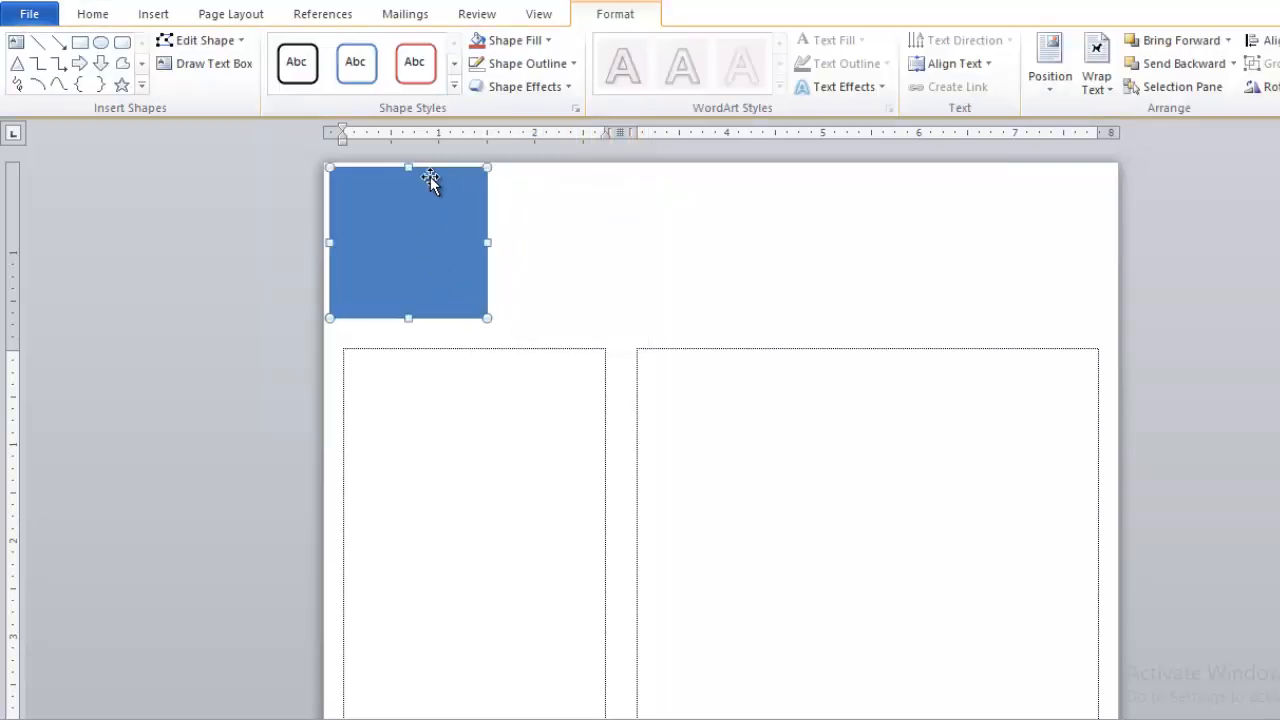
{"action": "left_click", "coordinate": [515, 40]}
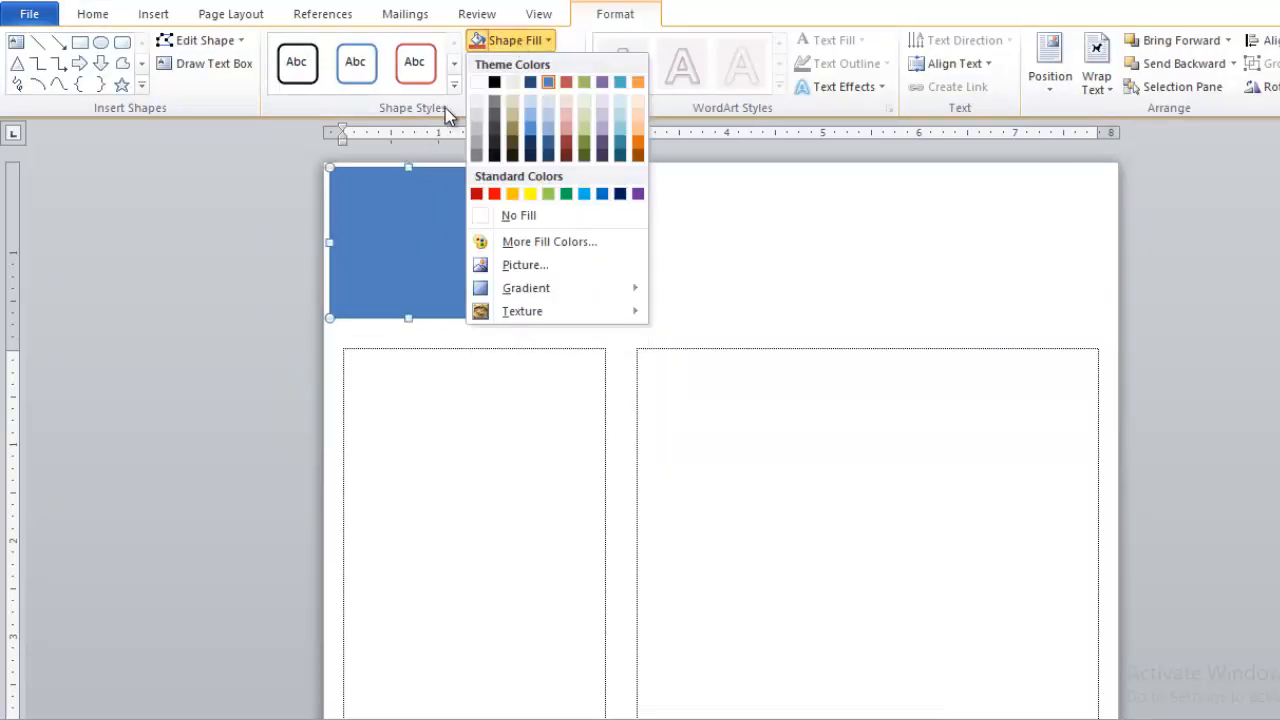
{"action": "left_click", "coordinate": [512, 63]}
{"action": "left_click", "coordinate": [518, 41]}
{"action": "left_click", "coordinate": [529, 146]}
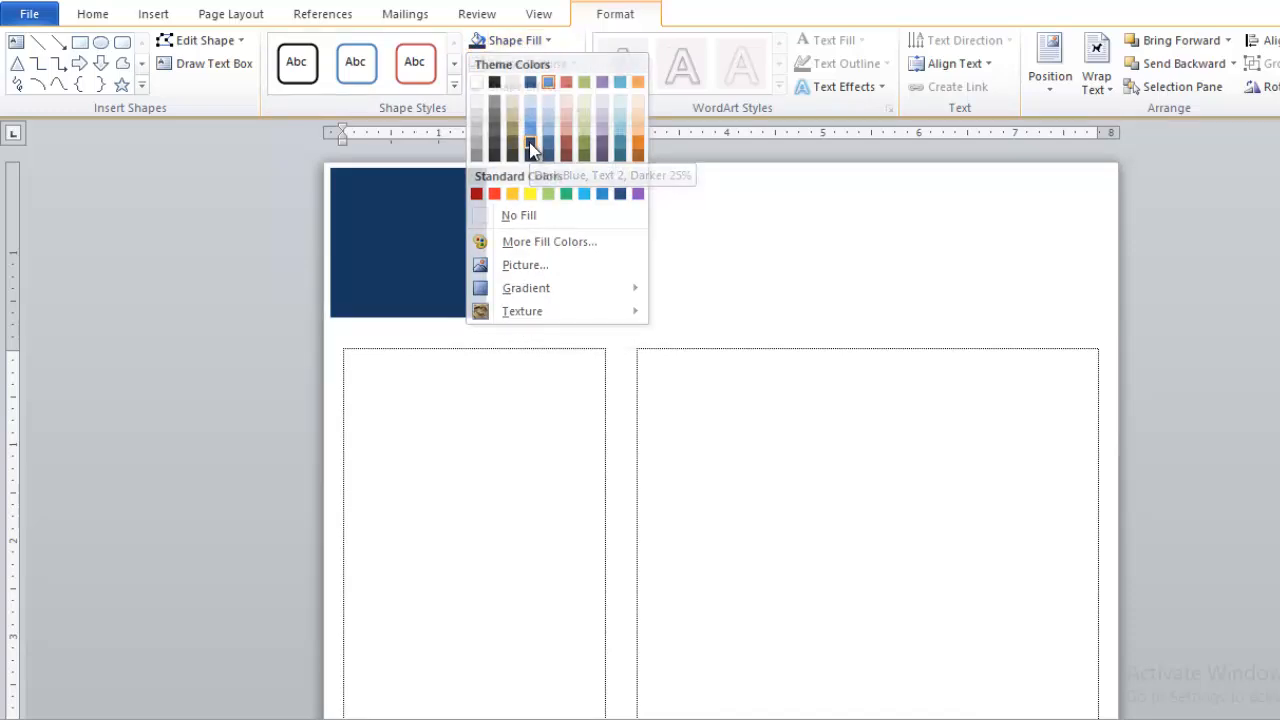
{"action": "left_click", "coordinate": [578, 322]}
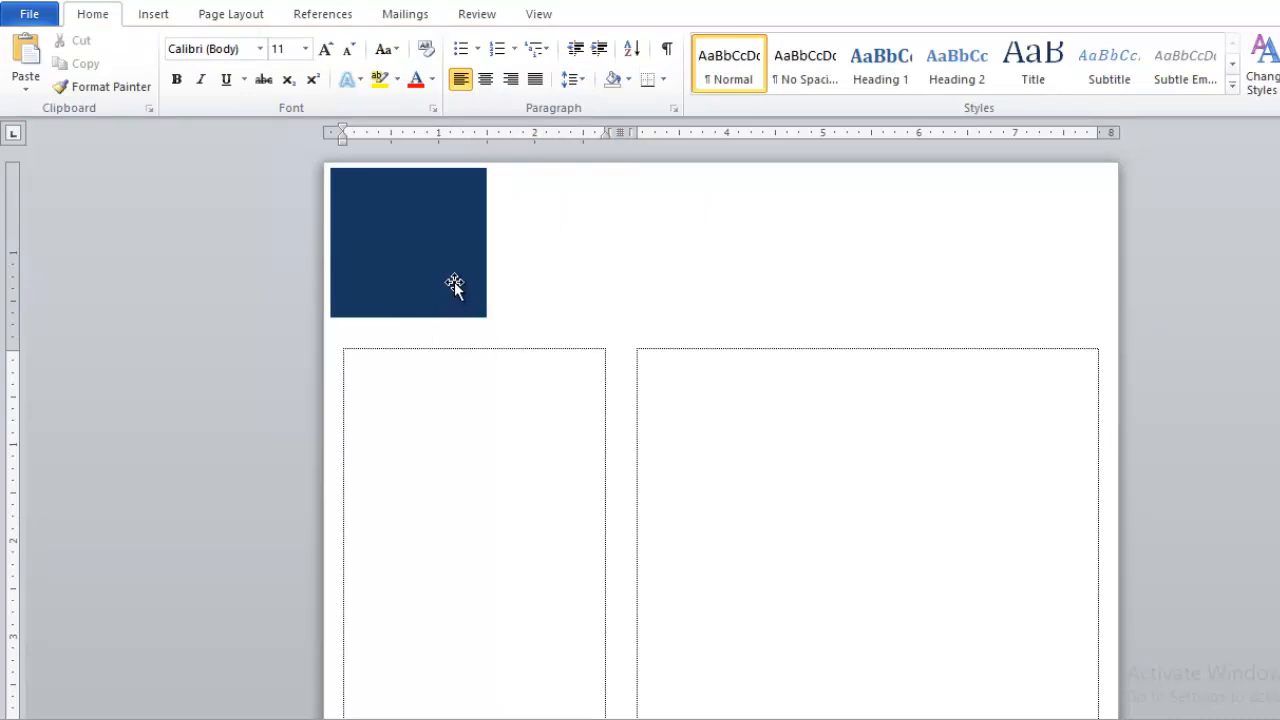
- Insert the photo Untitled-1.jpg from the Desktop's New folder (6)
{"action": "left_click", "coordinate": [153, 14]}
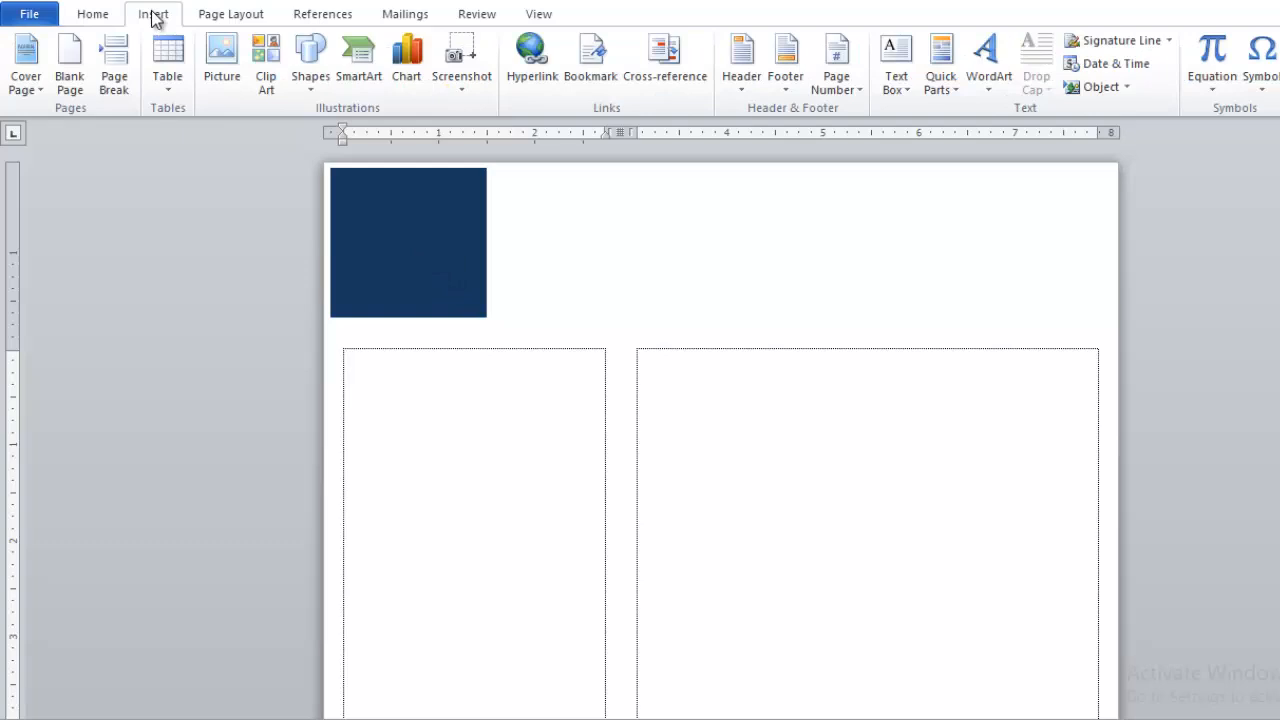
{"action": "left_click", "coordinate": [228, 64]}
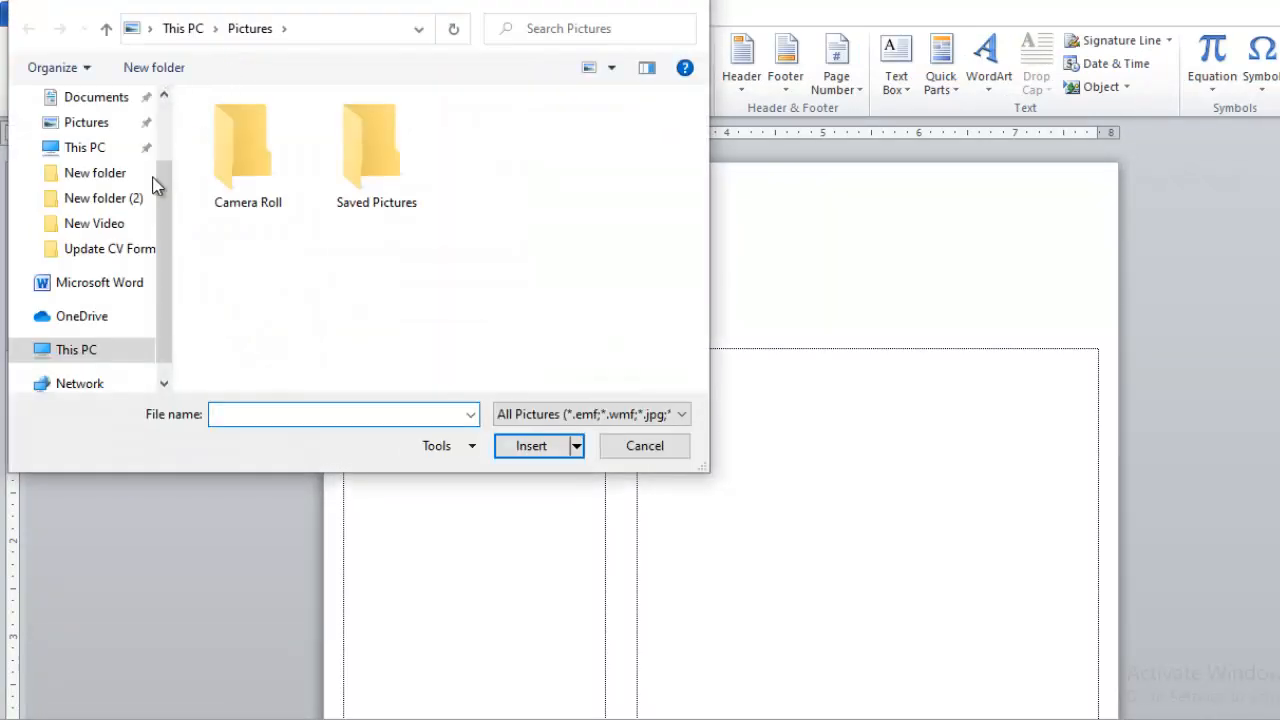
{"action": "scroll", "coordinate": [86, 200], "scroll_direction": "up", "scroll_amount": 1}
{"action": "left_click", "coordinate": [88, 100]}
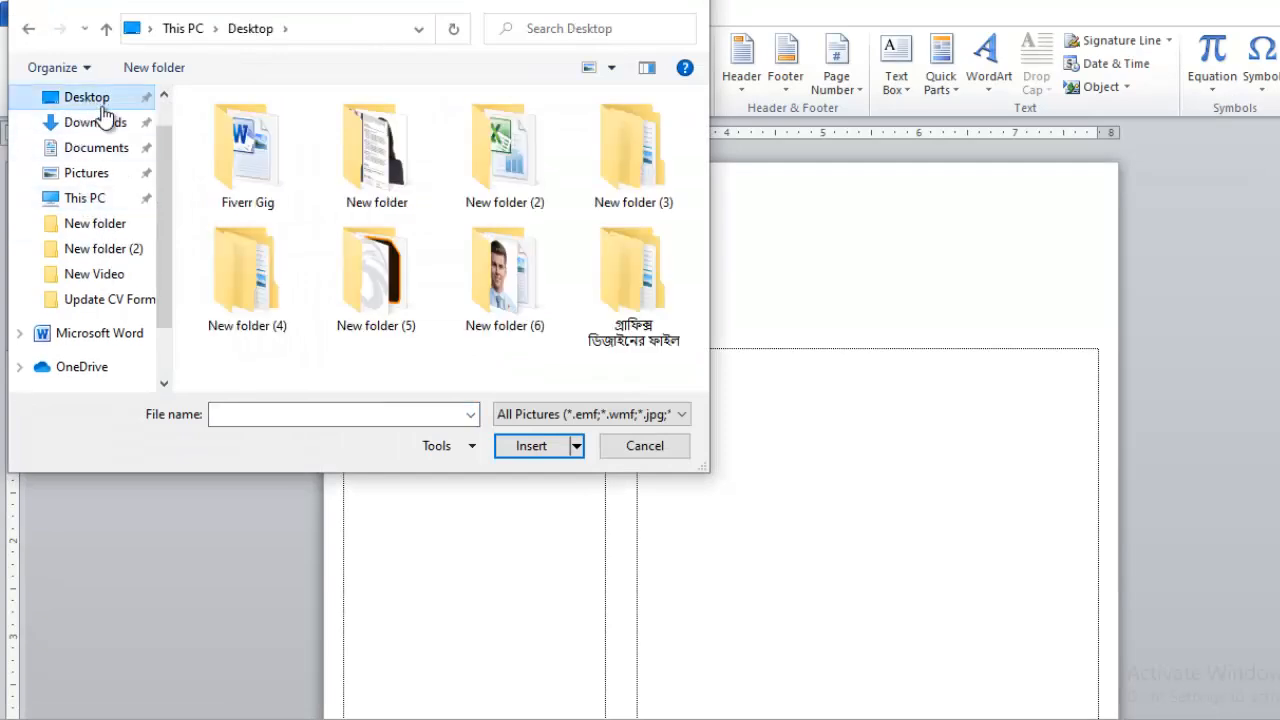
{"action": "double_click", "coordinate": [491, 270]}
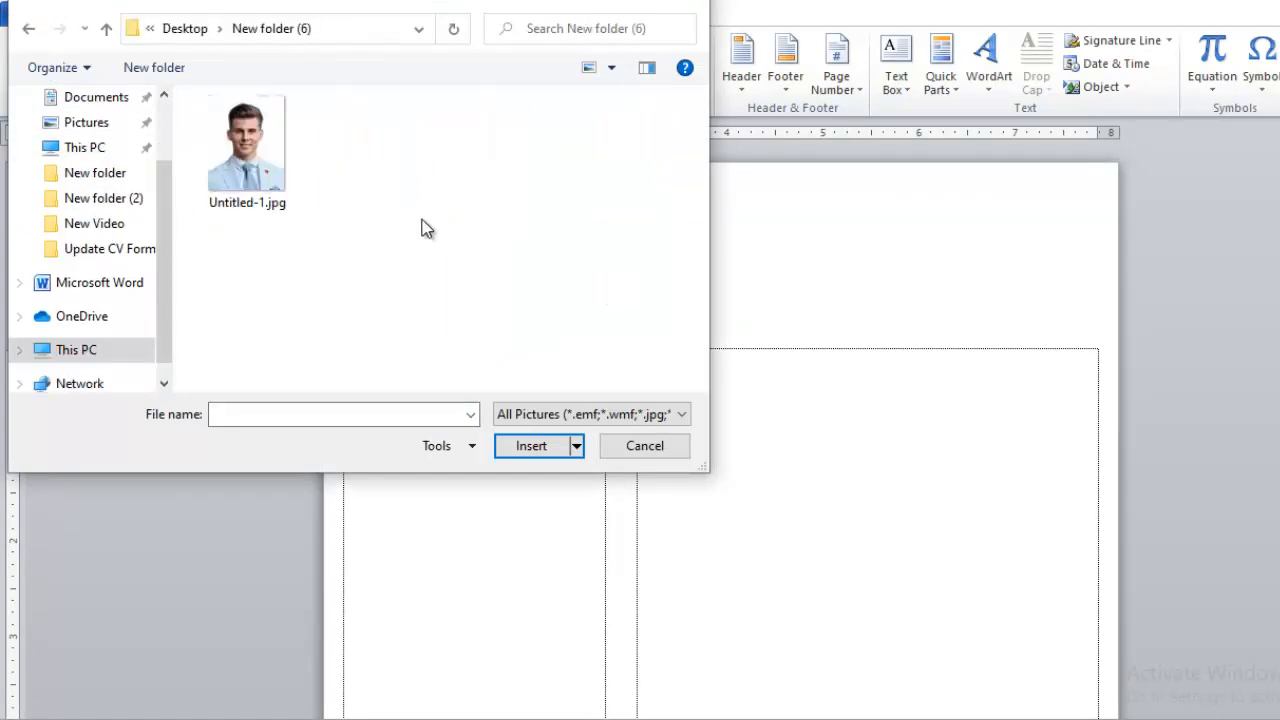
{"action": "double_click", "coordinate": [275, 165]}
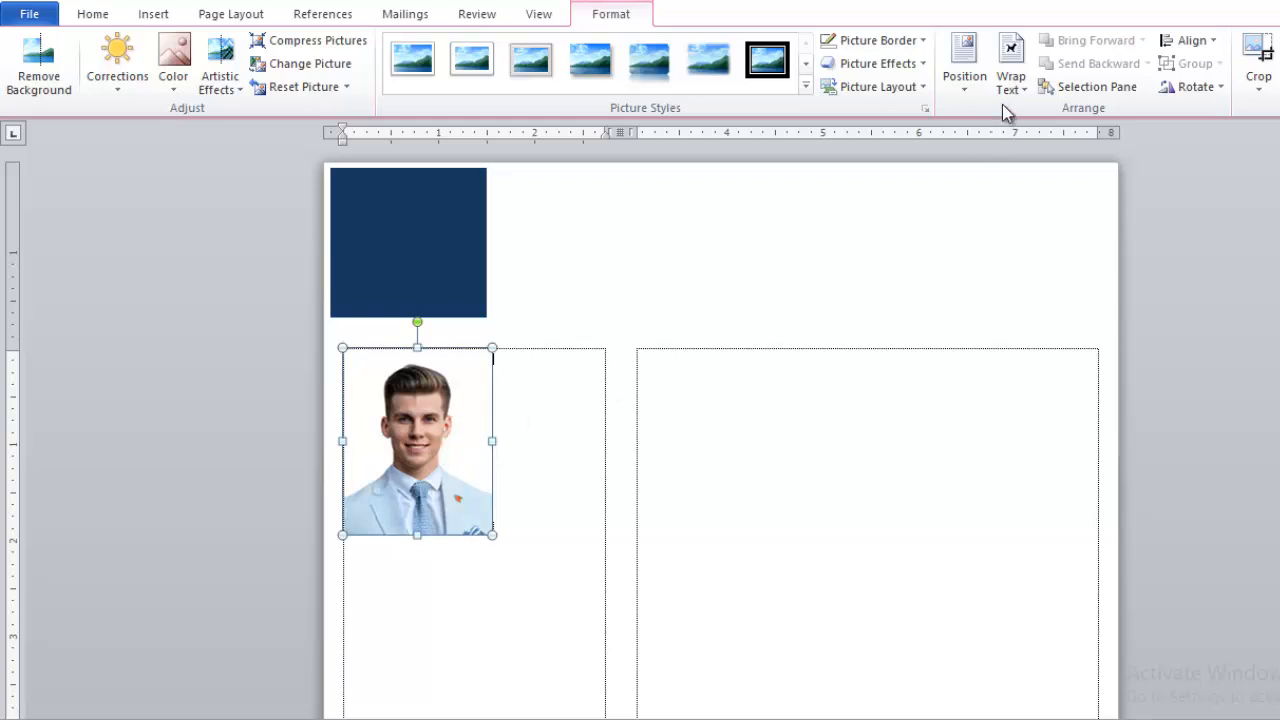
- Move the photo over the navy box's lower-right corner, wrapped In Front of Text
{"action": "left_click", "coordinate": [1012, 68]}
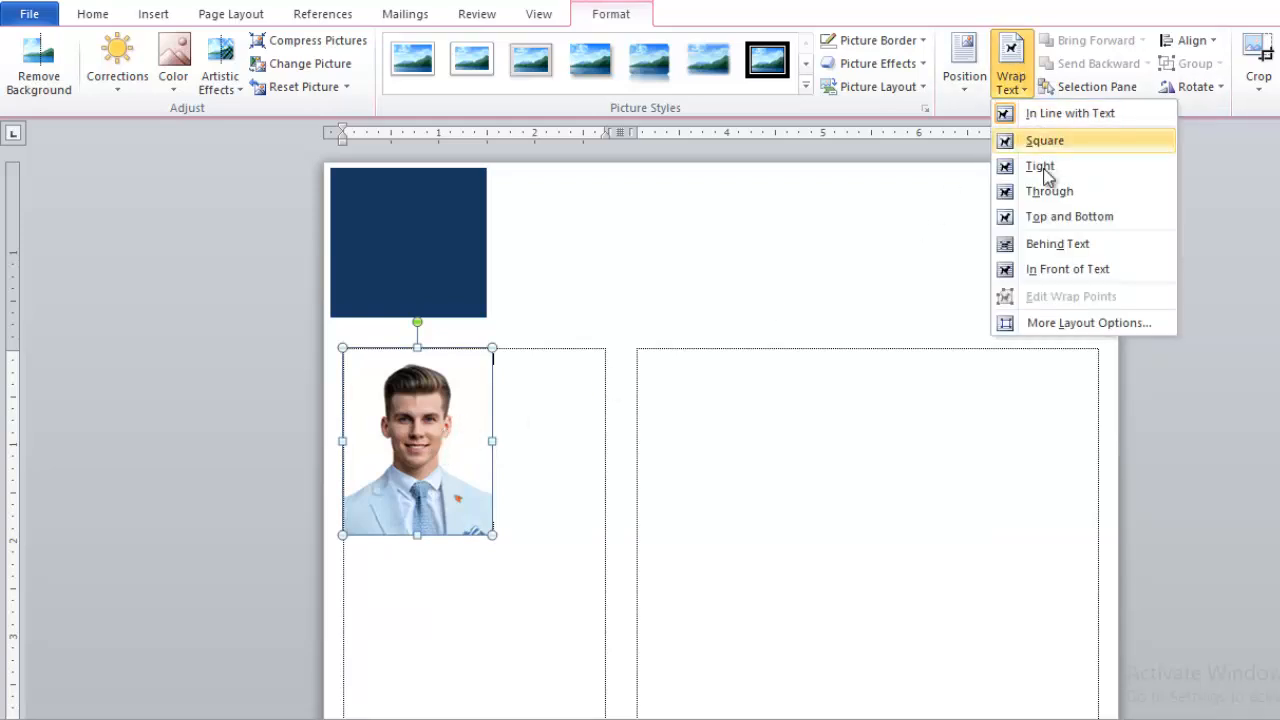
{"action": "left_click", "coordinate": [1058, 243]}
{"action": "left_click_drag", "start_coordinate": [471, 480], "coordinate": [525, 328]}
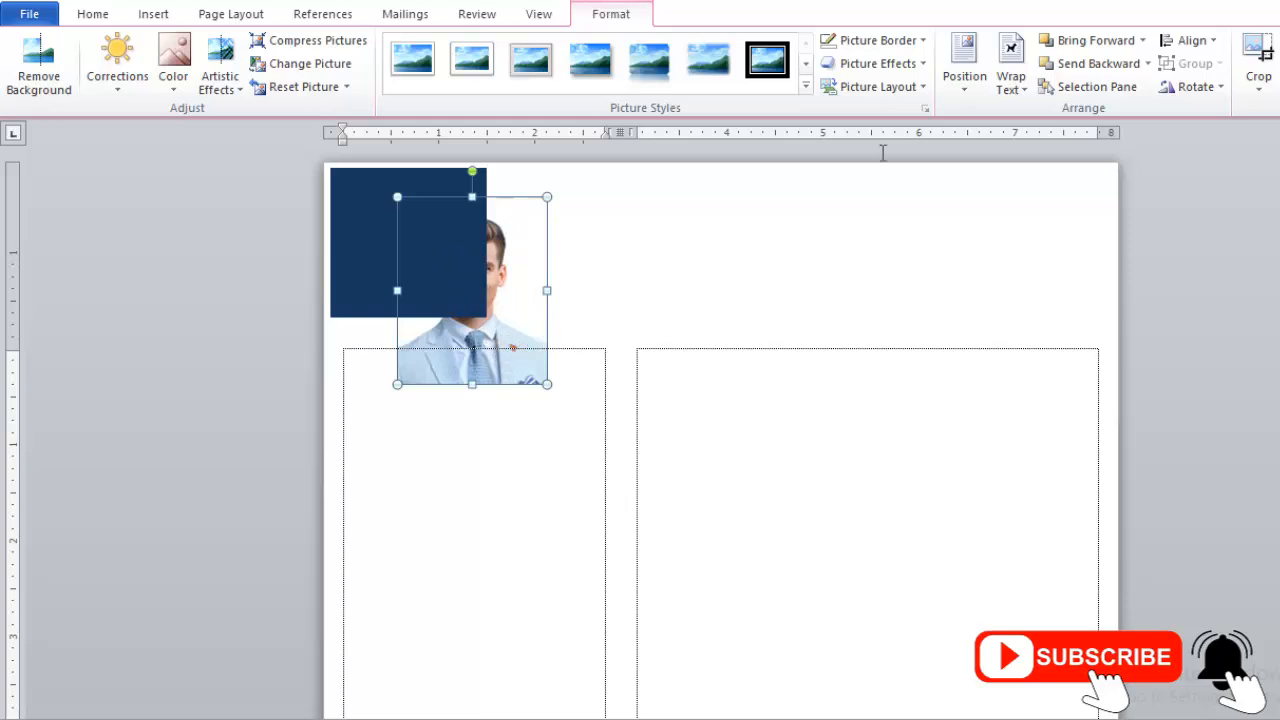
{"action": "left_click", "coordinate": [1024, 66]}
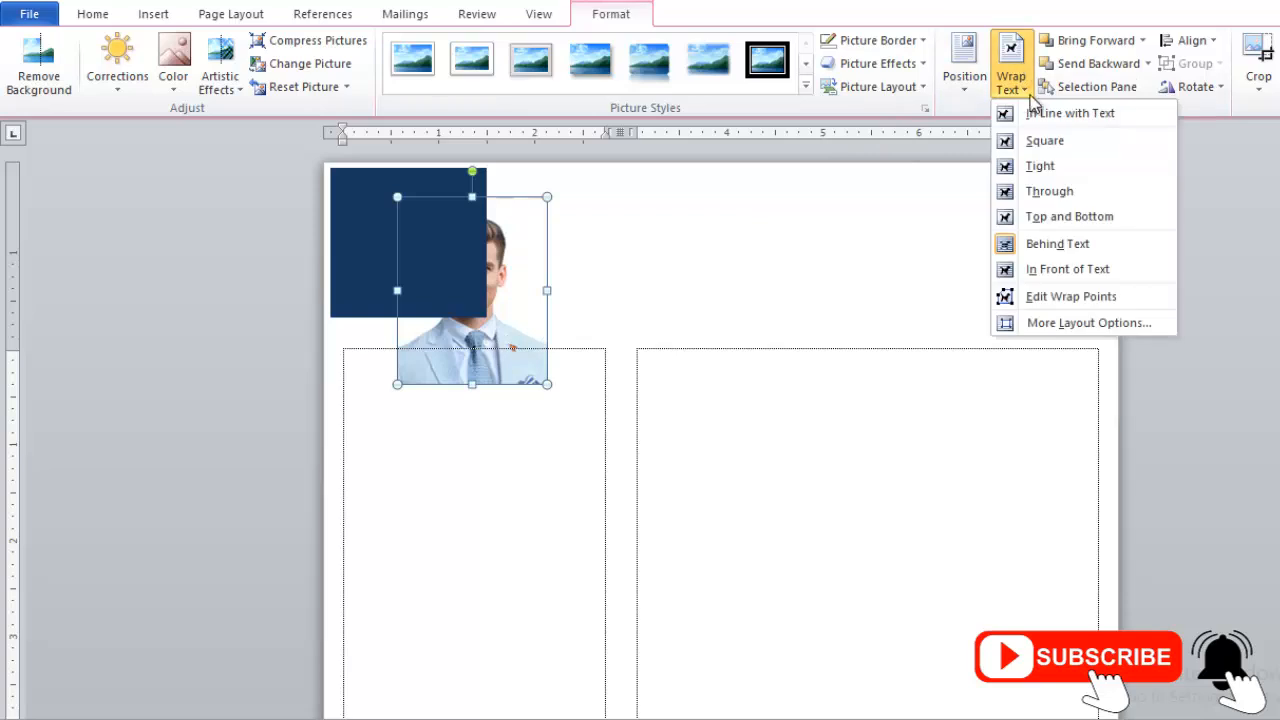
{"action": "left_click", "coordinate": [1054, 267]}
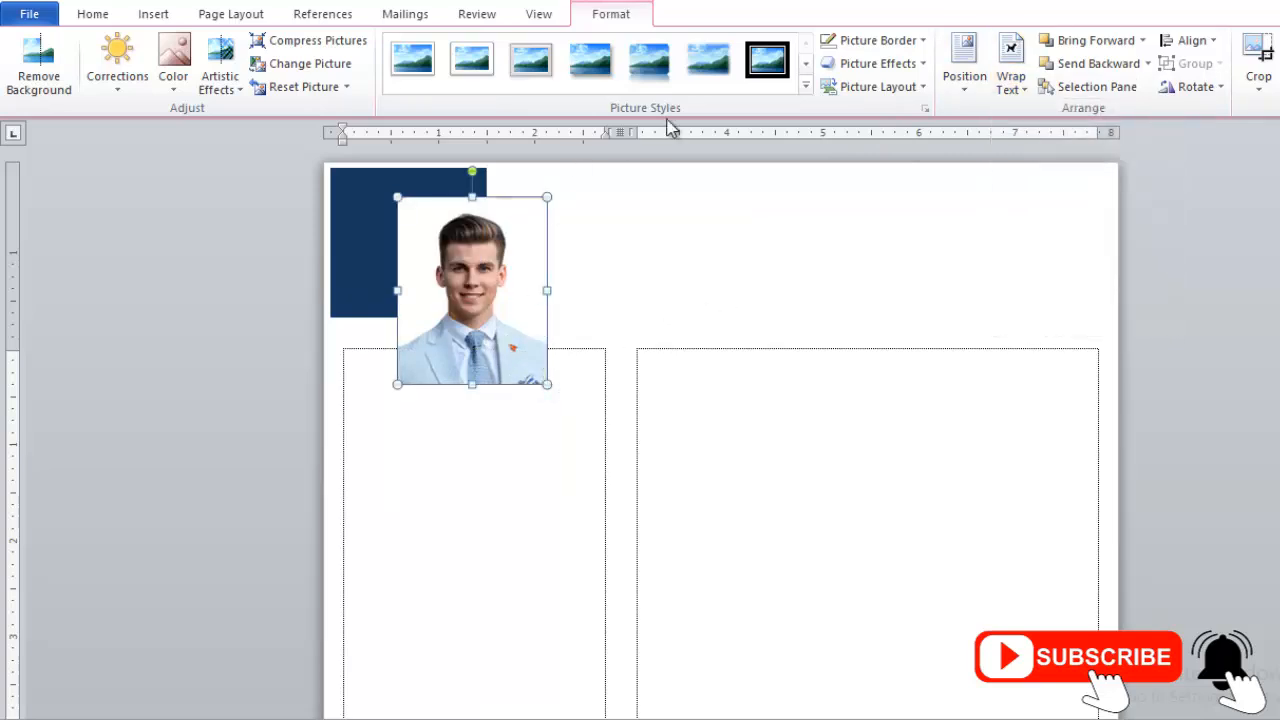
- Give the photo the oval black frame with shadow and resize it into a circle
{"action": "left_click", "coordinate": [805, 85]}
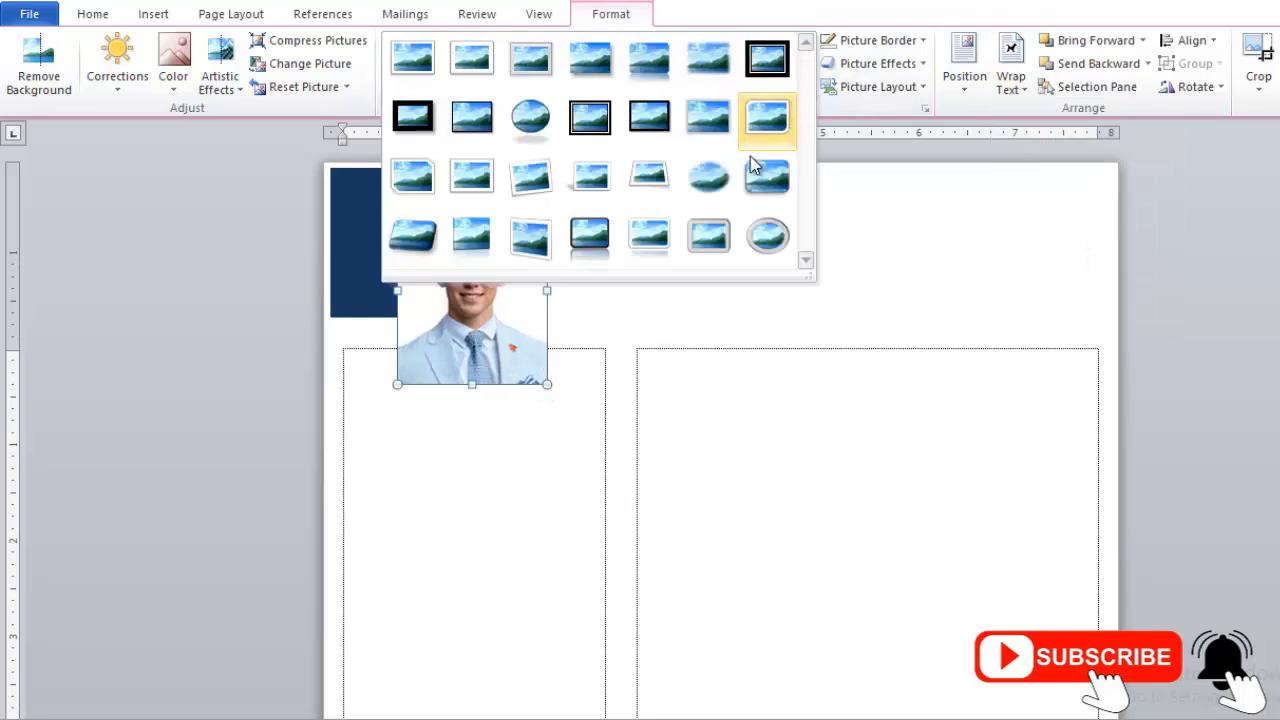
{"action": "left_click", "coordinate": [530, 116]}
{"action": "left_click_drag", "start_coordinate": [472, 384], "coordinate": [472, 348]}
{"action": "left_click_drag", "start_coordinate": [486, 297], "coordinate": [489, 308]}
{"action": "left_click", "coordinate": [468, 206]}
{"action": "left_click", "coordinate": [545, 215]}
{"action": "left_click", "coordinate": [480, 278]}
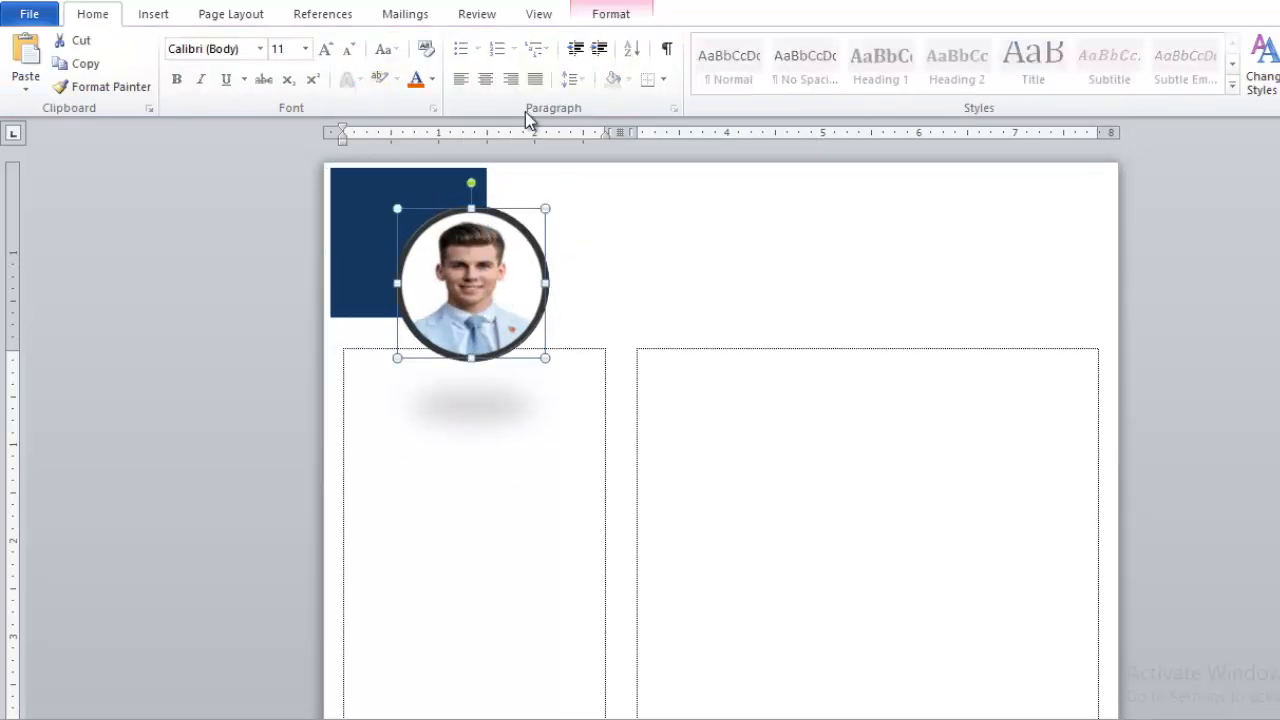
{"action": "left_click", "coordinate": [646, 236]}
- Trim the navy rectangle's width and height behind the photo
{"action": "left_click", "coordinate": [409, 197]}
{"action": "left_click_drag", "start_coordinate": [487, 242], "coordinate": [475, 242]}
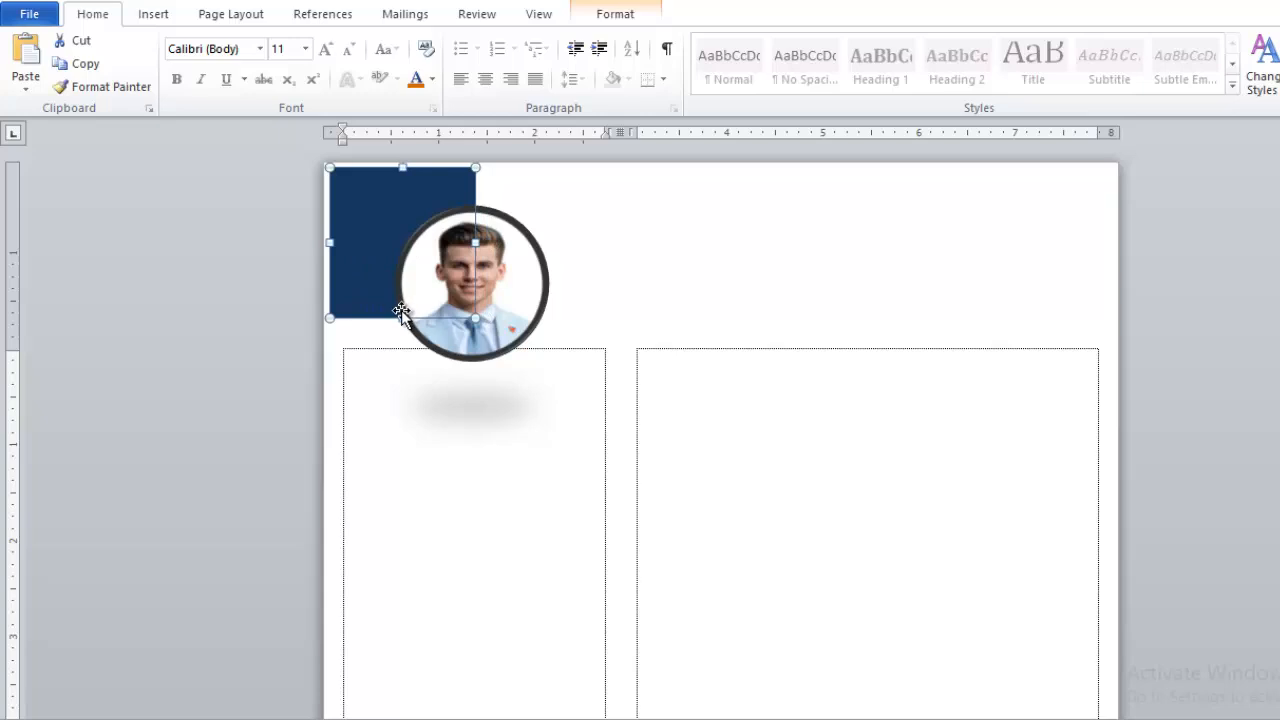
{"action": "left_click_drag", "start_coordinate": [400, 302], "coordinate": [400, 308]}
{"action": "left_click", "coordinate": [686, 259]}
{"action": "left_click", "coordinate": [366, 261]}
{"action": "left_click", "coordinate": [701, 280]}
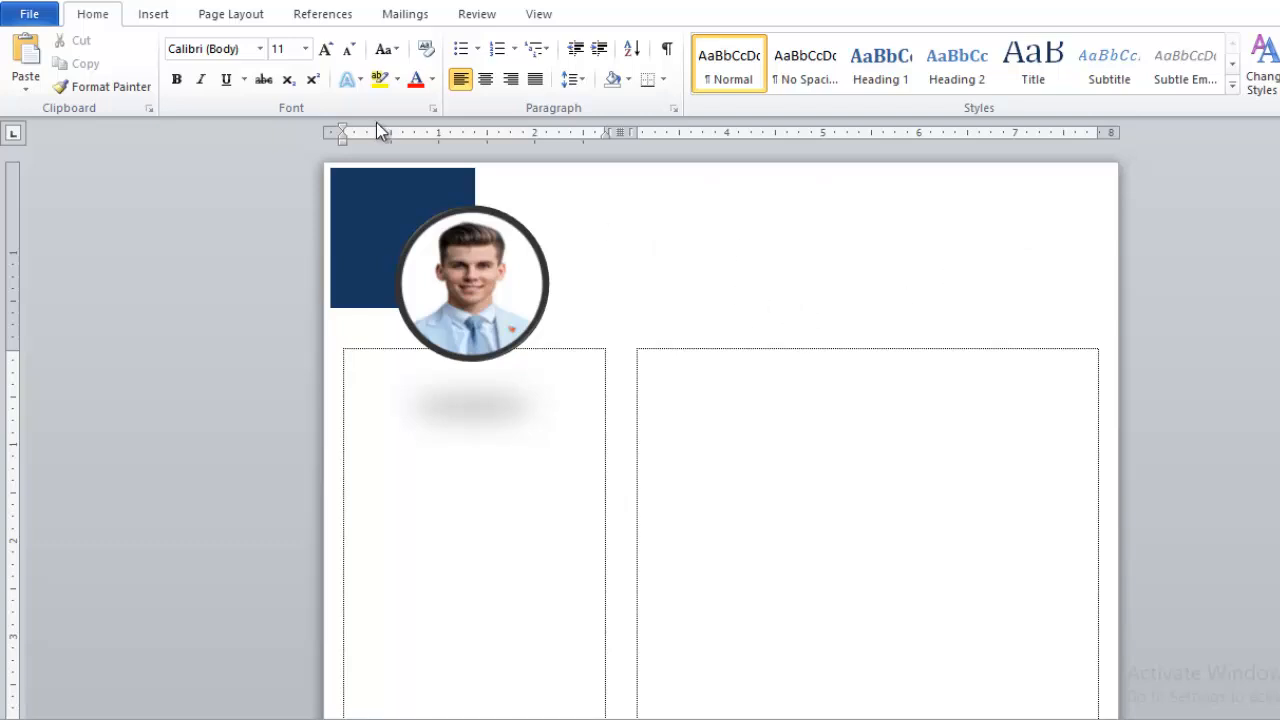
- Pick the Text Box tool from the Shapes gallery
{"action": "left_click", "coordinate": [155, 15]}
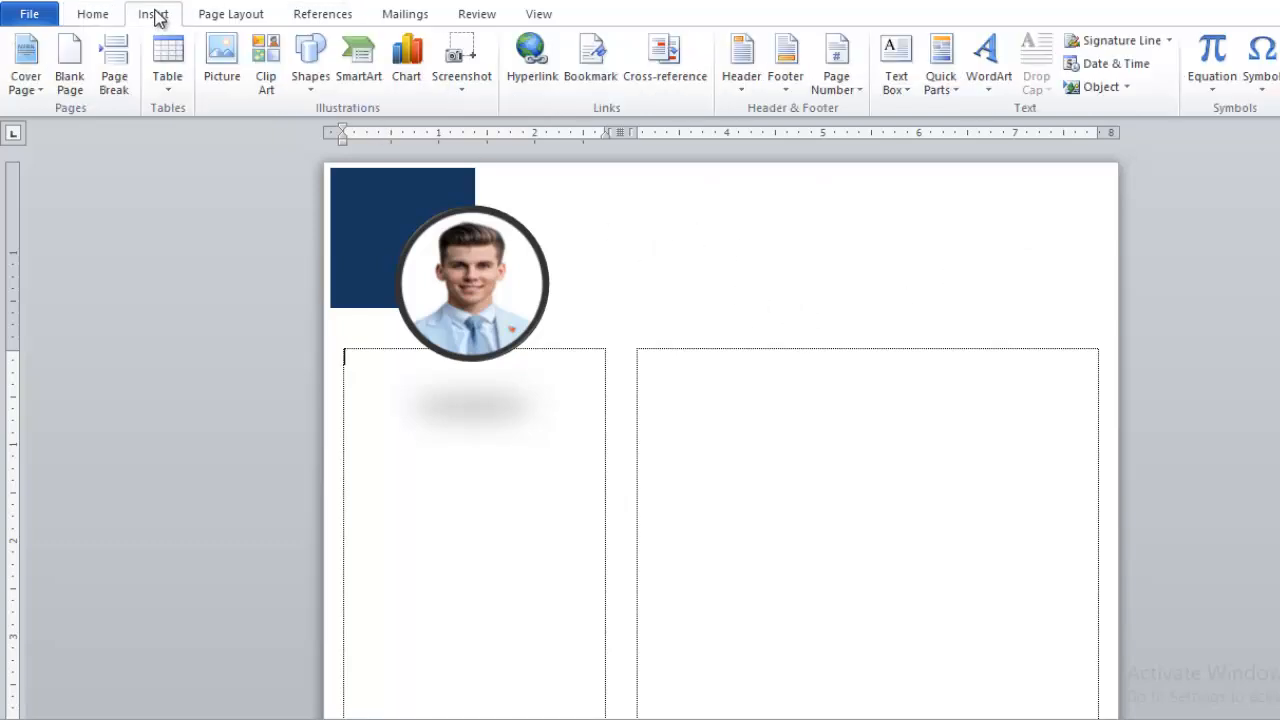
{"action": "left_click", "coordinate": [311, 65]}
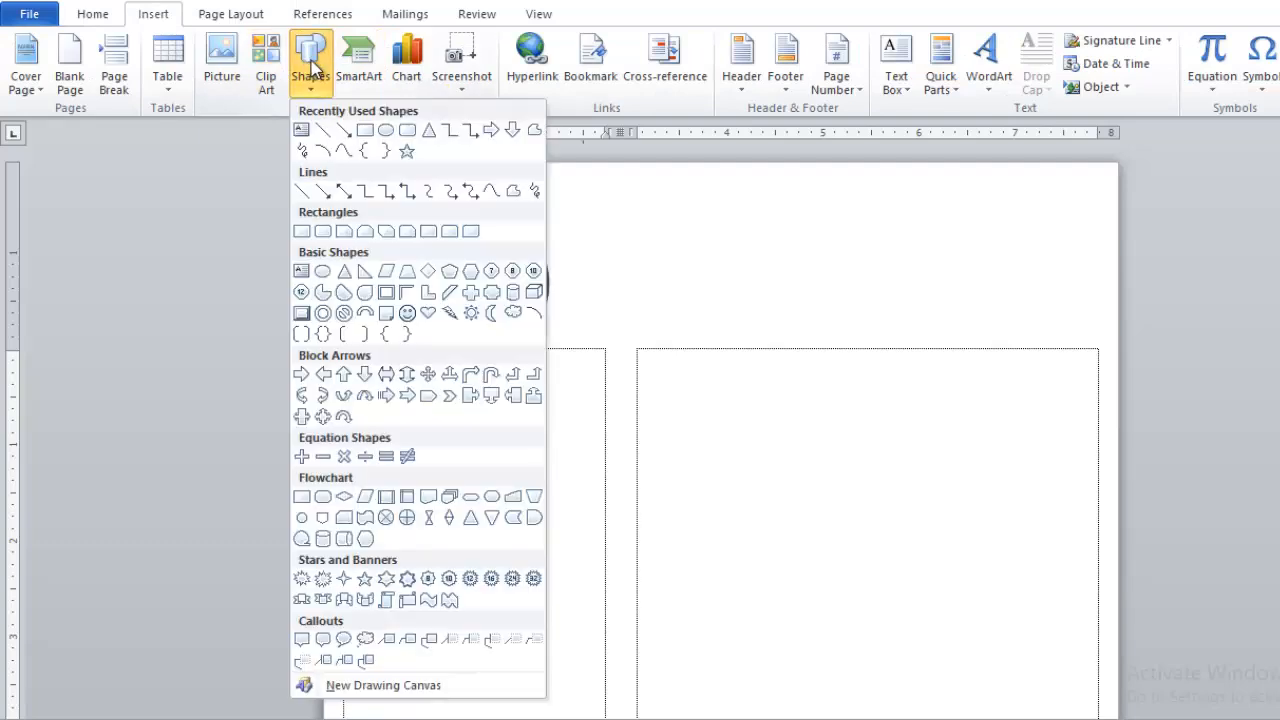
{"action": "left_click", "coordinate": [301, 132]}
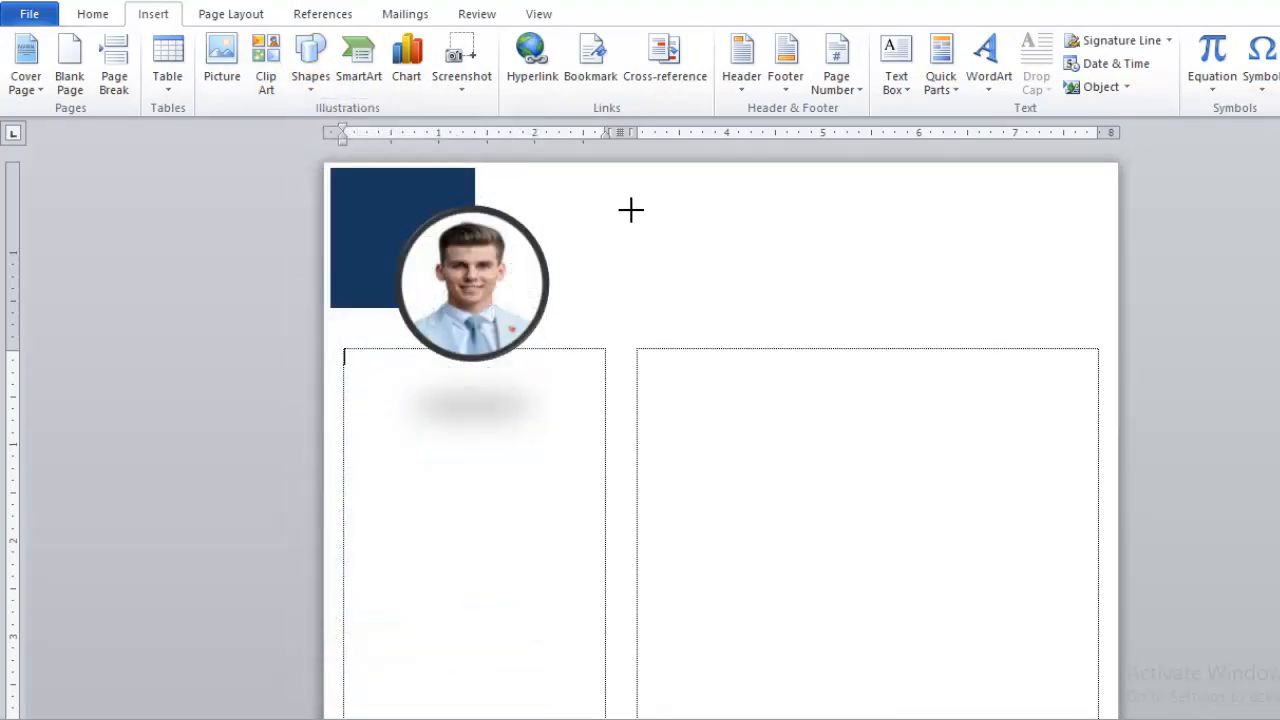
- Draw a text box right of the photo and set its outline to white
{"action": "left_click_drag", "start_coordinate": [620, 209], "coordinate": [1066, 346]}
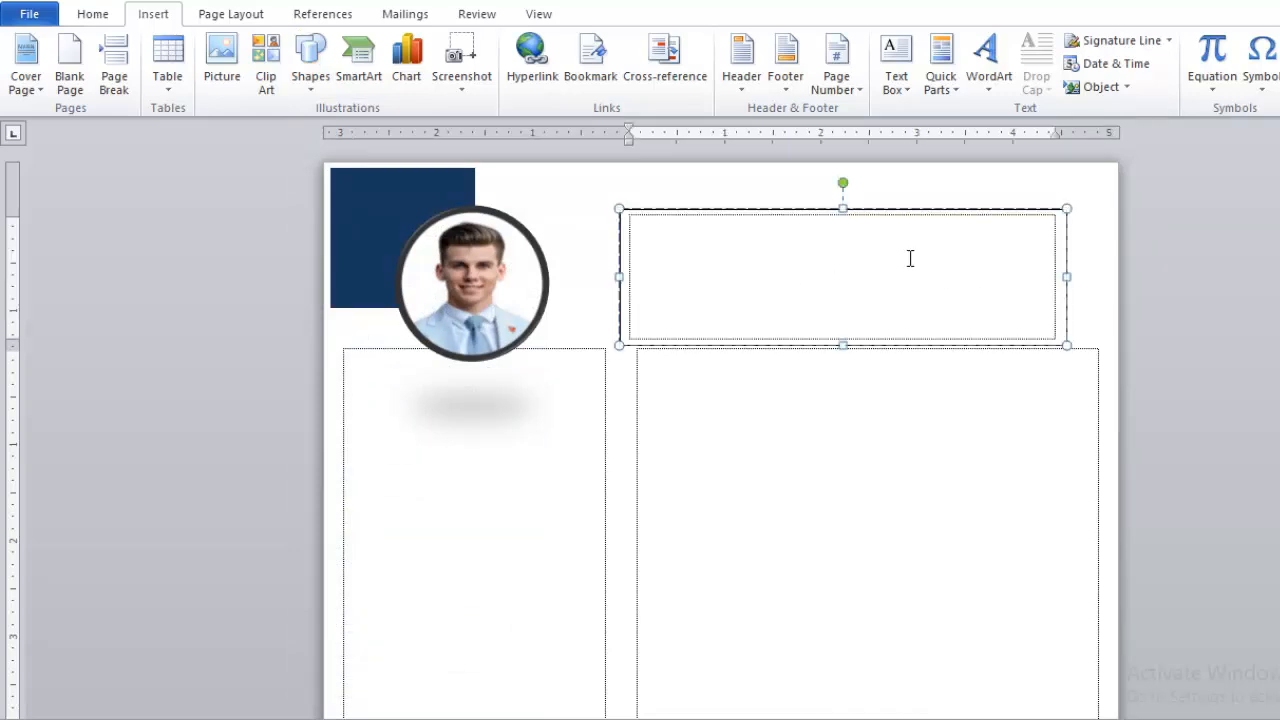
{"action": "left_click_drag", "start_coordinate": [820, 209], "coordinate": [805, 190]}
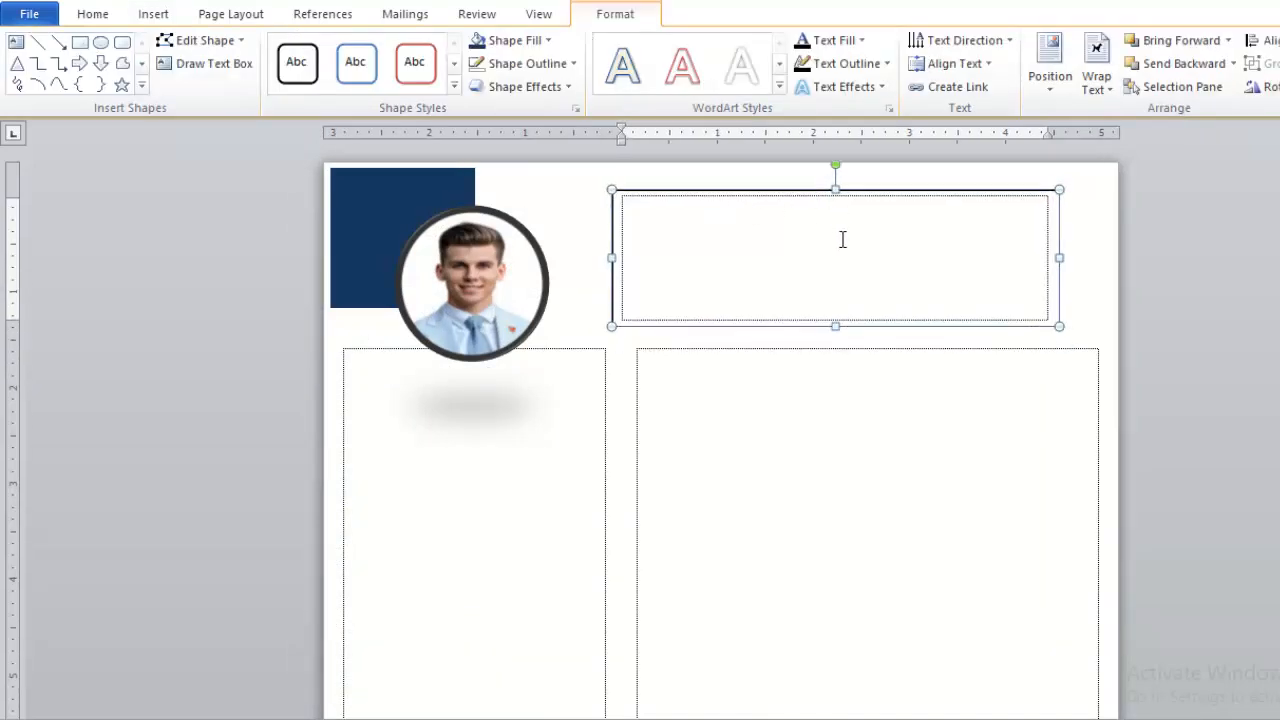
{"action": "left_click", "coordinate": [524, 354]}
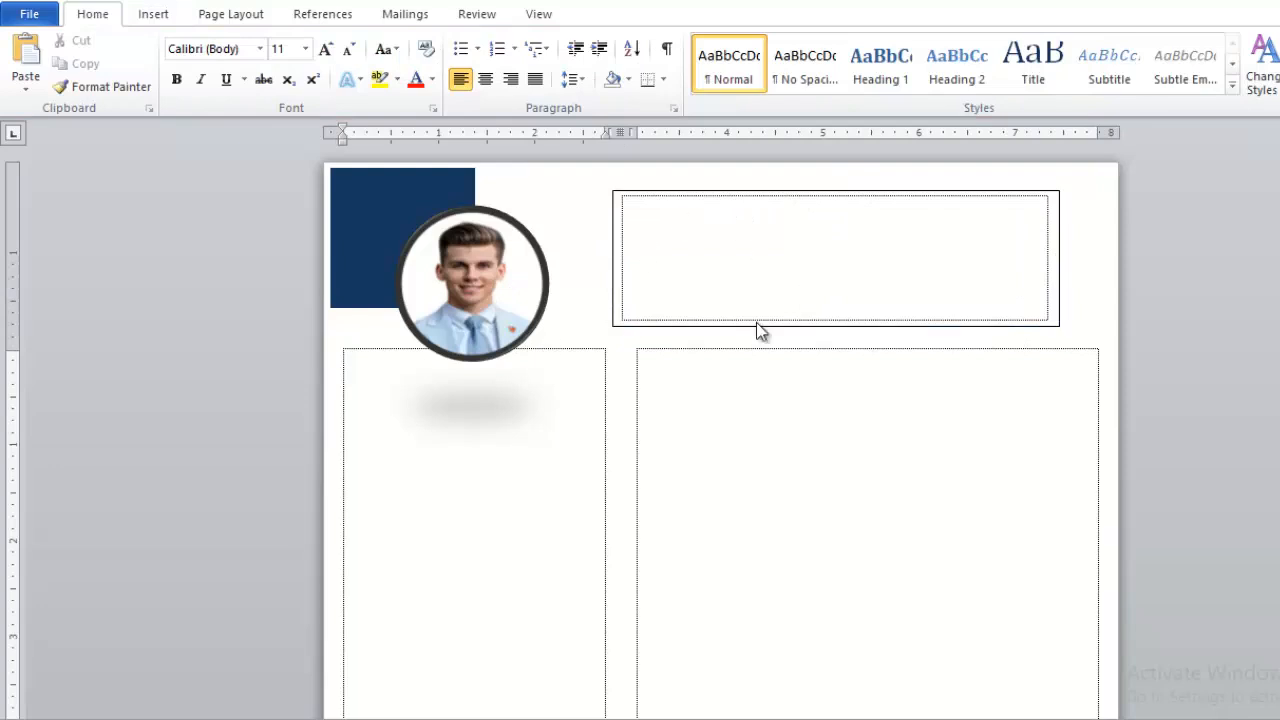
{"action": "left_click", "coordinate": [719, 324]}
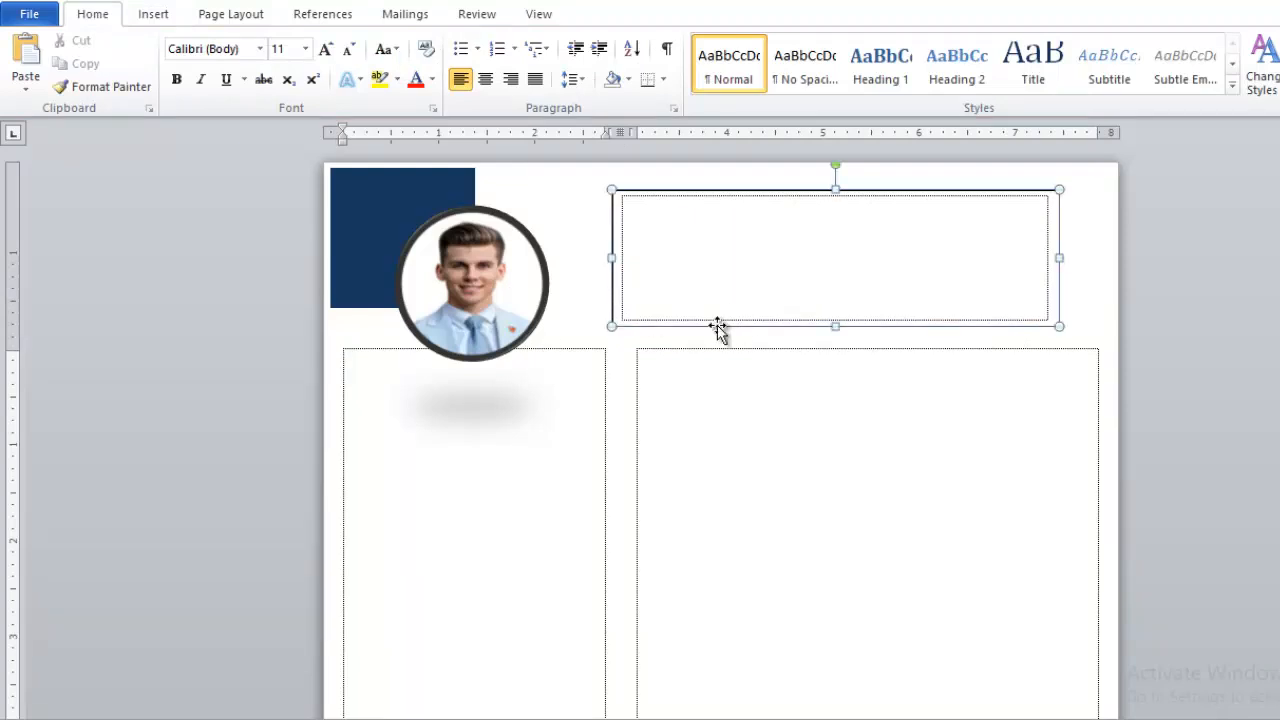
{"action": "left_click", "coordinate": [527, 63]}
{"action": "left_click", "coordinate": [479, 106]}
{"action": "left_click", "coordinate": [523, 63]}
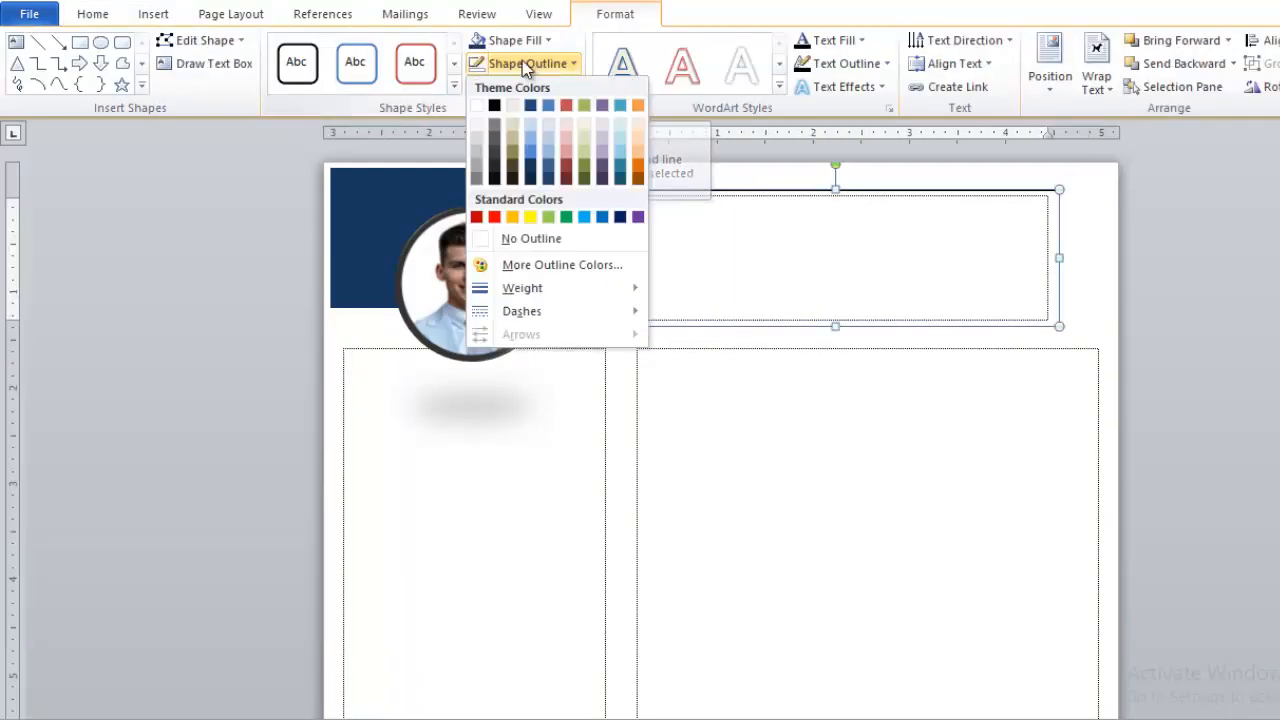
{"action": "left_click", "coordinate": [497, 110]}
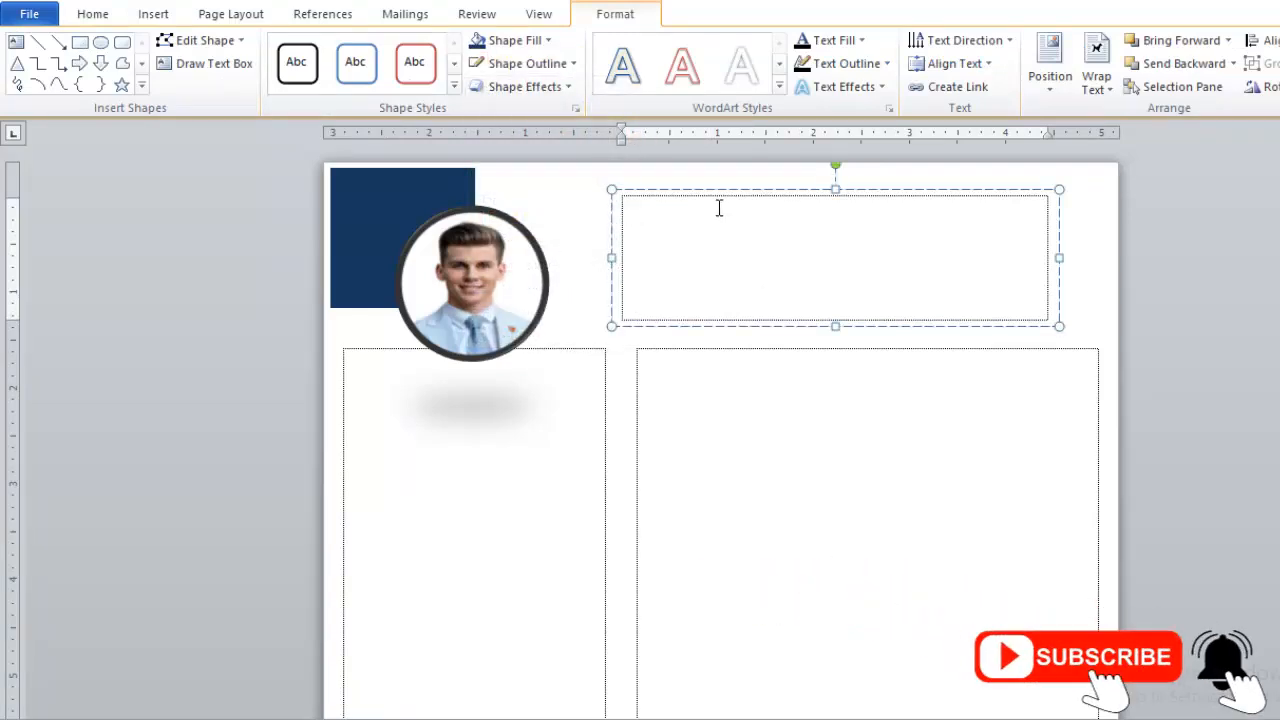
- Type the candidate's full name in capitals over two lines and select it
{"action": "type", "text": "Md"}
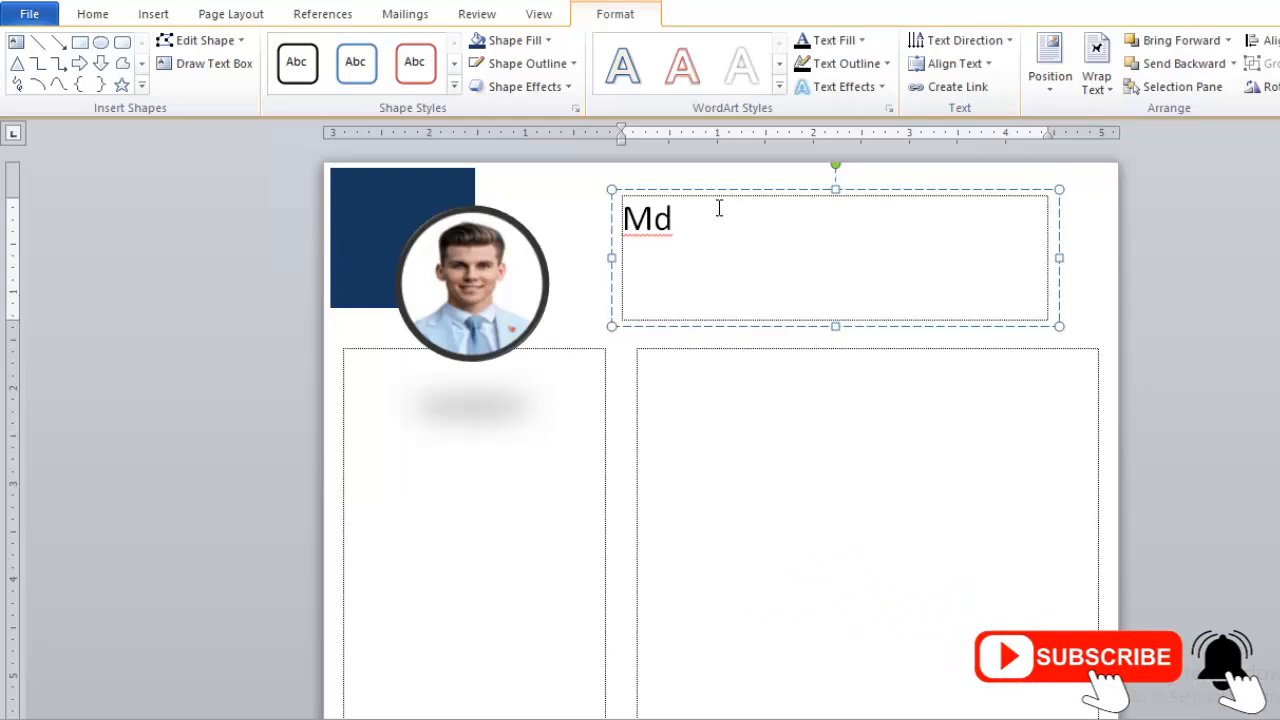
{"action": "key", "text": "BackSpace"}
{"action": "key", "text": "BackSpace"}
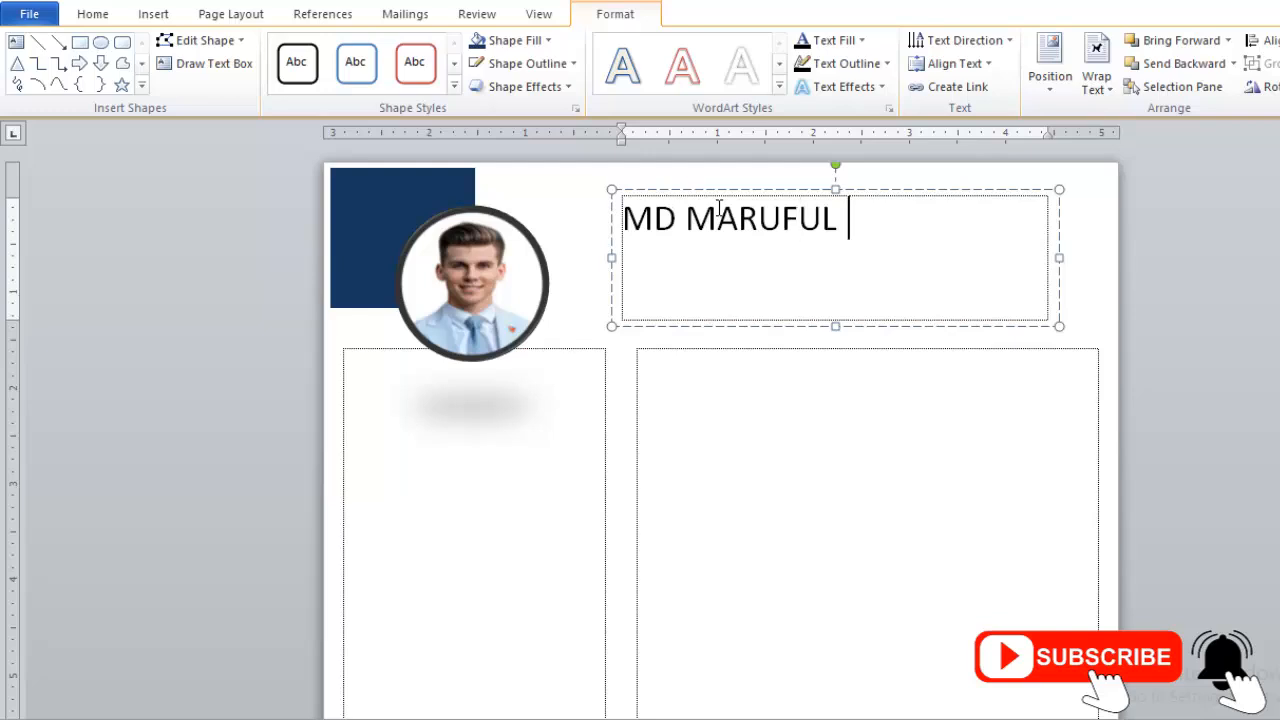
{"action": "key", "text": "Return"}
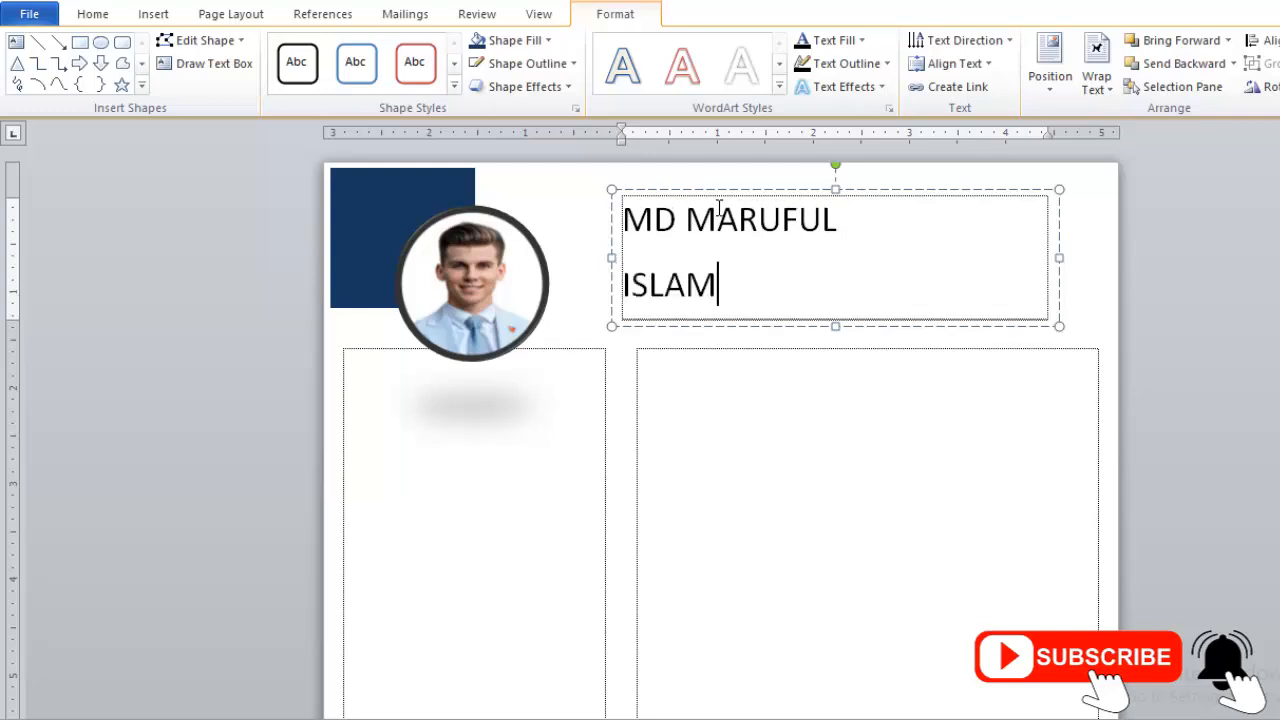
{"action": "left_click_drag", "start_coordinate": [723, 284], "coordinate": [618, 220]}
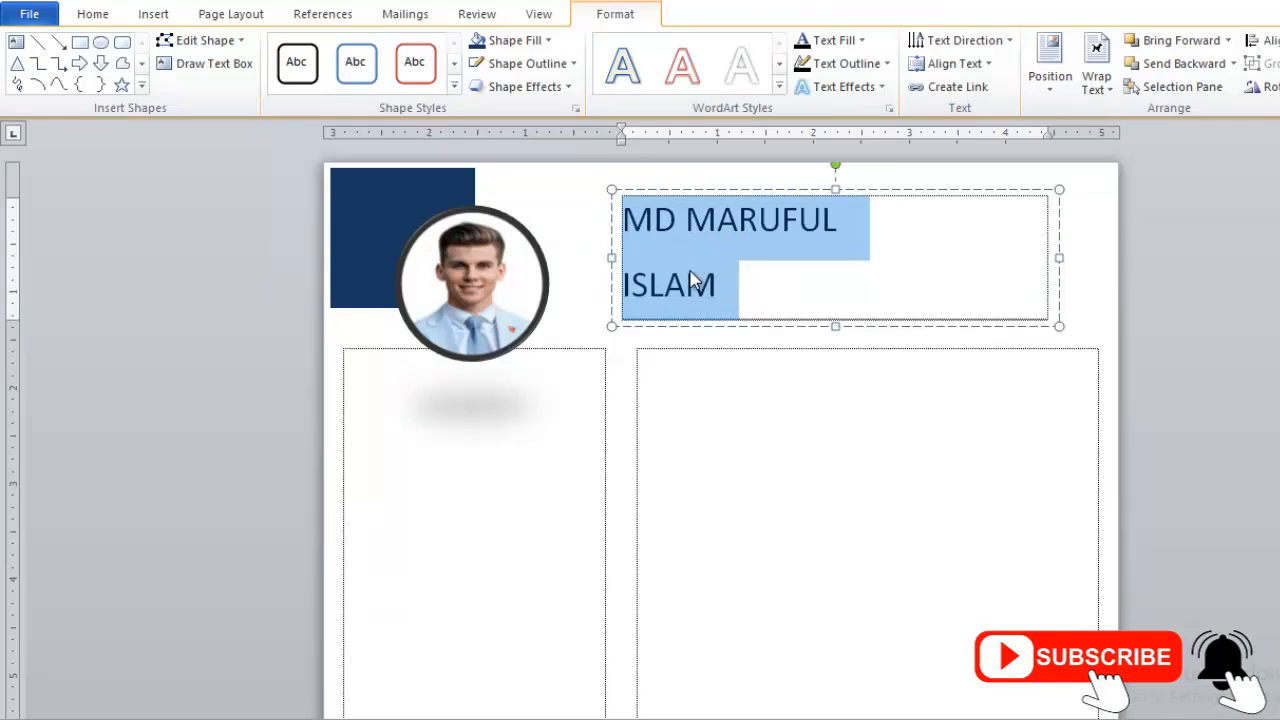
- Set the name's line spacing to 1.0
{"action": "left_click", "coordinate": [92, 14]}
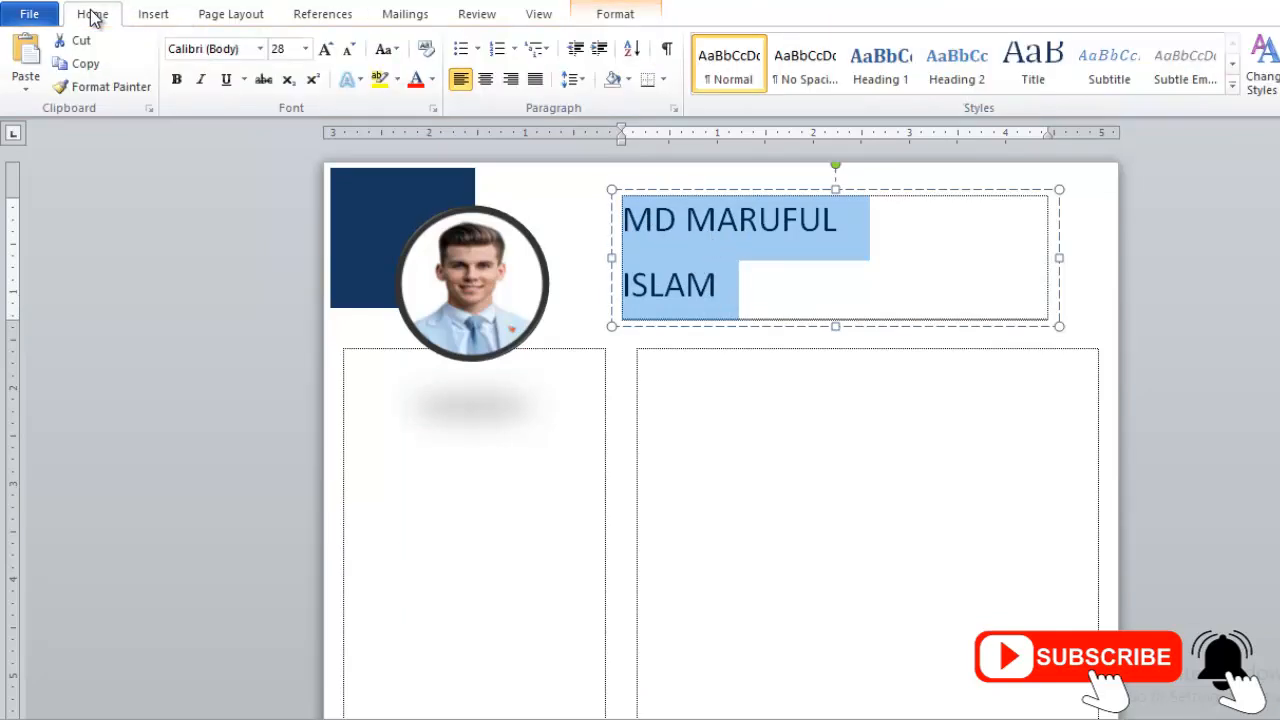
{"action": "left_click", "coordinate": [573, 80]}
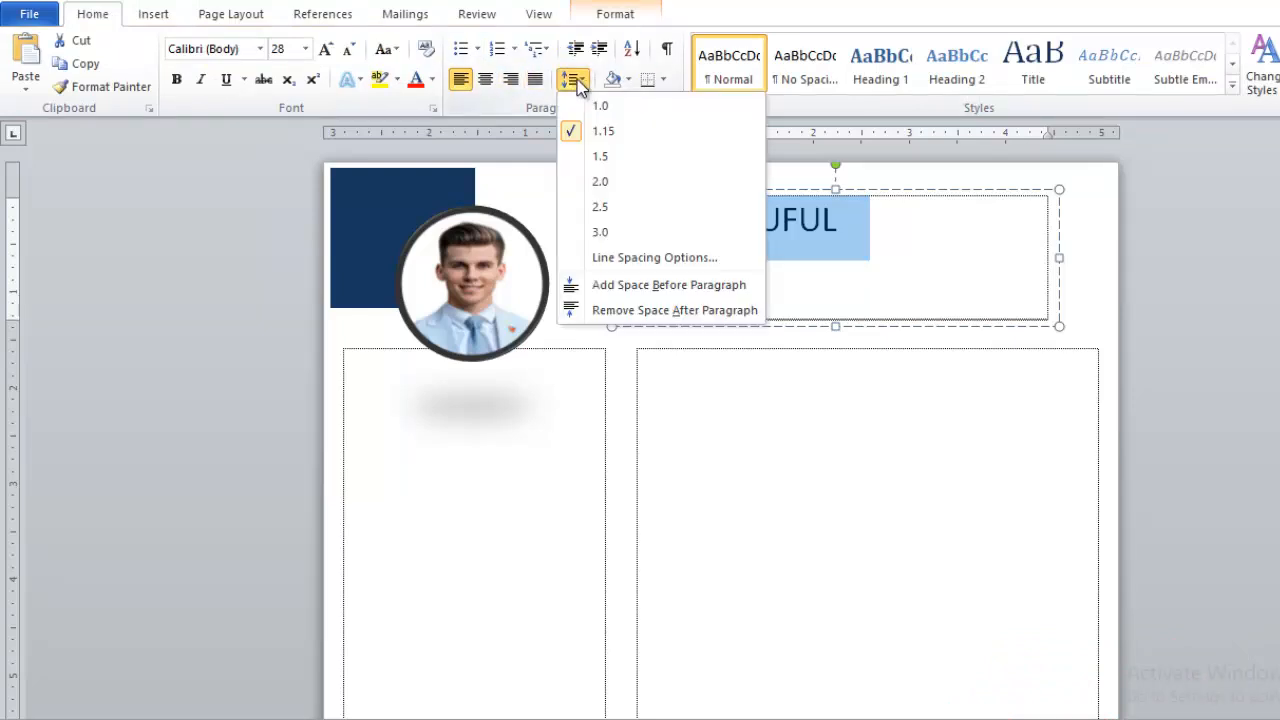
{"action": "left_click", "coordinate": [598, 104]}
{"action": "left_click", "coordinate": [573, 80]}
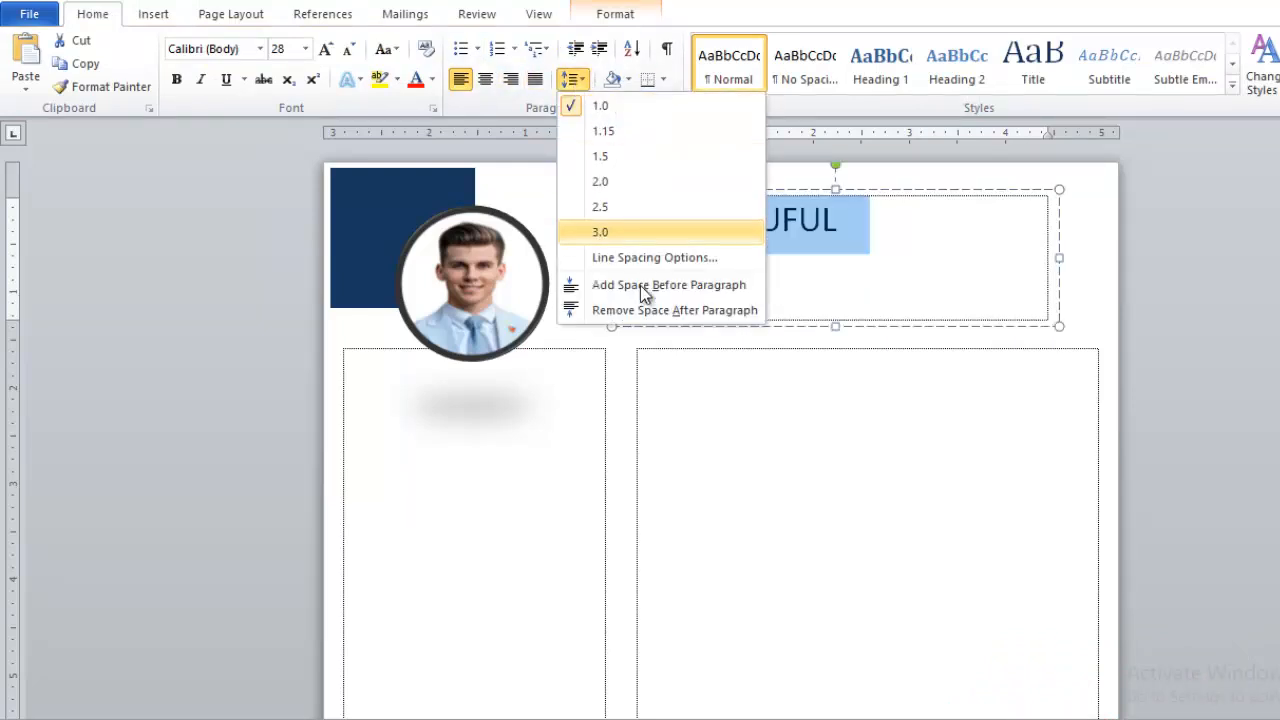
{"action": "left_click", "coordinate": [706, 308]}
{"action": "left_click", "coordinate": [777, 271]}
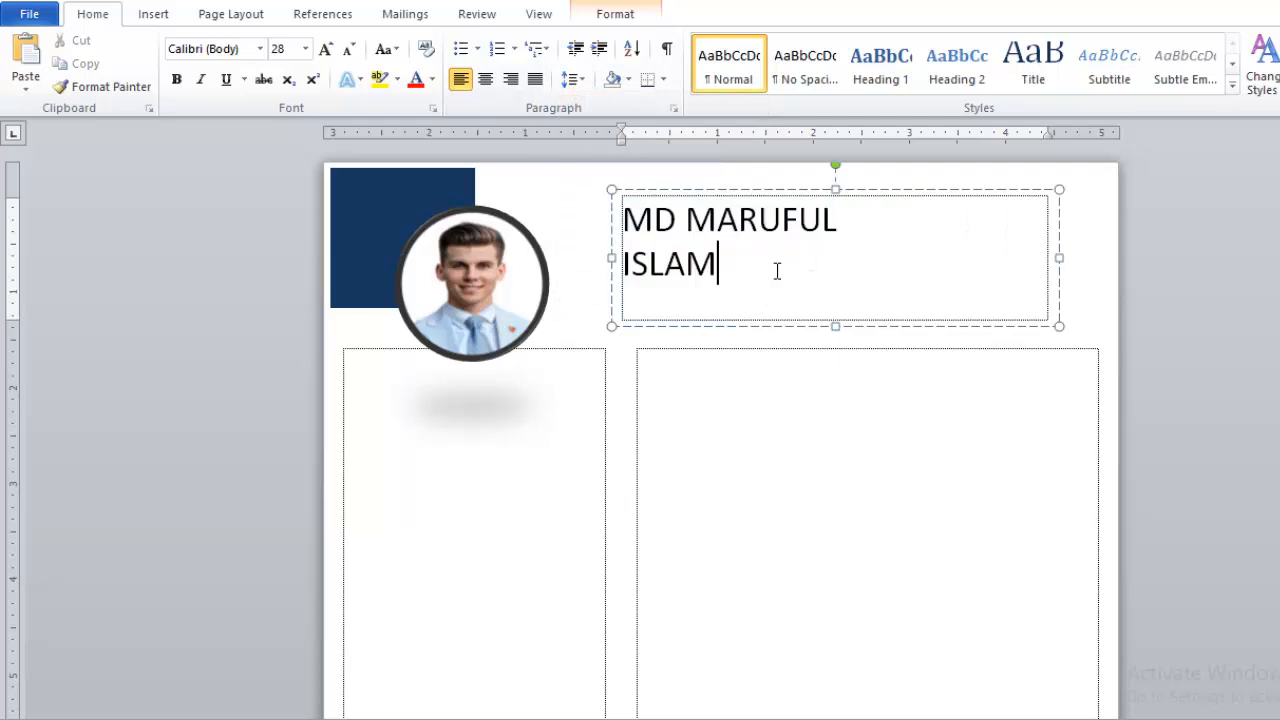
- Make the name bold and dark blue
{"action": "left_click_drag", "start_coordinate": [699, 256], "coordinate": [629, 237]}
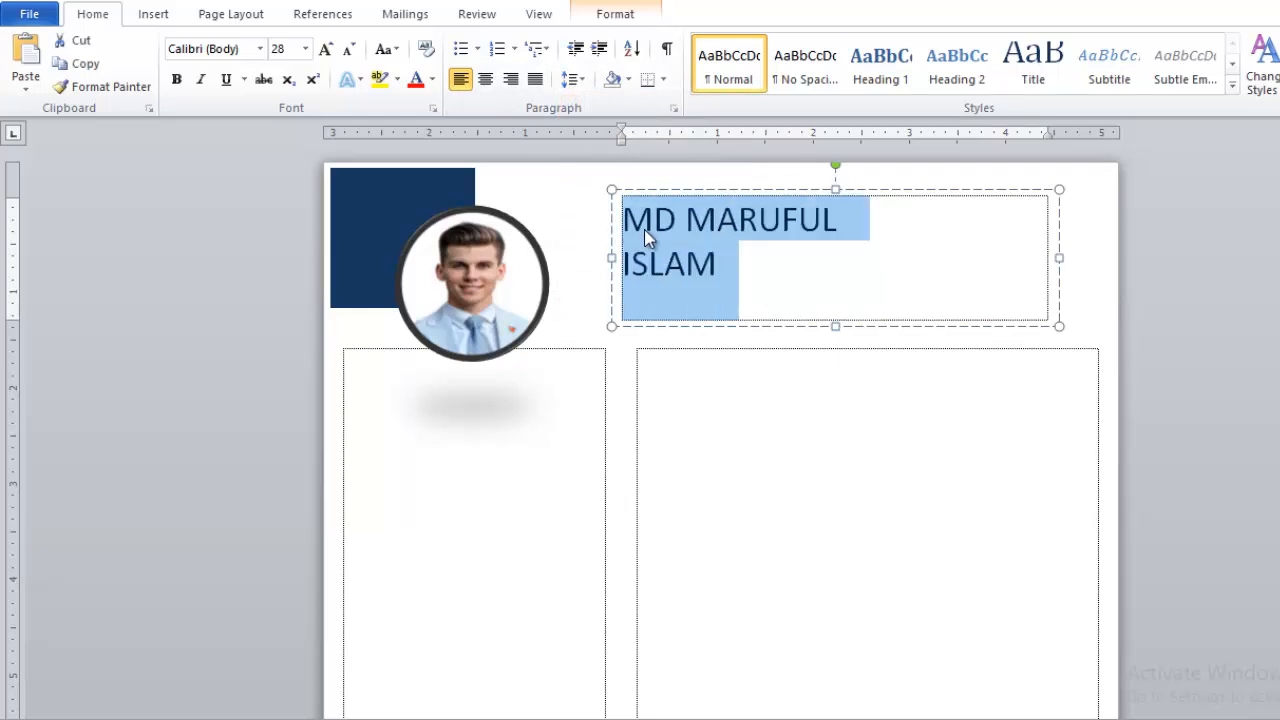
{"action": "key", "text": "ctrl+b"}
{"action": "left_click", "coordinate": [785, 247]}
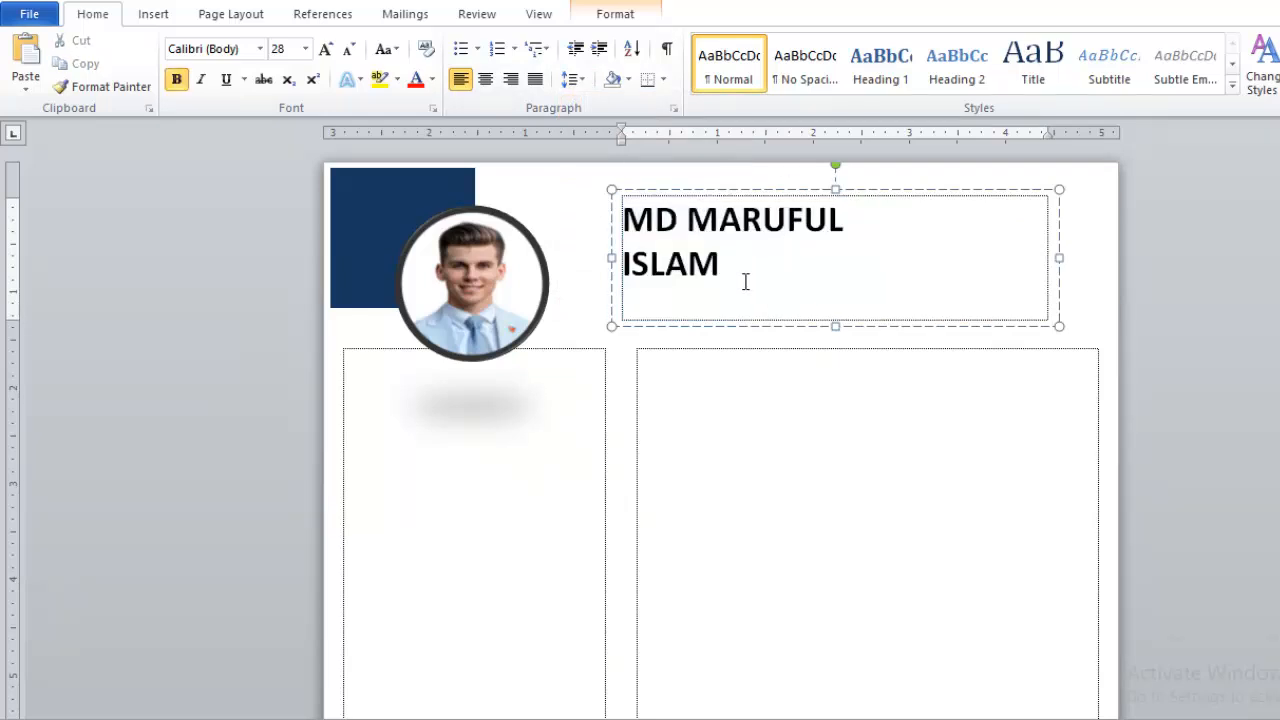
{"action": "left_click_drag", "start_coordinate": [746, 278], "coordinate": [619, 232]}
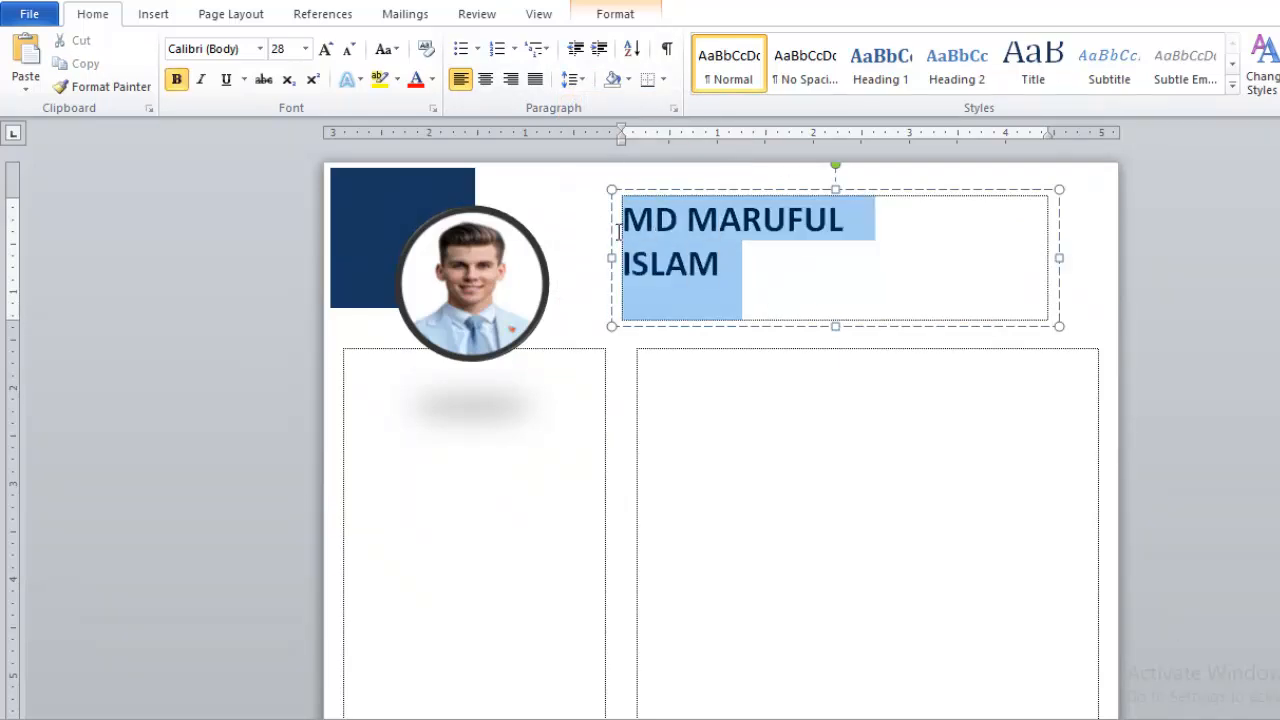
{"action": "left_click", "coordinate": [434, 80]}
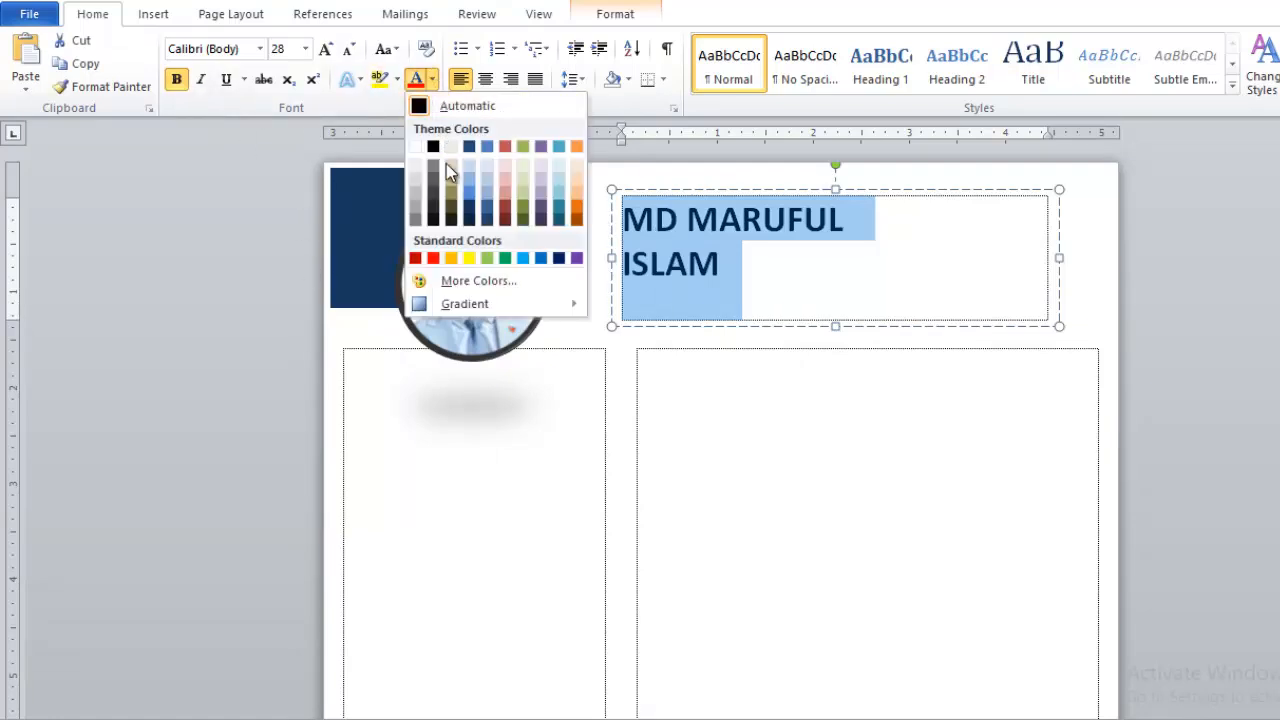
{"action": "left_click", "coordinate": [471, 210]}
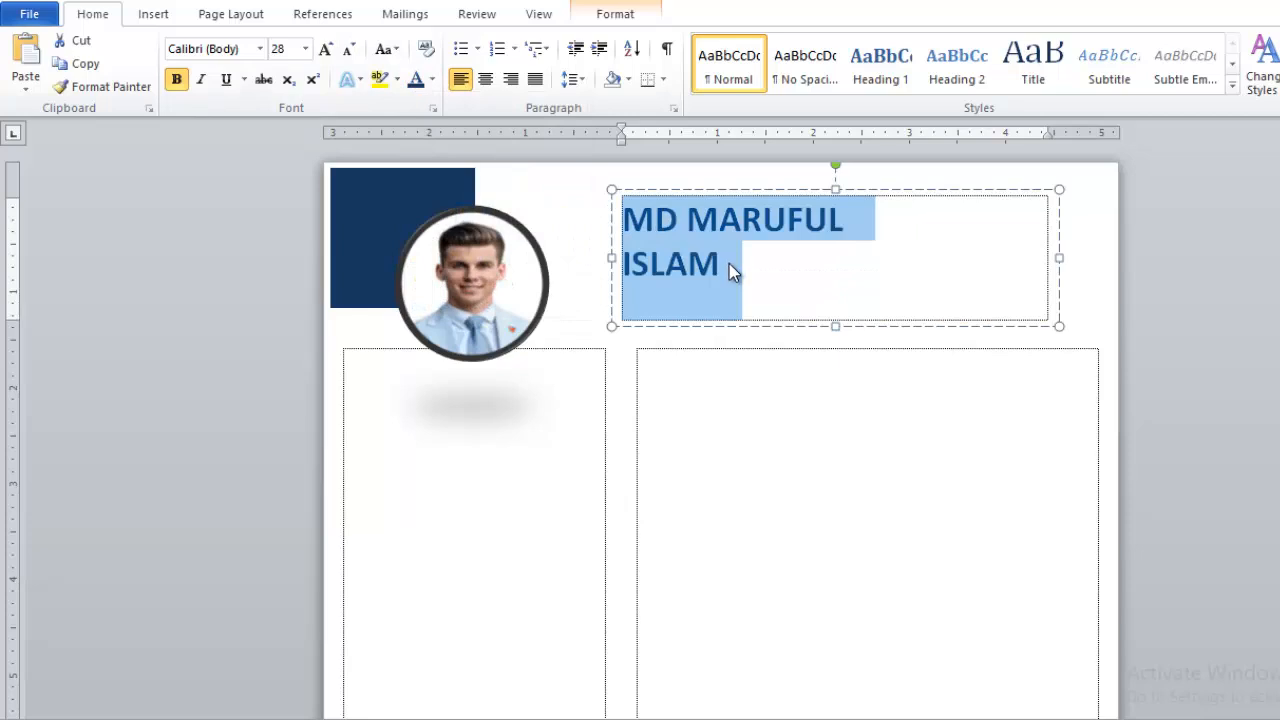
{"action": "left_click", "coordinate": [729, 263]}
- Change the name's font to Arial Rounded MT Bold
{"action": "left_click_drag", "start_coordinate": [722, 263], "coordinate": [614, 229]}
{"action": "left_click", "coordinate": [260, 48]}
{"action": "key", "text": "Down"}
{"action": "key", "text": "Down"}
{"action": "key", "text": "Down"}
{"action": "key", "text": "Down"}
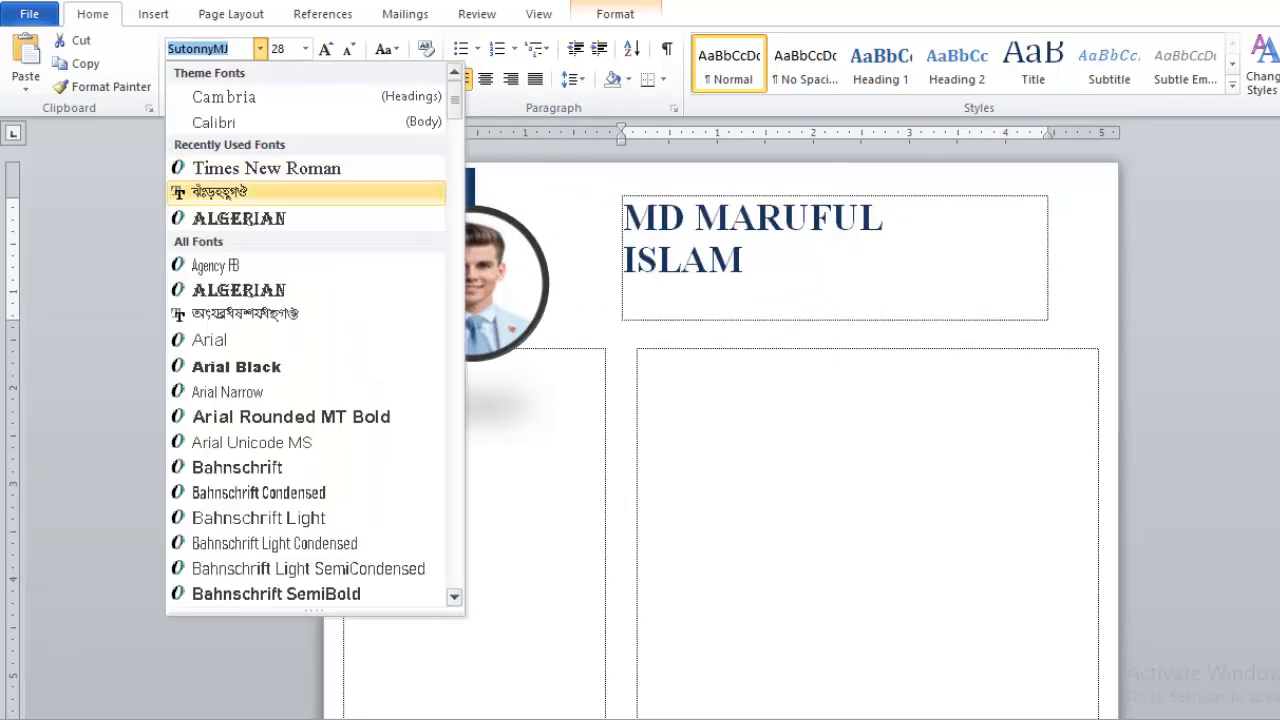
{"action": "key", "text": "Down"}
{"action": "key", "text": "Down"}
{"action": "key", "text": "Down"}
{"action": "key", "text": "Down"}
{"action": "key", "text": "Down"}
{"action": "key", "text": "Down"}
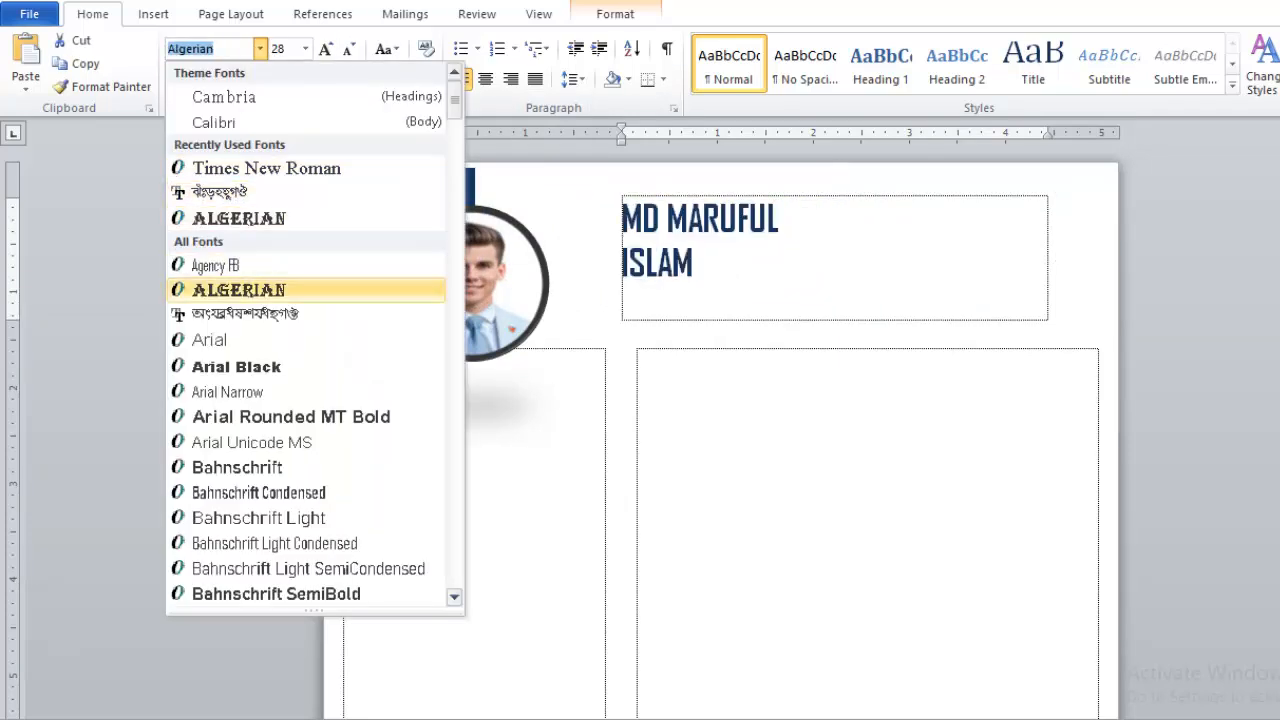
{"action": "key", "text": "Down"}
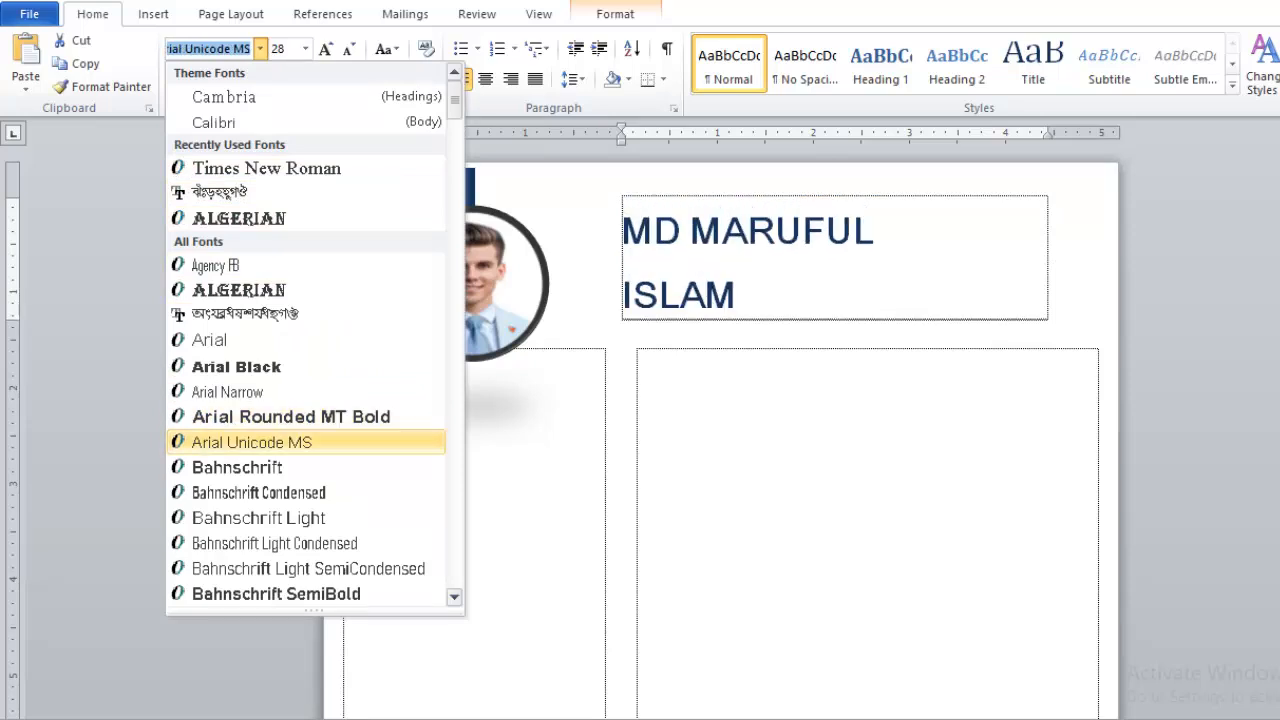
{"action": "key", "text": "Up"}
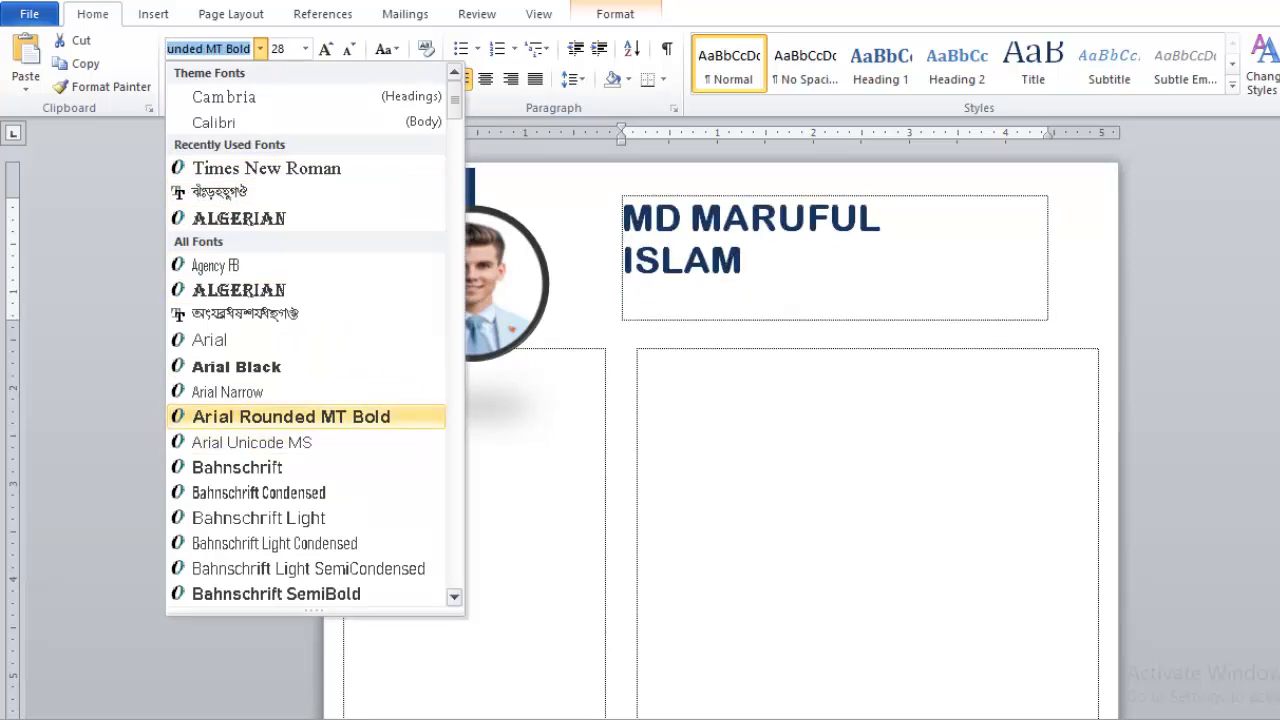
{"action": "key", "text": "Return"}
{"action": "left_click", "coordinate": [772, 280]}
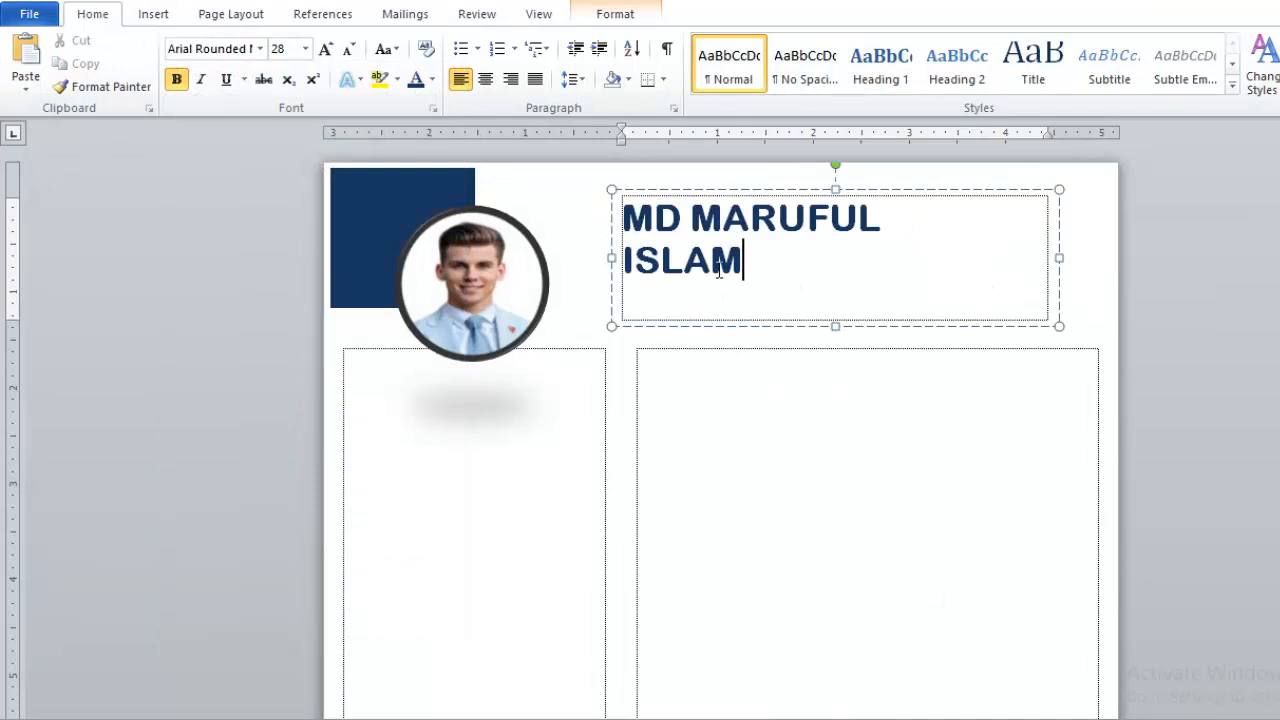
- Join the surname onto the first line, leaving a single space
{"action": "left_click", "coordinate": [625, 260]}
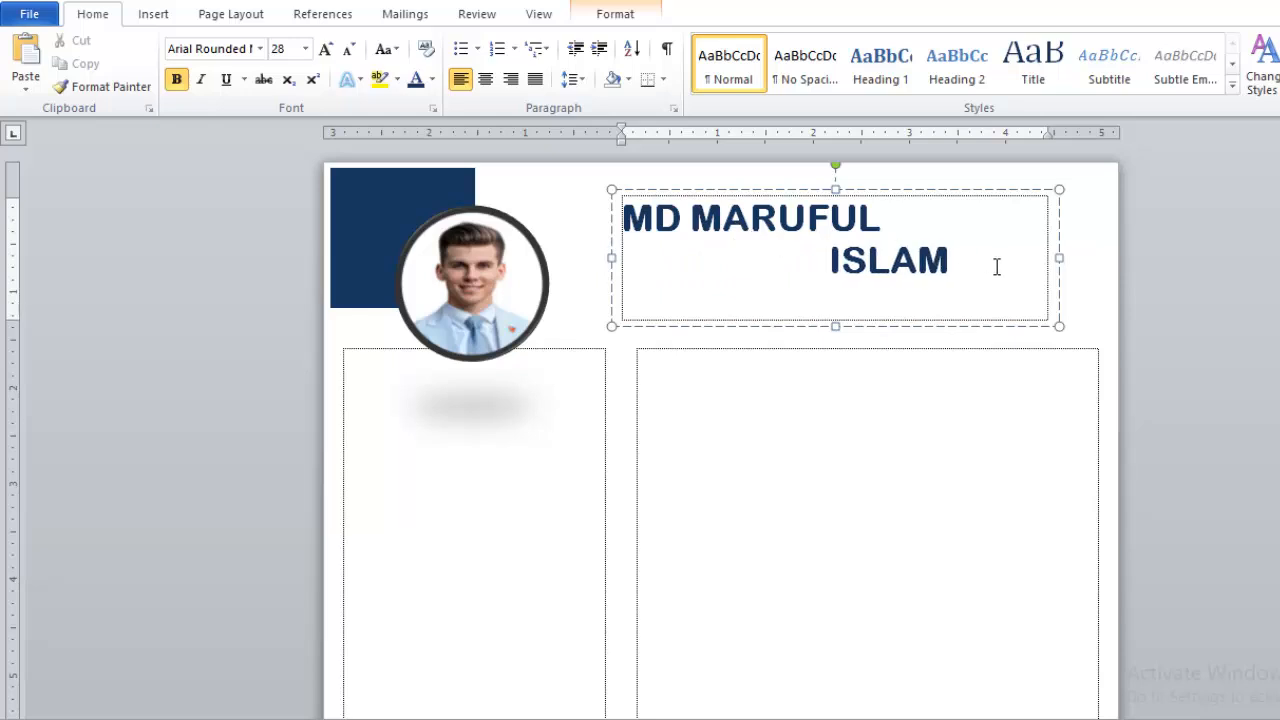
{"action": "left_click_drag", "start_coordinate": [803, 260], "coordinate": [642, 280]}
{"action": "key", "text": "BackSpace"}
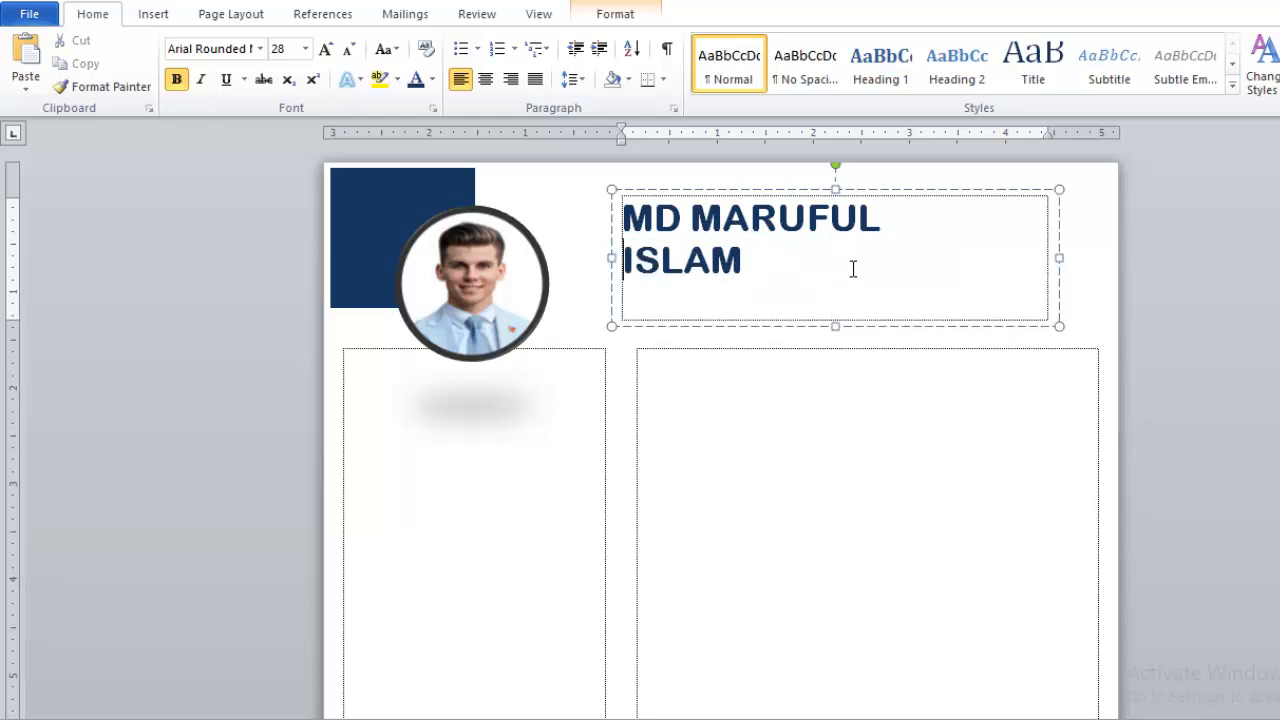
{"action": "key", "text": "BackSpace"}
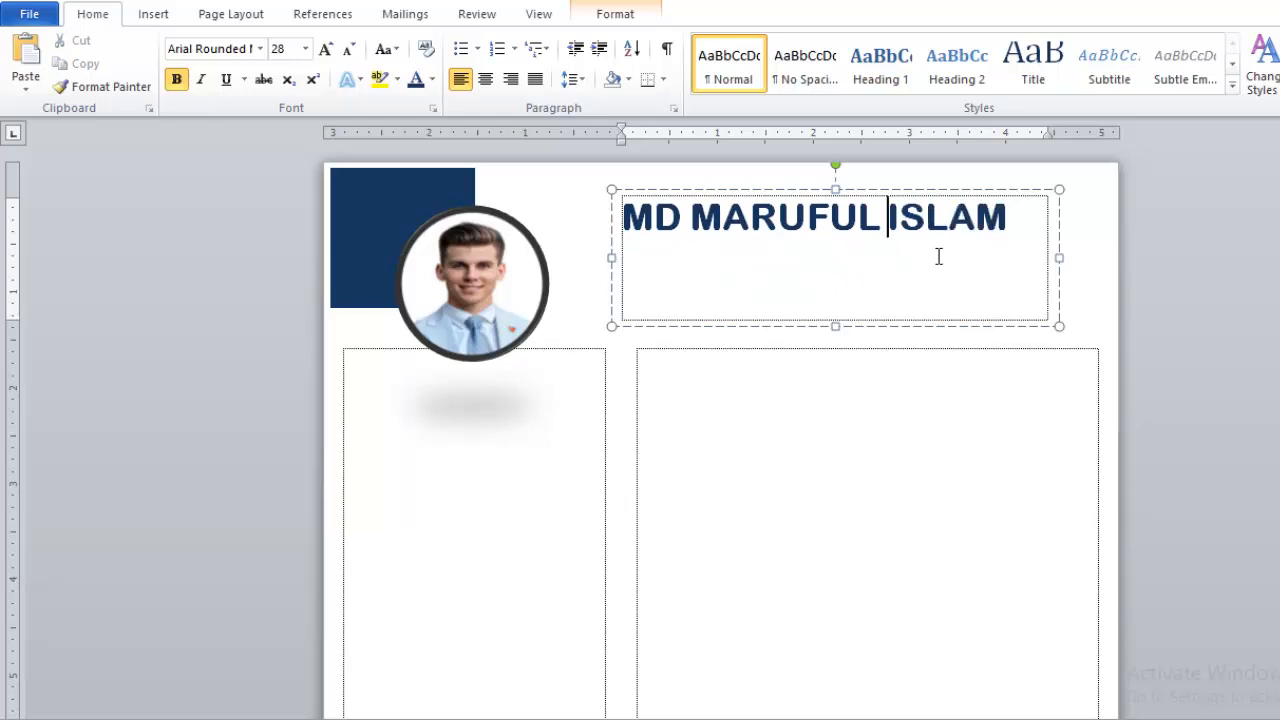
{"action": "key", "text": "BackSpace"}
- Enlarge the name line to 31 pt
{"action": "left_click", "coordinate": [1011, 219]}
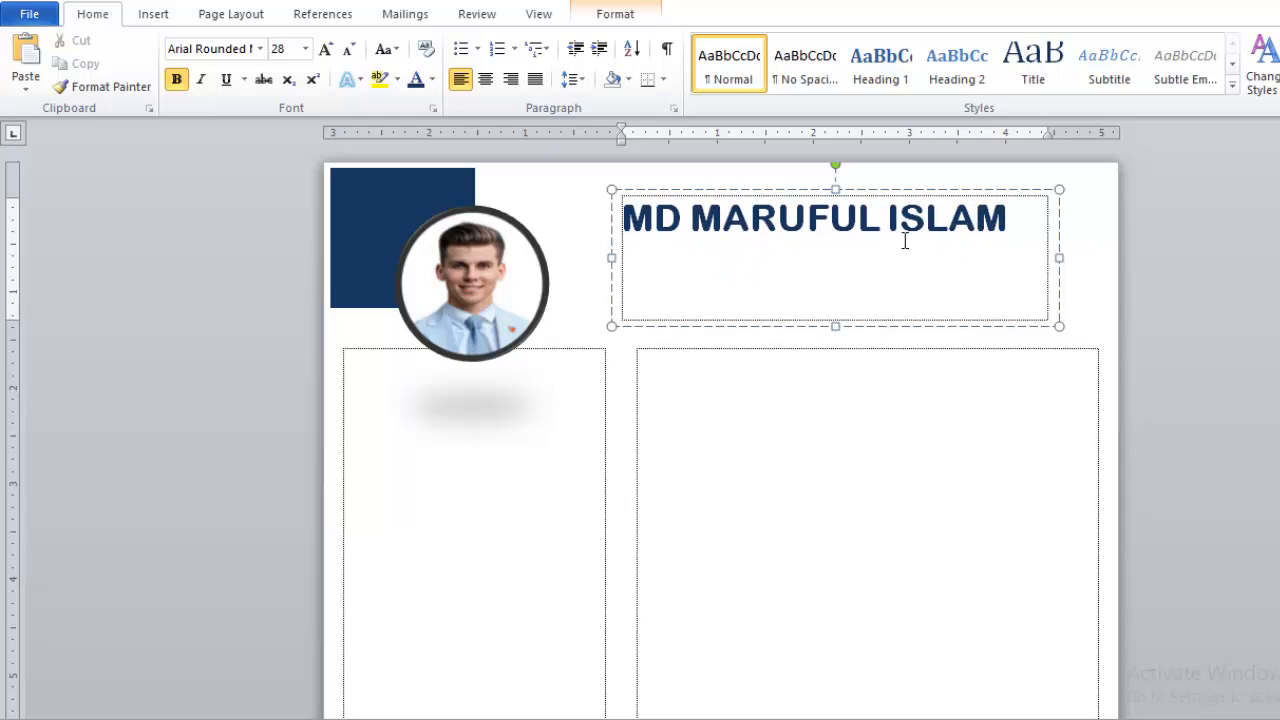
{"action": "left_click_drag", "start_coordinate": [1029, 217], "coordinate": [618, 222]}
{"action": "key", "text": "ctrl+bracketright"}
{"action": "key", "text": "ctrl+bracketleft"}
{"action": "key", "text": "ctrl+bracketleft"}
{"action": "key", "text": "ctrl+bracketright"}
{"action": "key", "text": "ctrl+bracketright"}
{"action": "key", "text": "ctrl+bracketright"}
- Widen the name box, raise the name to 33 pt and nudge the box left
{"action": "left_click", "coordinate": [1060, 257]}
{"action": "left_click_drag", "start_coordinate": [1060, 257], "coordinate": [694, 226]}
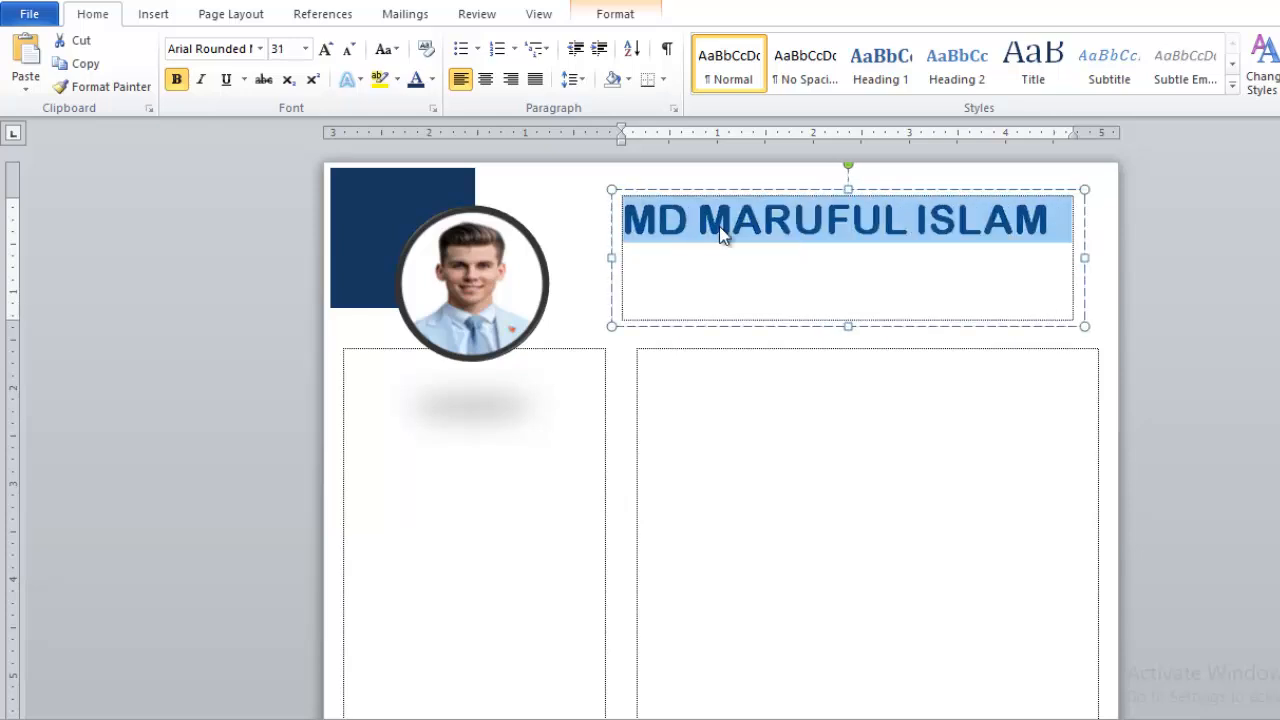
{"action": "key", "text": "ctrl+bracketright"}
{"action": "key", "text": "ctrl+bracketright"}
{"action": "left_click", "coordinate": [802, 264]}
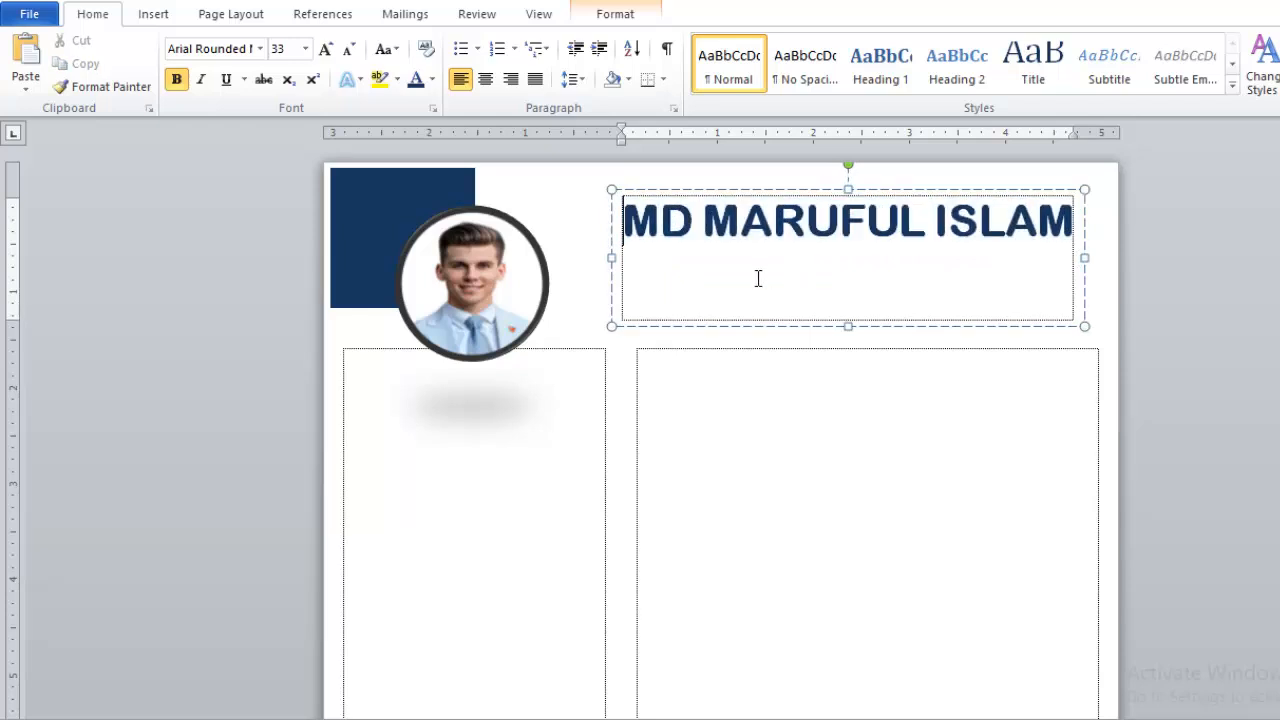
{"action": "left_click", "coordinate": [688, 330]}
{"action": "left_click", "coordinate": [678, 326]}
{"action": "key", "text": "Left"}
{"action": "key", "text": "Left"}
{"action": "key", "text": "Left"}
{"action": "key", "text": "Left"}
{"action": "key", "text": "Left"}
{"action": "key", "text": "Left"}
{"action": "key", "text": "Left"}
{"action": "key", "text": "Left"}
{"action": "key", "text": "Left"}
{"action": "key", "text": "Left"}
{"action": "key", "text": "Left"}
{"action": "key", "text": "Left"}
{"action": "key", "text": "Left"}
{"action": "key", "text": "Left"}
{"action": "key", "text": "Left"}
{"action": "key", "text": "Left"}
{"action": "key", "text": "Left"}
{"action": "key", "text": "Left"}
{"action": "key", "text": "Left"}
{"action": "key", "text": "Left"}
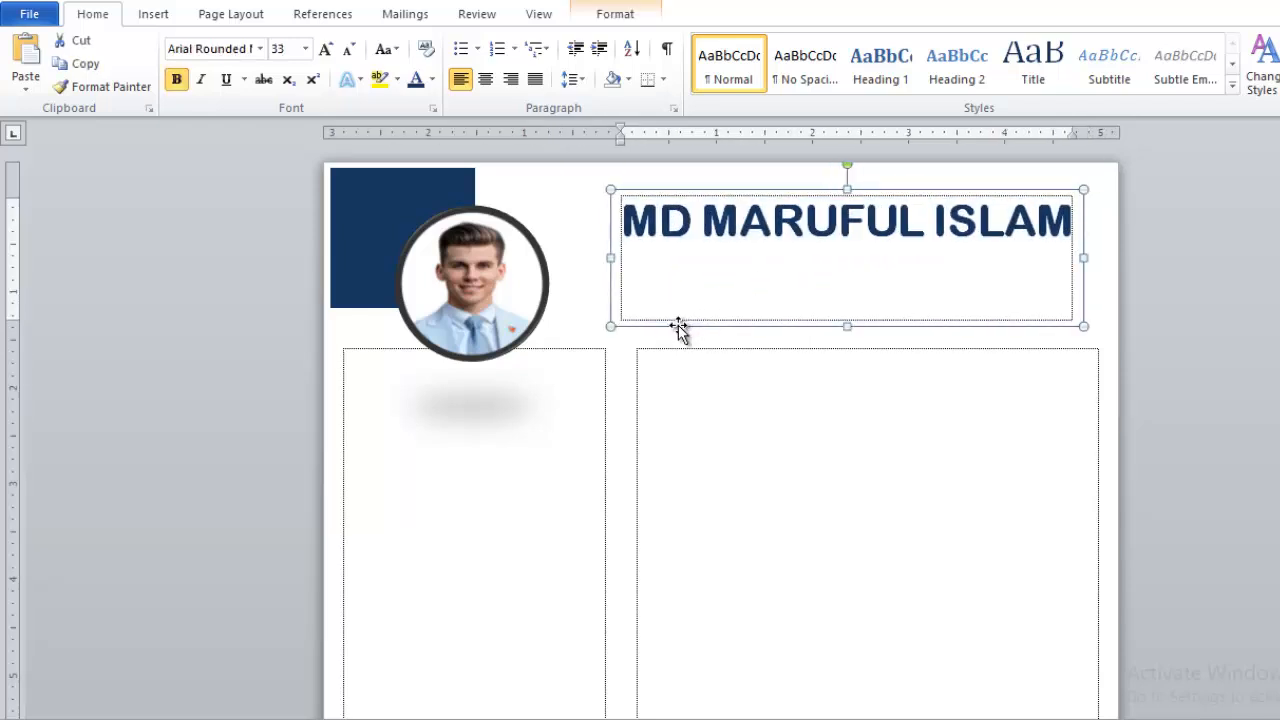
- Add a centred, smaller 'Graphic Designer' line beneath the name in the header box
{"action": "key", "text": "Down"}
{"action": "key", "text": "Down"}
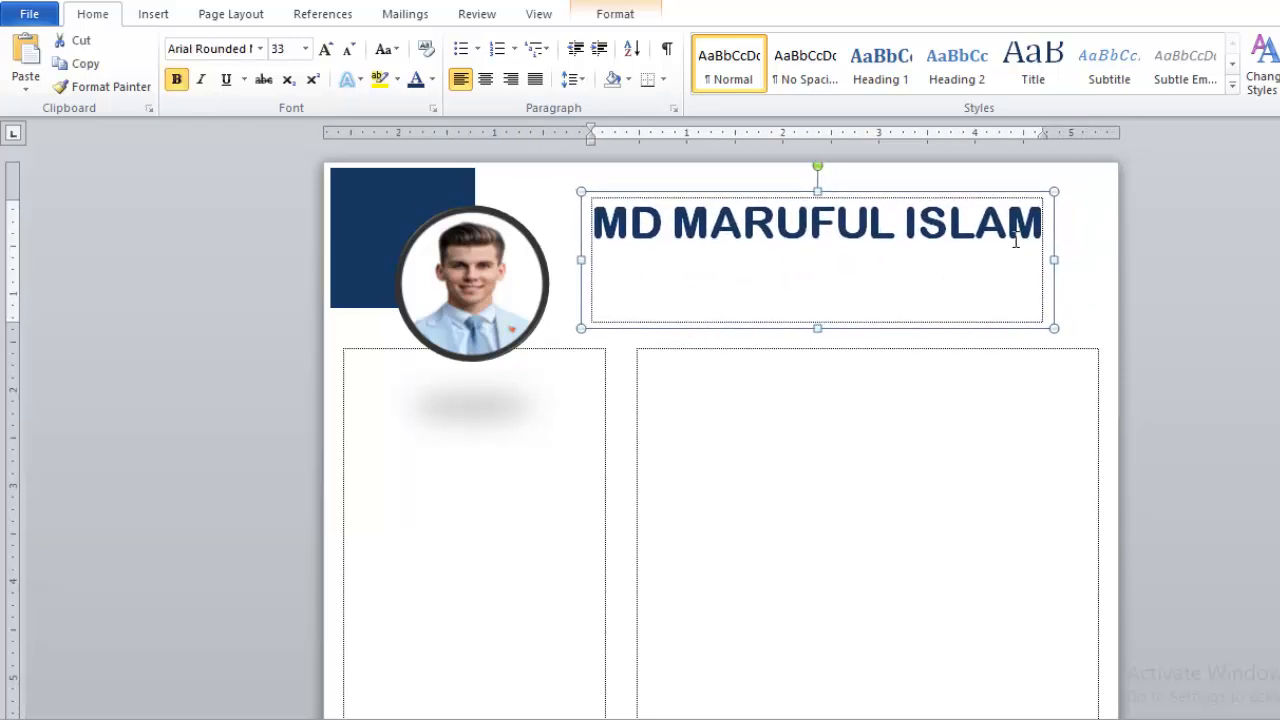
{"action": "left_click", "coordinate": [1045, 228]}
{"action": "key", "text": "Return"}
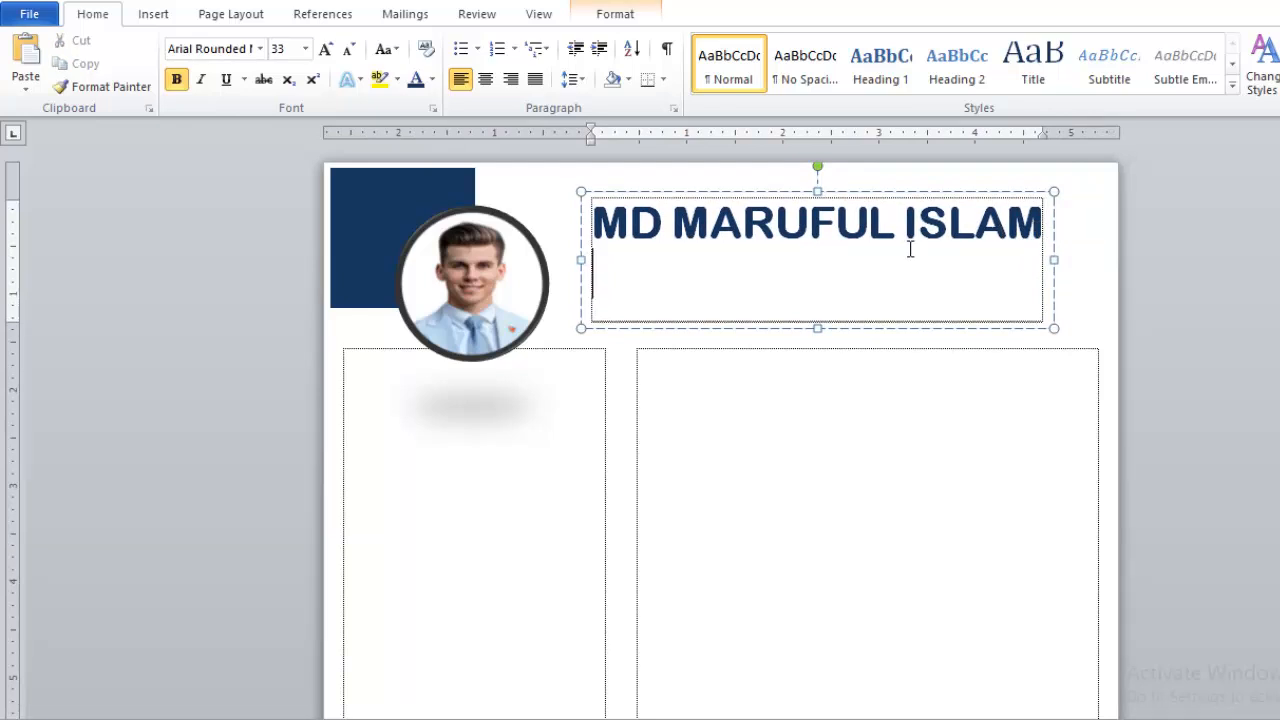
{"action": "key", "text": "ctrl+e"}
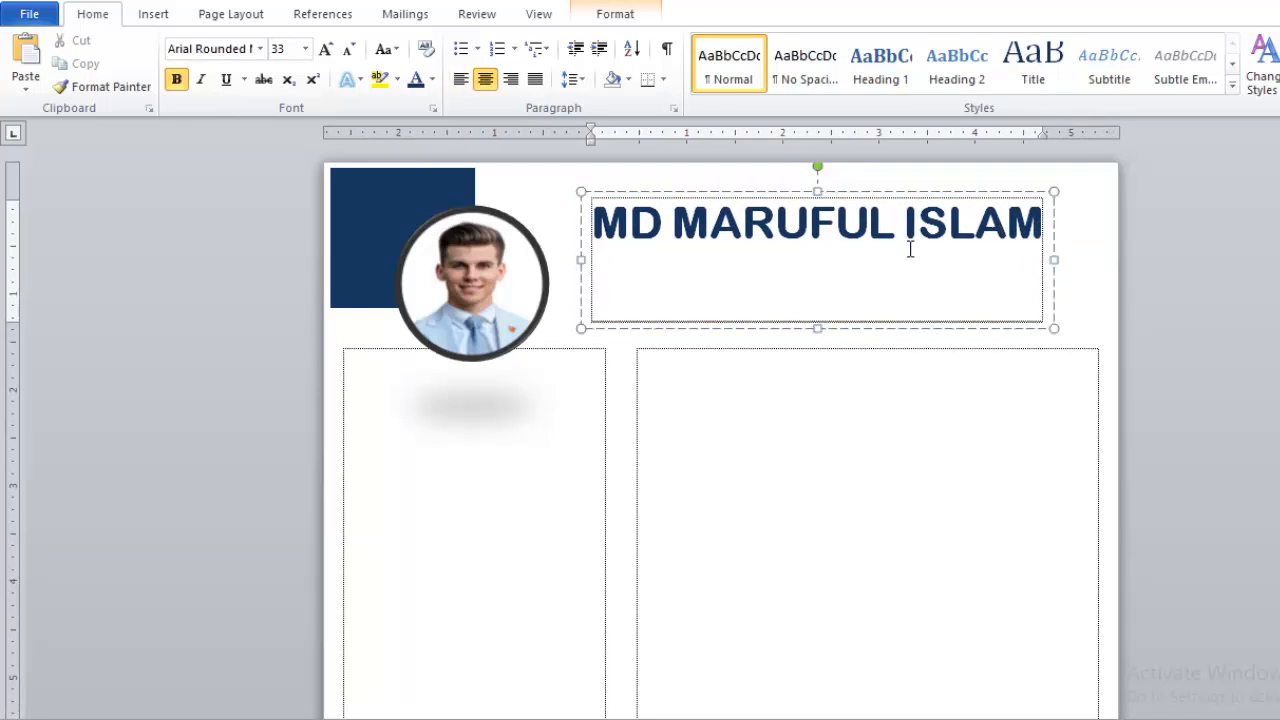
{"action": "type", "text": "gR"}
{"action": "key", "text": "BackSpace"}
{"action": "key", "text": "BackSpace"}
{"action": "type", "text": "Graphic De"}
{"action": "type", "text": "signer"}
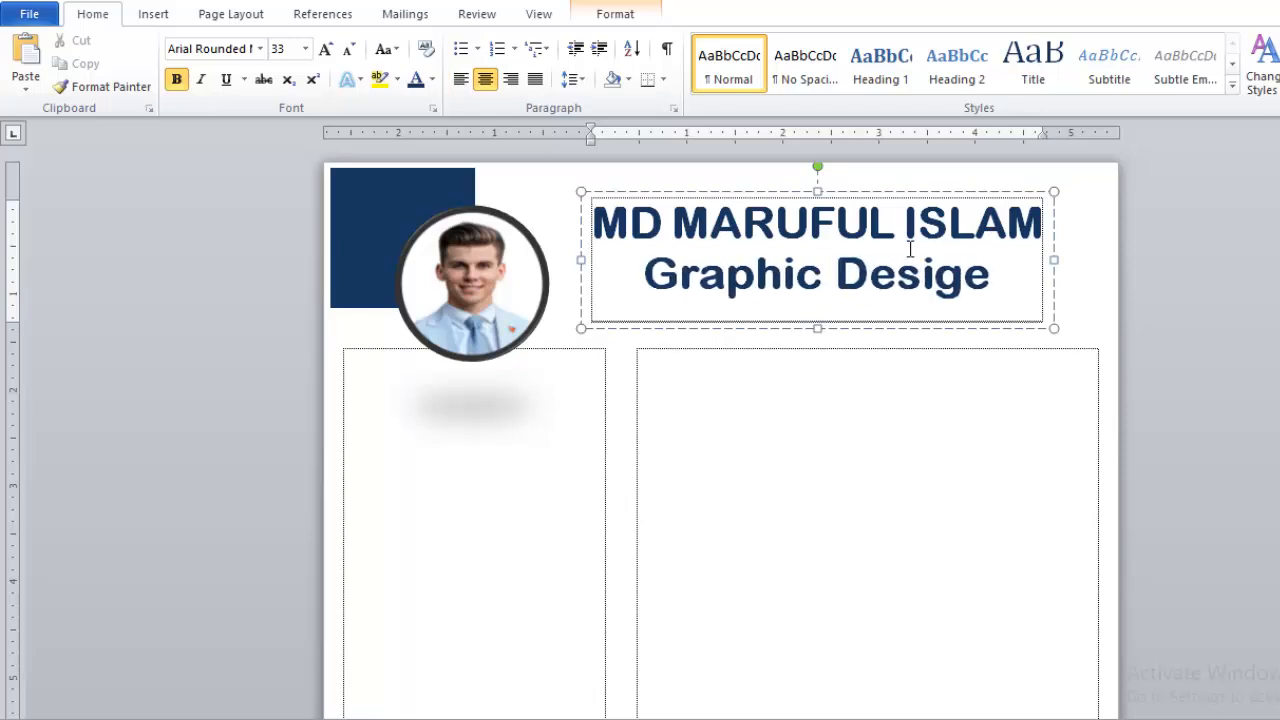
{"action": "left_click_drag", "start_coordinate": [966, 289], "coordinate": [633, 288]}
{"action": "key", "text": "ctrl+bracketleft"}
{"action": "key", "text": "ctrl+bracketleft"}
{"action": "key", "text": "ctrl+bracketleft"}
{"action": "key", "text": "ctrl+bracketleft"}
{"action": "key", "text": "ctrl+bracketleft"}
{"action": "key", "text": "ctrl+bracketleft"}
{"action": "key", "text": "ctrl+bracketleft"}
{"action": "key", "text": "ctrl+bracketleft"}
{"action": "key", "text": "ctrl+bracketleft"}
{"action": "key", "text": "ctrl+bracketleft"}
{"action": "key", "text": "ctrl+bracketleft"}
{"action": "key", "text": "ctrl+bracketleft"}
{"action": "key", "text": "ctrl+bracketleft"}
{"action": "key", "text": "ctrl+bracketleft"}
{"action": "key", "text": "ctrl+bracketleft"}
{"action": "key", "text": "ctrl+bracketleft"}
{"action": "key", "text": "ctrl+bracketleft"}
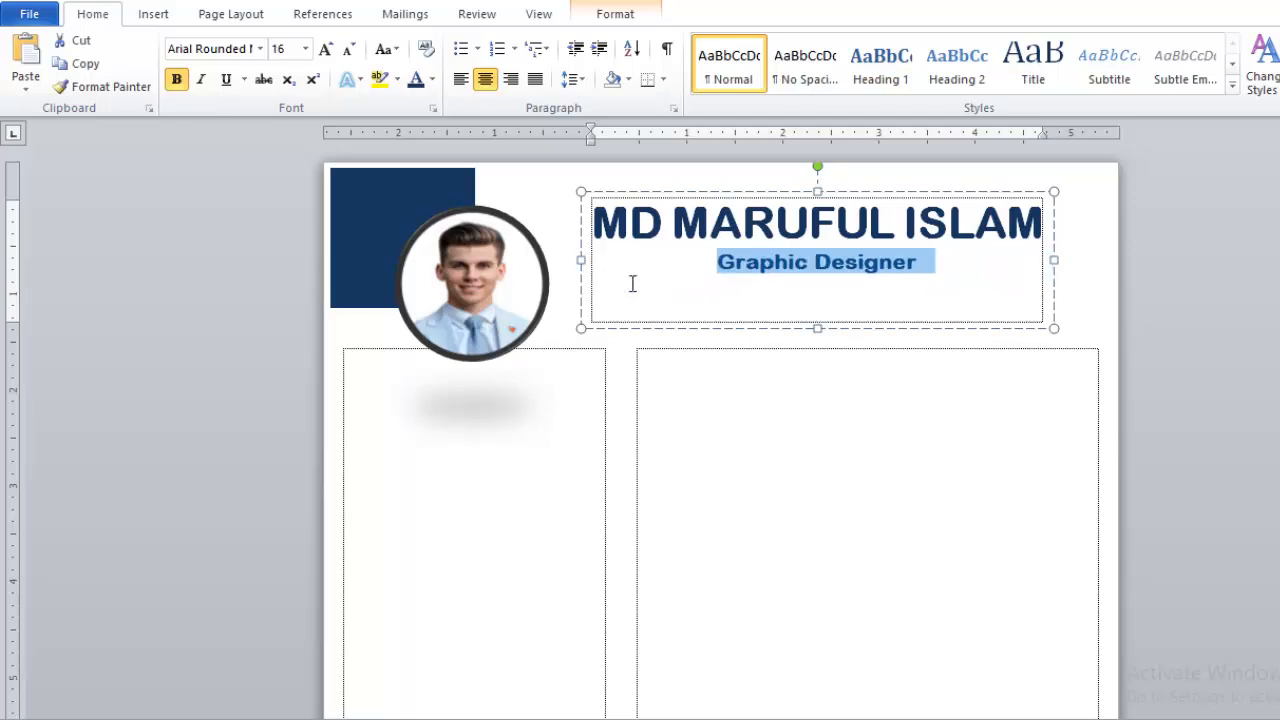
- Insert a small 16 pt blank line above the name and check the page in print preview
{"action": "left_click", "coordinate": [724, 266]}
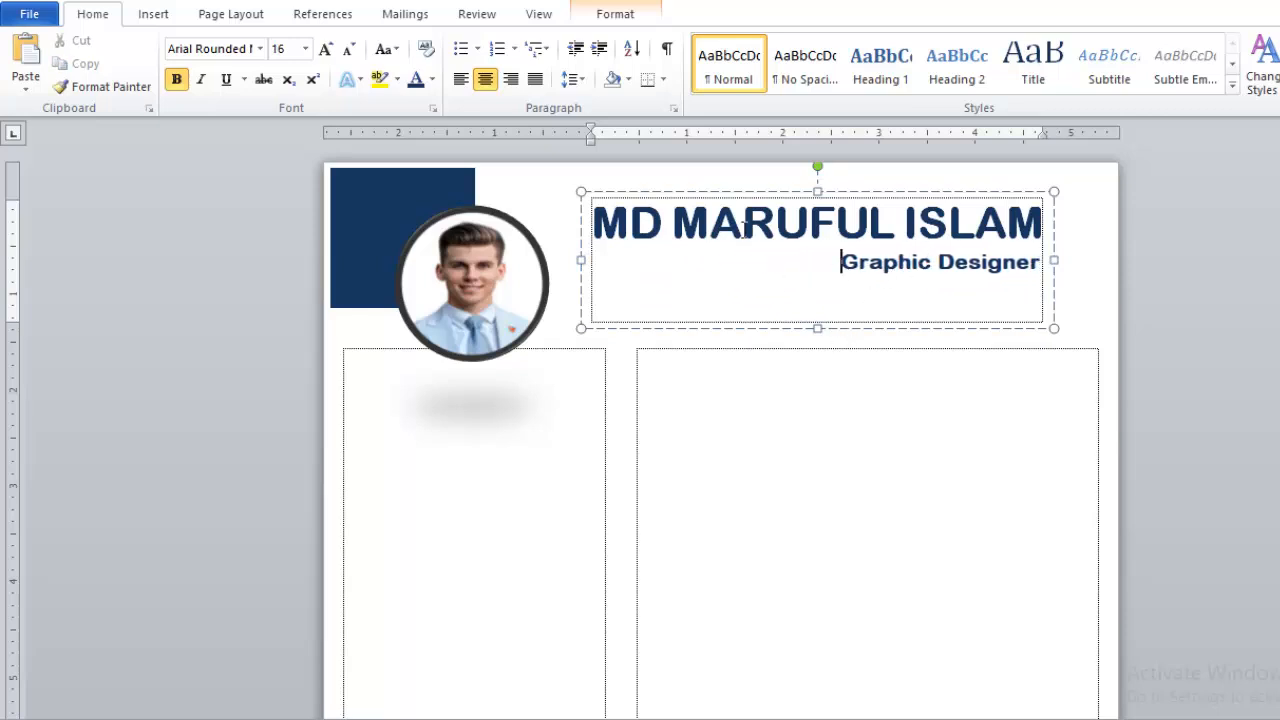
{"action": "left_click", "coordinate": [606, 222]}
{"action": "key", "text": "Return"}
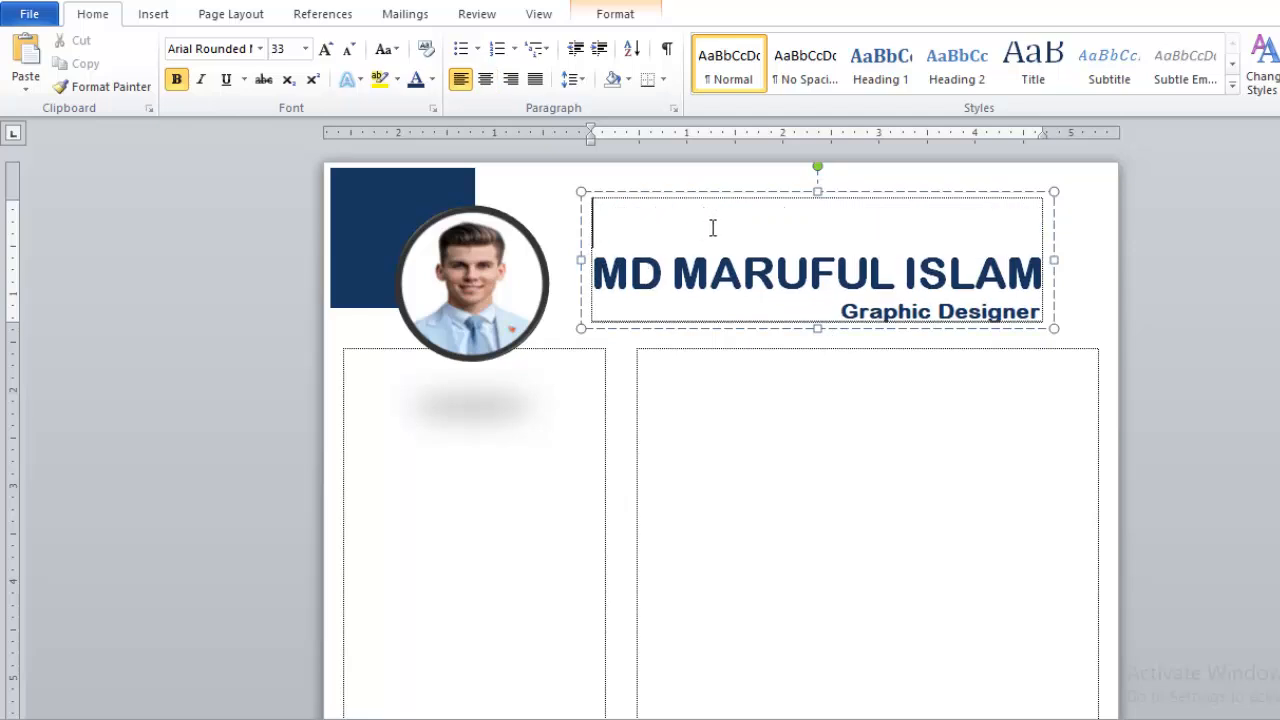
{"action": "key", "text": "ctrl+bracketleft"}
{"action": "key", "text": "ctrl+bracketleft"}
{"action": "key", "text": "ctrl+bracketleft"}
{"action": "key", "text": "ctrl+bracketleft"}
{"action": "key", "text": "ctrl+bracketleft"}
{"action": "key", "text": "ctrl+bracketleft"}
{"action": "key", "text": "ctrl+bracketleft"}
{"action": "key", "text": "ctrl+bracketleft"}
{"action": "key", "text": "ctrl+bracketleft"}
{"action": "key", "text": "ctrl+bracketleft"}
{"action": "key", "text": "ctrl+bracketleft"}
{"action": "key", "text": "ctrl+bracketleft"}
{"action": "key", "text": "ctrl+bracketleft"}
{"action": "key", "text": "ctrl+bracketleft"}
{"action": "key", "text": "ctrl+bracketleft"}
{"action": "key", "text": "ctrl+bracketleft"}
{"action": "key", "text": "ctrl+bracketleft"}
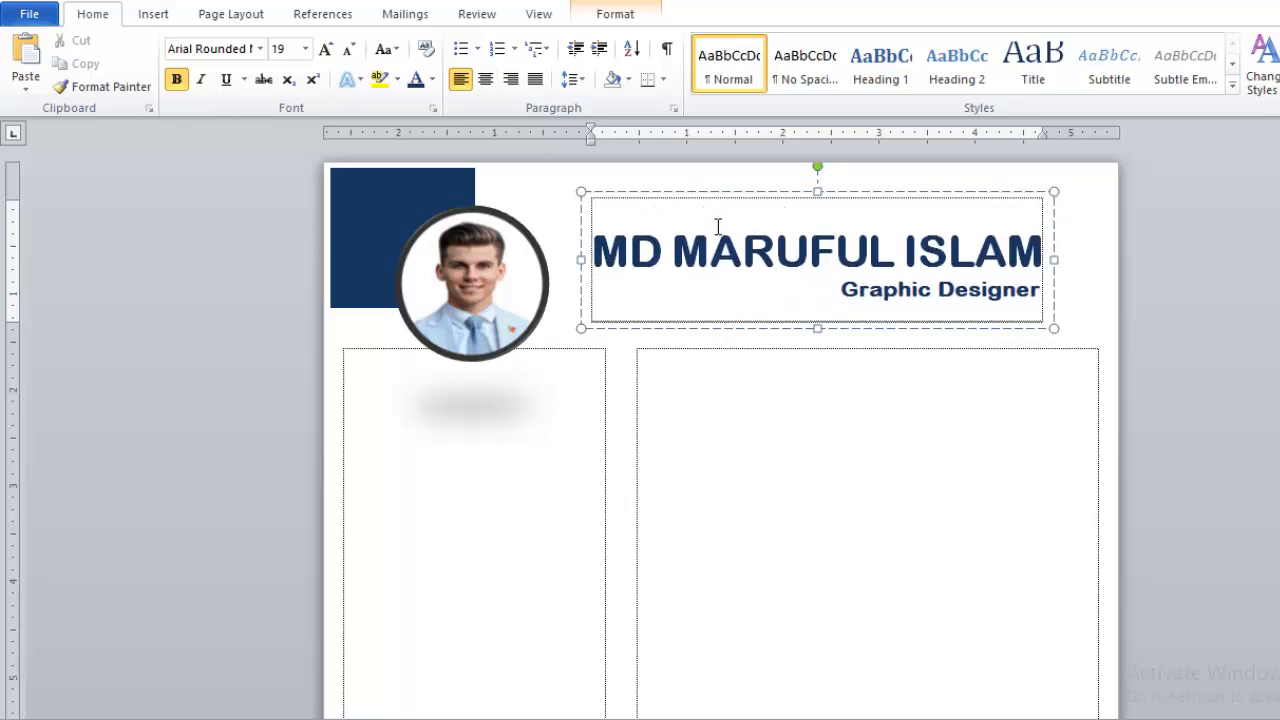
{"action": "key", "text": "ctrl+bracketleft"}
{"action": "key", "text": "ctrl+bracketleft"}
{"action": "key", "text": "ctrl+bracketleft"}
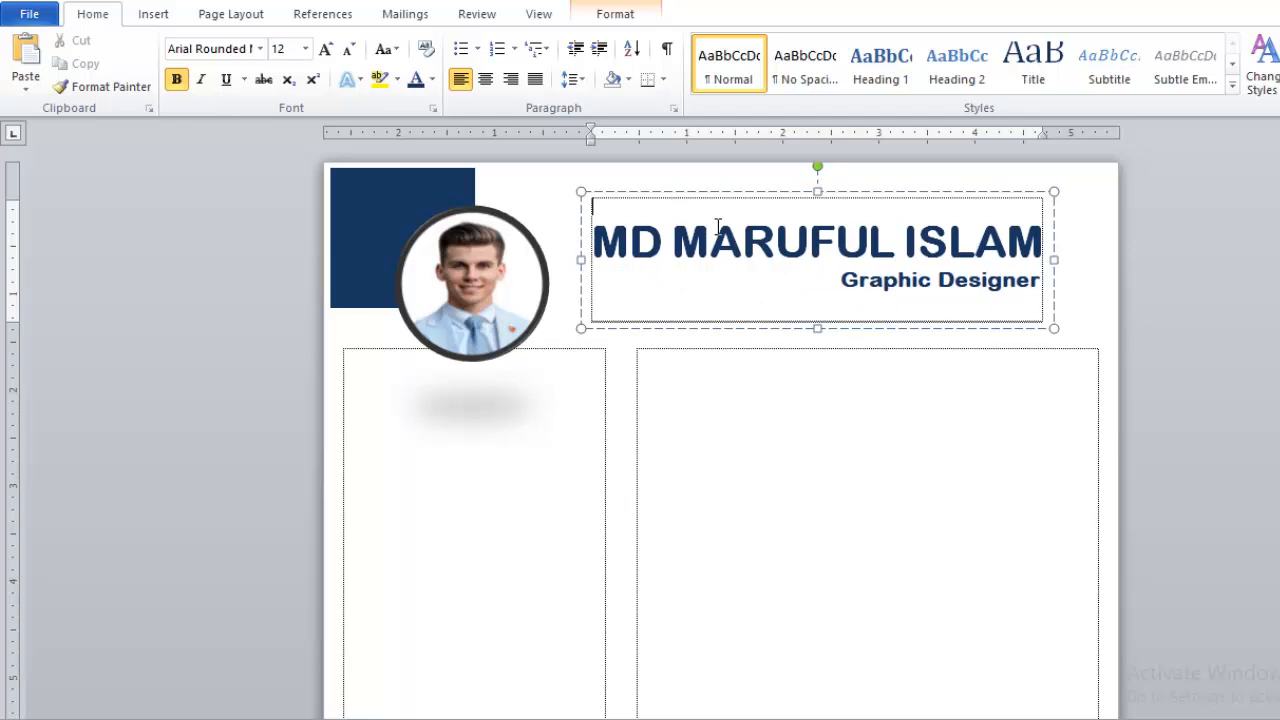
{"action": "left_click", "coordinate": [559, 403]}
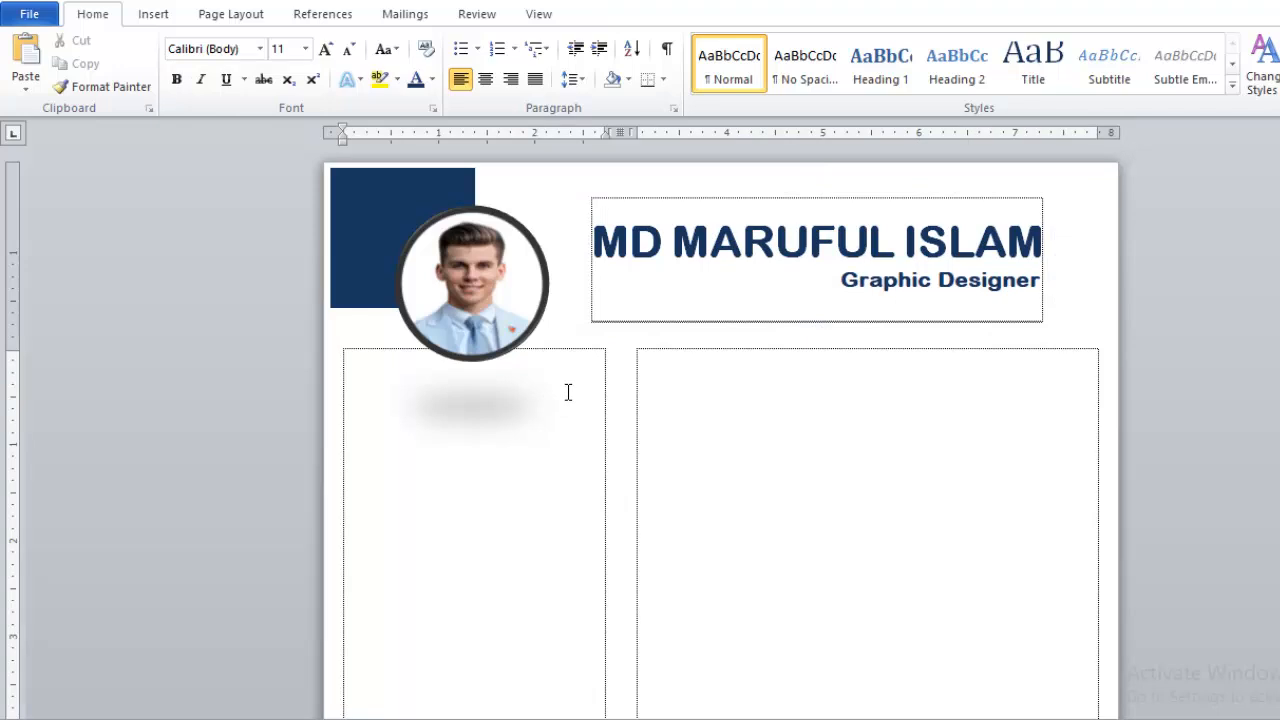
{"action": "key", "text": "ctrl+p"}
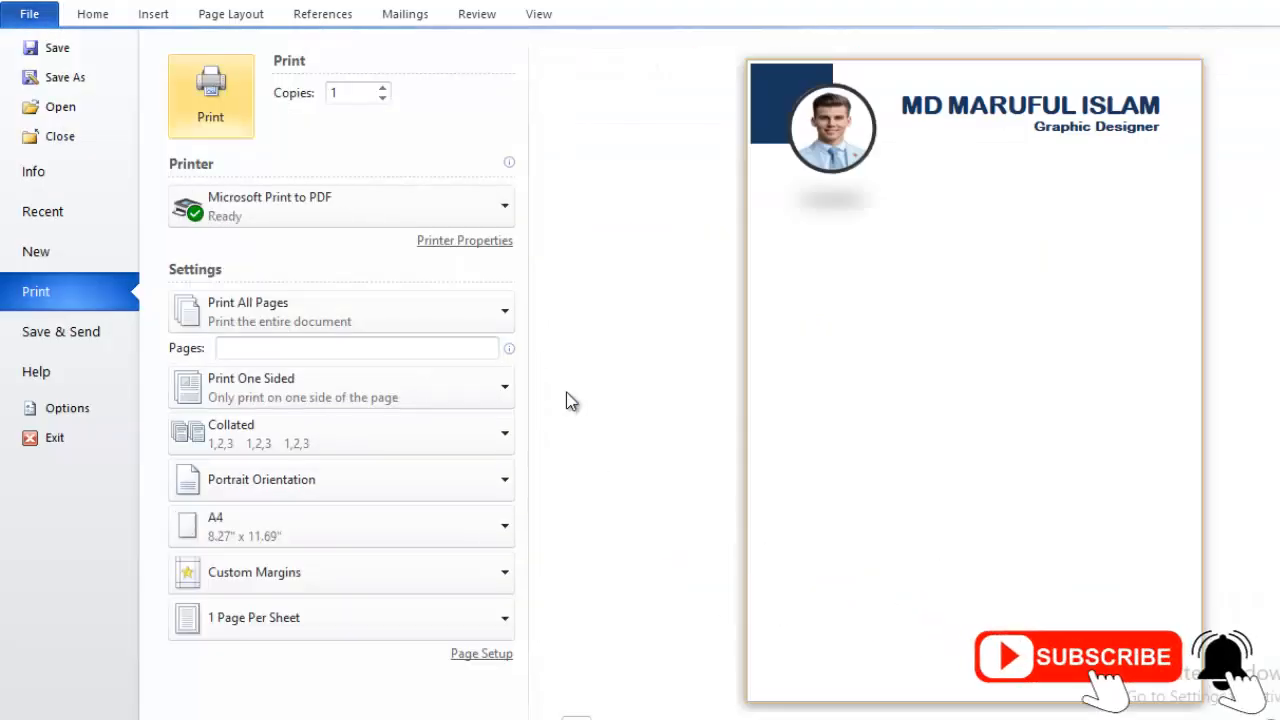
- Move the navy square, photo and name box up together, then centre the left column's text
{"action": "key", "text": "Escape"}
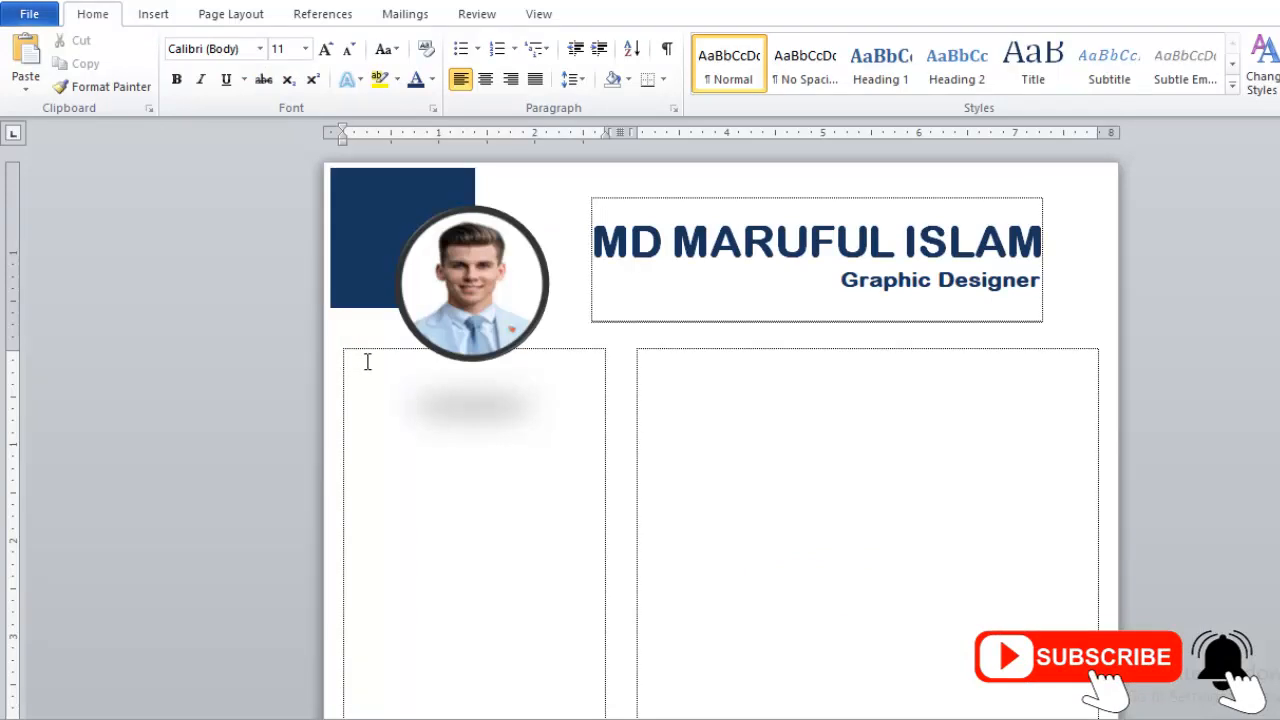
{"action": "key", "text": "Return"}
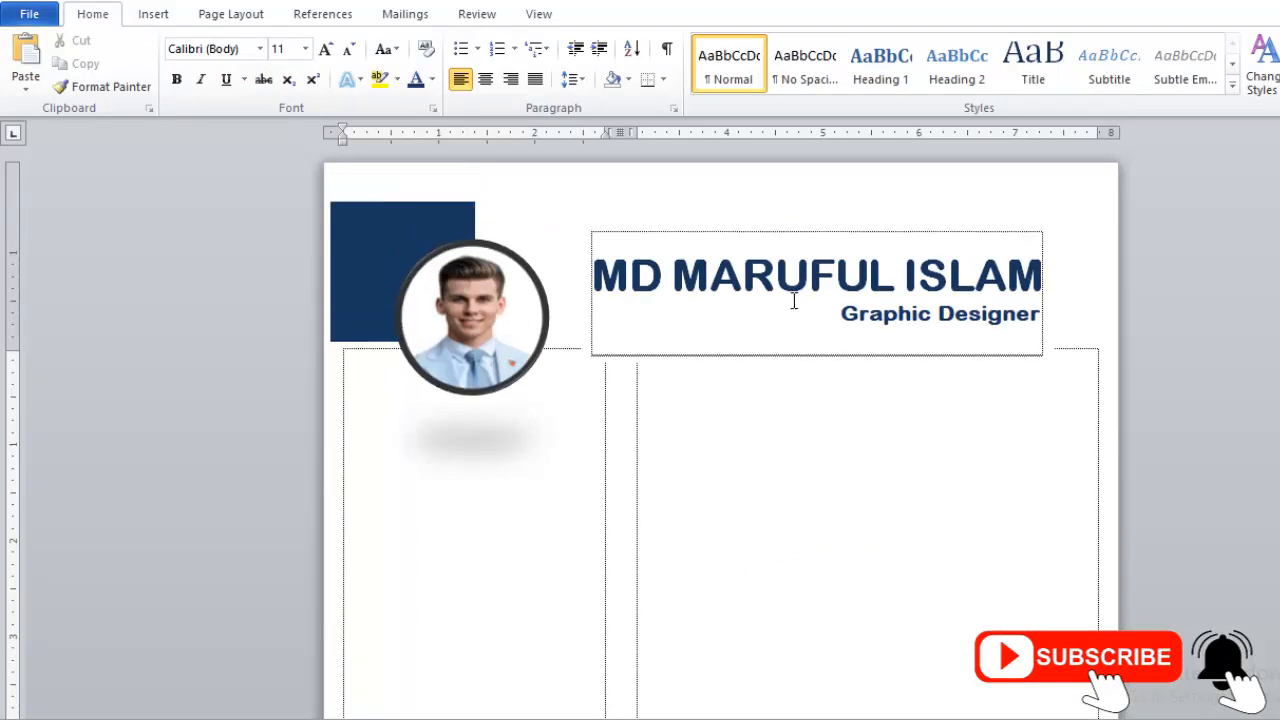
{"action": "left_click", "coordinate": [387, 238]}
{"action": "left_click", "coordinate": [510, 286], "text": "shift"}
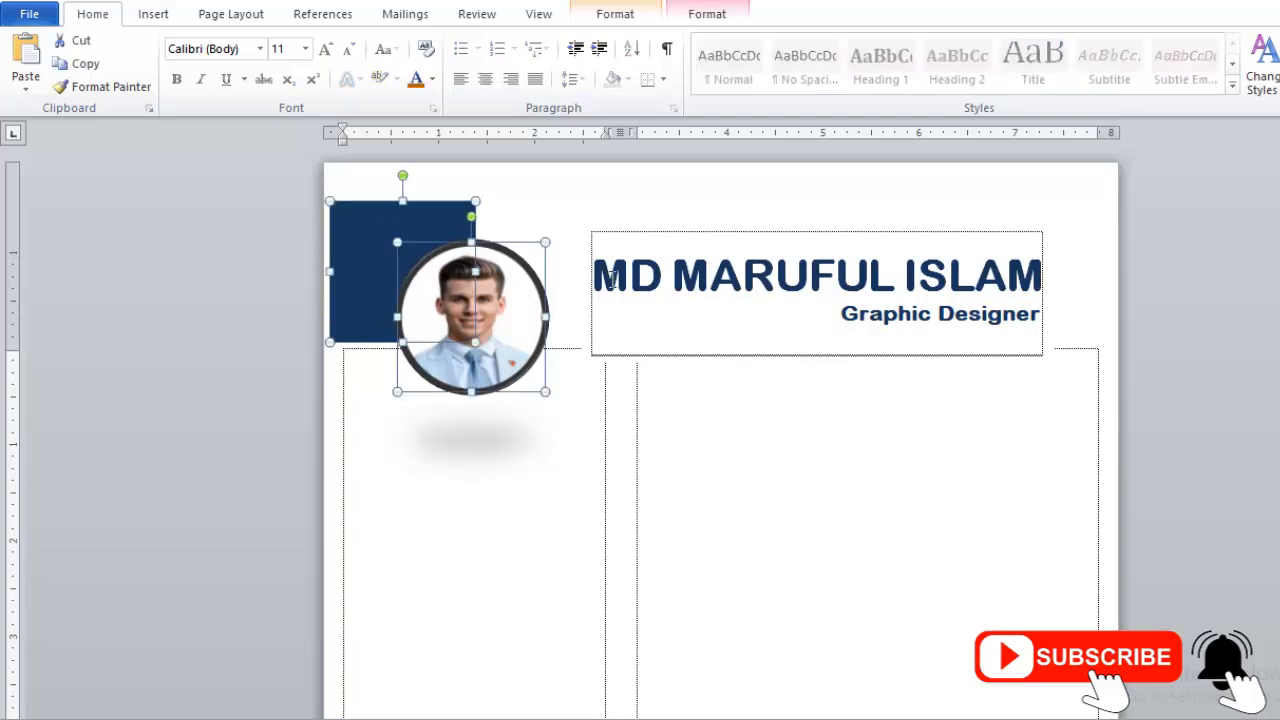
{"action": "left_click", "coordinate": [614, 231], "text": "shift"}
{"action": "key", "text": "Up"}
{"action": "key", "text": "Up"}
{"action": "key", "text": "Up"}
{"action": "key", "text": "Up"}
{"action": "key", "text": "Up"}
{"action": "key", "text": "Up"}
{"action": "key", "text": "Up"}
{"action": "key", "text": "Up"}
{"action": "key", "text": "Up"}
{"action": "key", "text": "Up"}
{"action": "key", "text": "Up"}
{"action": "key", "text": "Up"}
{"action": "key", "text": "Up"}
{"action": "key", "text": "Up"}
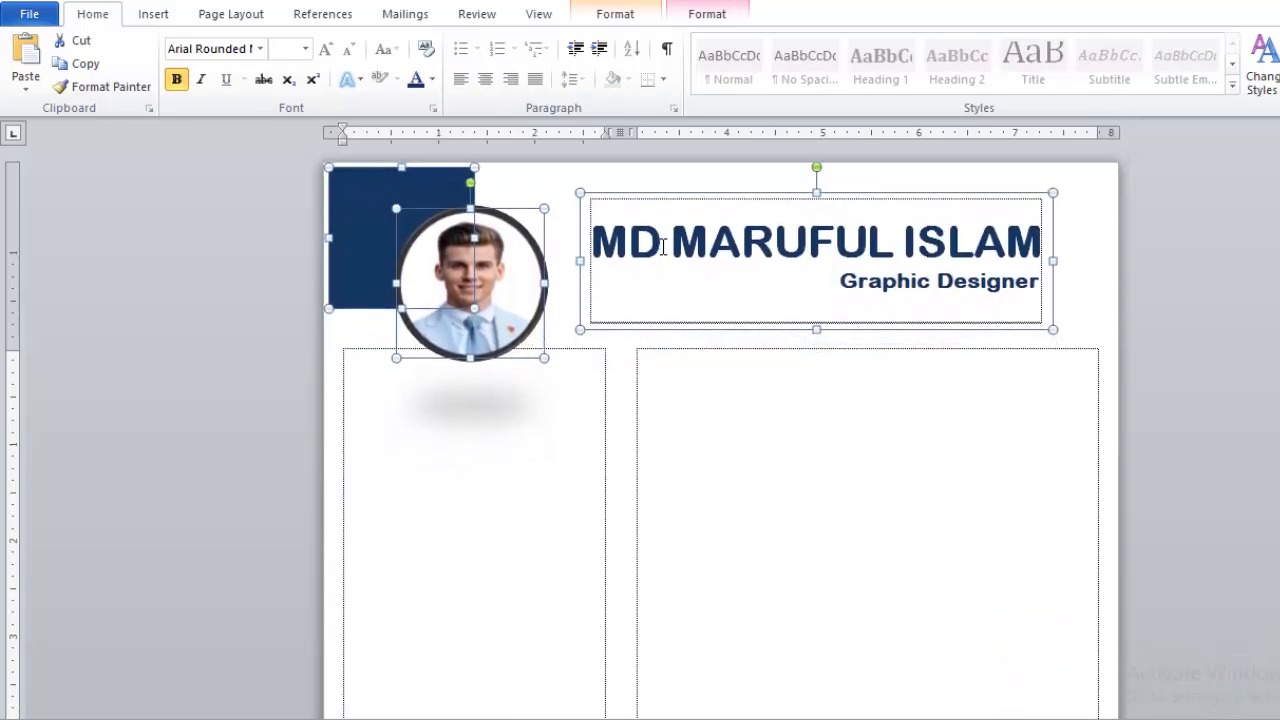
{"action": "left_click", "coordinate": [537, 391]}
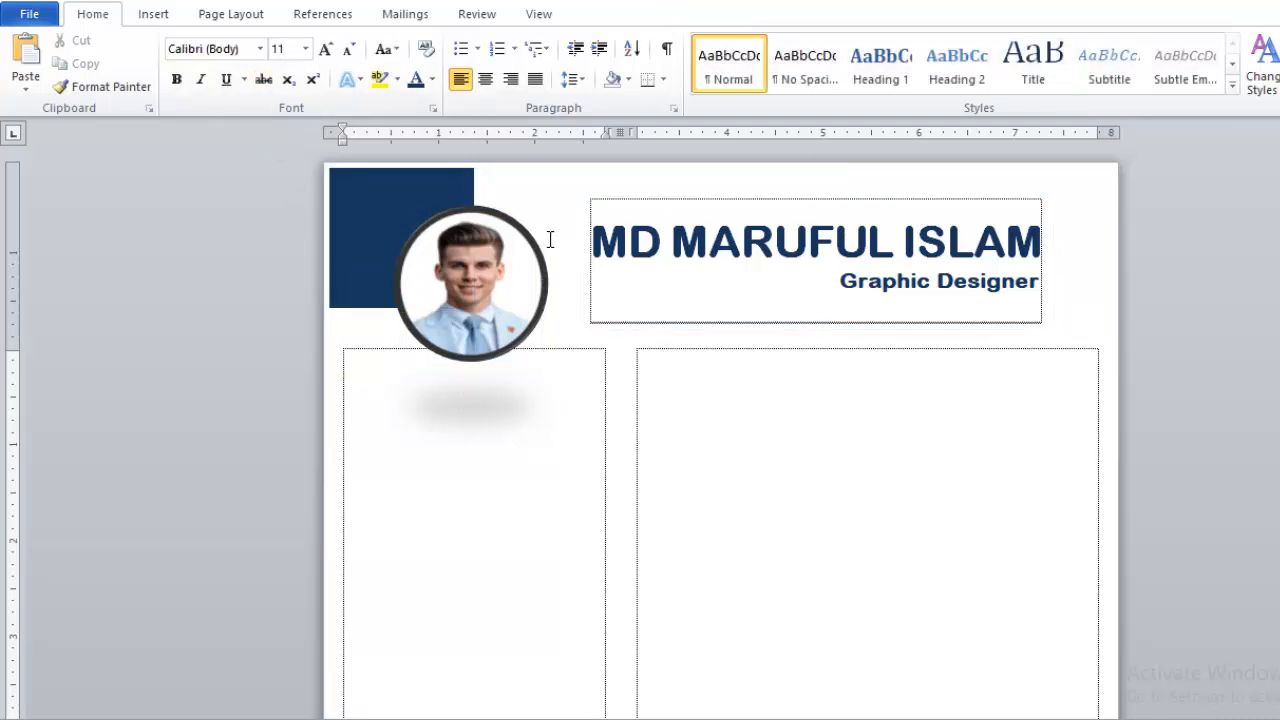
{"action": "key", "text": "ctrl+e"}
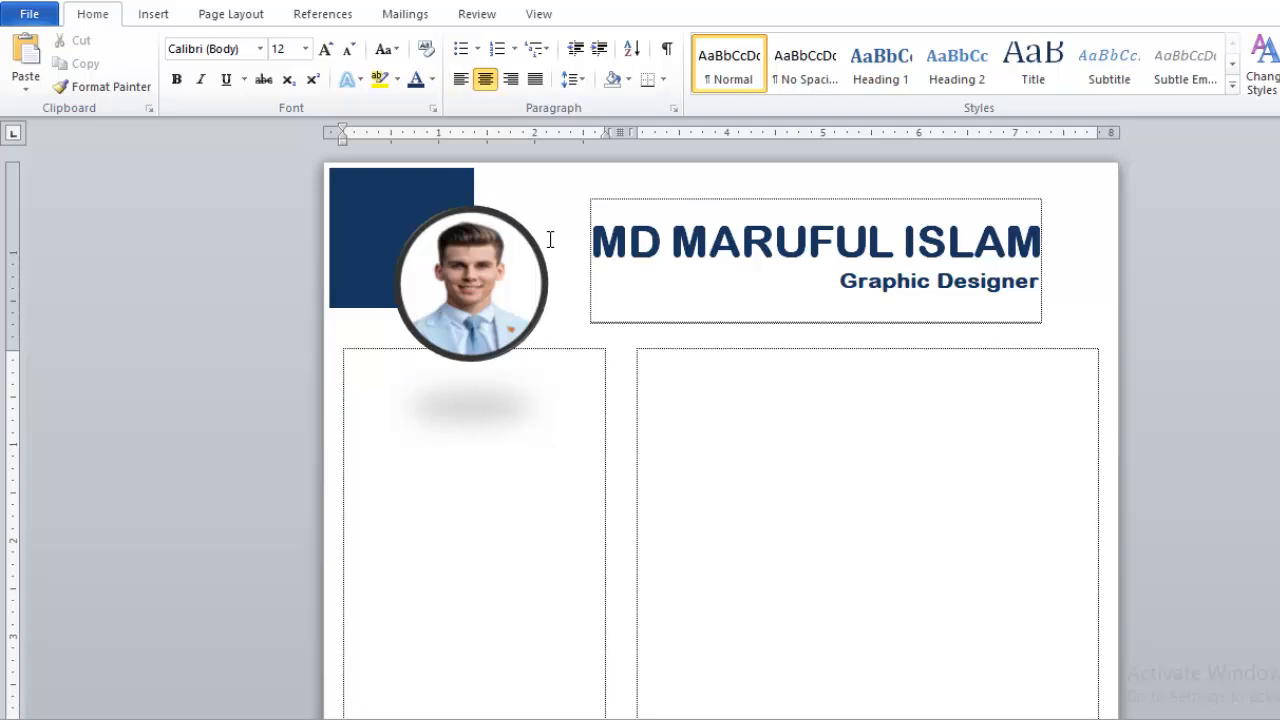
- Type 'About Me' and paste the first sentence from CAREER OBJECTIVE.docx beneath it
{"action": "type", "text": "About Me"}
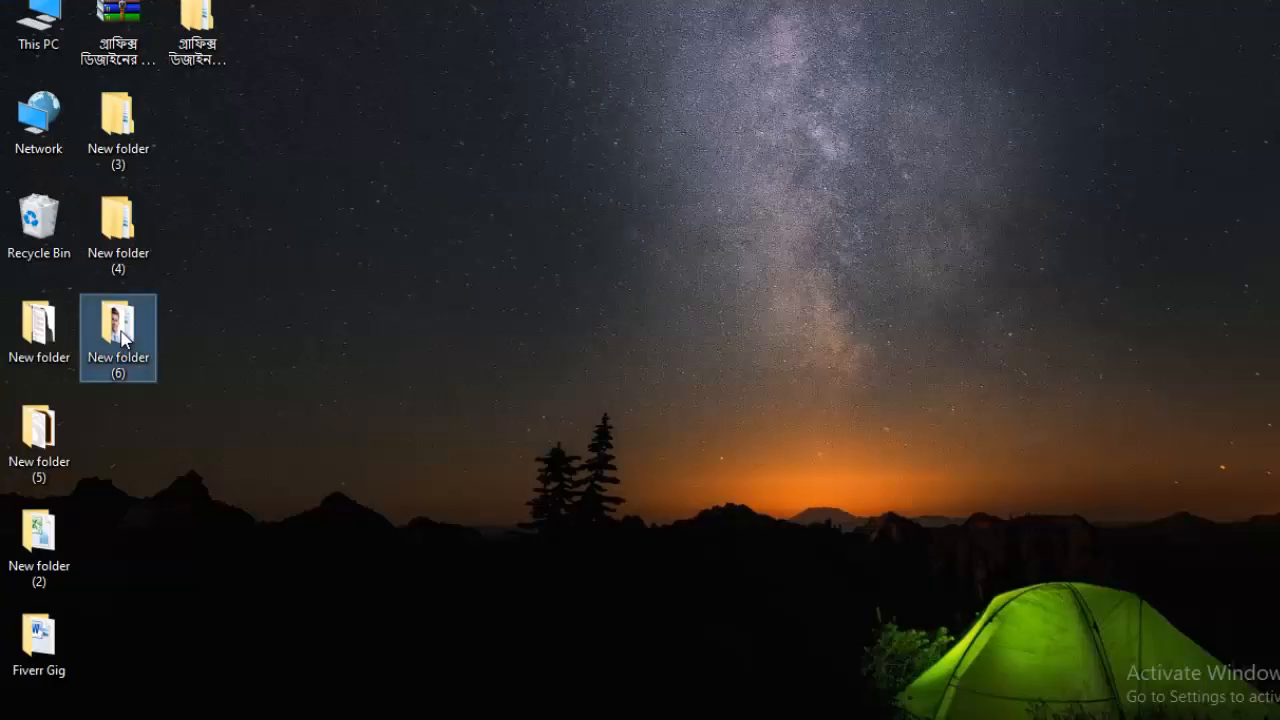
{"action": "double_click", "coordinate": [117, 330]}
{"action": "double_click", "coordinate": [367, 150]}
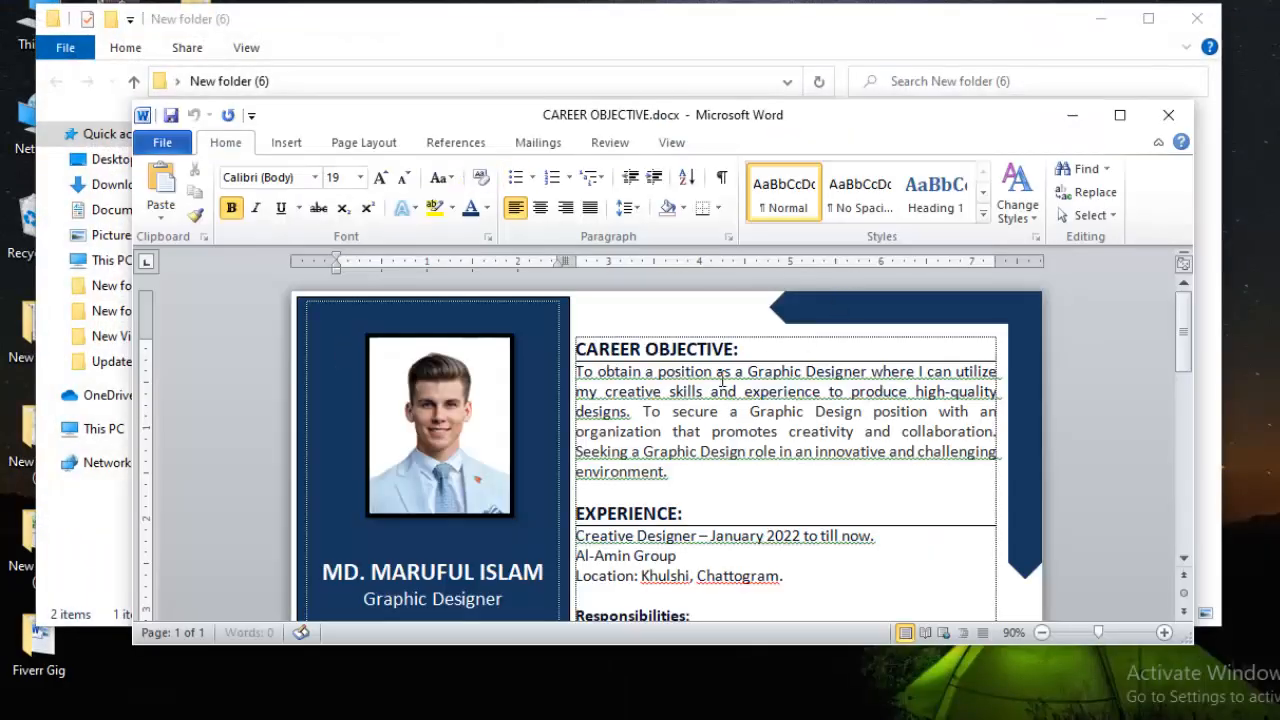
{"action": "left_click_drag", "start_coordinate": [593, 375], "coordinate": [636, 410]}
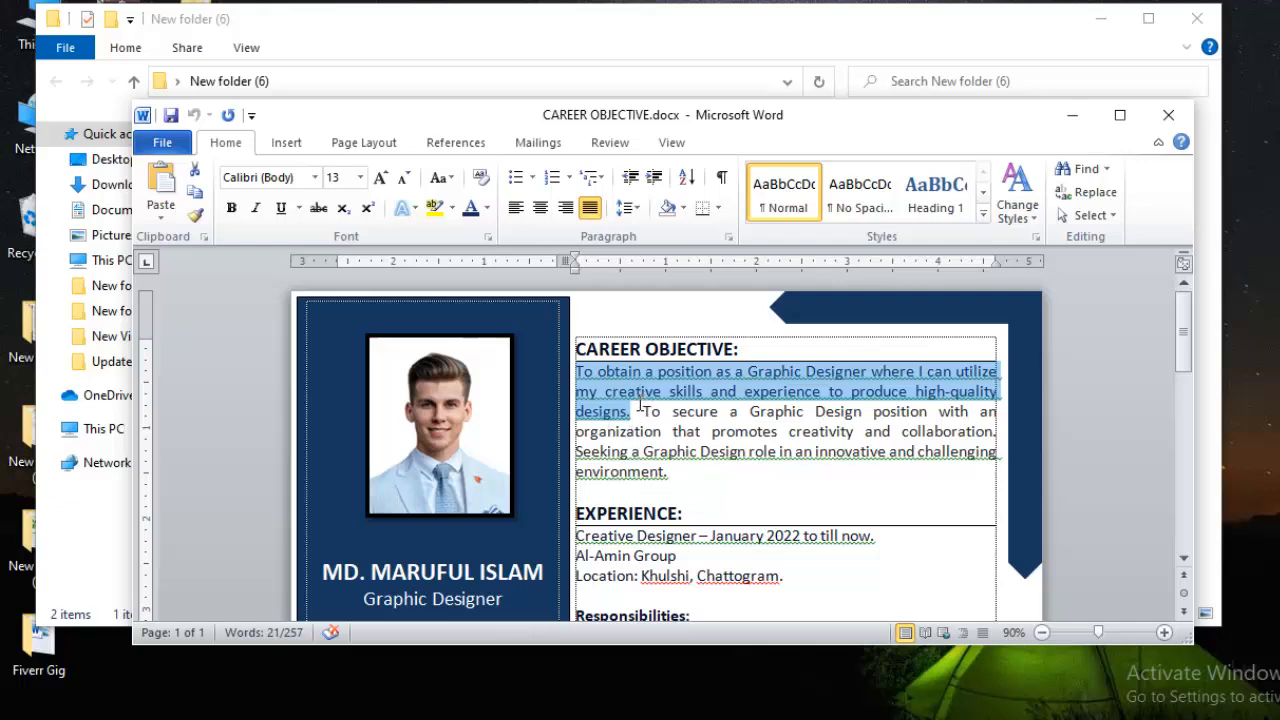
{"action": "left_click", "coordinate": [537, 646]}
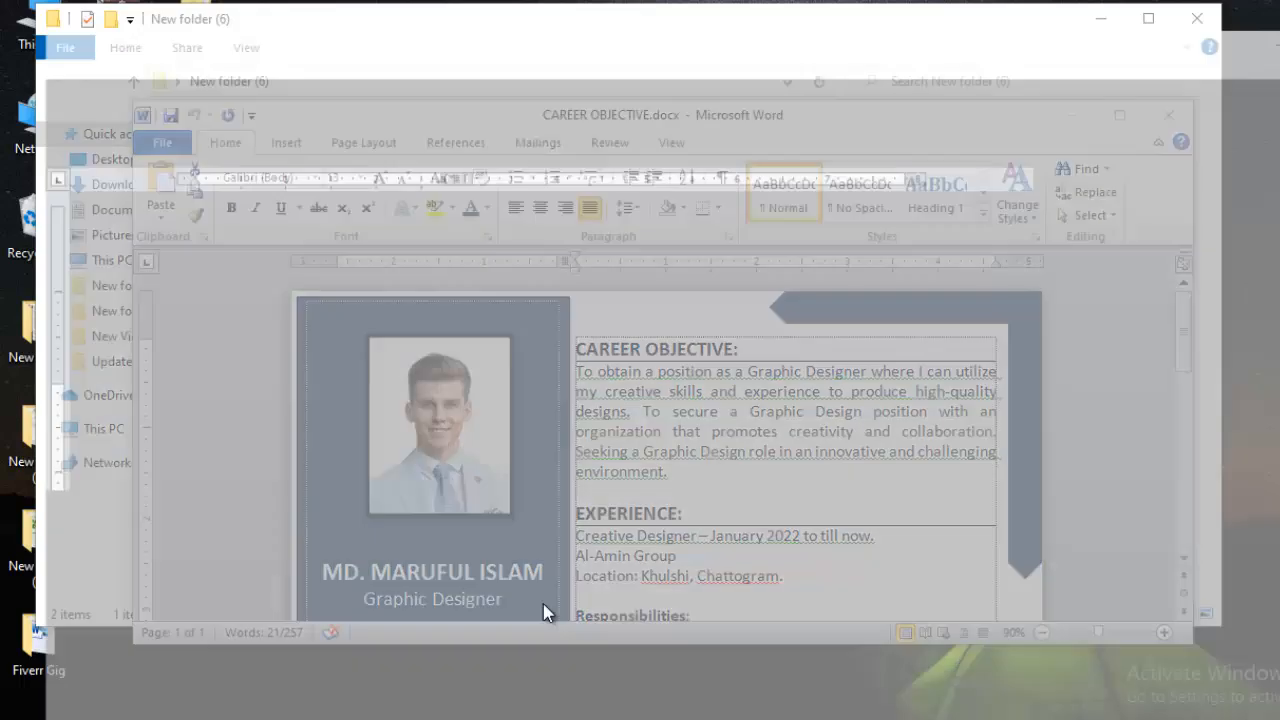
{"action": "key", "text": "ctrl+v"}
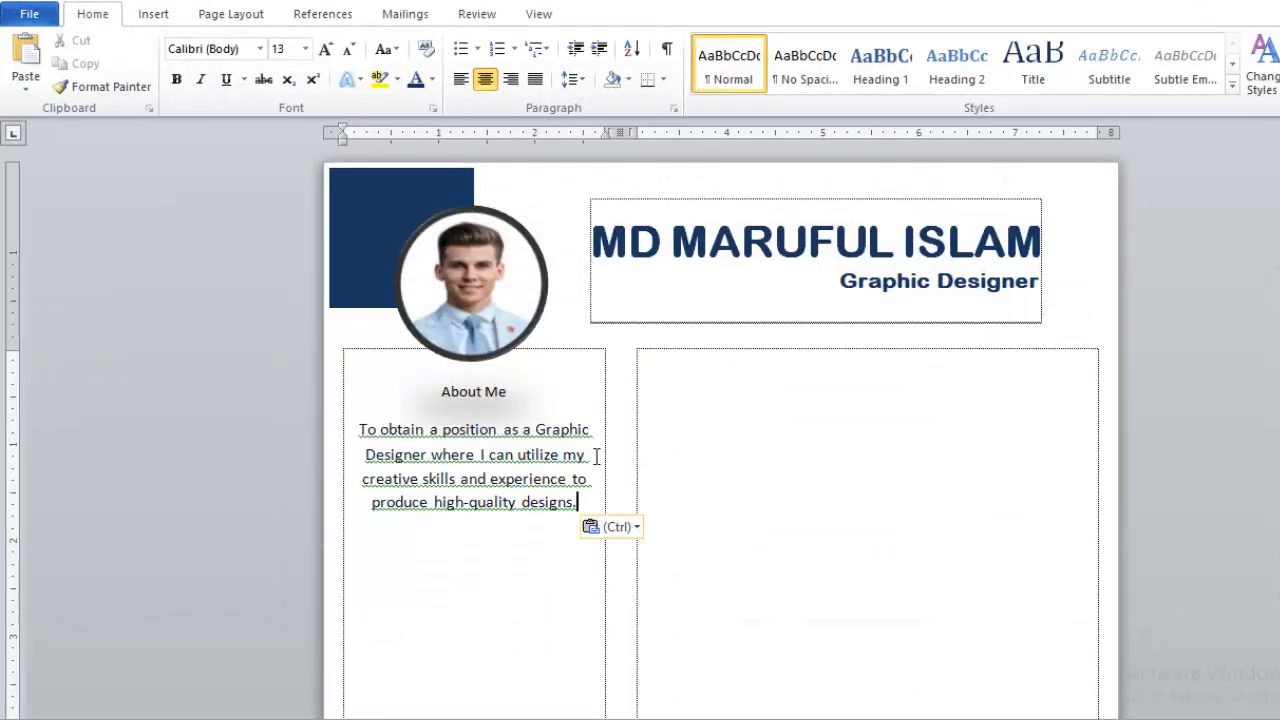
- Set the objective text to single spacing and make the About Me heading bold 17 pt
{"action": "left_click_drag", "start_coordinate": [578, 503], "coordinate": [396, 441]}
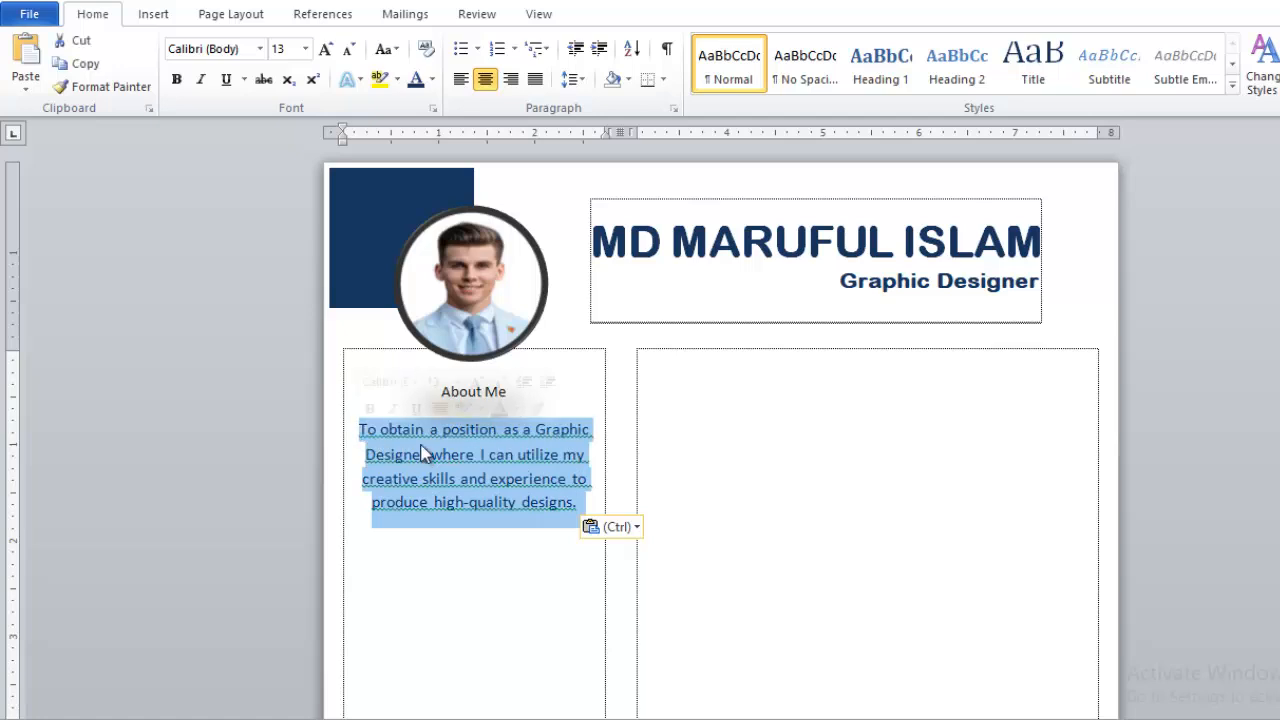
{"action": "left_click", "coordinate": [572, 80]}
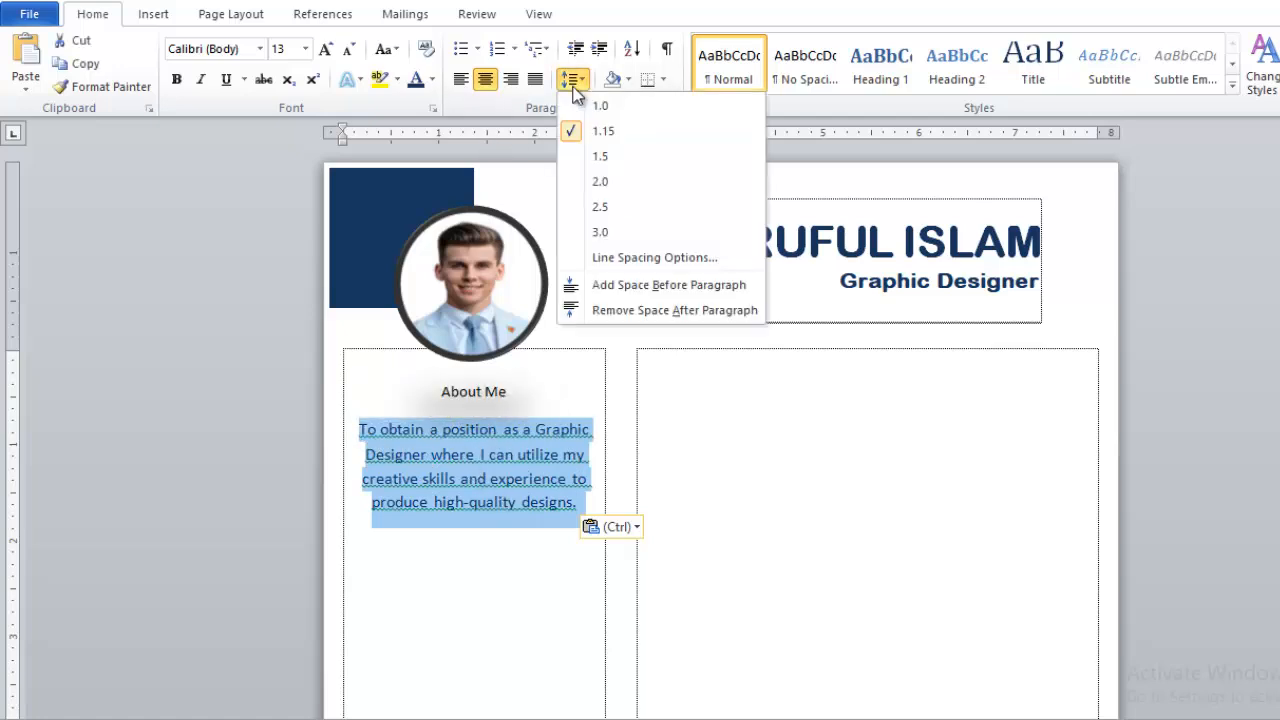
{"action": "left_click", "coordinate": [600, 105]}
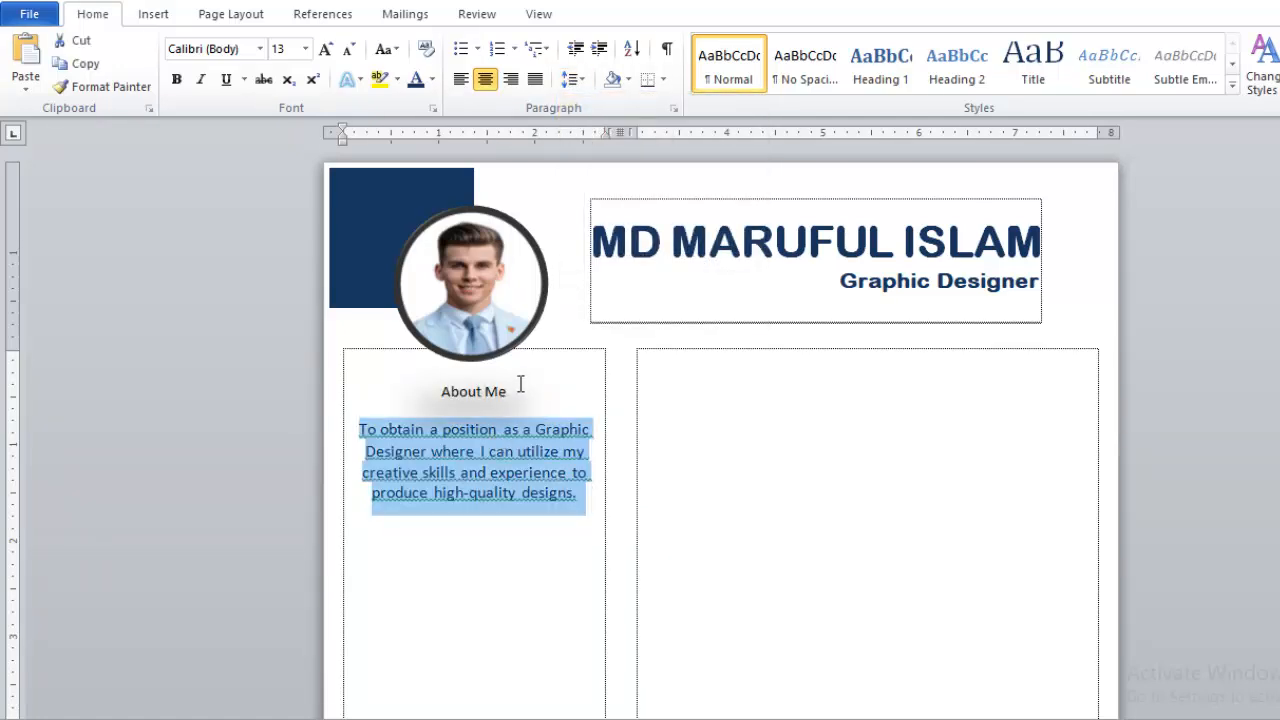
{"action": "left_click_drag", "start_coordinate": [522, 388], "coordinate": [464, 383]}
{"action": "key", "text": "ctrl+bracketright"}
{"action": "key", "text": "ctrl+bracketright"}
{"action": "key", "text": "ctrl+bracketright"}
{"action": "key", "text": "ctrl+bracketright"}
{"action": "key", "text": "ctrl+bracketright"}
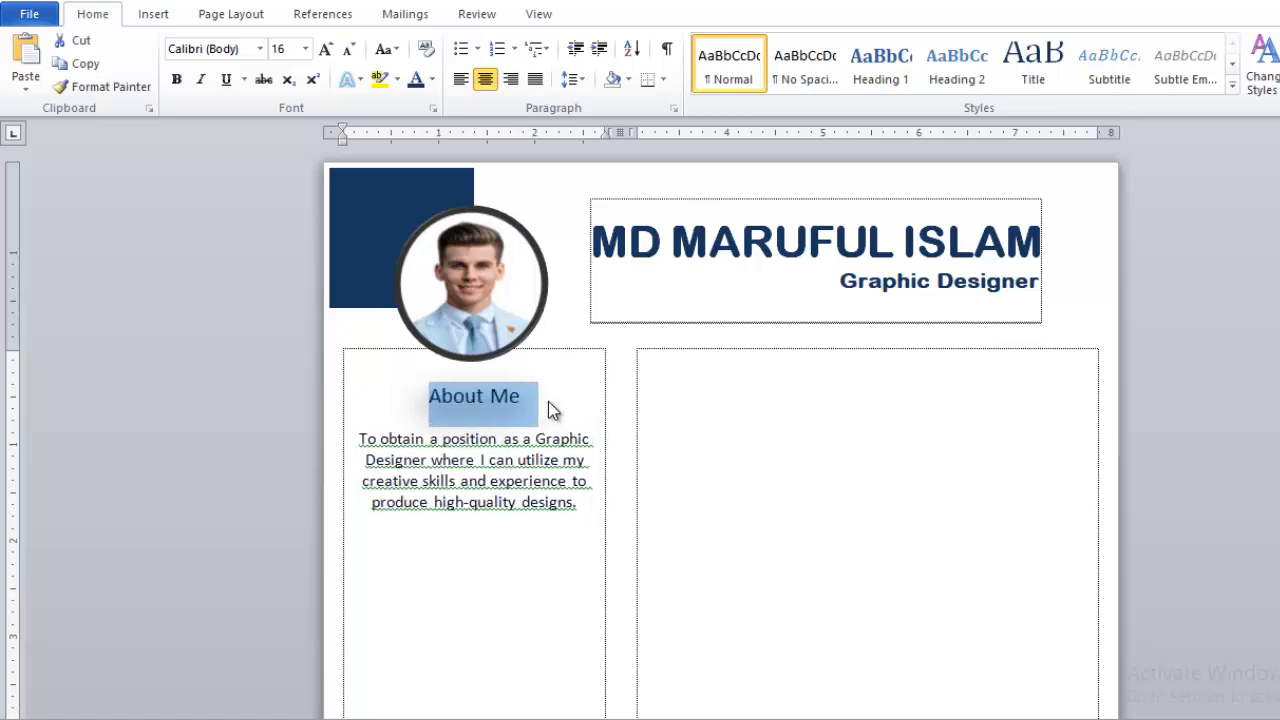
{"action": "key", "text": "ctrl+b"}
- Nudge the circular profile photo two steps to the right
{"action": "left_click", "coordinate": [511, 327]}
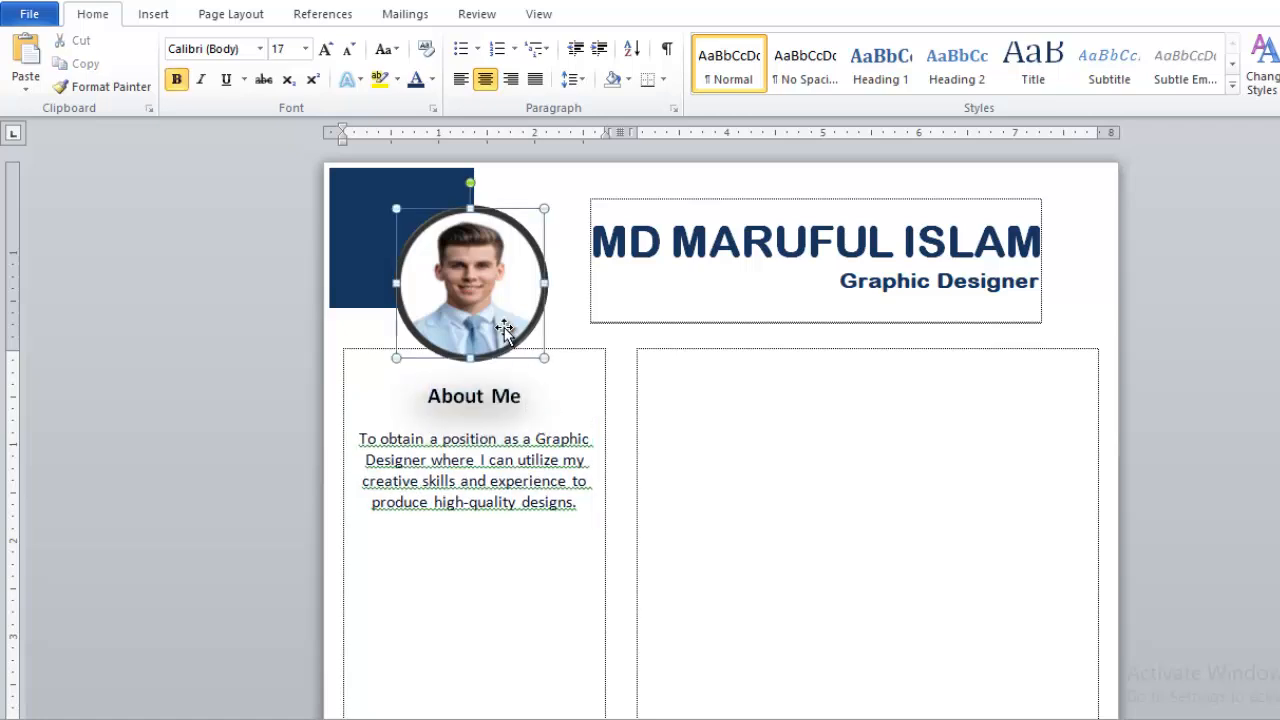
{"action": "key", "text": "Right"}
{"action": "key", "text": "Right"}
{"action": "key", "text": "Right"}
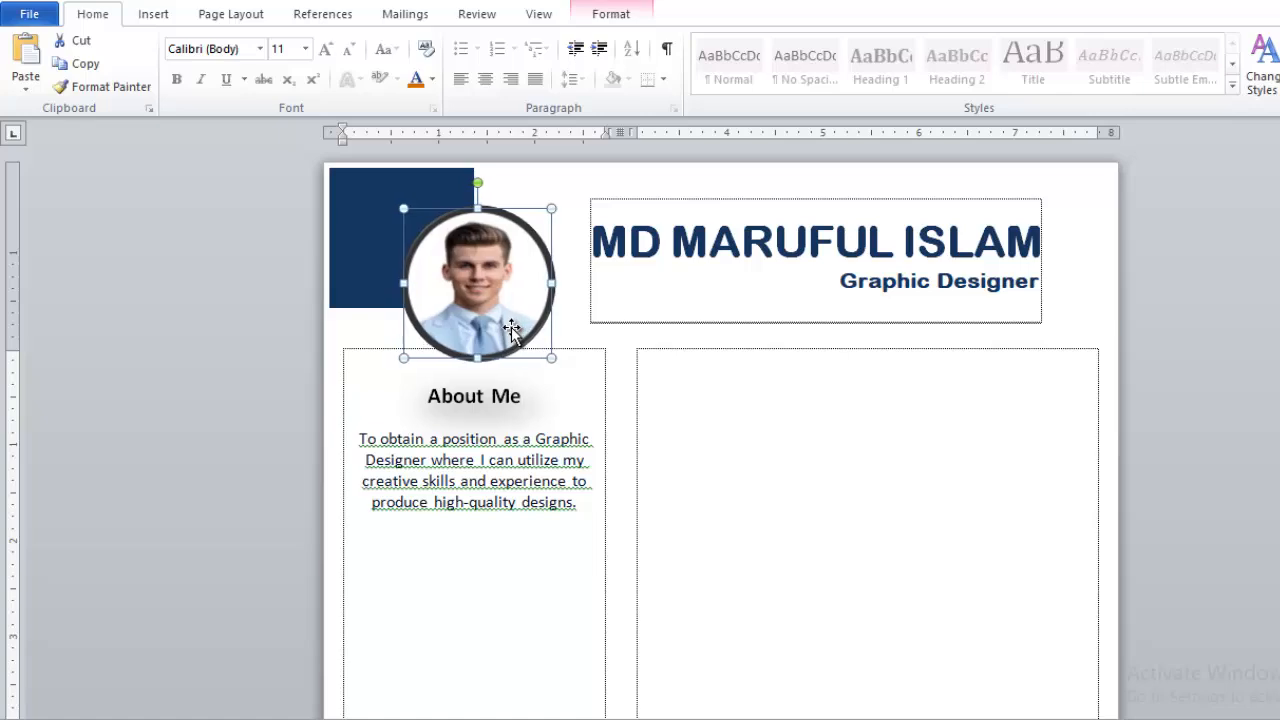
{"action": "key", "text": "Right"}
{"action": "key", "text": "Right"}
{"action": "left_click", "coordinate": [540, 412]}
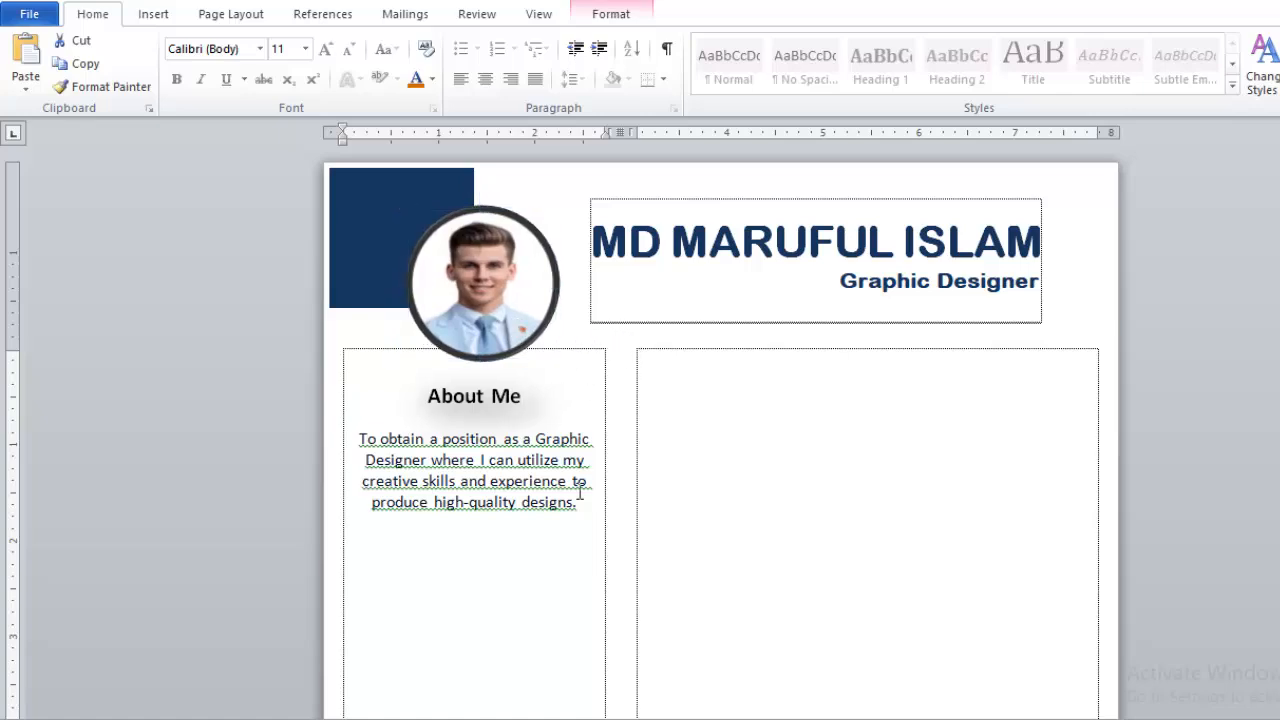
- Give the About Me heading and paragraph single spacing with no space after paragraphs
{"action": "left_click_drag", "start_coordinate": [591, 507], "coordinate": [428, 405]}
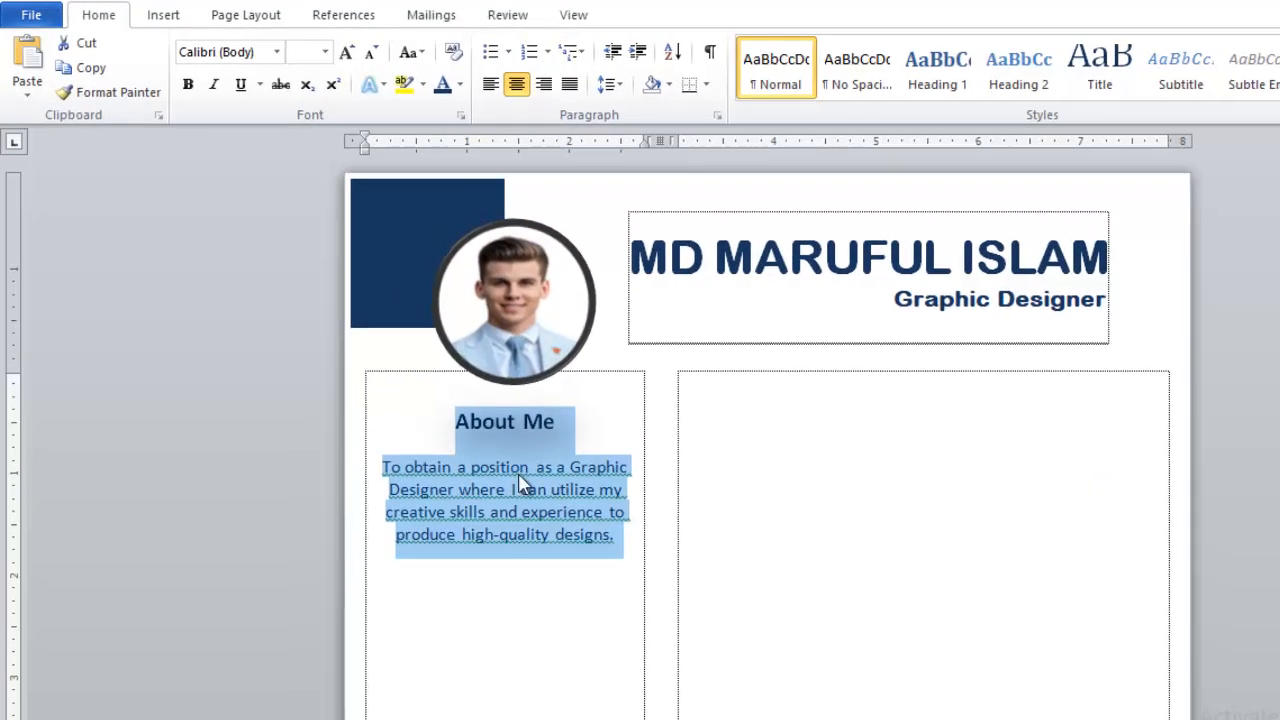
{"action": "left_click", "coordinate": [614, 86]}
{"action": "left_click", "coordinate": [624, 111]}
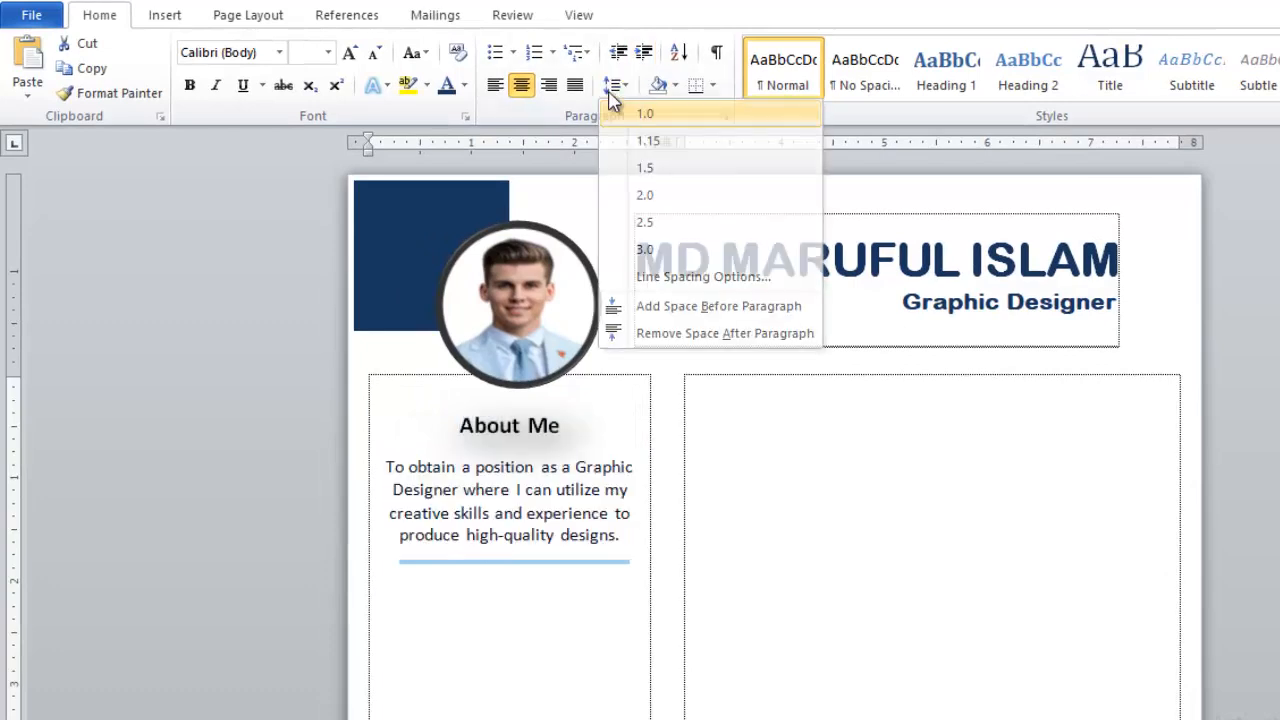
{"action": "left_click", "coordinate": [614, 86]}
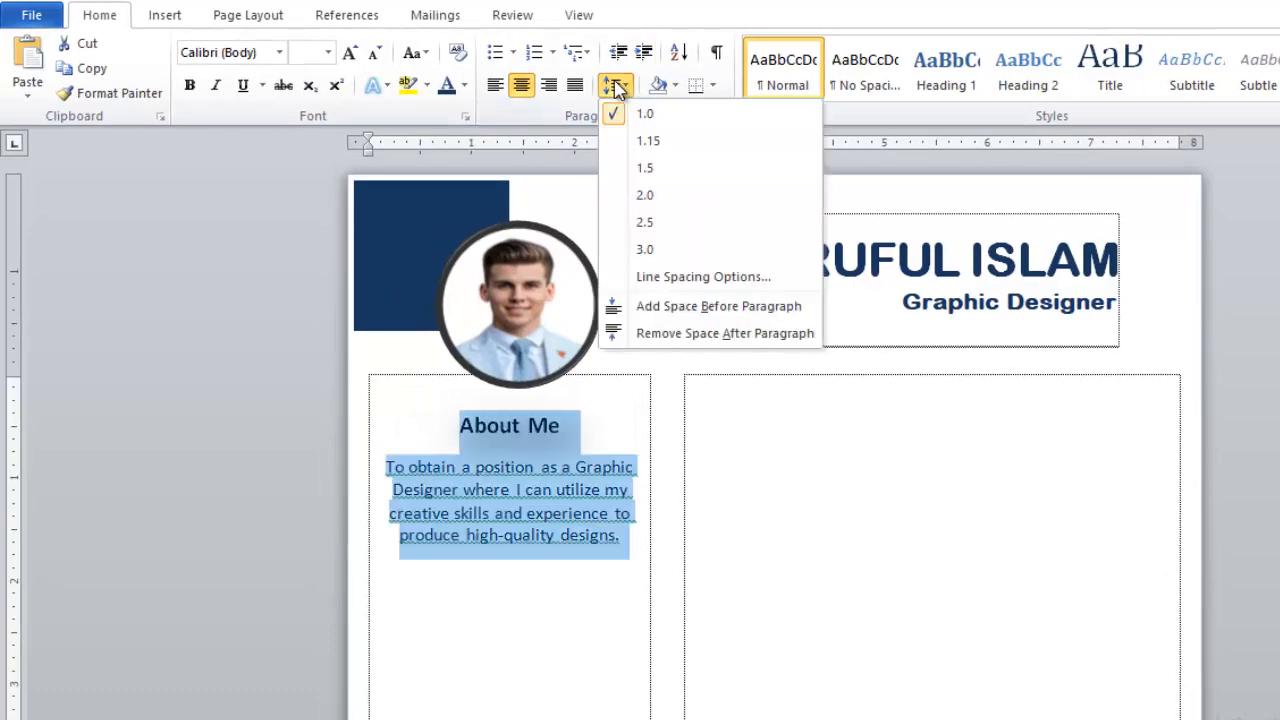
{"action": "left_click", "coordinate": [686, 333]}
{"action": "left_click", "coordinate": [593, 519]}
- Type the Cell line with the phone number and the Email line with the e-mail address
{"action": "type", "text": "ell"}
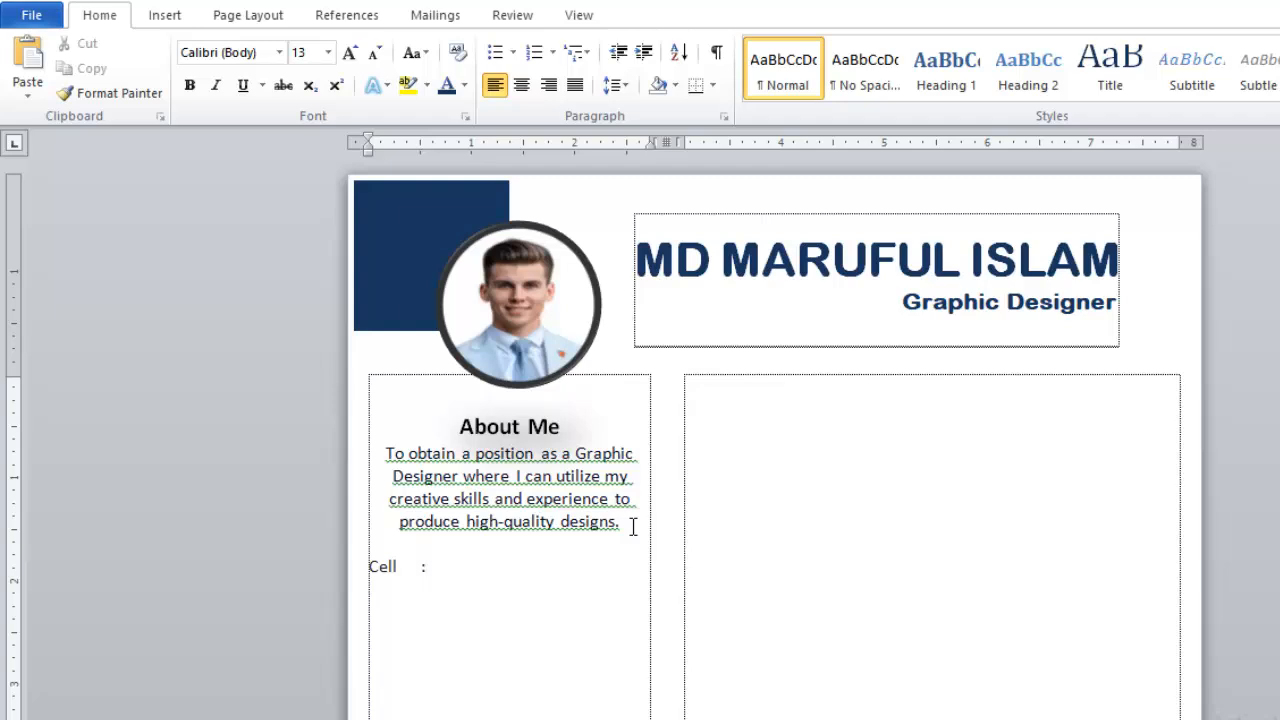
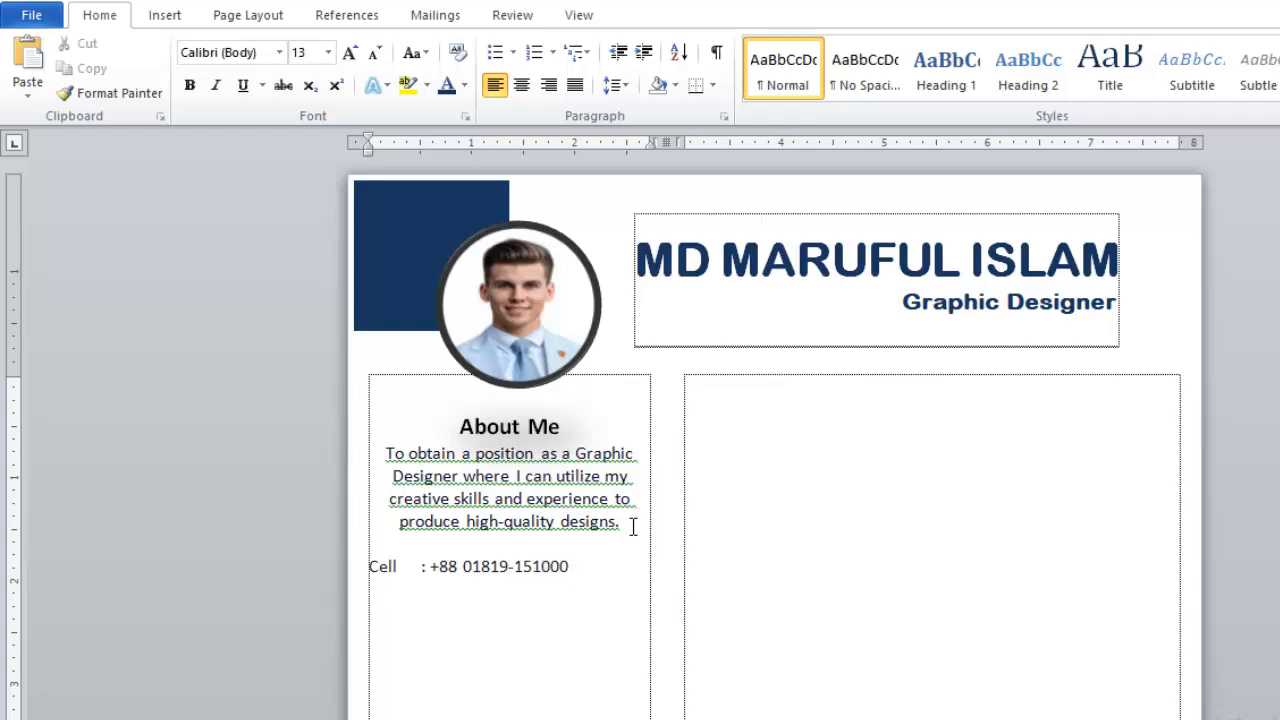
{"action": "key", "text": "Return"}
{"action": "key", "text": "Return"}
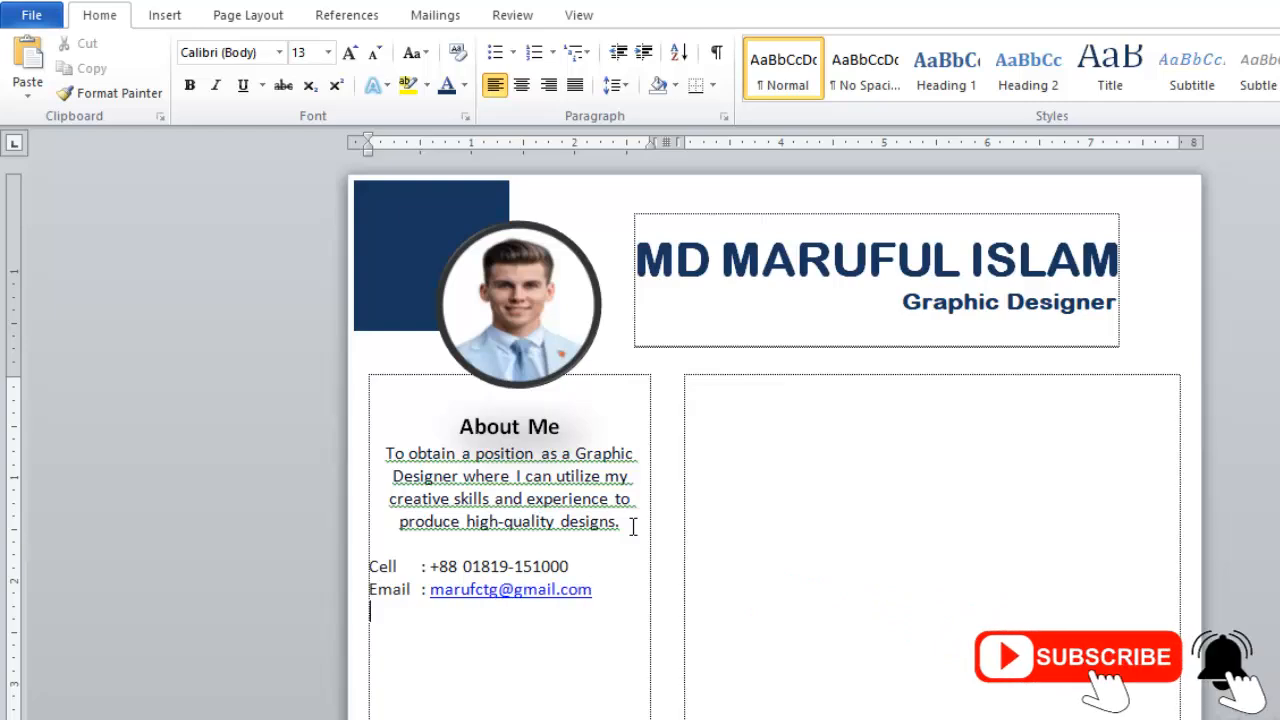
- Add a 'Present Address' label with a blank line above it
{"action": "type", "text": "Add"}
{"action": "key", "text": "BackSpace"}
{"action": "key", "text": "BackSpace"}
{"action": "type", "text": "Present Add"}
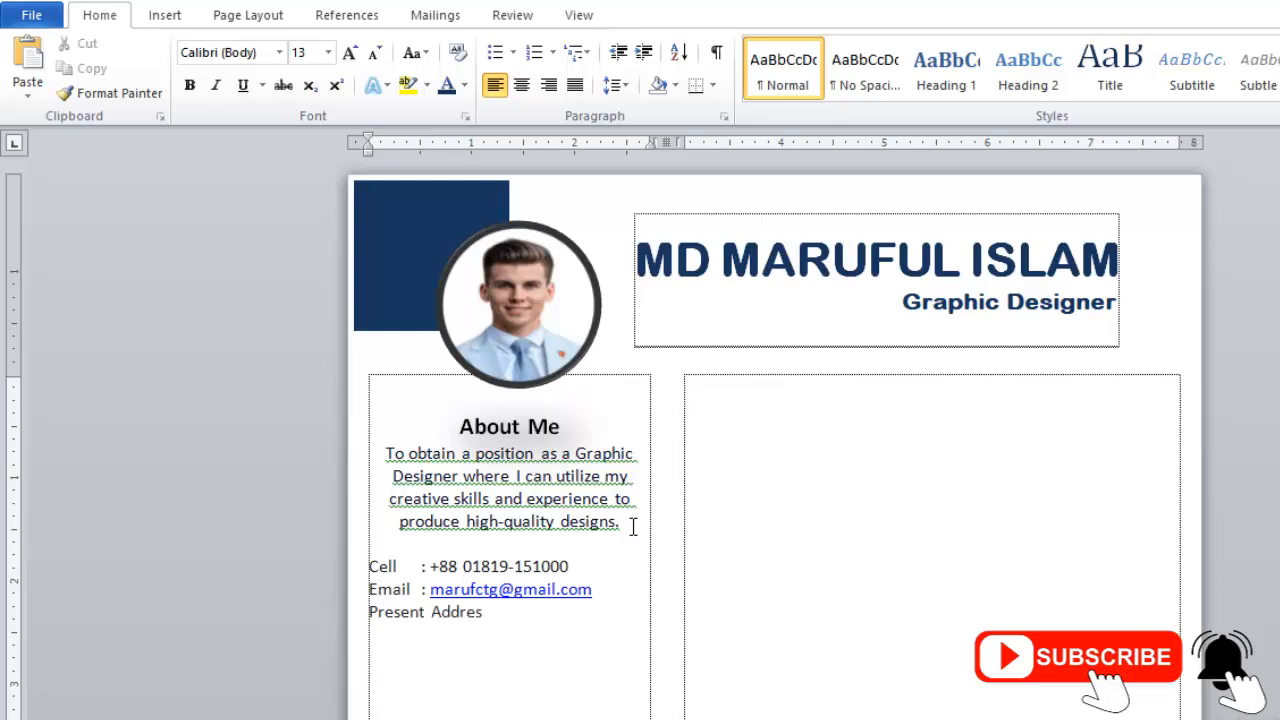
{"action": "left_click", "coordinate": [600, 590]}
{"action": "key", "text": "Return"}
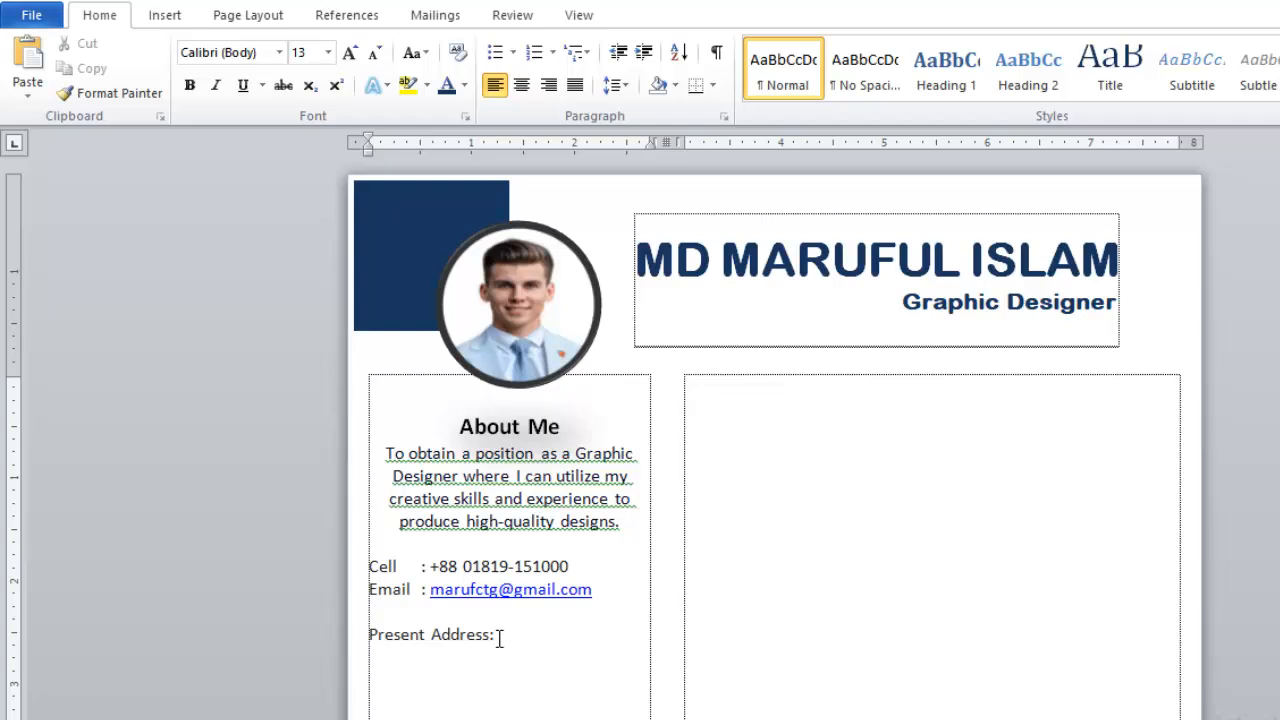
- Copy the present address from CAREER OBJECTIVE.docx and paste it under the Present Address label
{"action": "mouse_move", "coordinate": [691, 717]}
{"action": "left_click", "coordinate": [800, 695]}
{"action": "scroll", "coordinate": [709, 523], "scroll_direction": "down", "scroll_amount": 5}
{"action": "scroll", "coordinate": [516, 508], "scroll_direction": "down", "scroll_amount": 2}
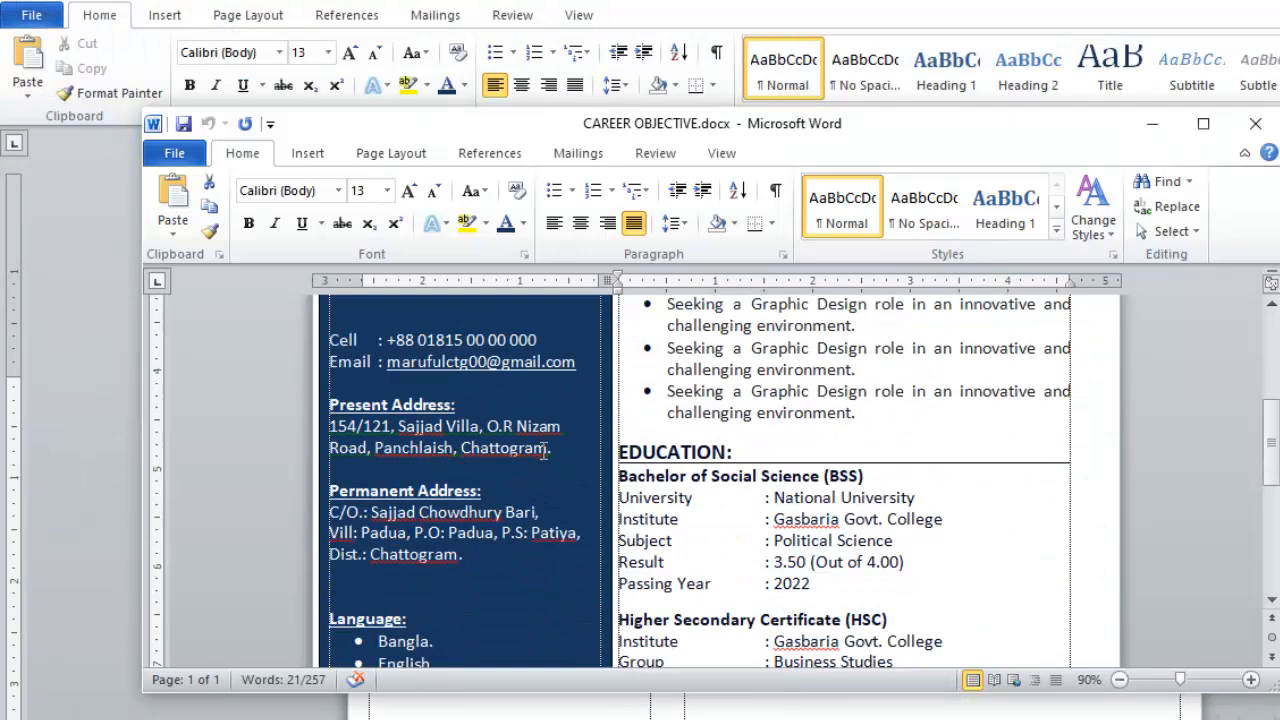
{"action": "triple_click", "coordinate": [381, 437]}
{"action": "key", "text": "ctrl+c"}
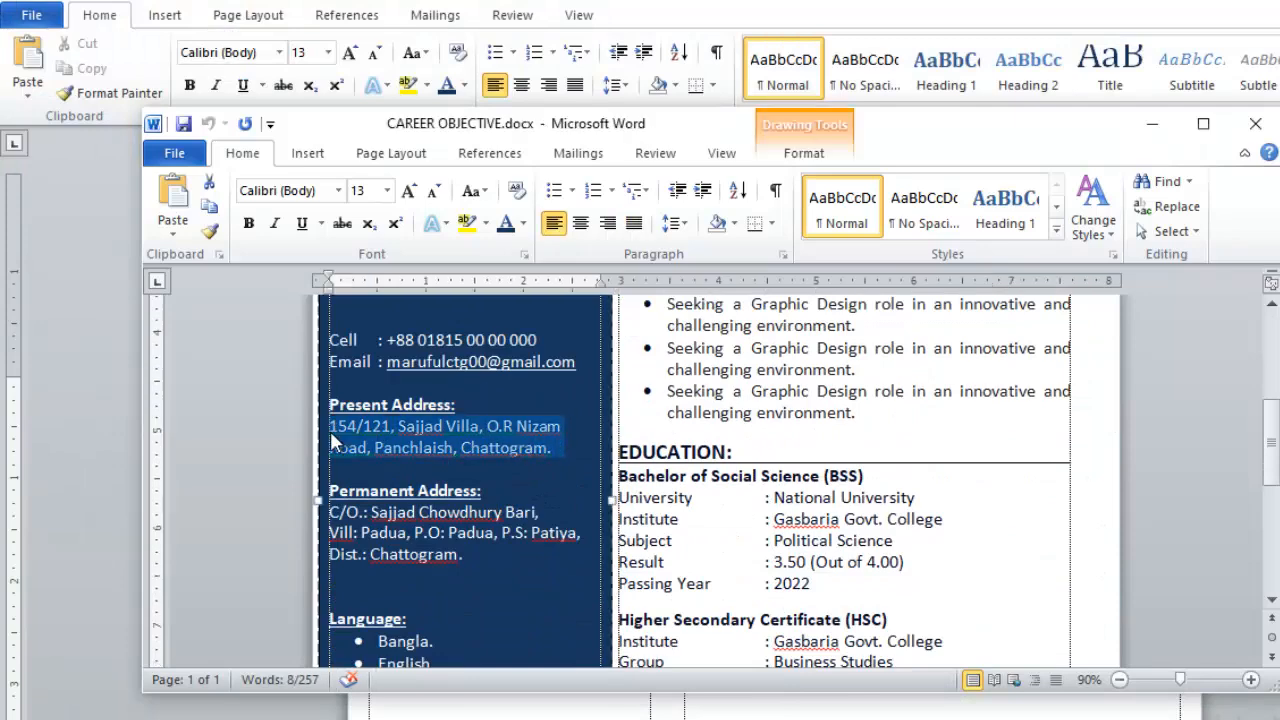
{"action": "left_click", "coordinate": [691, 717]}
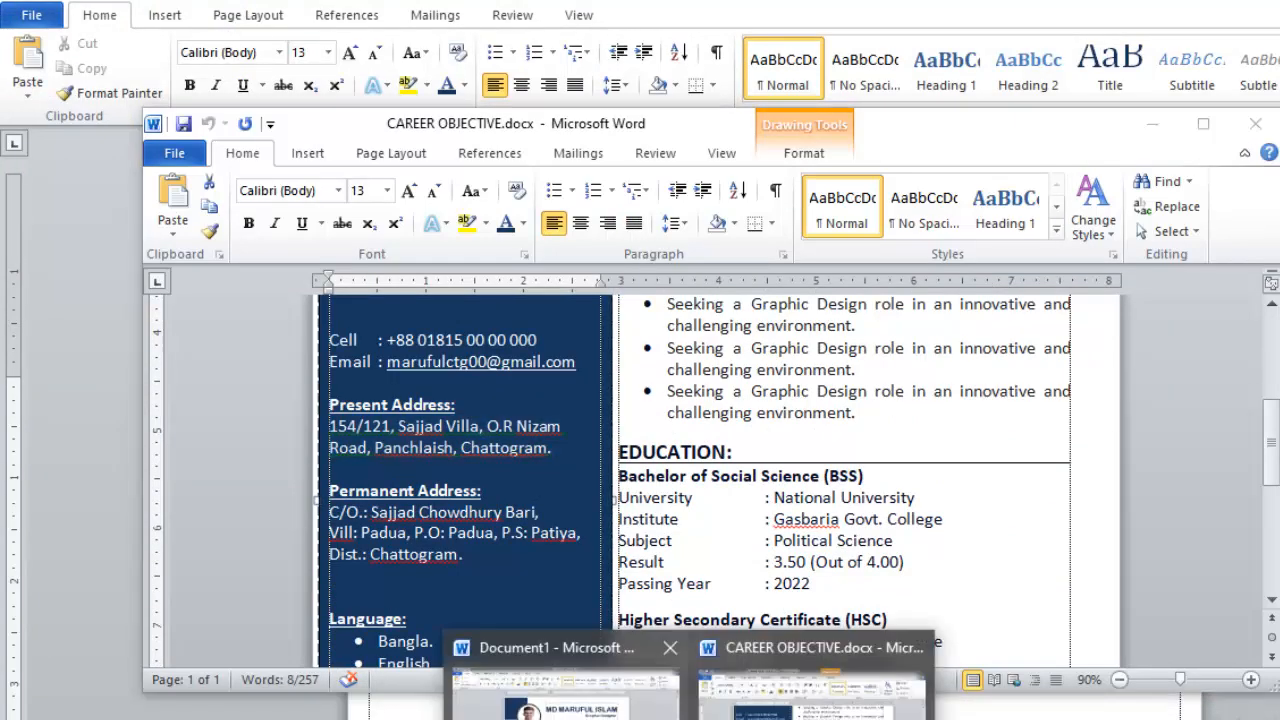
{"action": "left_click", "coordinate": [557, 690]}
{"action": "key", "text": "ctrl+v"}
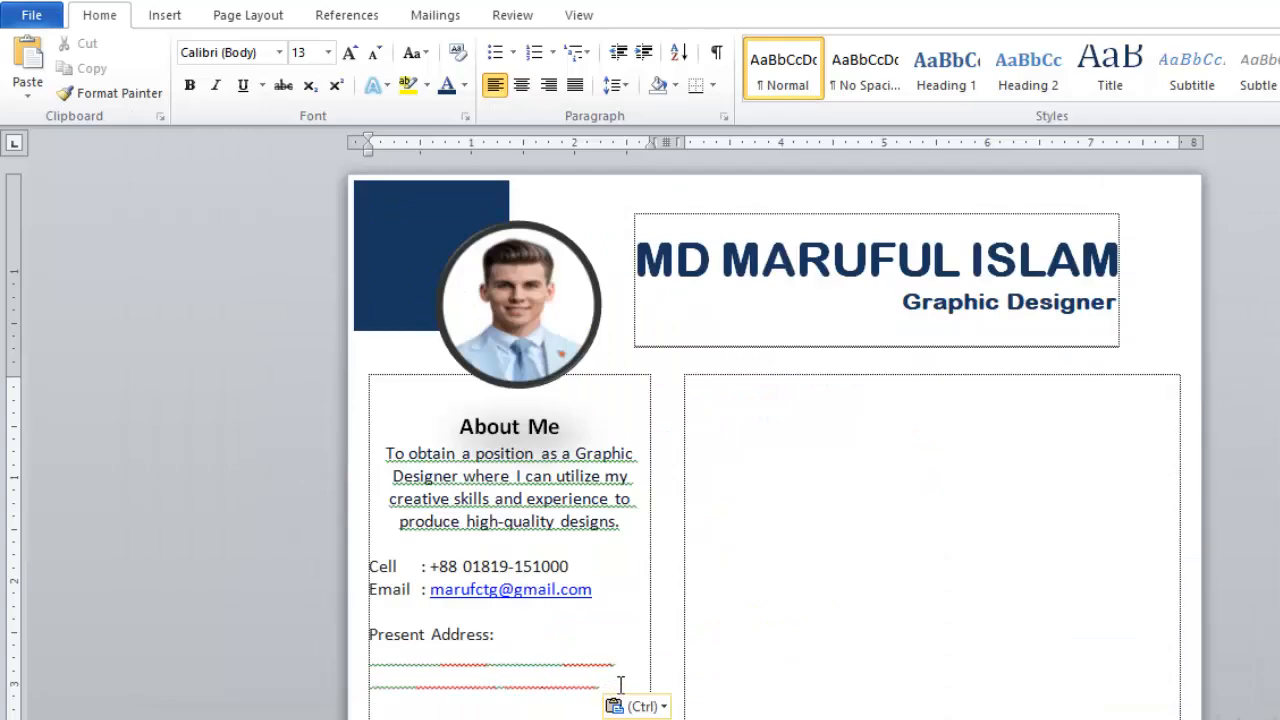
- Recolour the pasted white address text dark and add a blank line after it
{"action": "left_click_drag", "start_coordinate": [617, 683], "coordinate": [347, 622]}
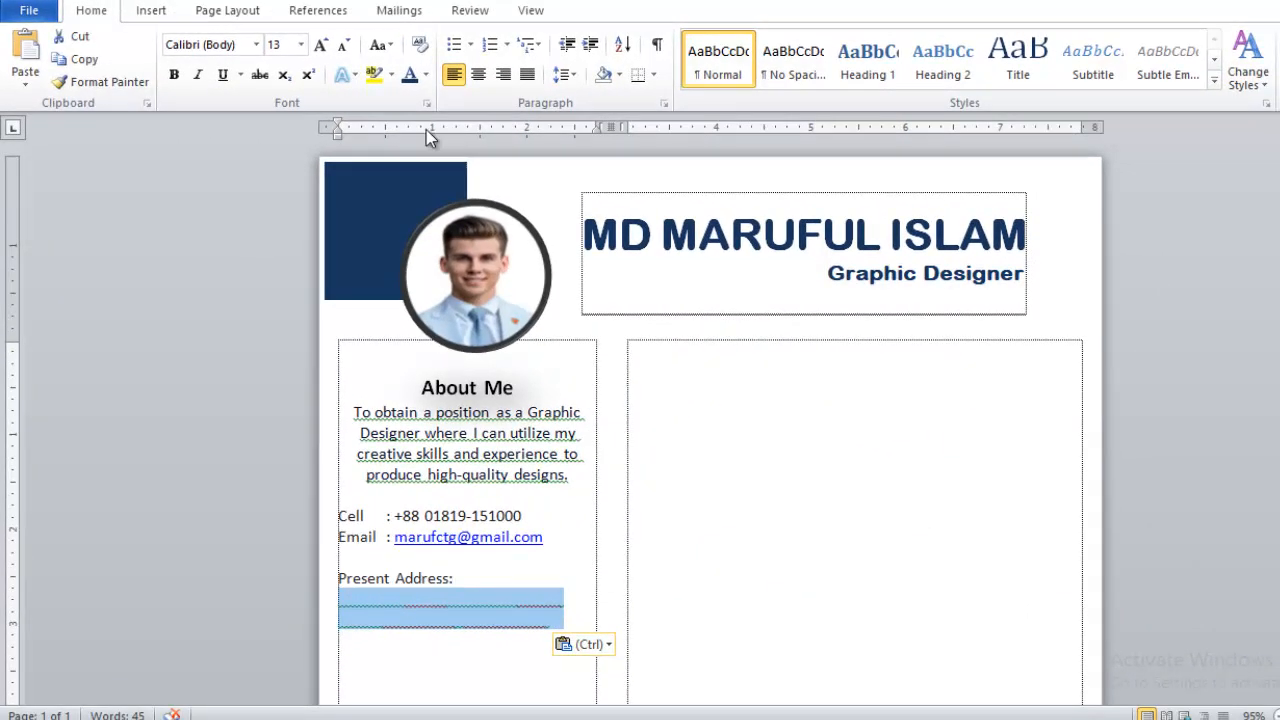
{"action": "left_click", "coordinate": [425, 74]}
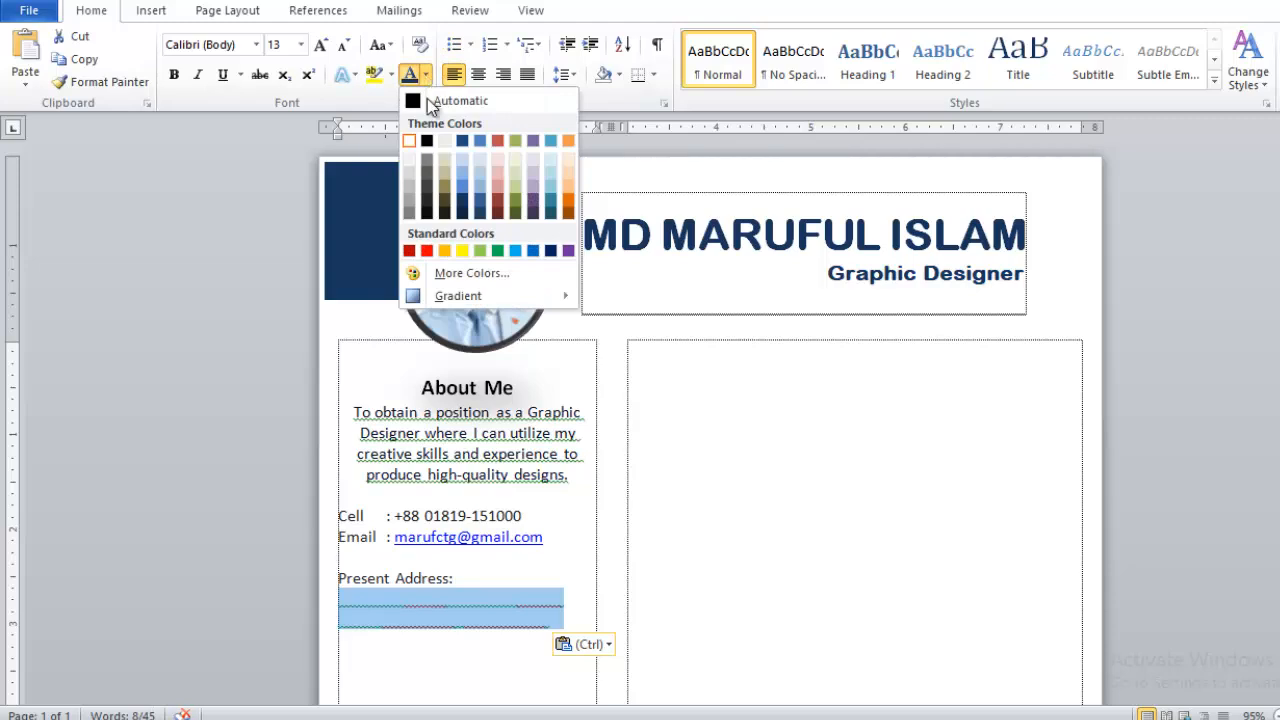
{"action": "left_click", "coordinate": [427, 157]}
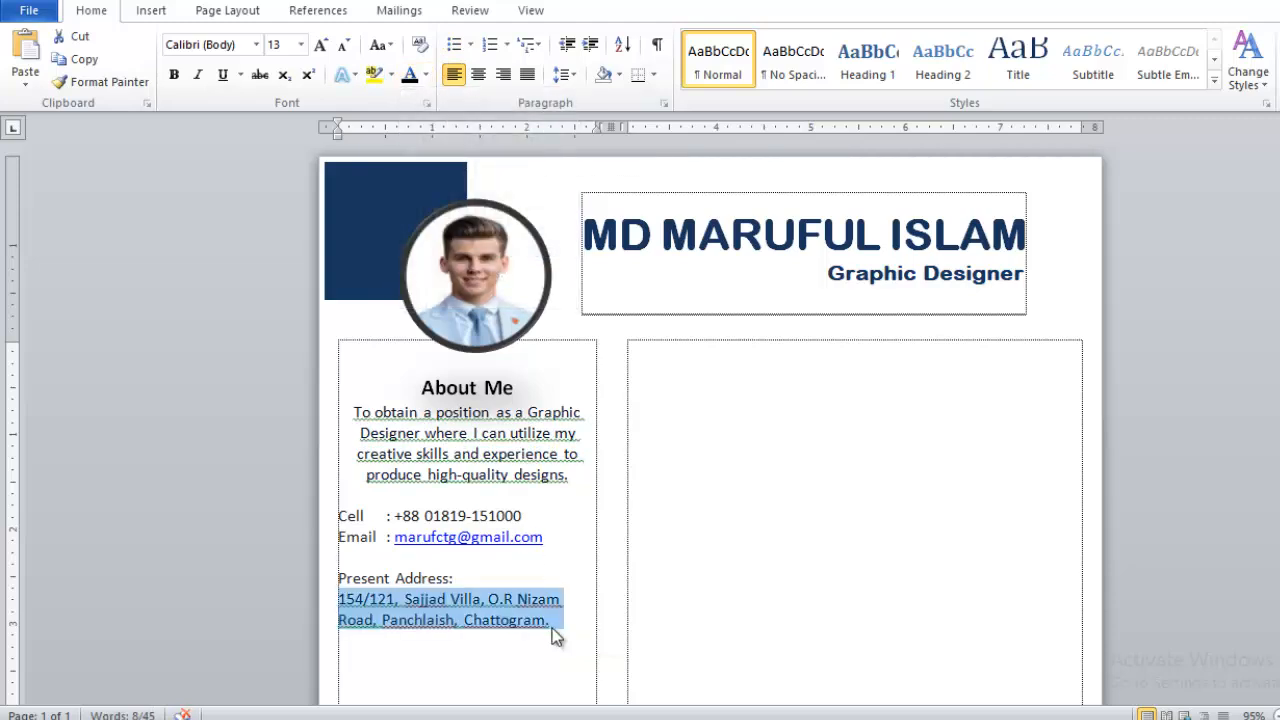
{"action": "left_click", "coordinate": [554, 623]}
{"action": "key", "text": "Return"}
{"action": "key", "text": "Return"}
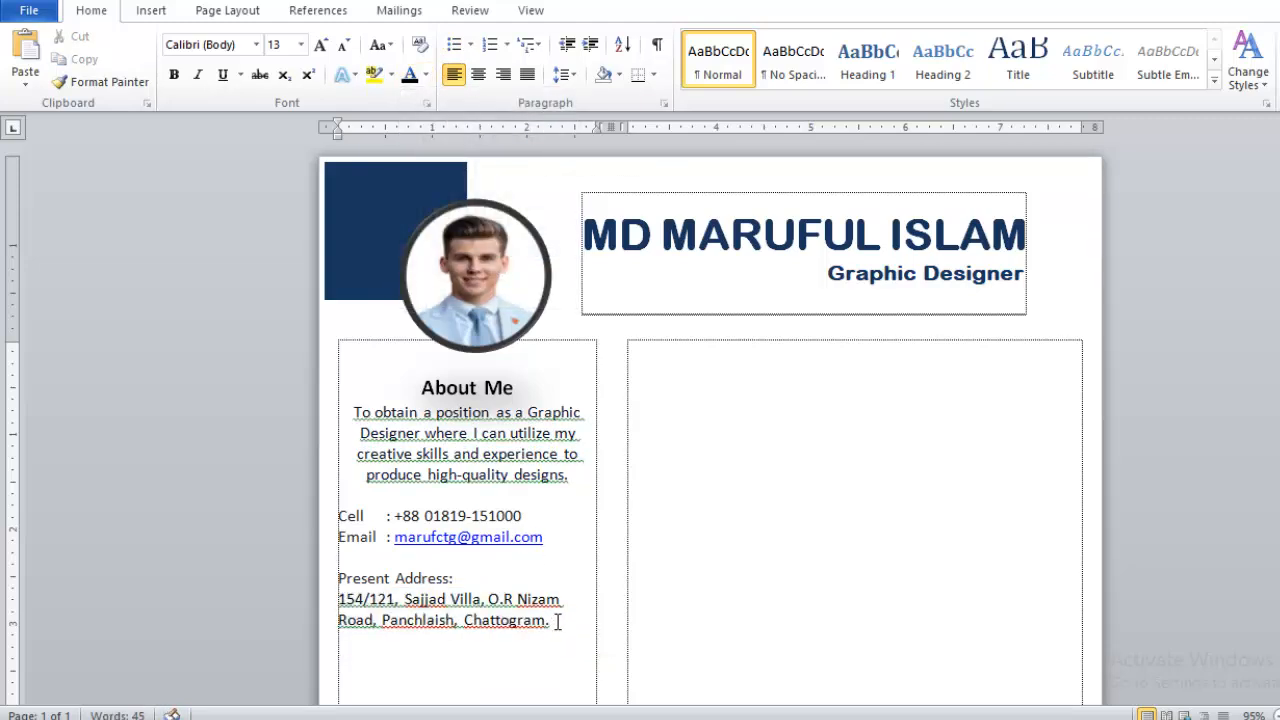
- Type 'Permanent Address:' and paste the permanent address from CAREER OBJECTIVE.docx beneath it
{"action": "type", "text": "Permanent Address:"}
{"action": "key", "text": "Return"}
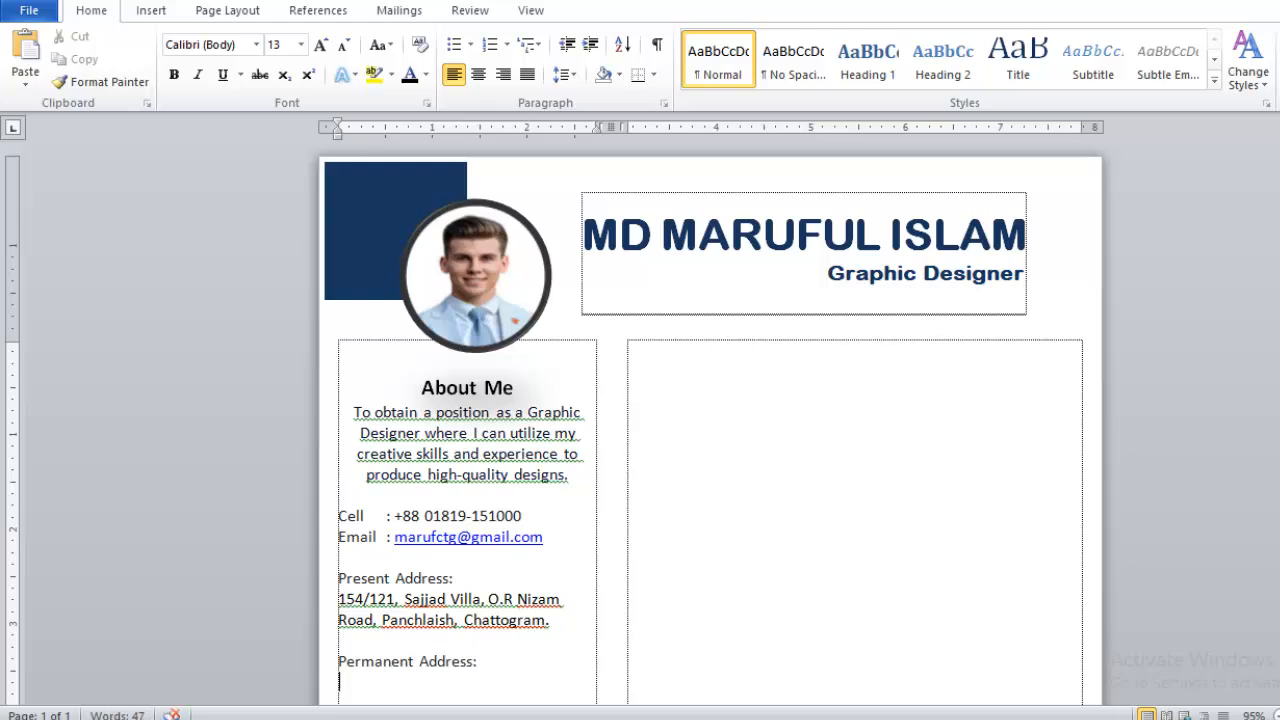
{"action": "left_click", "coordinate": [714, 643]}
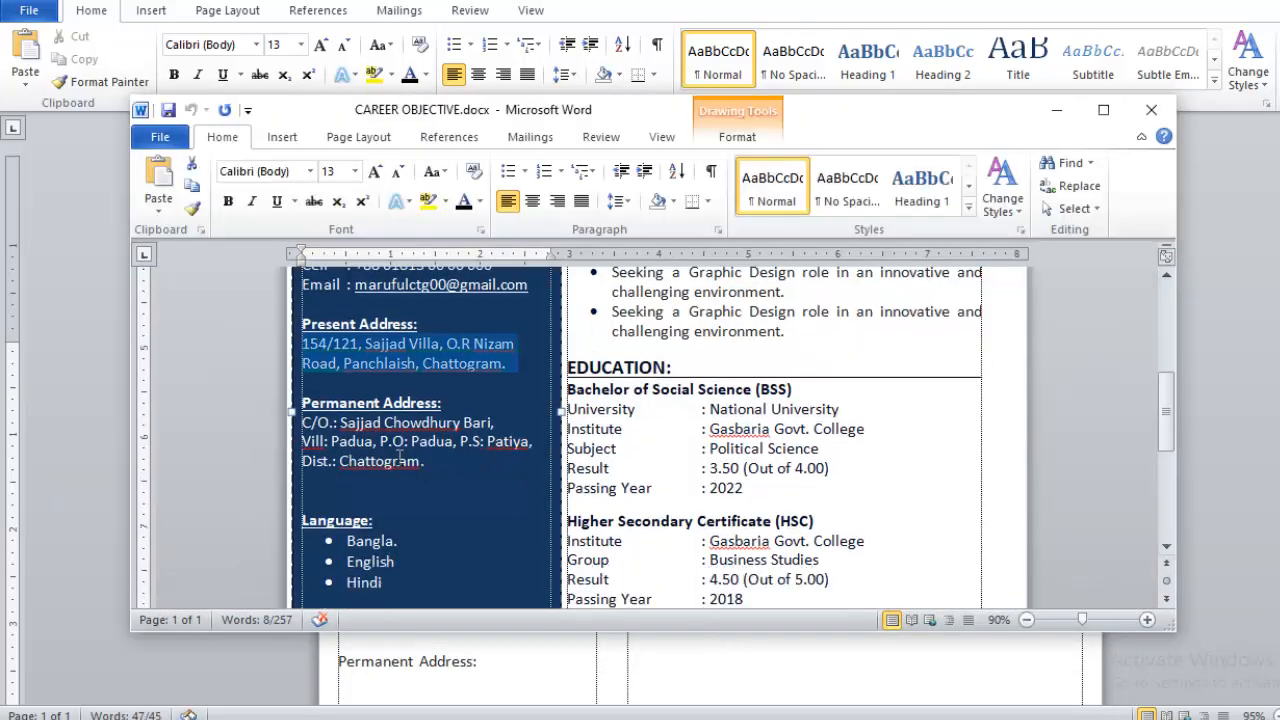
{"action": "left_click_drag", "start_coordinate": [413, 458], "coordinate": [302, 422]}
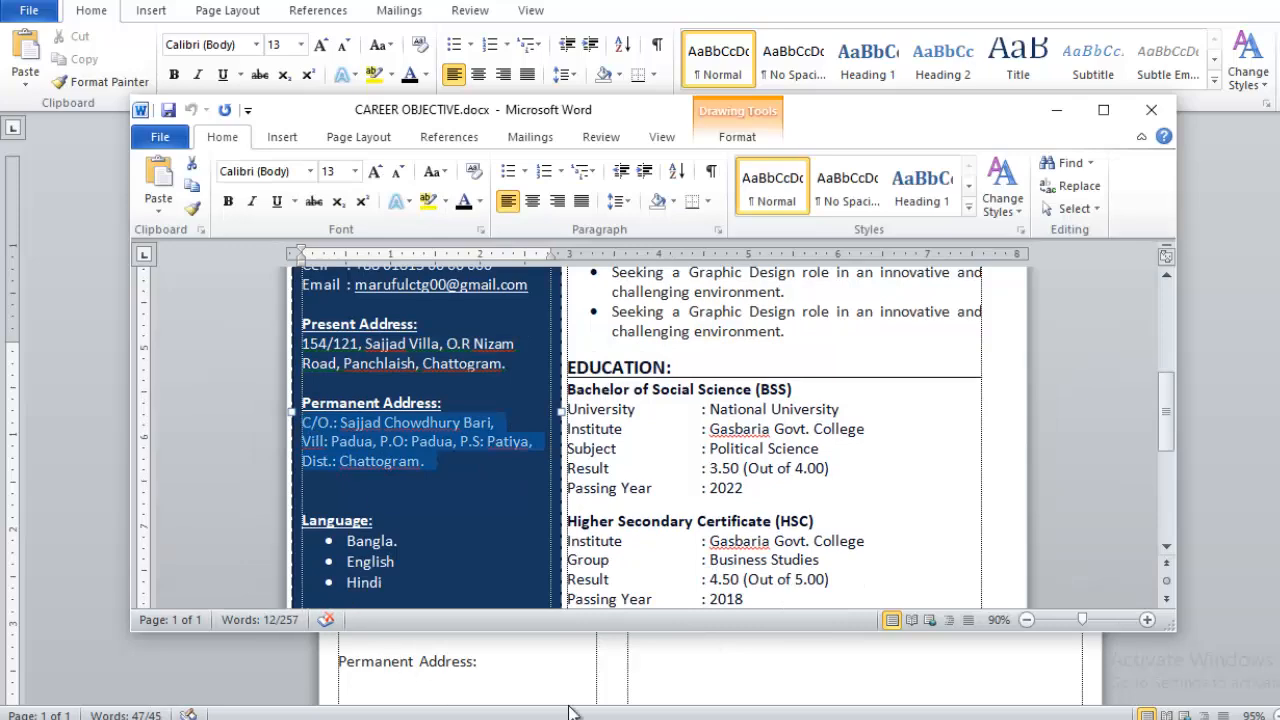
{"action": "left_click", "coordinate": [523, 655]}
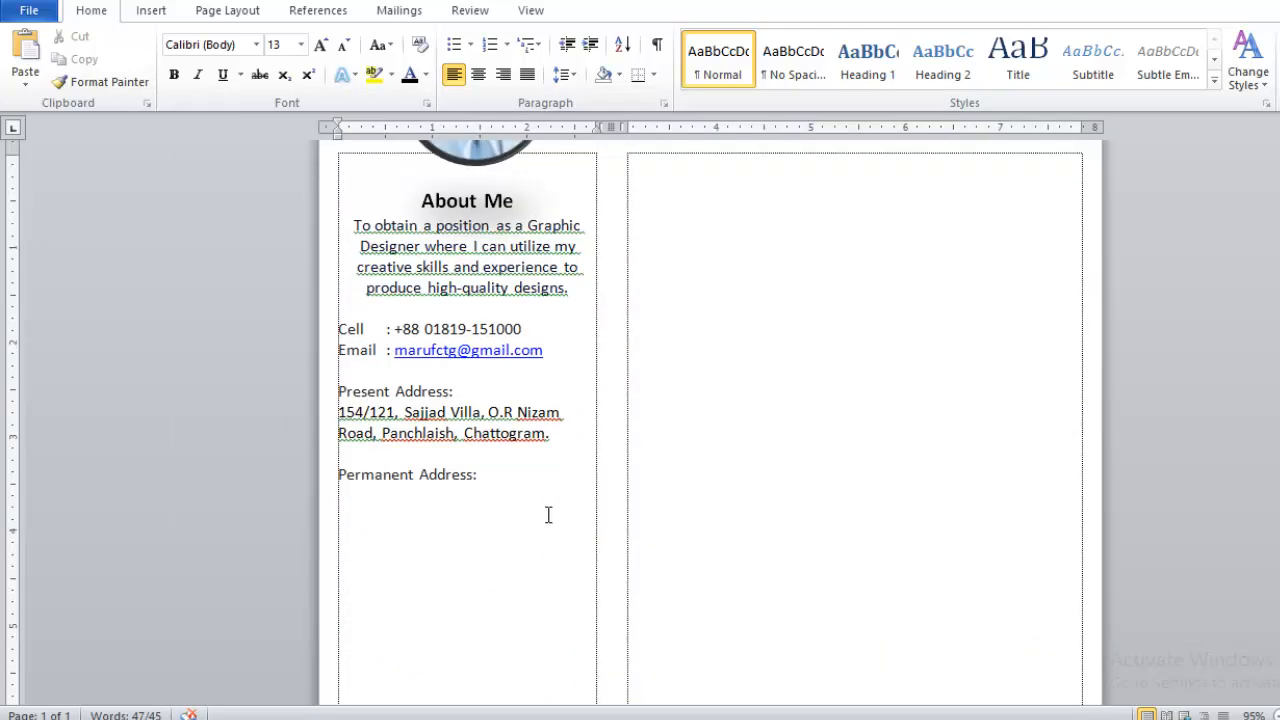
{"action": "left_click", "coordinate": [349, 496]}
{"action": "key", "text": "ctrl+v"}
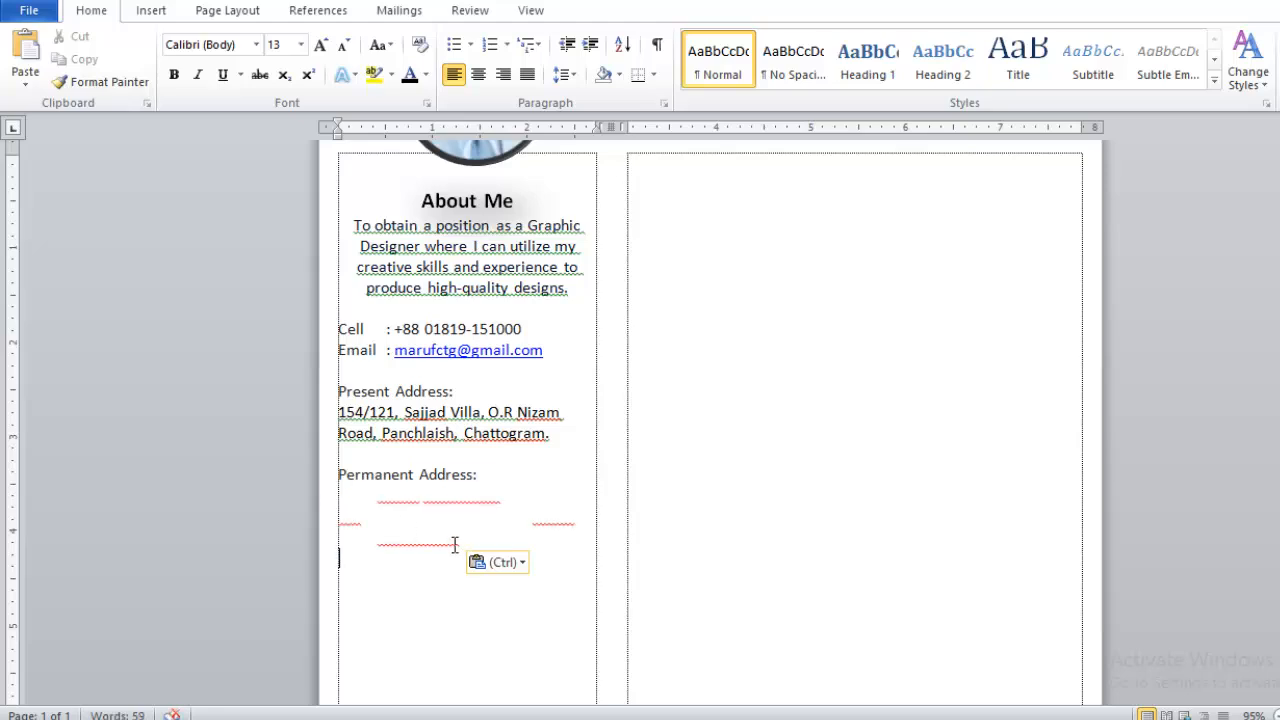
- Turn the pasted permanent address text dark and add a blank line below it
{"action": "left_click_drag", "start_coordinate": [520, 537], "coordinate": [334, 506]}
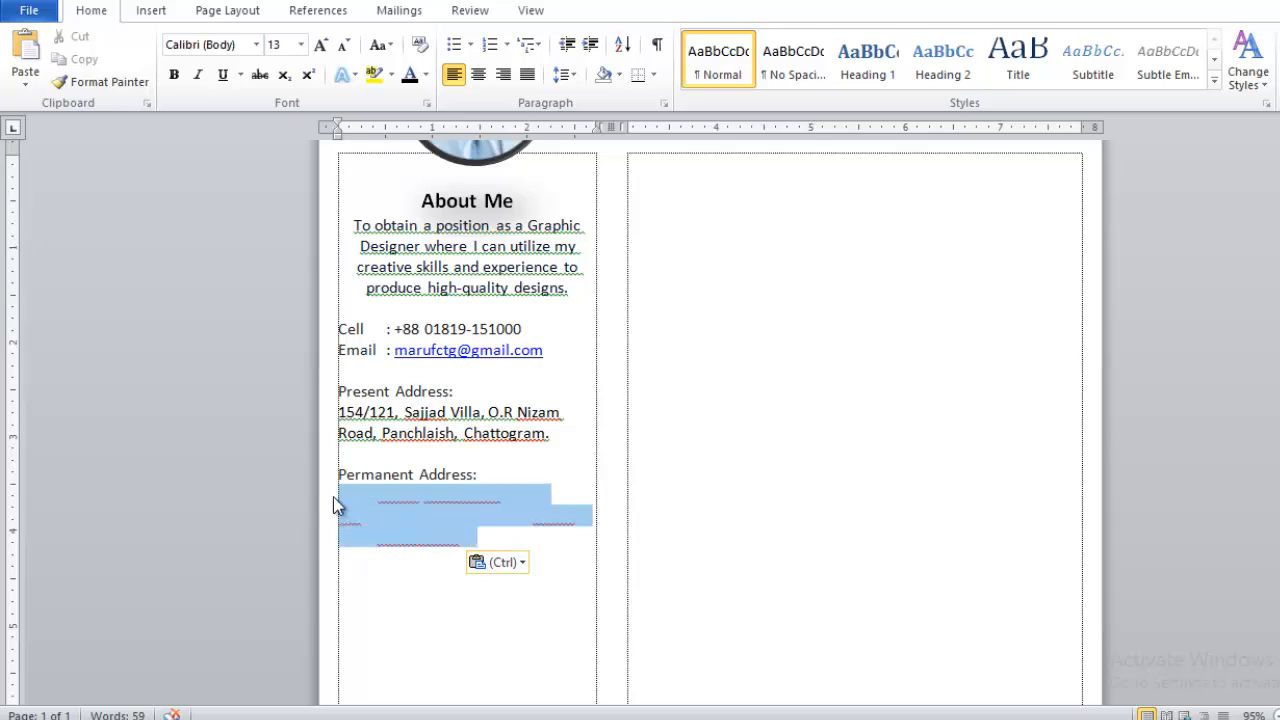
{"action": "left_click", "coordinate": [409, 76]}
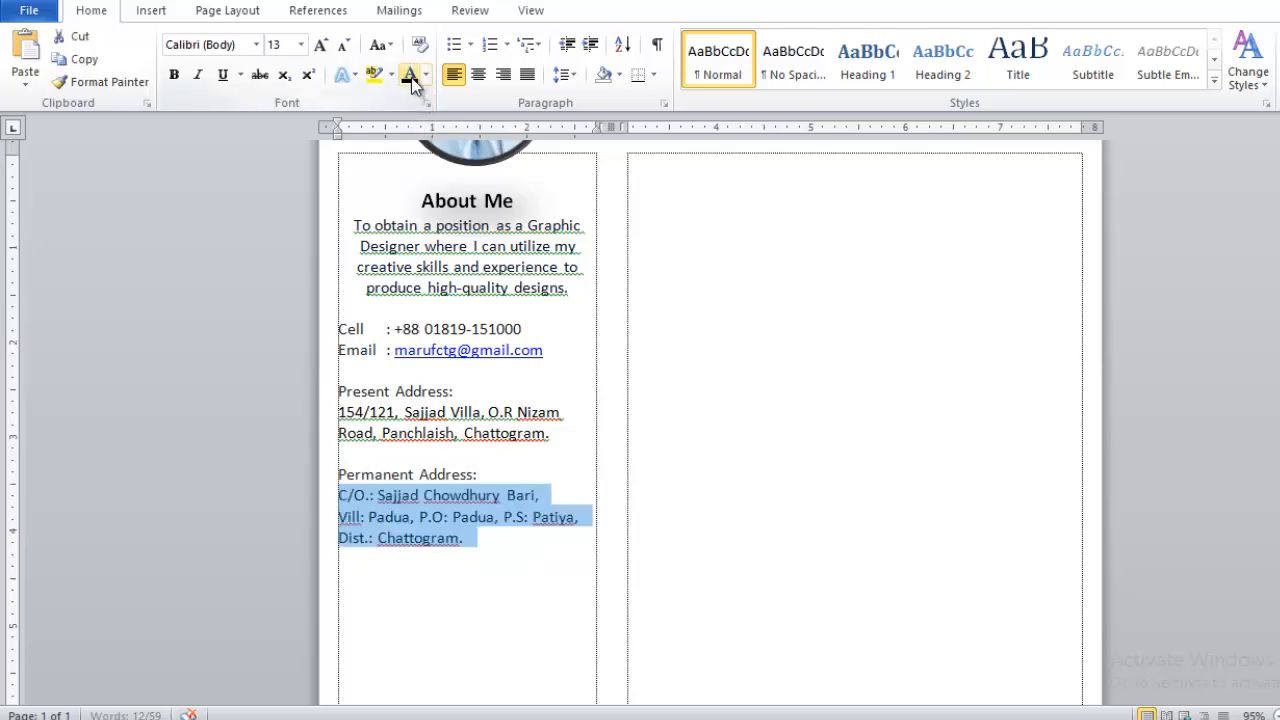
{"action": "left_click", "coordinate": [470, 539]}
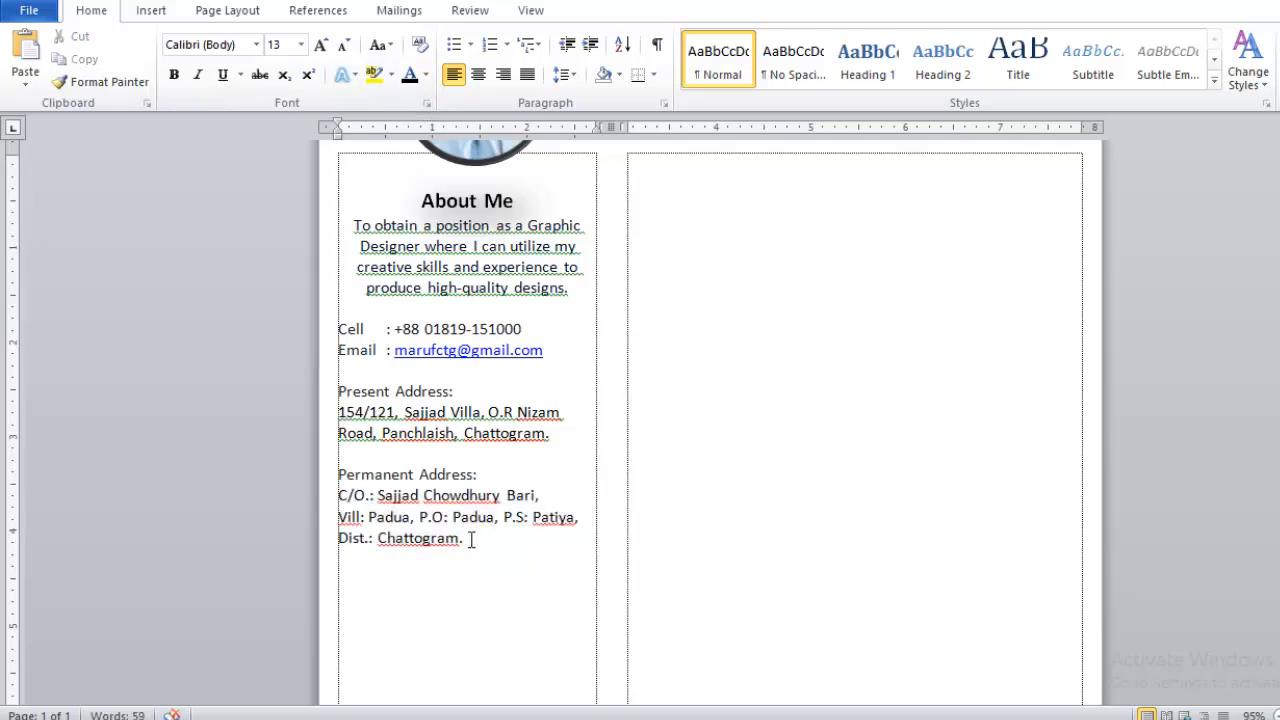
{"action": "key", "text": "Return"}
{"action": "key", "text": "Return"}
{"action": "scroll", "coordinate": [426, 427], "scroll_direction": "up", "scroll_amount": 1}
- Format 'Present Address:' and 'Permanent Address:' as bold, underlined 14 pt labels
{"action": "left_click_drag", "start_coordinate": [468, 438], "coordinate": [336, 447]}
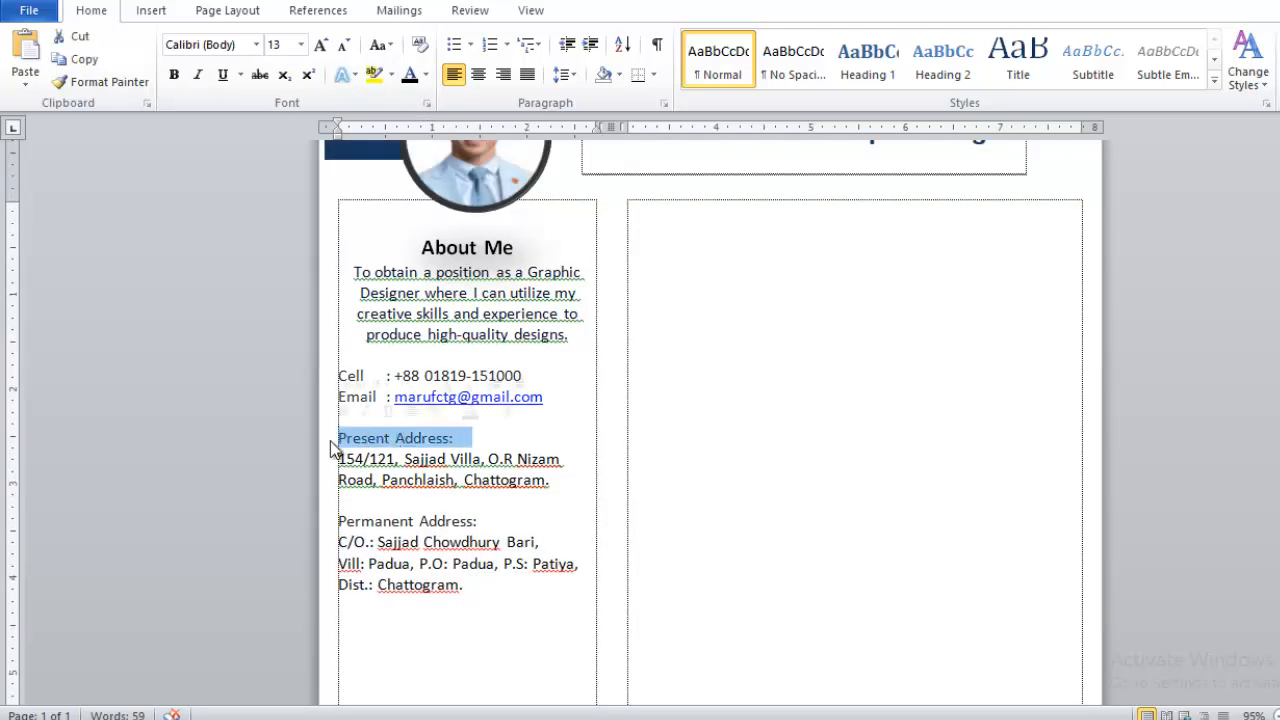
{"action": "key", "text": "ctrl+shift+period"}
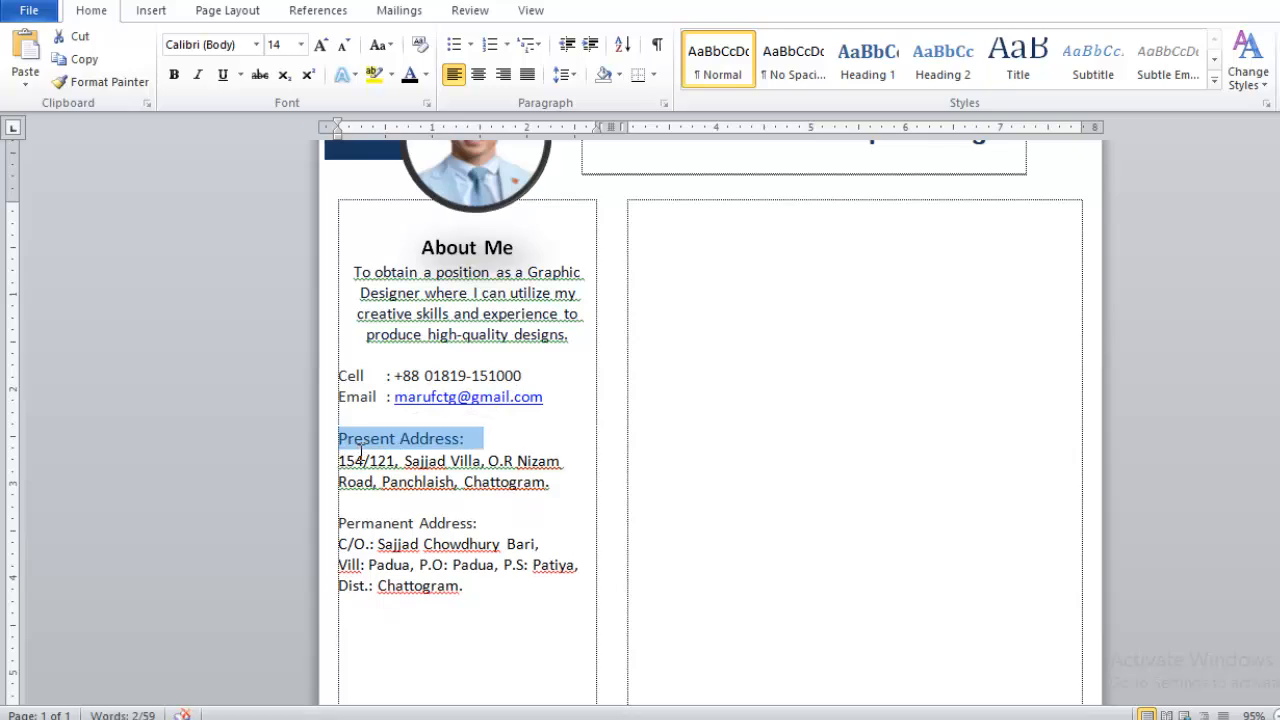
{"action": "left_click", "coordinate": [173, 75]}
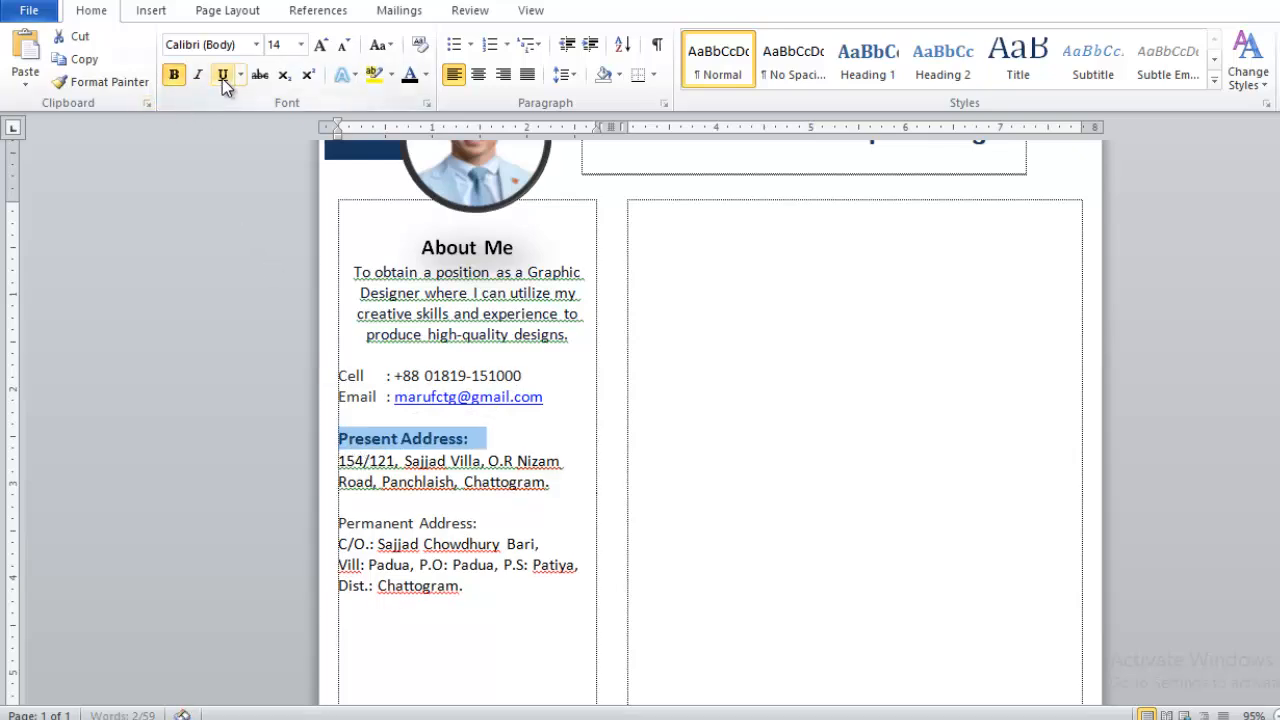
{"action": "left_click", "coordinate": [224, 80]}
{"action": "triple_click", "coordinate": [458, 527]}
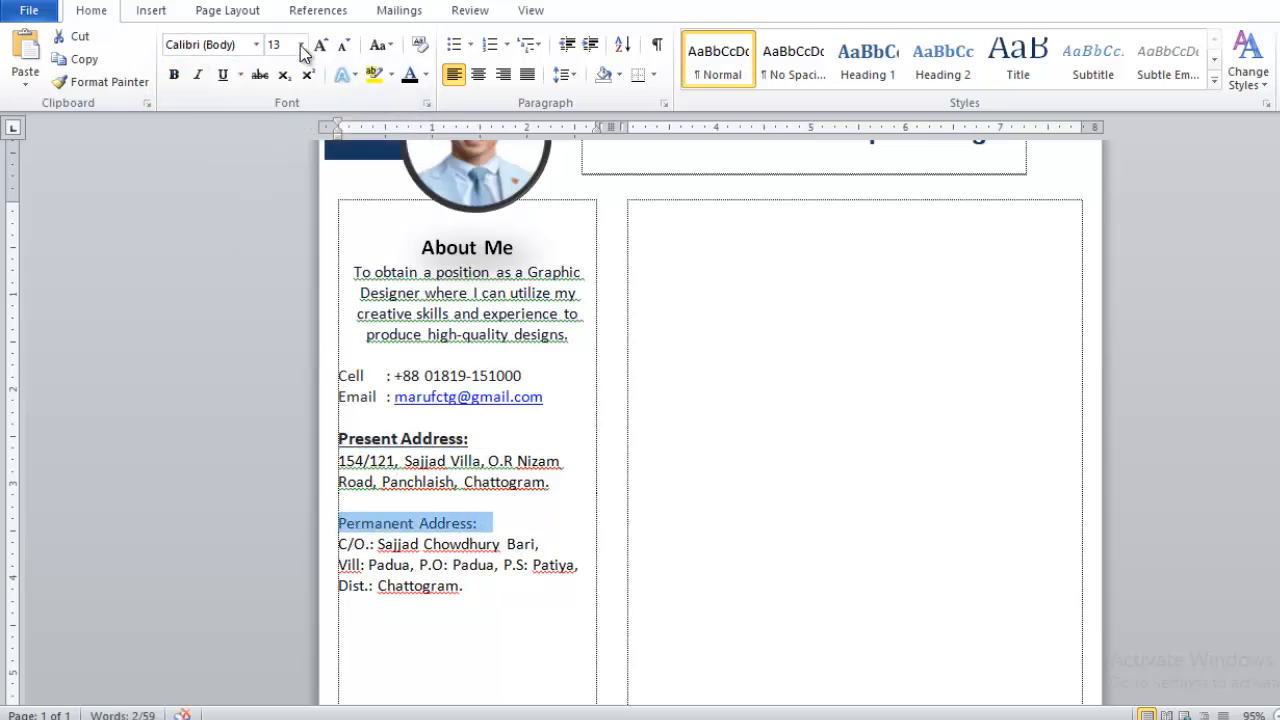
{"action": "key", "text": "ctrl+]"}
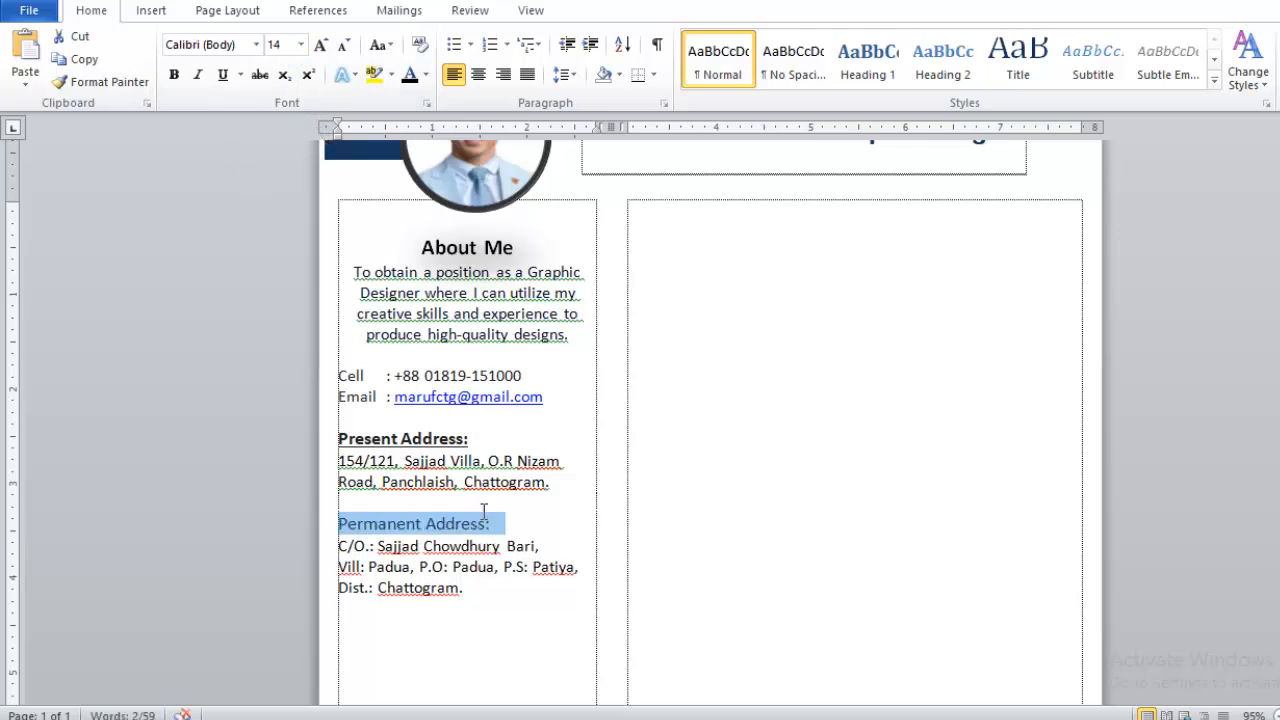
{"action": "left_click", "coordinate": [174, 75]}
{"action": "left_click", "coordinate": [226, 77]}
{"action": "left_click", "coordinate": [491, 605]}
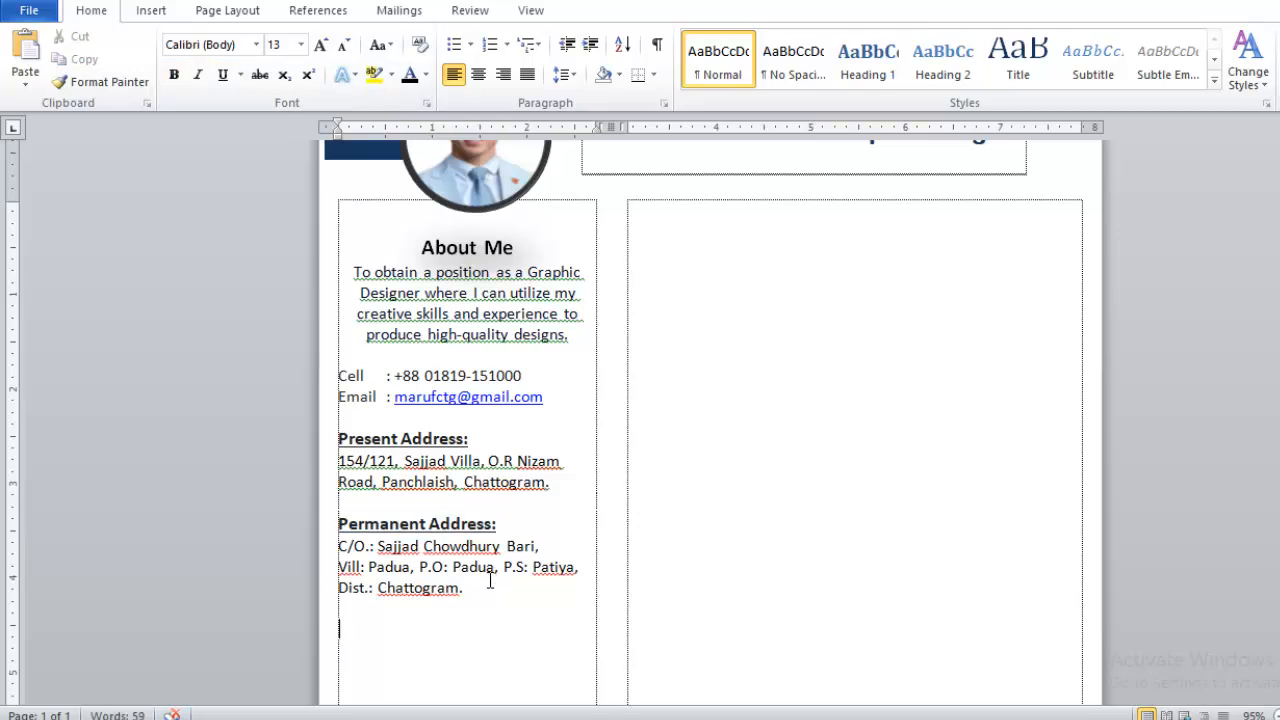
- Insert a 1x1 table below the permanent address and type a centred 'Language' in it
{"action": "scroll", "coordinate": [491, 581], "scroll_direction": "down", "scroll_amount": 3}
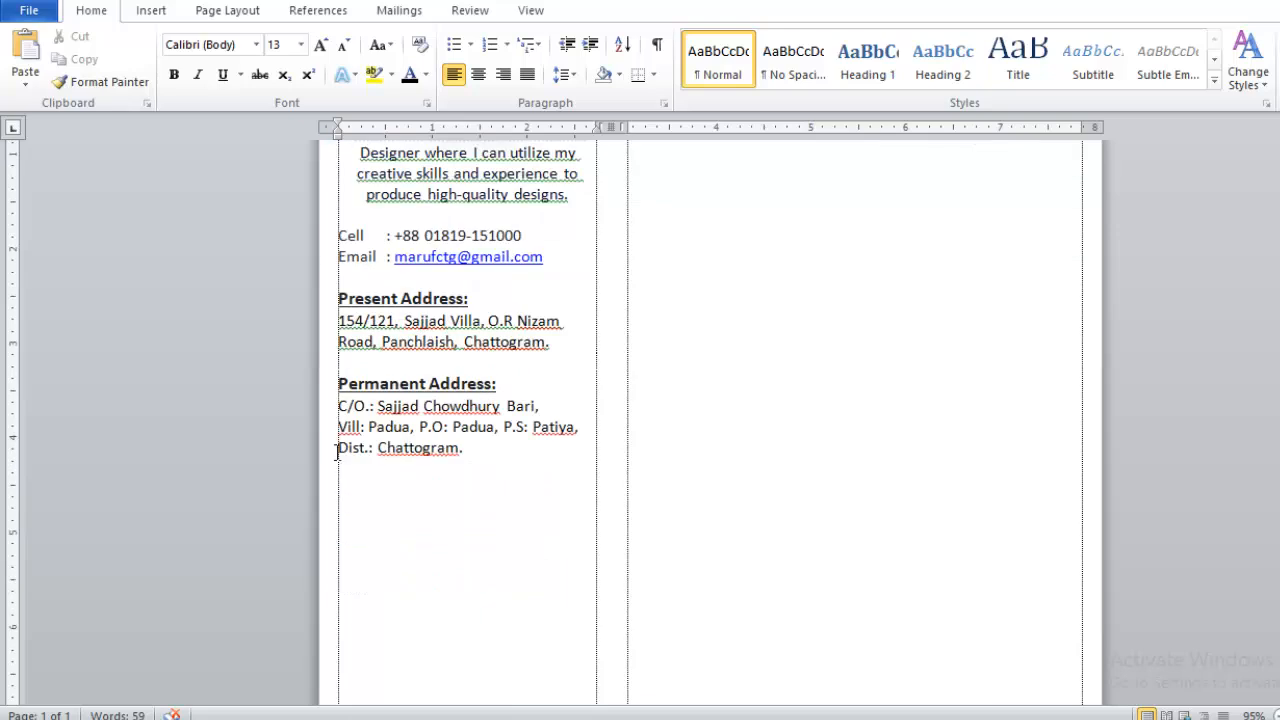
{"action": "left_click", "coordinate": [152, 12]}
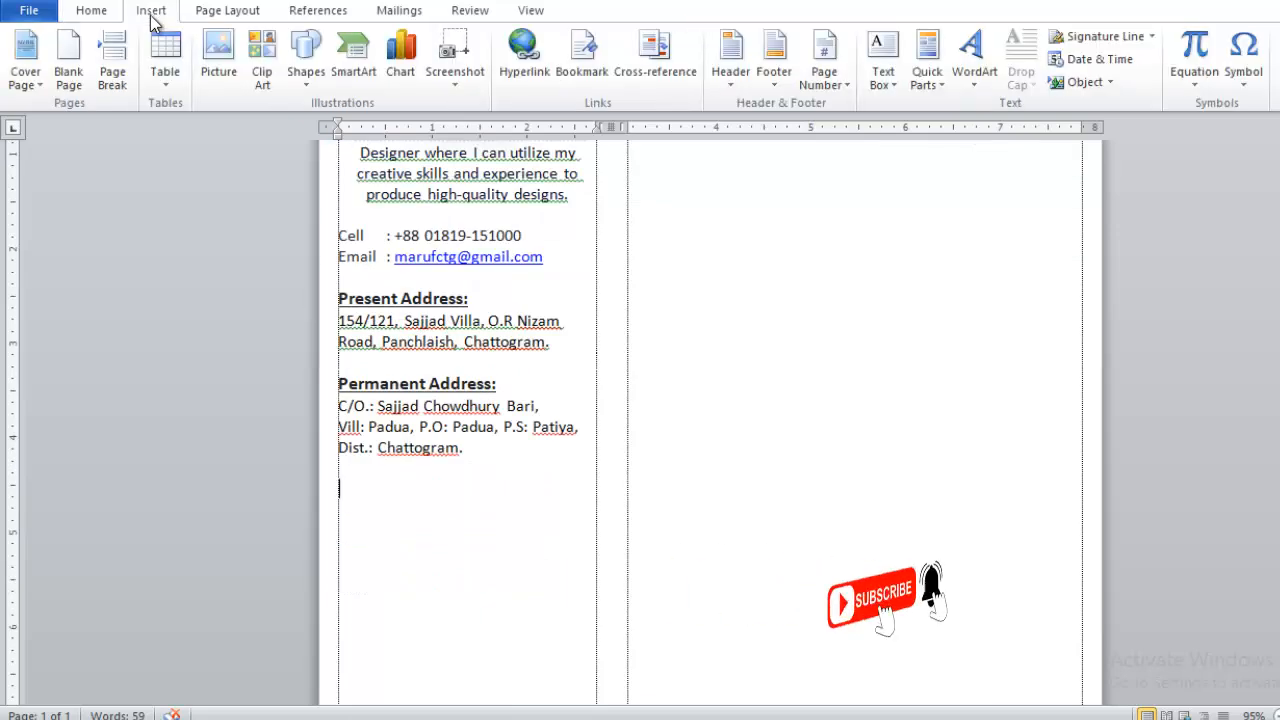
{"action": "left_click", "coordinate": [165, 78]}
{"action": "left_click", "coordinate": [160, 129]}
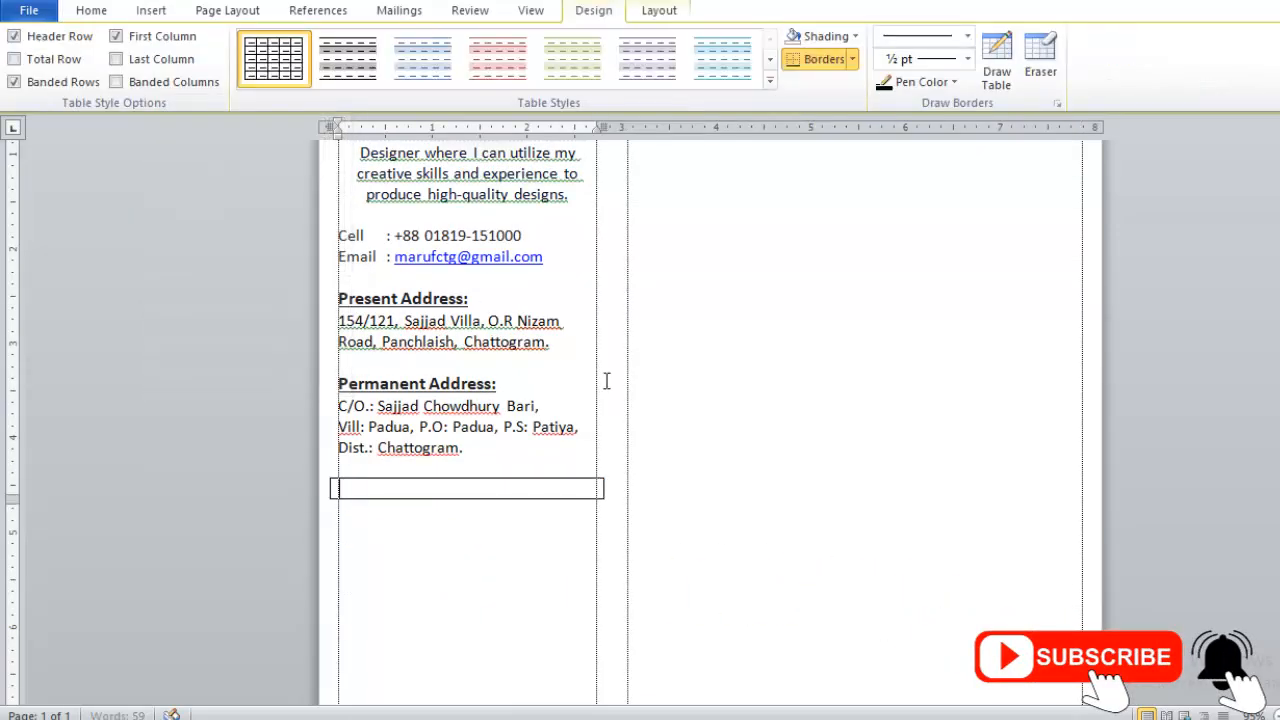
{"action": "type", "text": "Language"}
{"action": "key", "text": "ctrl+e"}
{"action": "key", "text": "ctrl+e"}
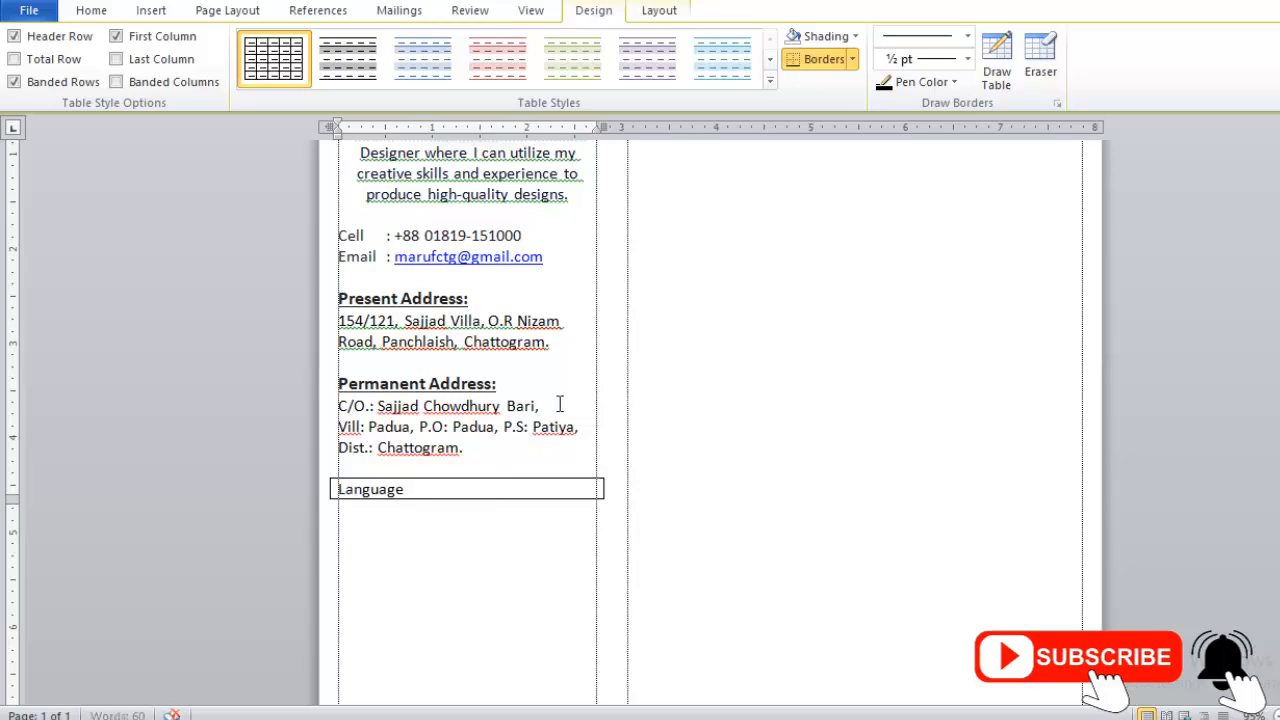
{"action": "left_click", "coordinate": [89, 11]}
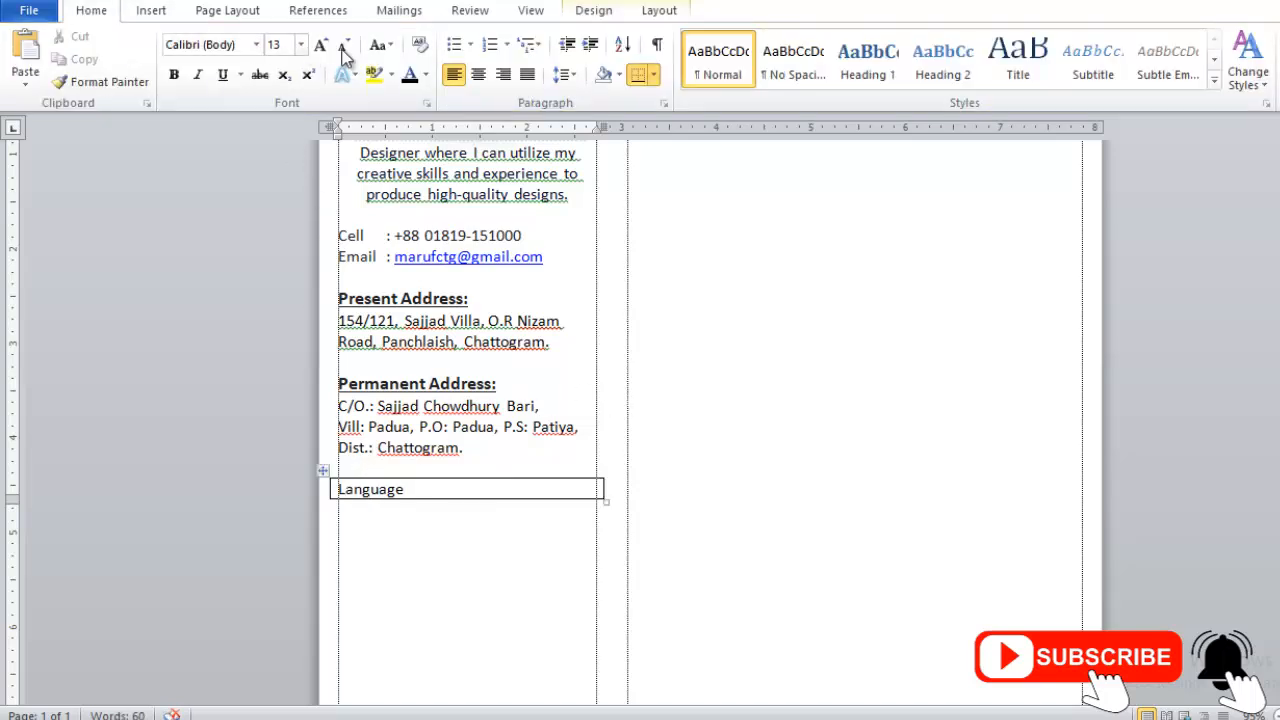
{"action": "left_click", "coordinate": [478, 74]}
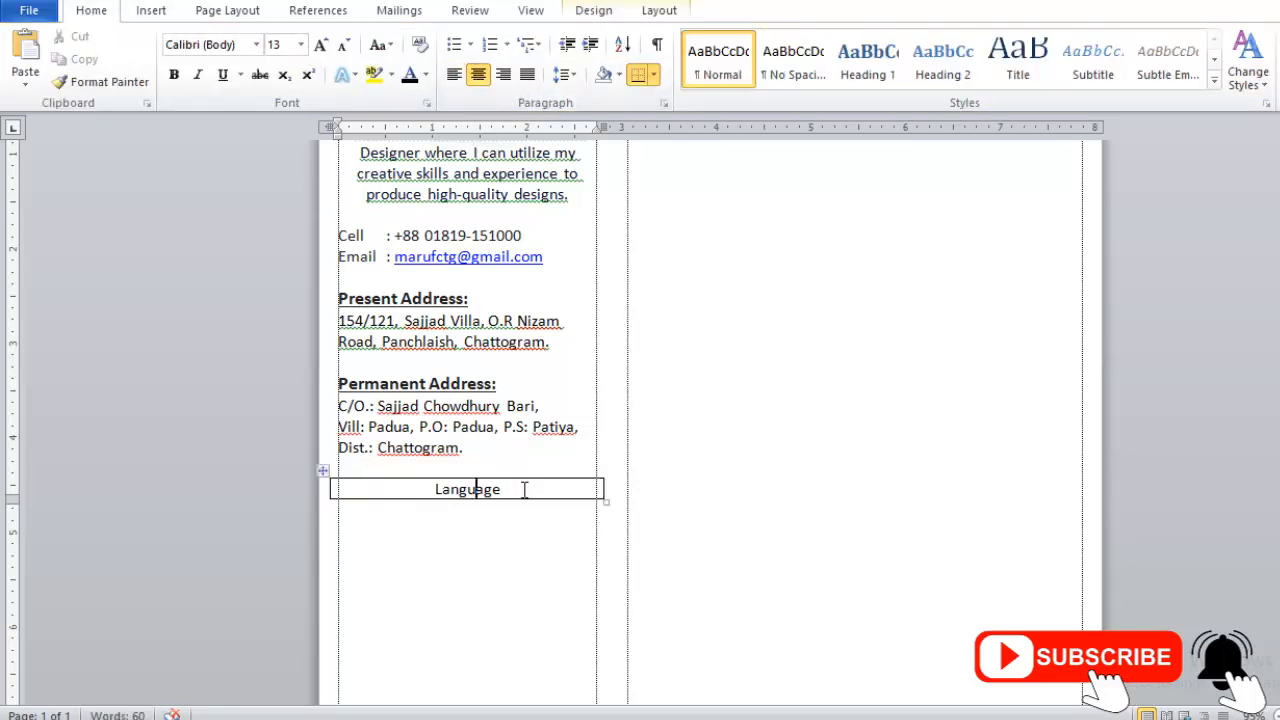
- Change the heading to bold 14 pt capitals reading 'LANGUAGE'
{"action": "double_click", "coordinate": [468, 489]}
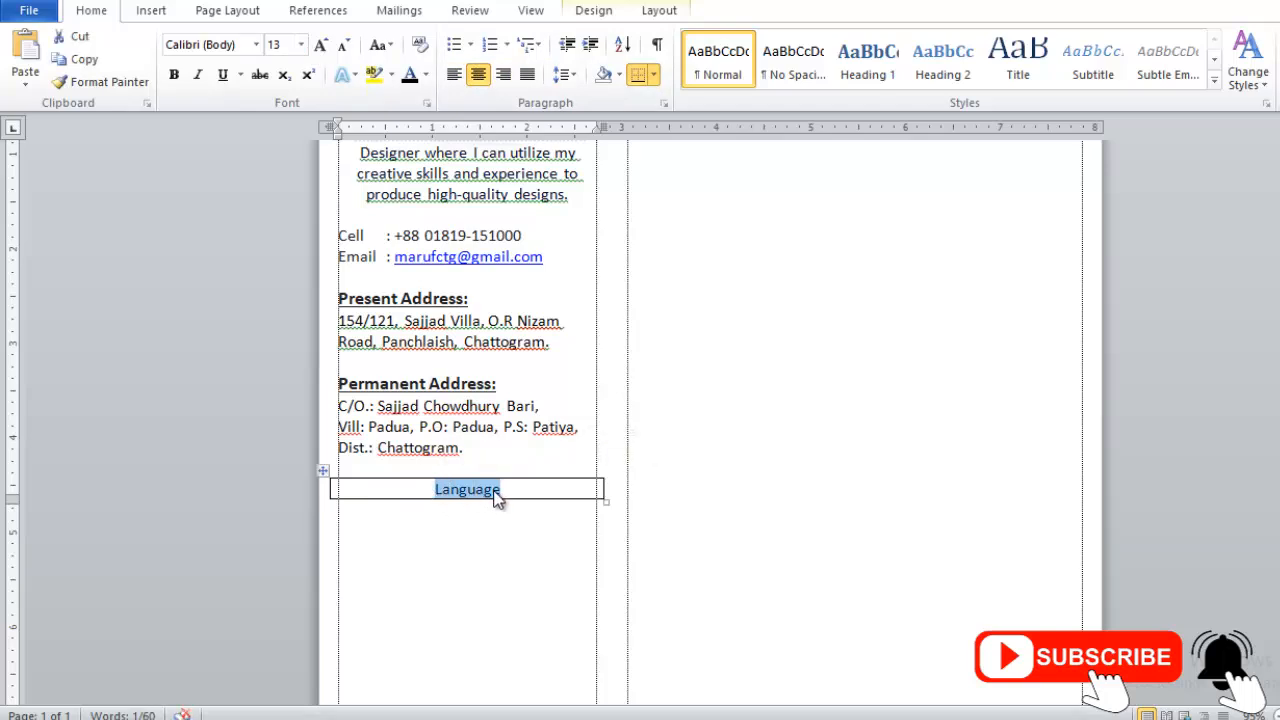
{"action": "key", "text": "shift+F3"}
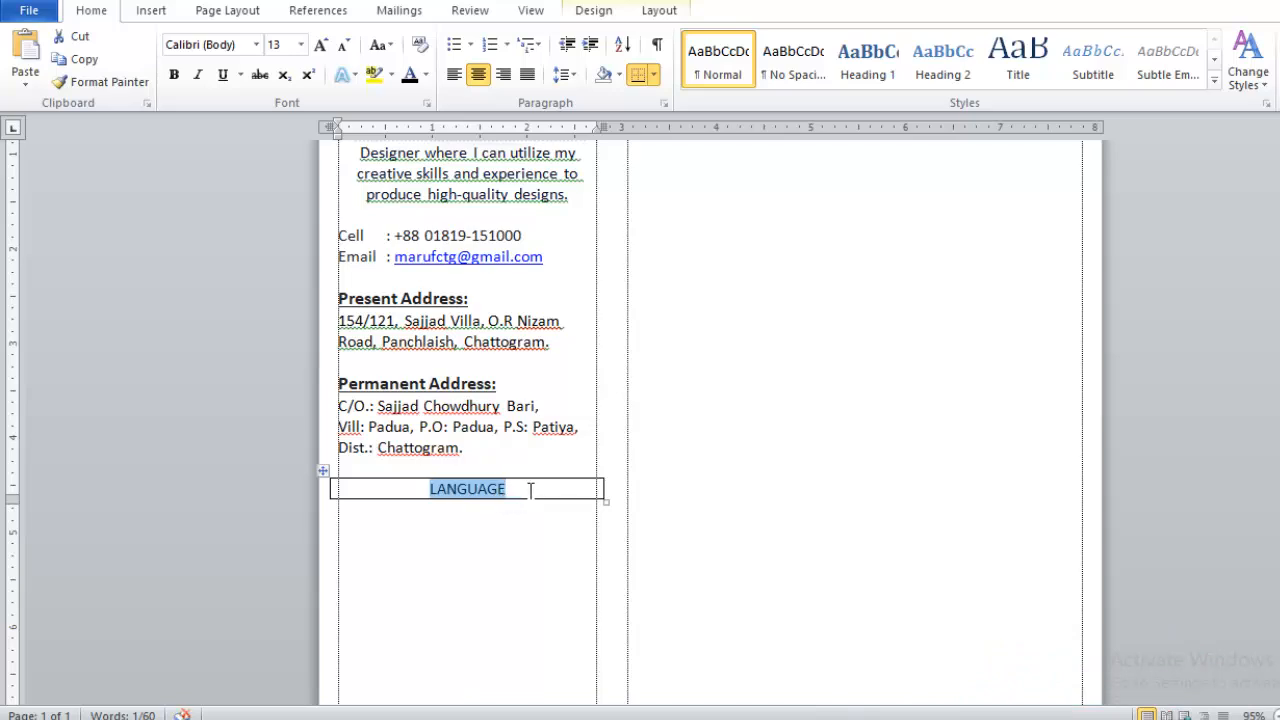
{"action": "key", "text": "ctrl+shift+period"}
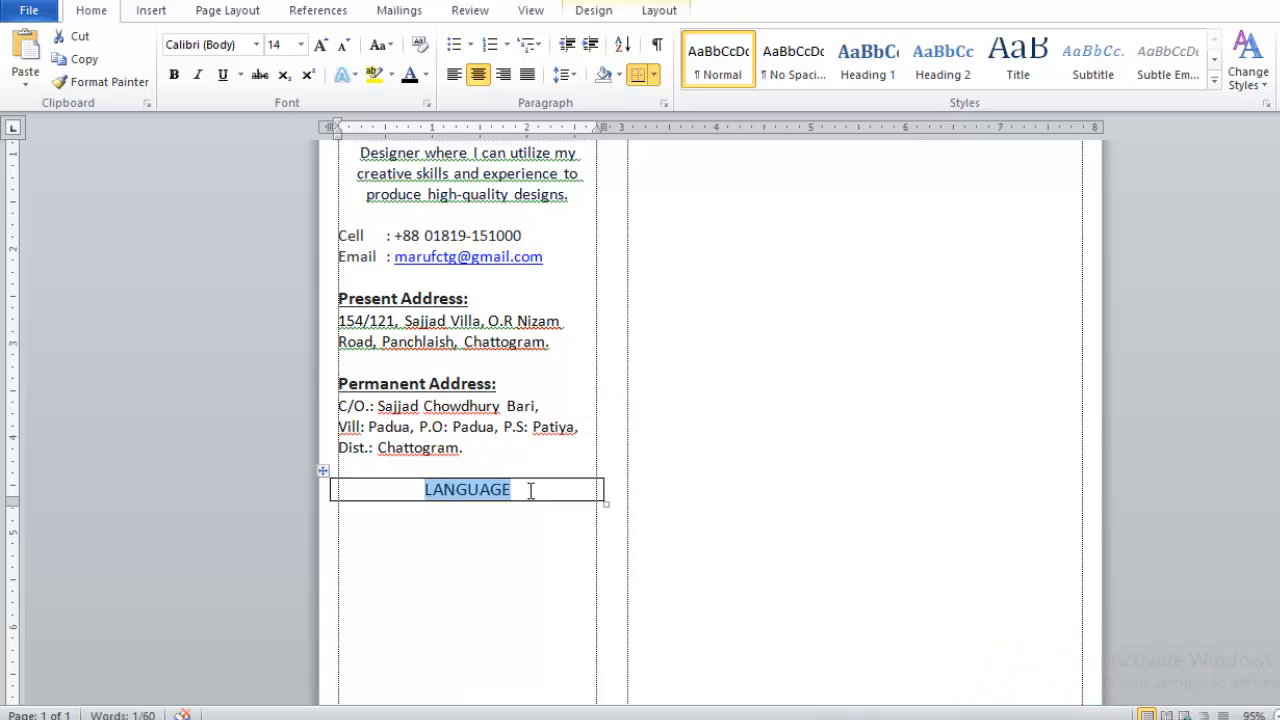
{"action": "left_click", "coordinate": [532, 490]}
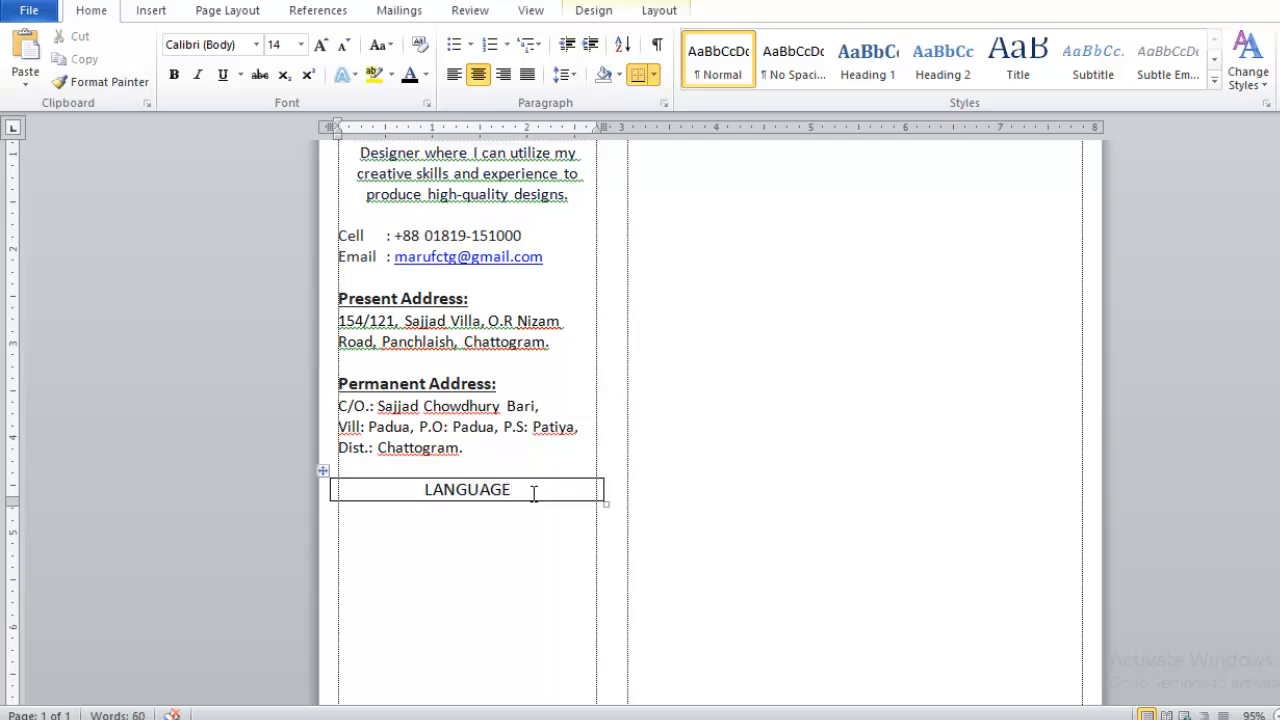
{"action": "left_click_drag", "start_coordinate": [531, 491], "coordinate": [414, 489]}
{"action": "key", "text": "ctrl+b"}
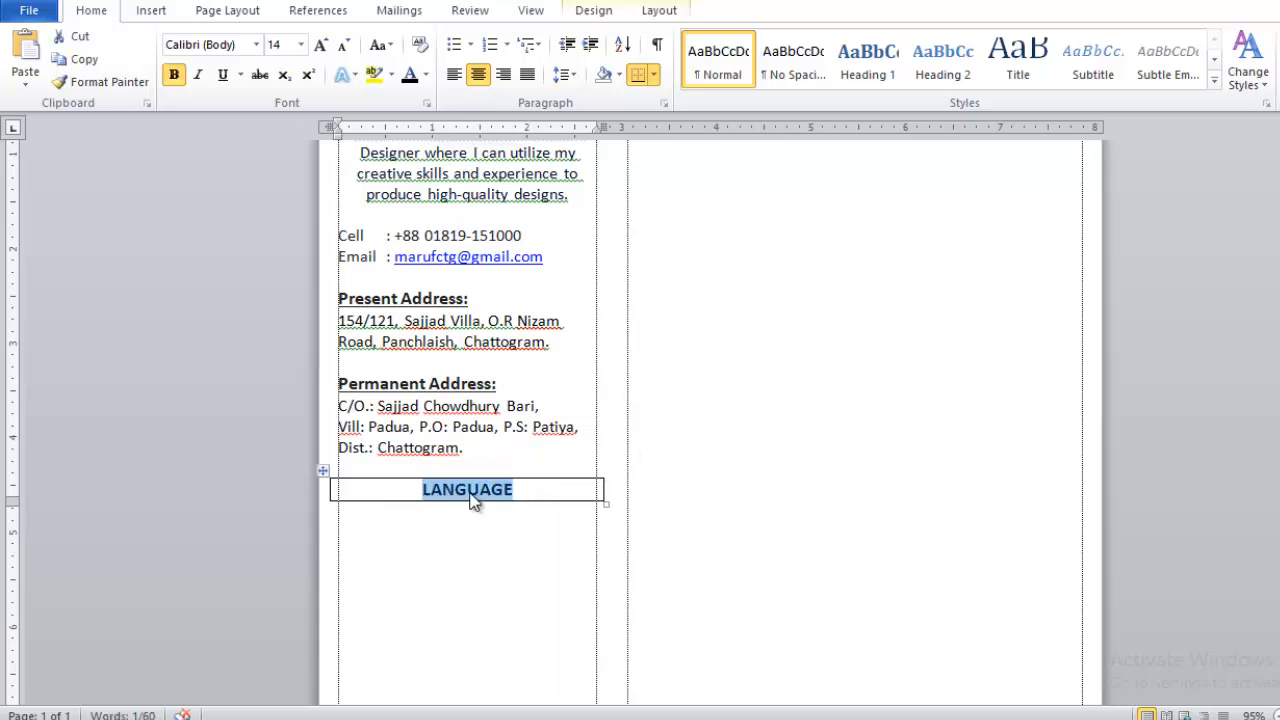
{"action": "scroll", "coordinate": [366, 500], "scroll_direction": "up", "scroll_amount": 1}
{"action": "scroll", "coordinate": [362, 508], "scroll_direction": "down", "scroll_amount": 1}
{"action": "scroll", "coordinate": [362, 508], "scroll_direction": "up", "scroll_amount": 5}
{"action": "scroll", "coordinate": [353, 227], "scroll_direction": "down", "scroll_amount": 6}
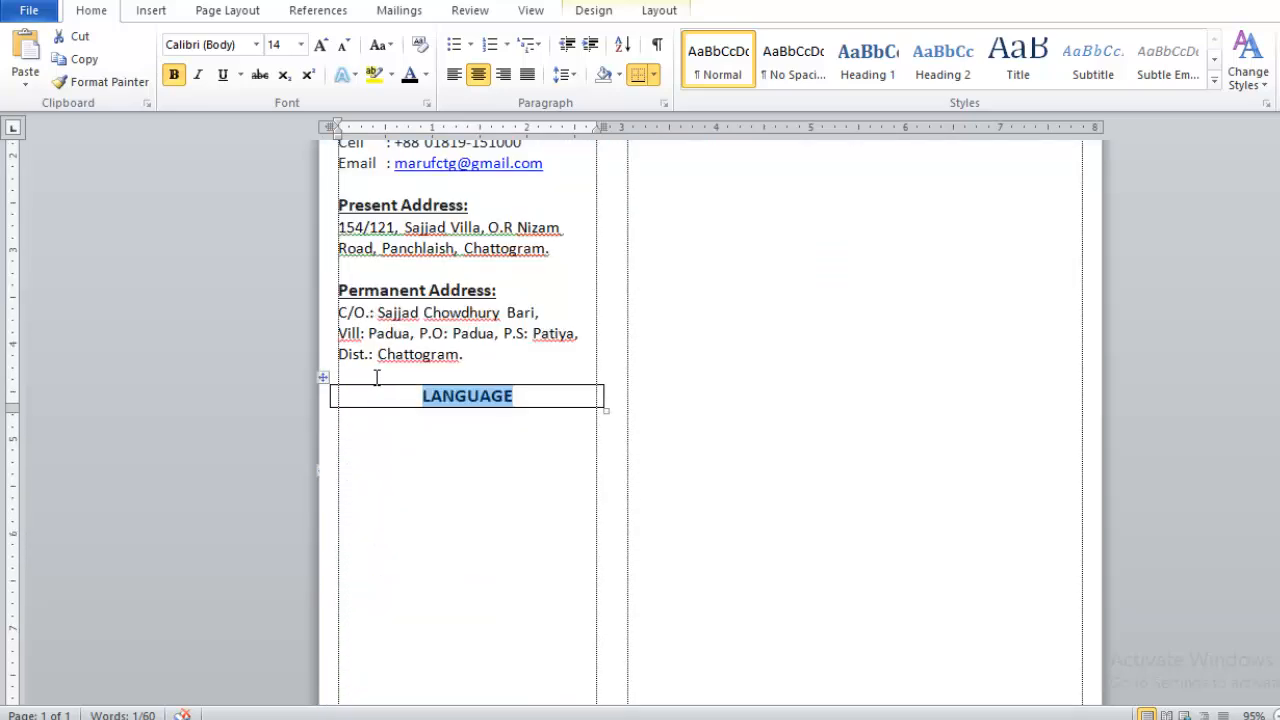
- Shade the LANGUAGE cell dark blue and make its heading text white
{"action": "left_click", "coordinate": [324, 378]}
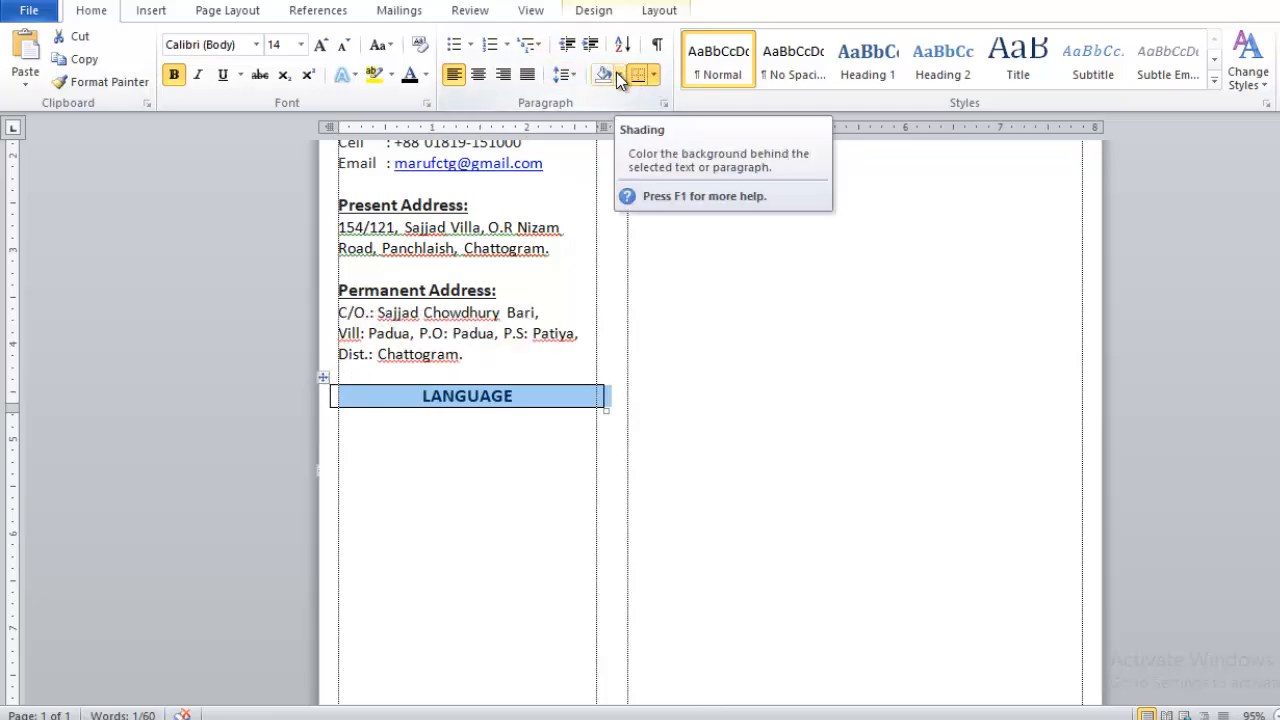
{"action": "left_click", "coordinate": [617, 75]}
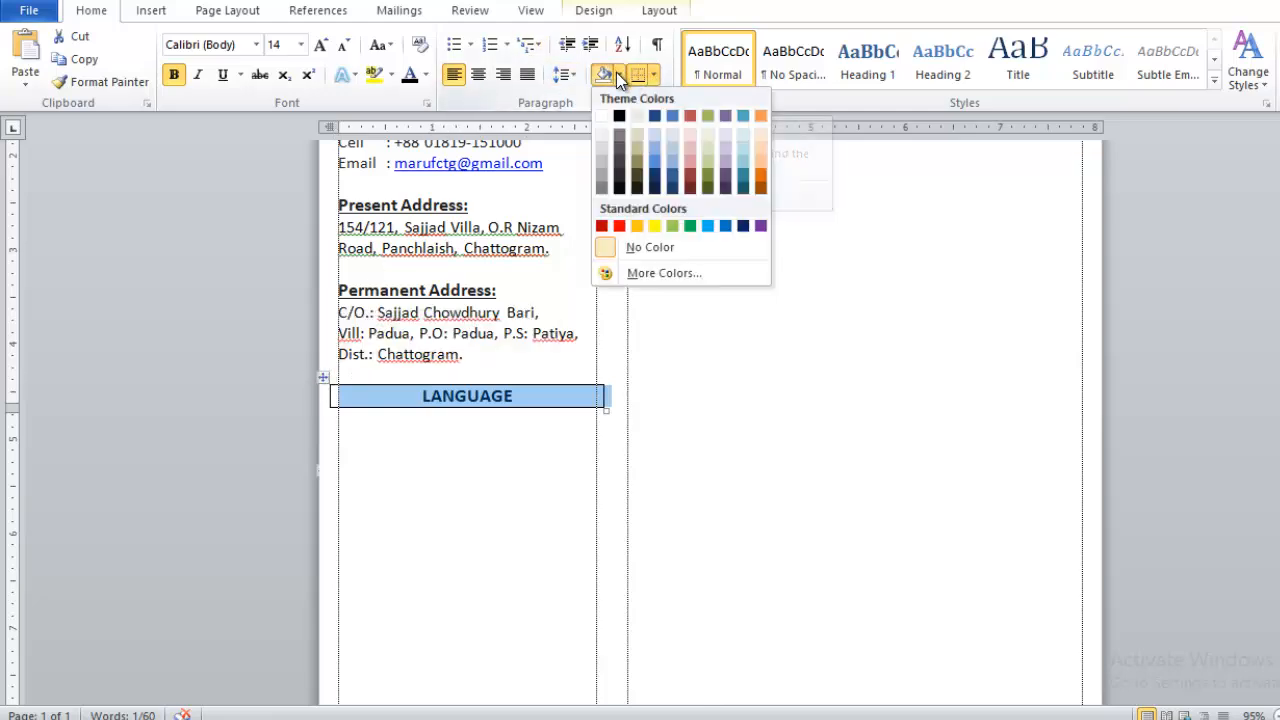
{"action": "left_click", "coordinate": [655, 177]}
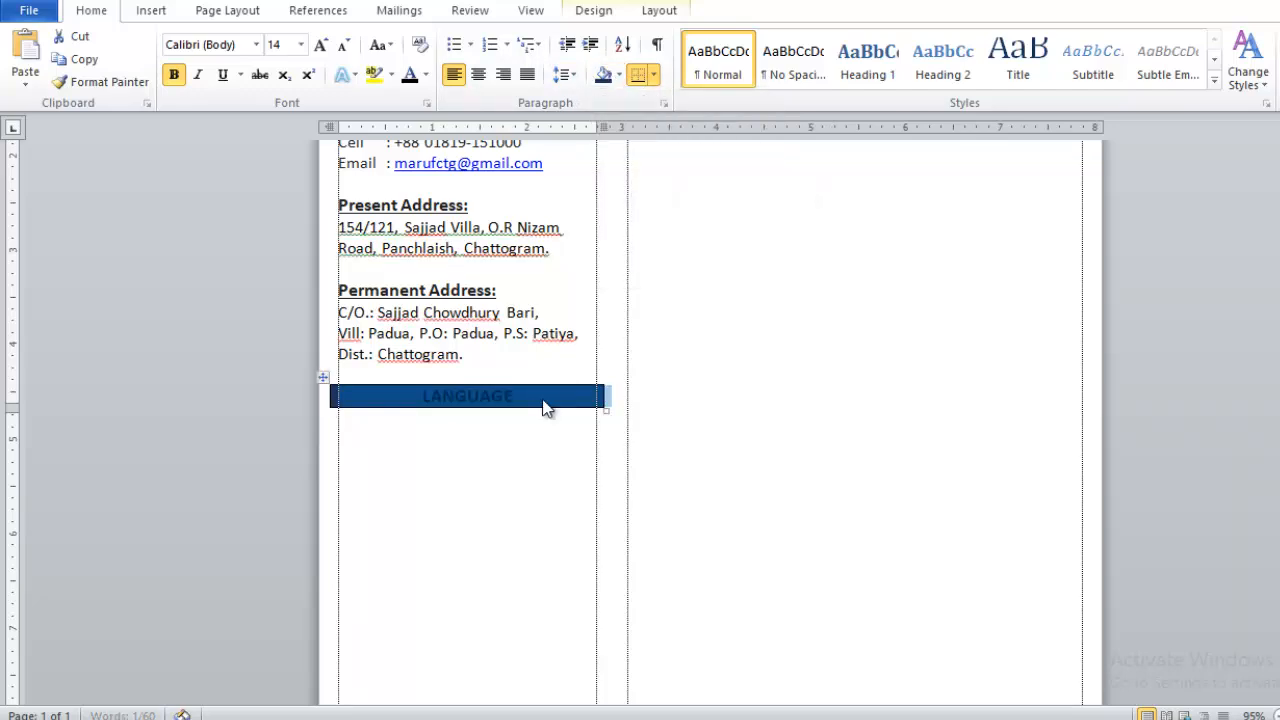
{"action": "left_click_drag", "start_coordinate": [528, 398], "coordinate": [483, 405]}
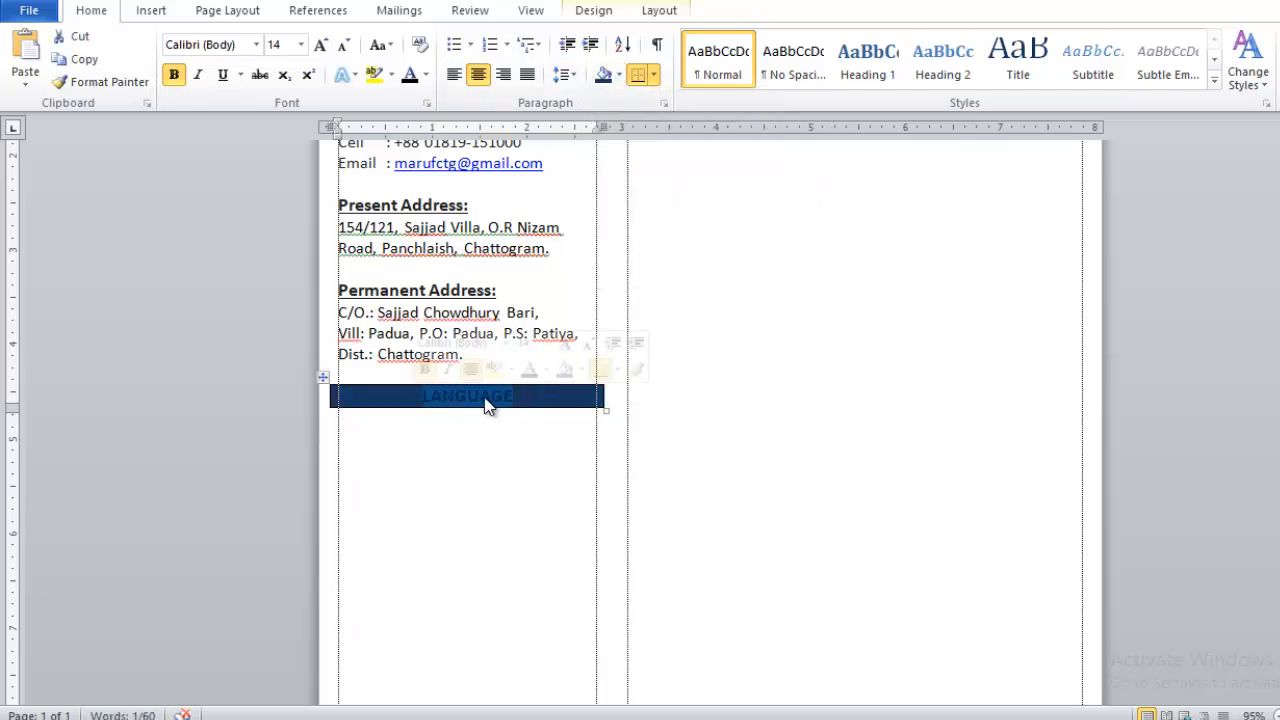
{"action": "left_click", "coordinate": [426, 75]}
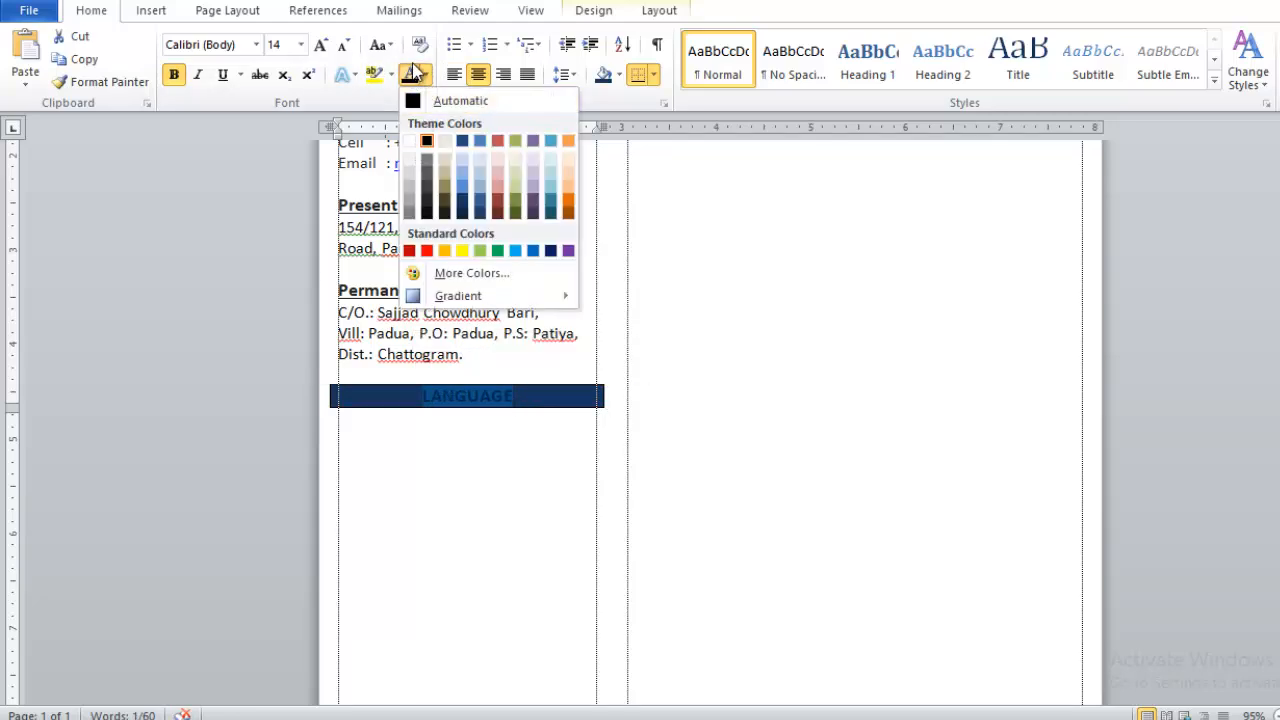
{"action": "left_click", "coordinate": [426, 75]}
{"action": "left_click", "coordinate": [426, 75]}
{"action": "left_click", "coordinate": [410, 145]}
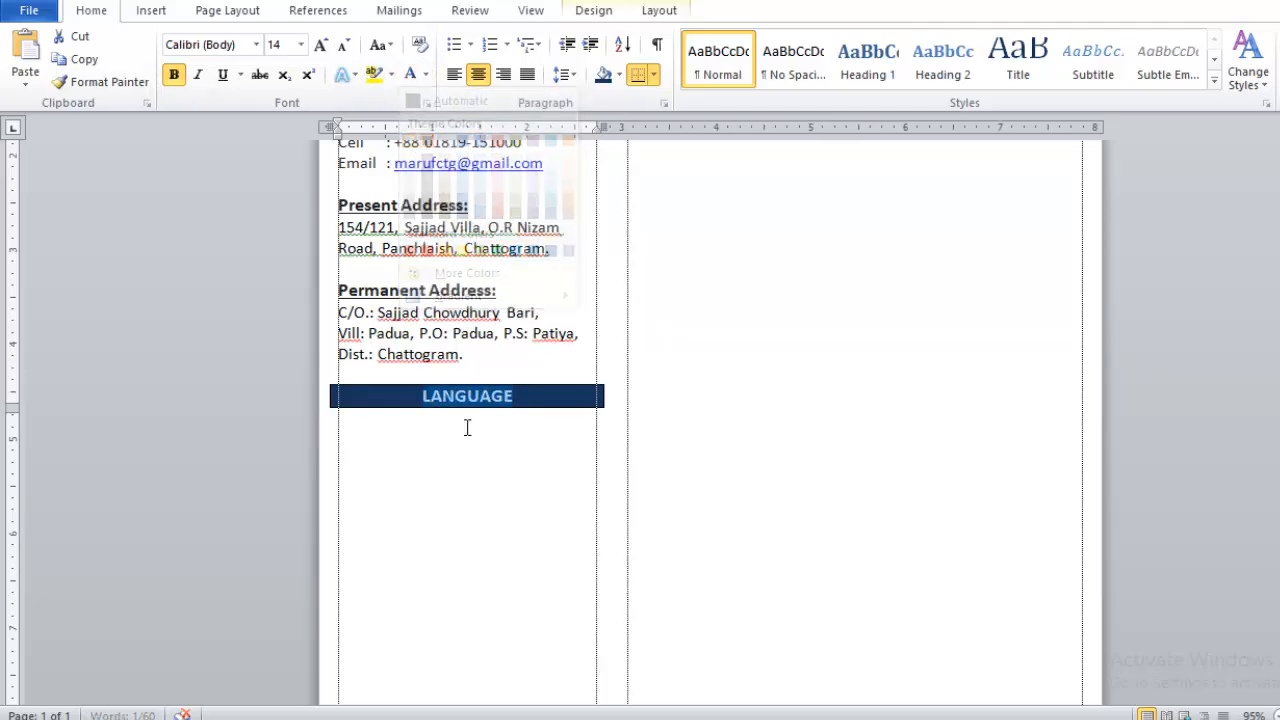
{"action": "left_click", "coordinate": [434, 428]}
{"action": "left_click", "coordinate": [470, 44]}
- Create a square-bulleted list of Bangla, English and Hindi under LANGUAGE
{"action": "left_click", "coordinate": [511, 219]}
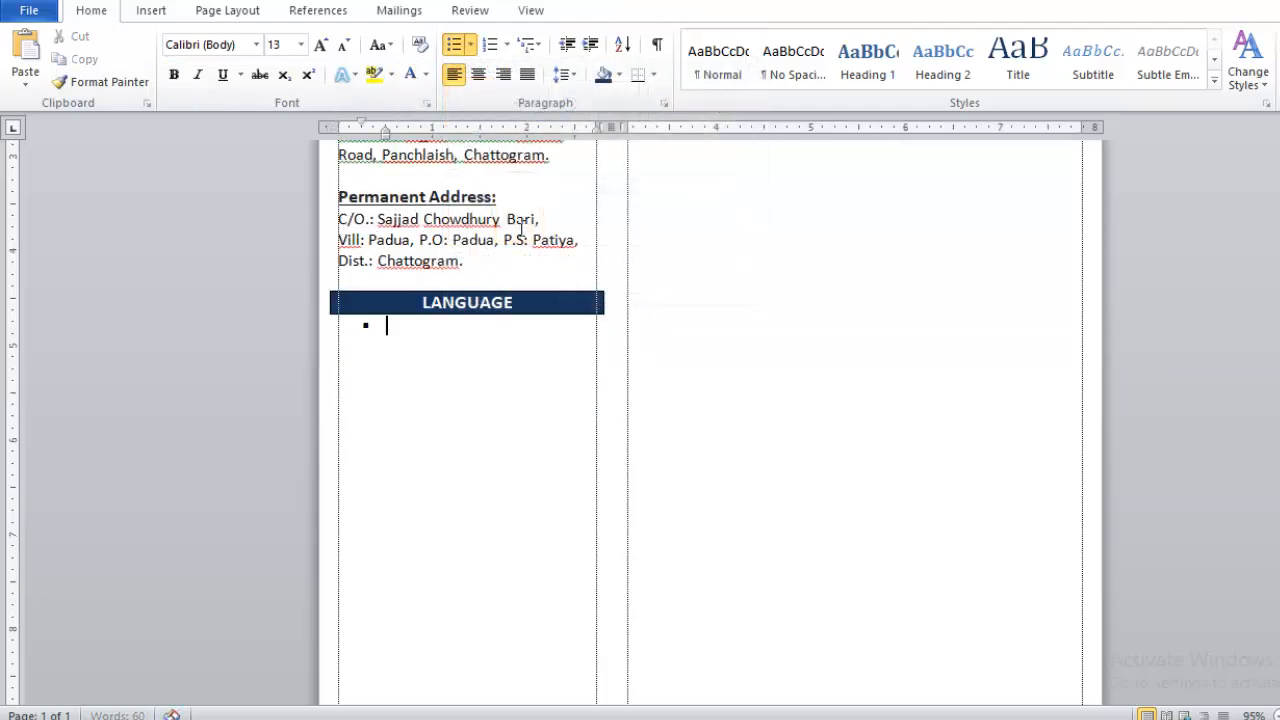
{"action": "left_click", "coordinate": [472, 43]}
{"action": "left_click", "coordinate": [474, 40]}
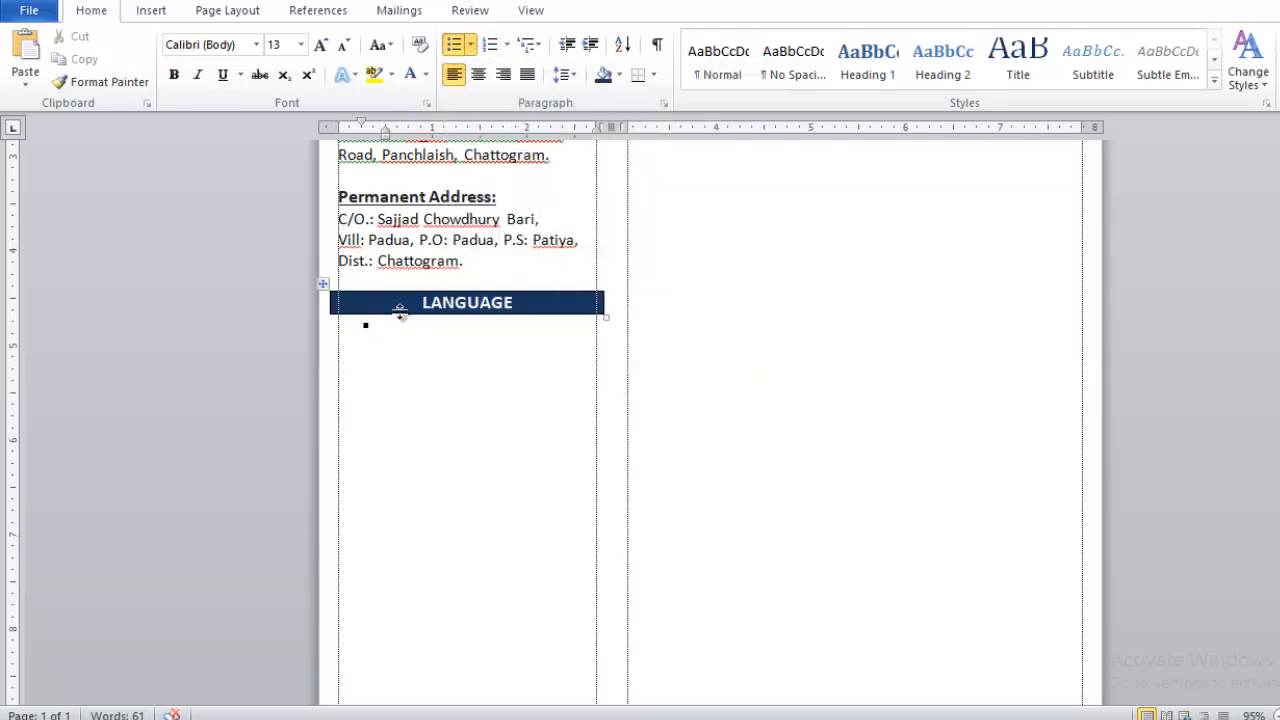
{"action": "type", "text": "Bangla"}
{"action": "key", "text": "Return"}
{"action": "type", "text": "English"}
{"action": "key", "text": "Return"}
{"action": "type", "text": "Hindi"}
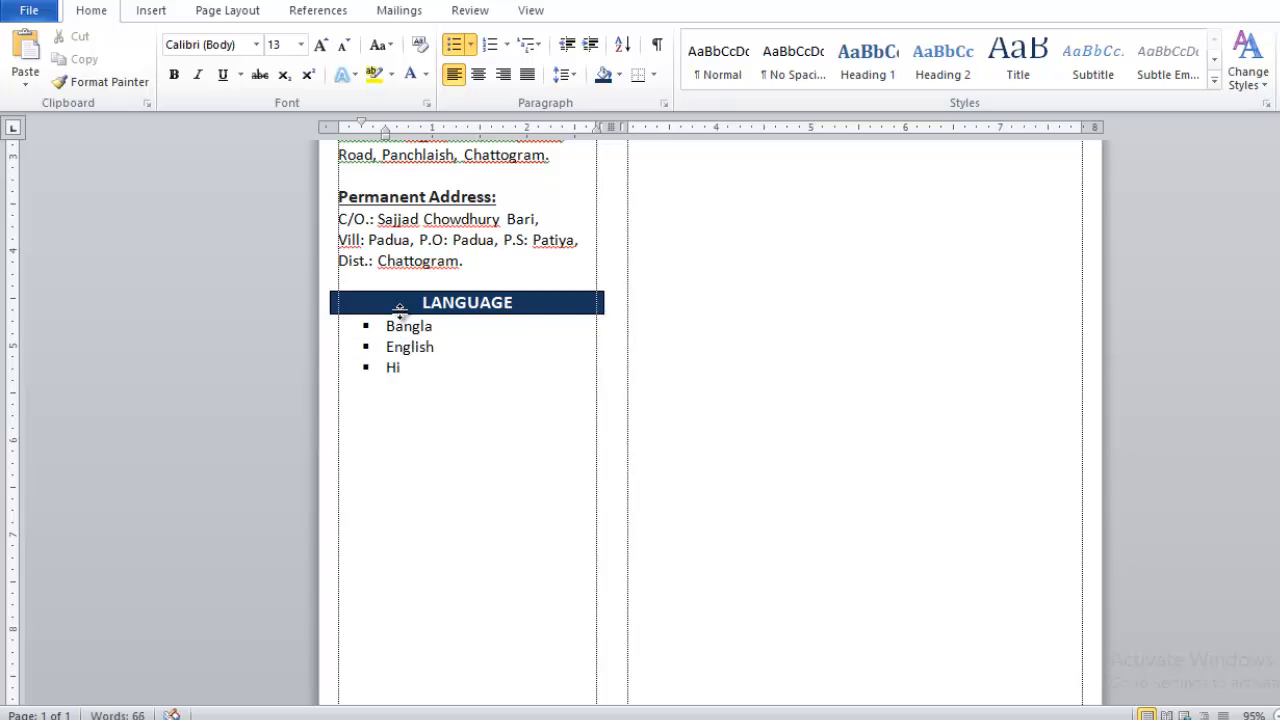
{"action": "key", "text": "Return"}
{"action": "key", "text": "Return"}
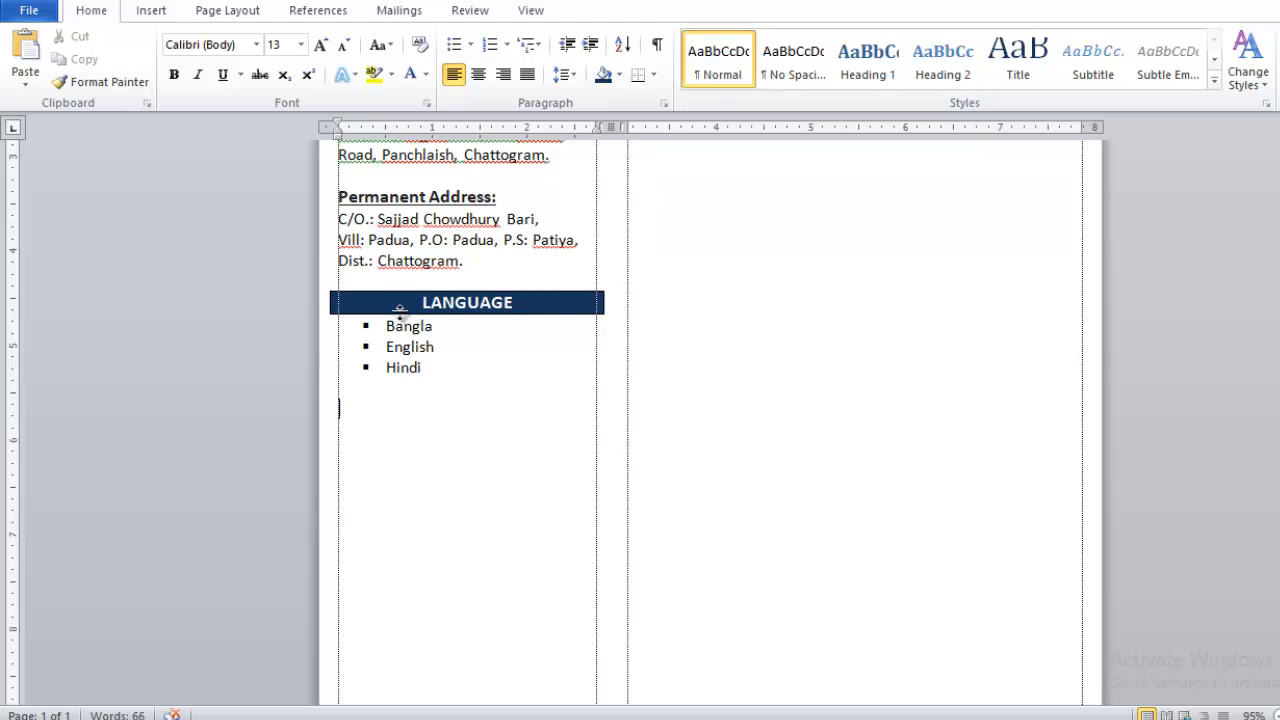
- Insert an unbulleted 8 pt spacer line above Bangla, then select the heading with Bangla
{"action": "left_click", "coordinate": [387, 326]}
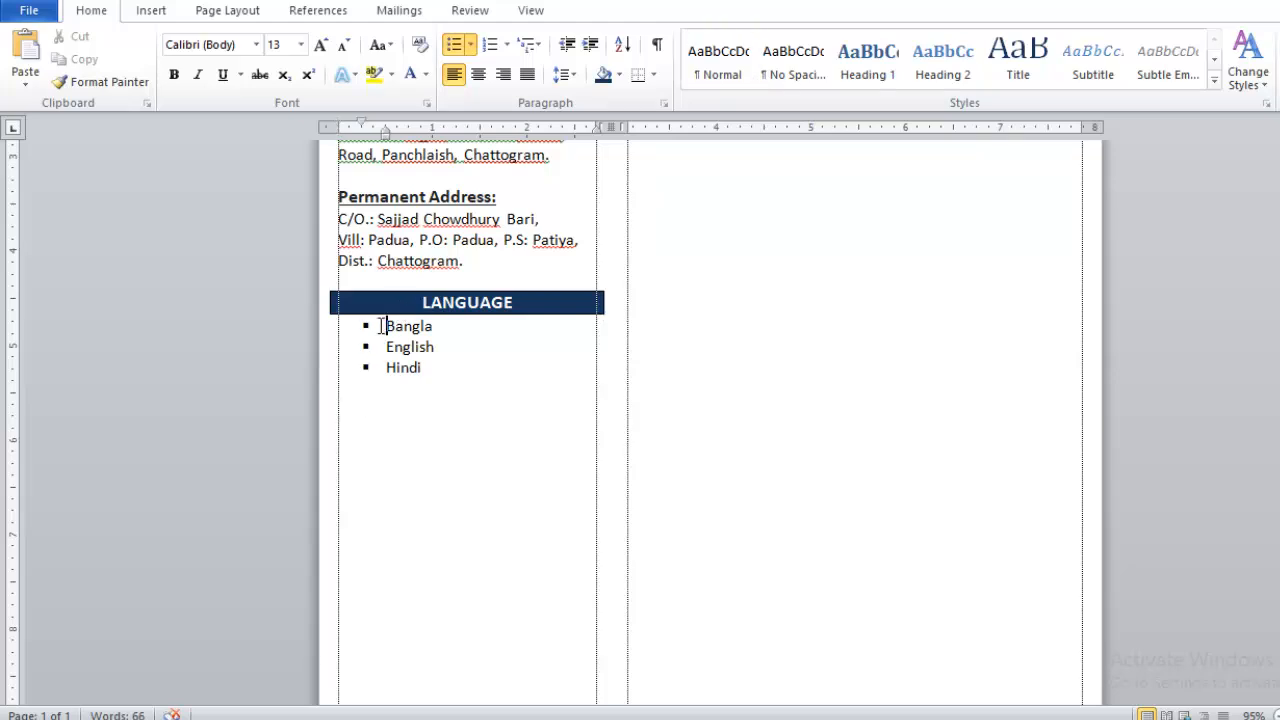
{"action": "key", "text": "Return"}
{"action": "key", "text": "Up"}
{"action": "key", "text": "BackSpace"}
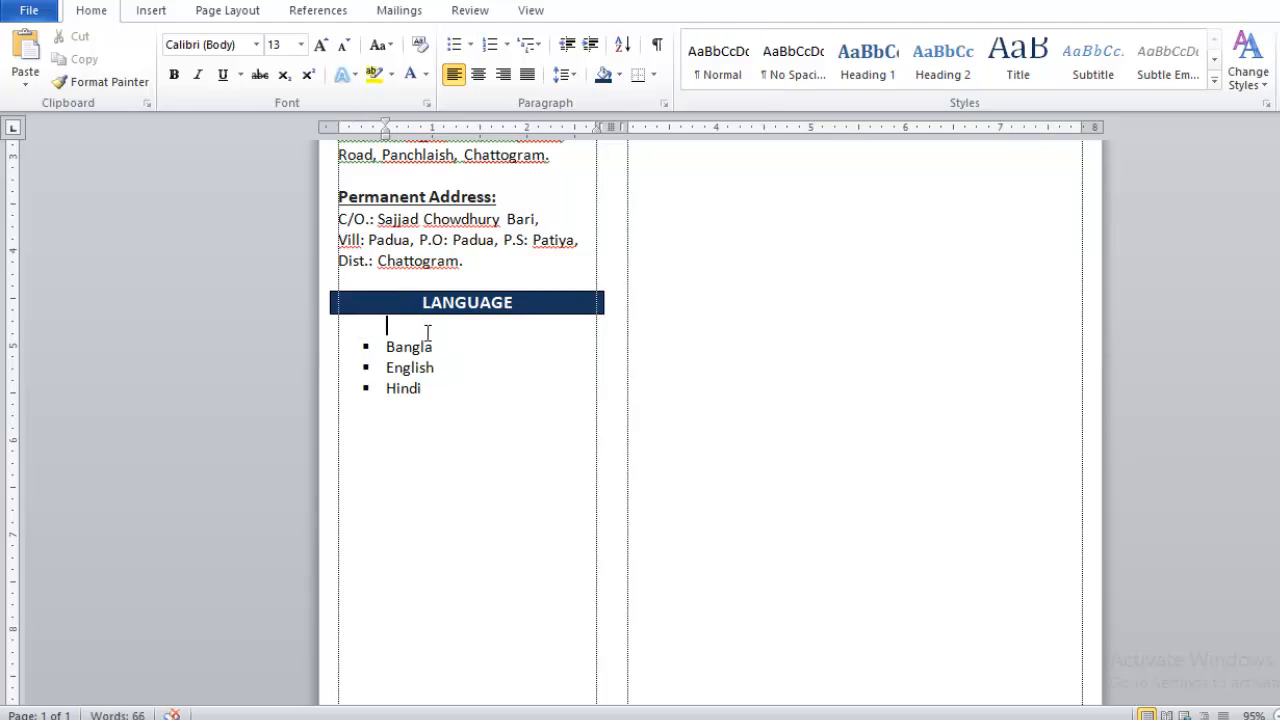
{"action": "left_click", "coordinate": [282, 45]}
{"action": "key", "text": "Return"}
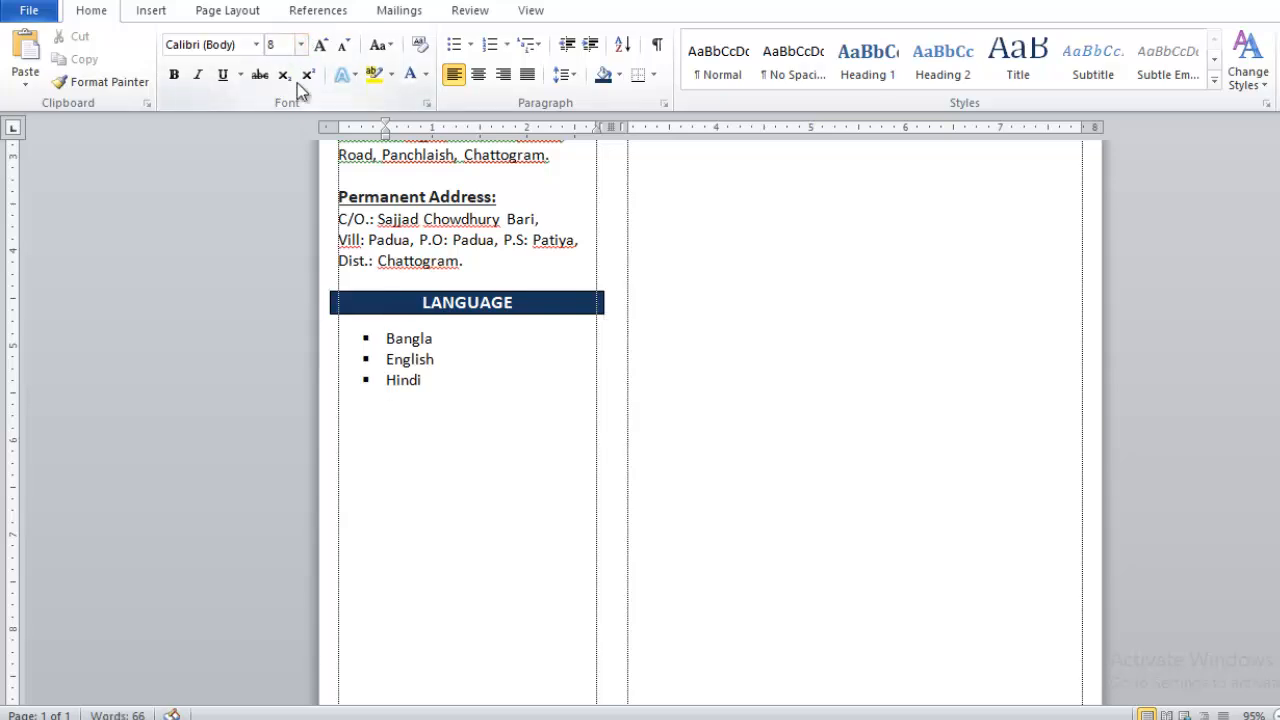
{"action": "left_click", "coordinate": [378, 405]}
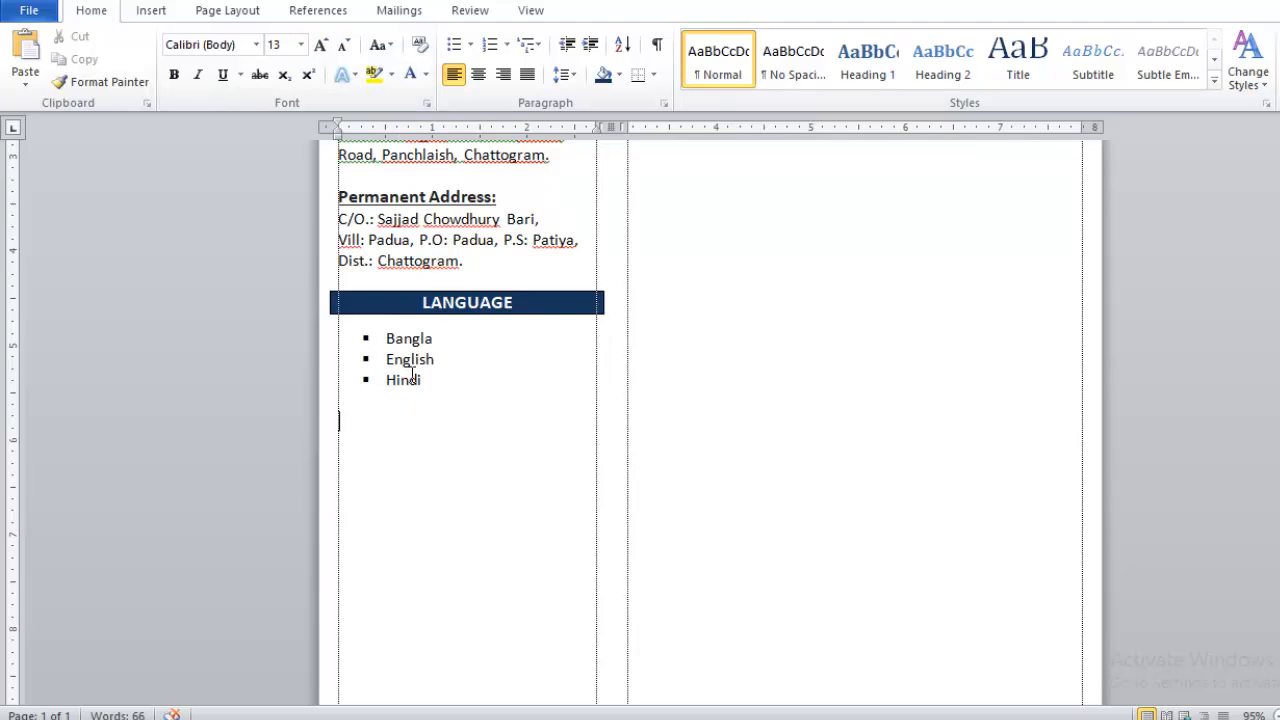
{"action": "left_click_drag", "start_coordinate": [430, 338], "coordinate": [349, 314]}
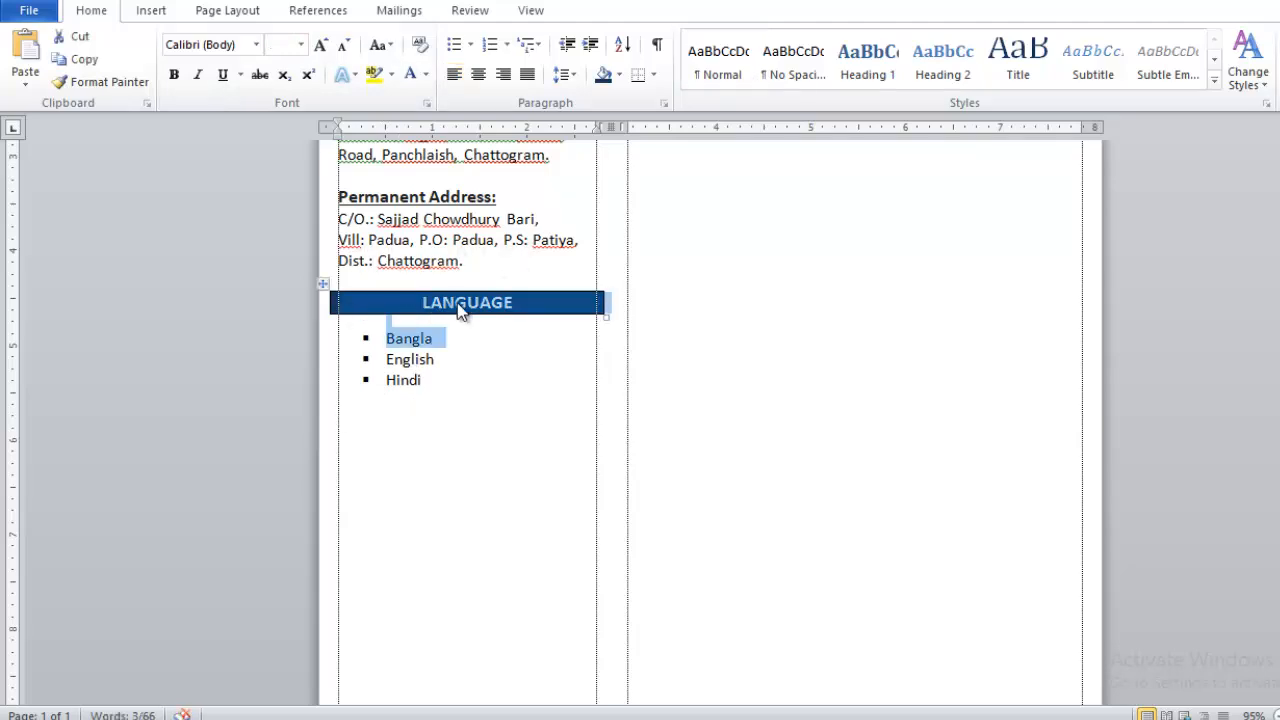
- Retitle the copied second header as uppercase EXPERTISE
{"action": "left_click", "coordinate": [343, 433]}
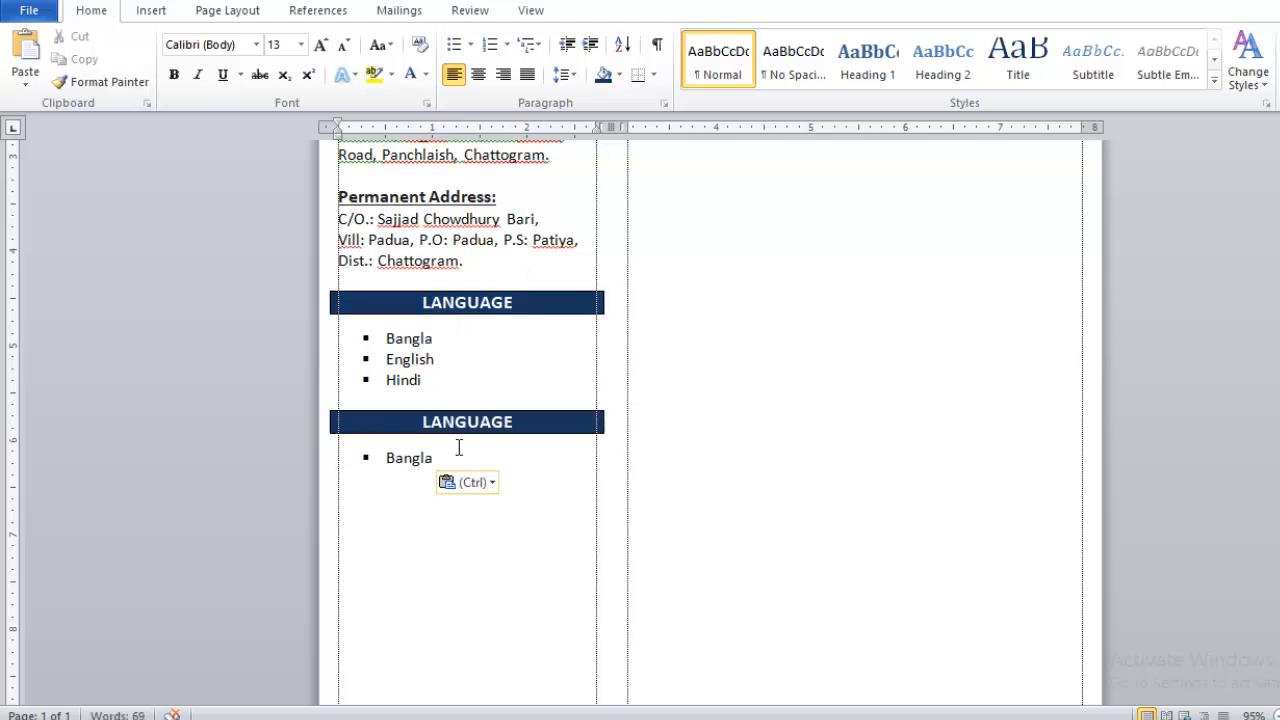
{"action": "double_click", "coordinate": [486, 430]}
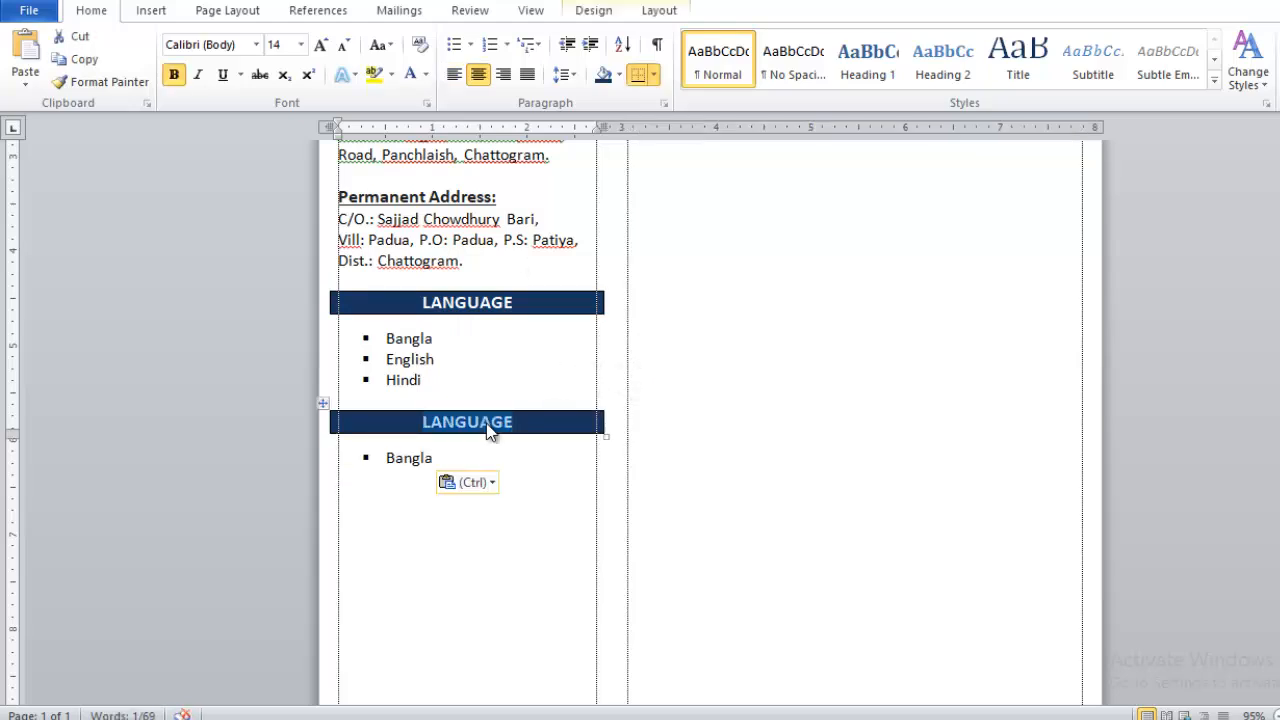
{"action": "type", "text": "Expertise"}
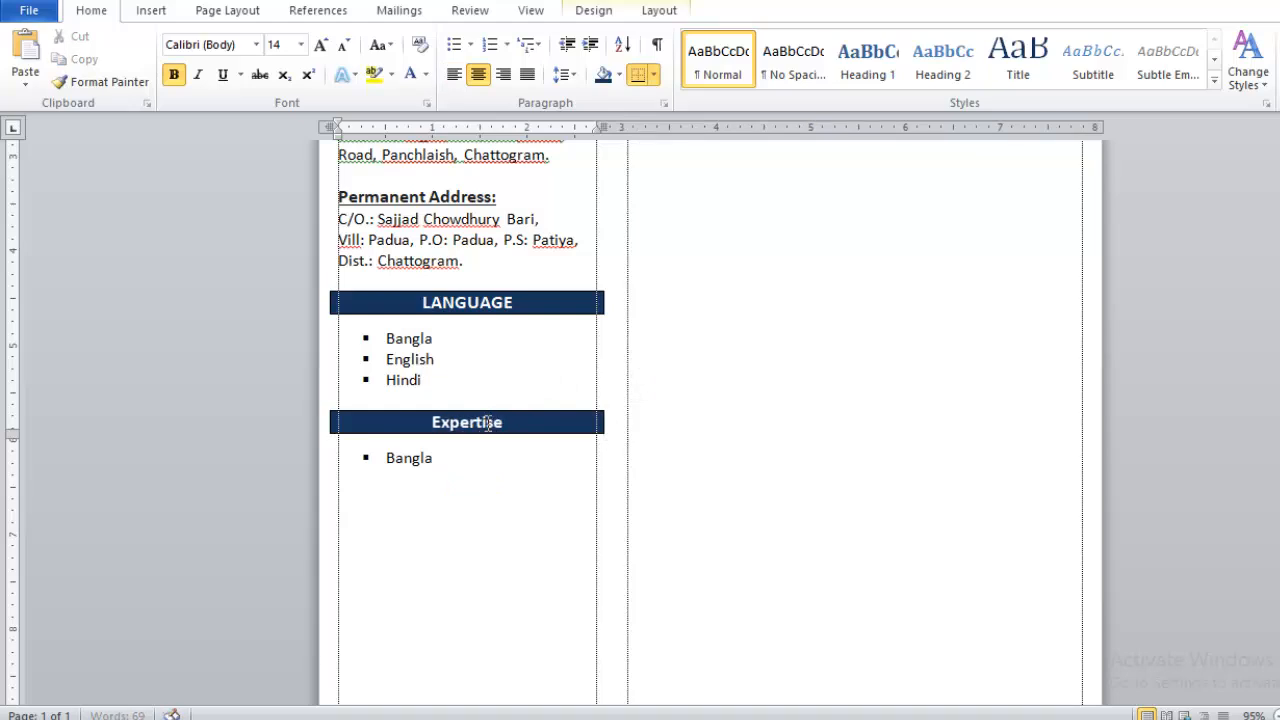
{"action": "double_click", "coordinate": [489, 422]}
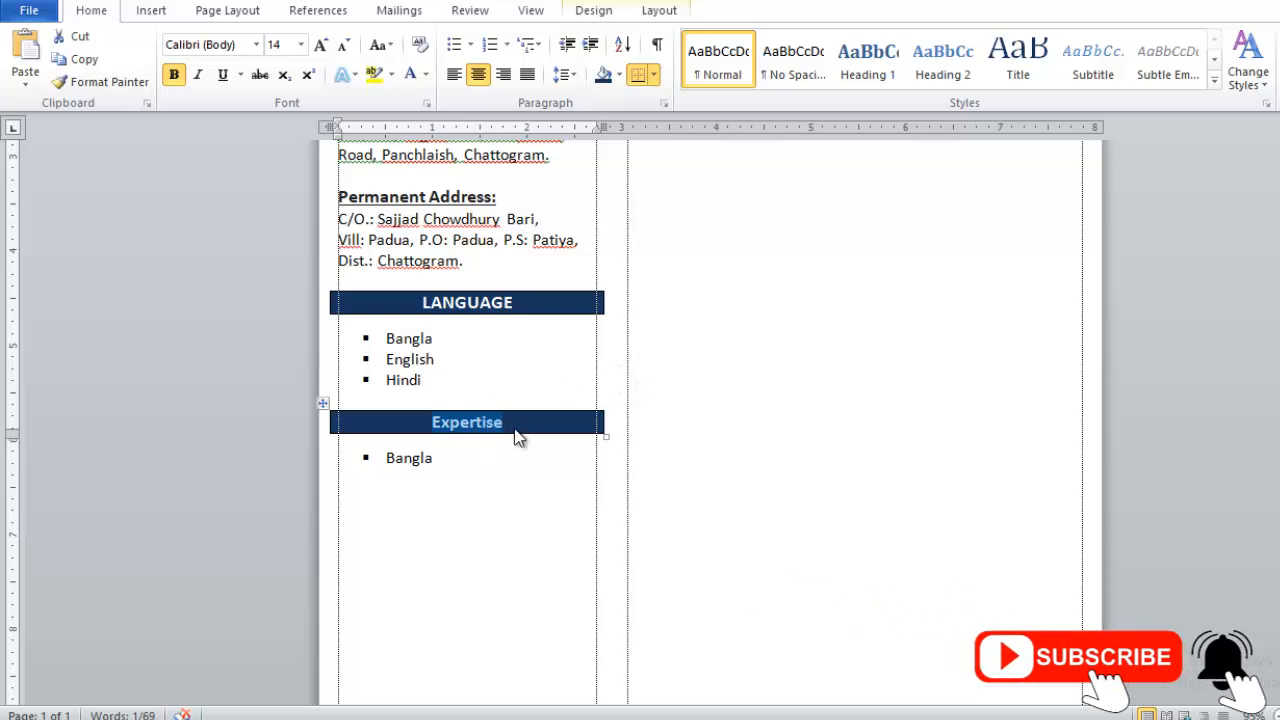
{"action": "key", "text": "shift+F3"}
- Replace the leftover Bangla bullet with Management Skills, Creativity and Digital Marketing, correcting 'Deigital'
{"action": "double_click", "coordinate": [430, 473]}
{"action": "key", "text": "BackSpace"}
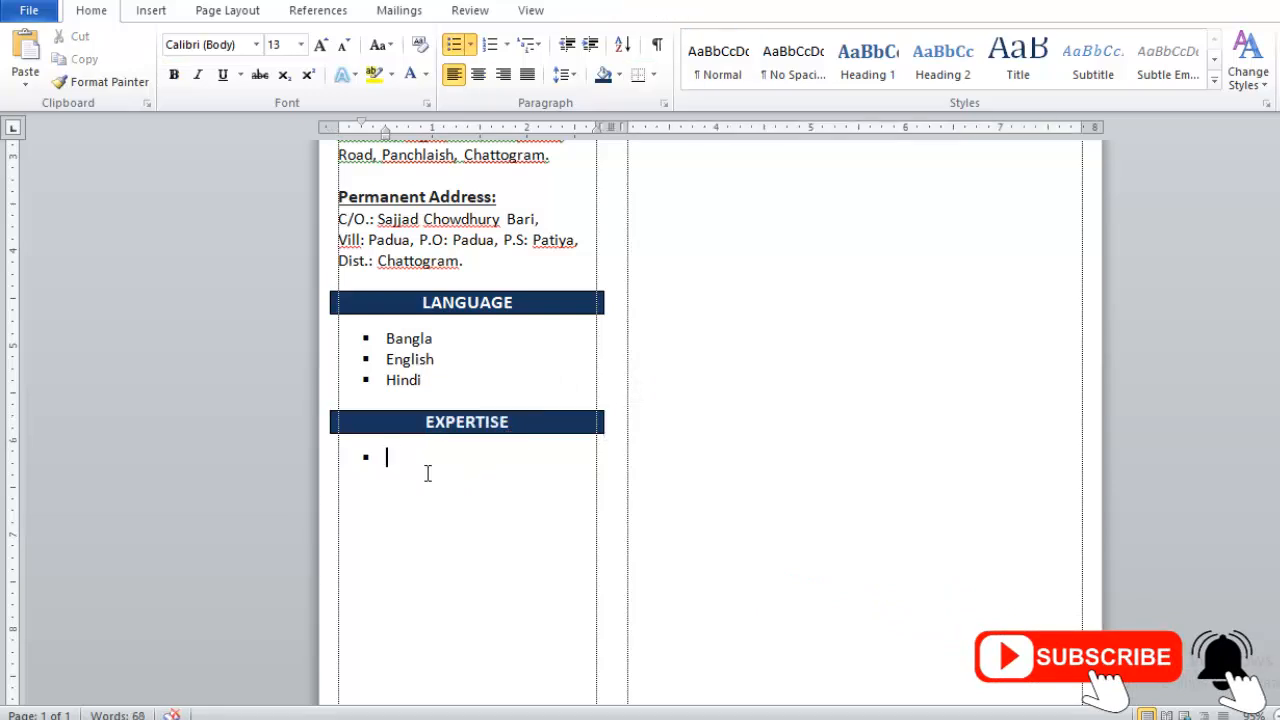
{"action": "type", "text": "Management Skills"}
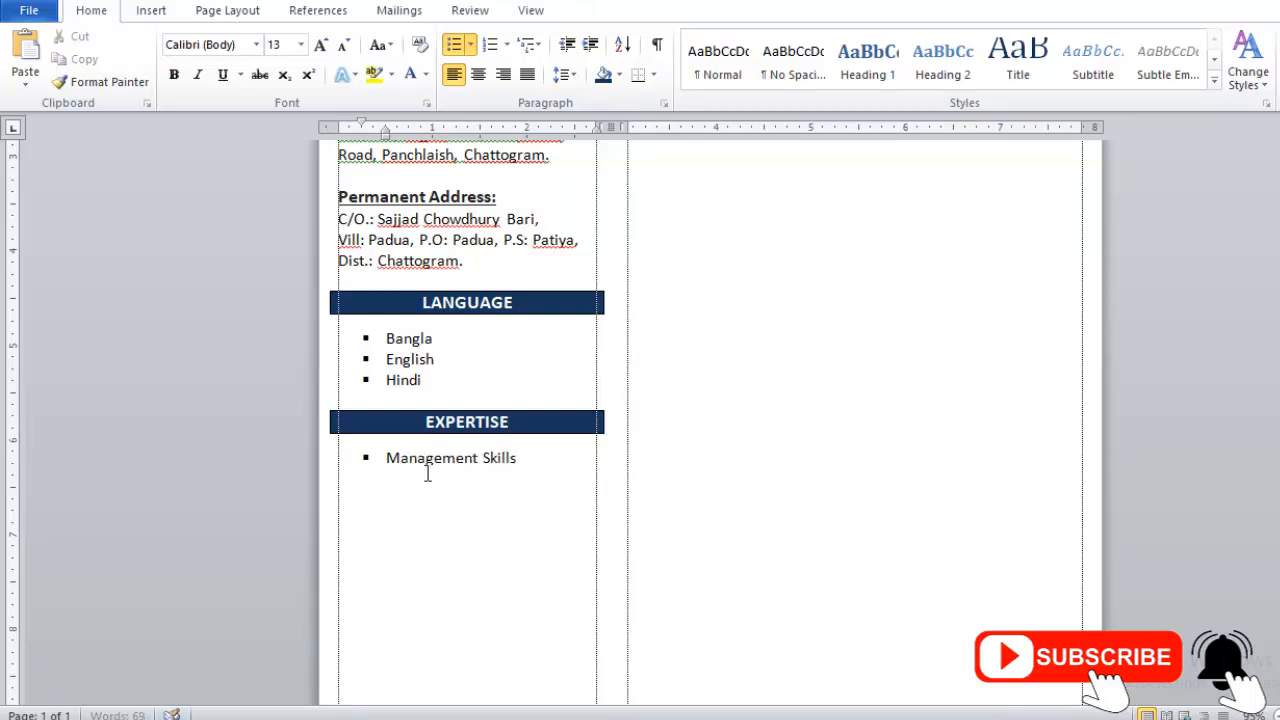
{"action": "key", "text": "Return"}
{"action": "type", "text": "Creativity"}
{"action": "key", "text": "Return"}
{"action": "type", "text": "Deigital Marketing"}
{"action": "key", "text": "Return"}
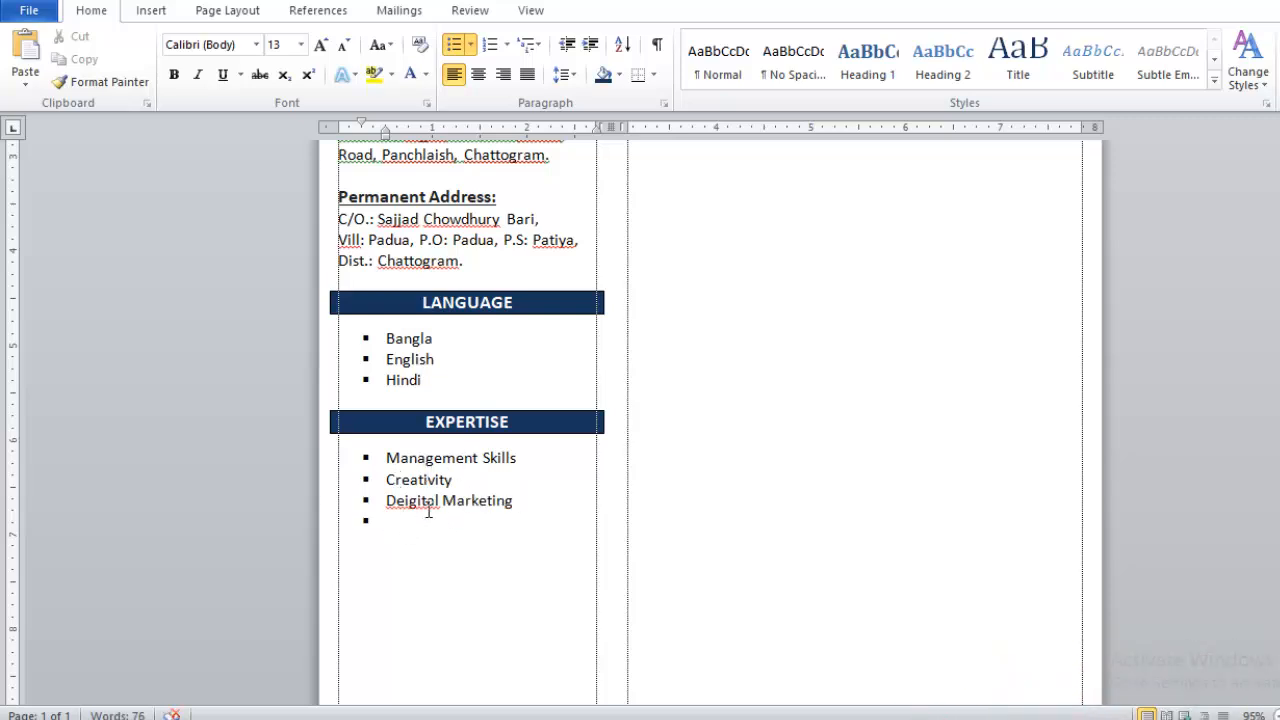
{"action": "right_click", "coordinate": [419, 500]}
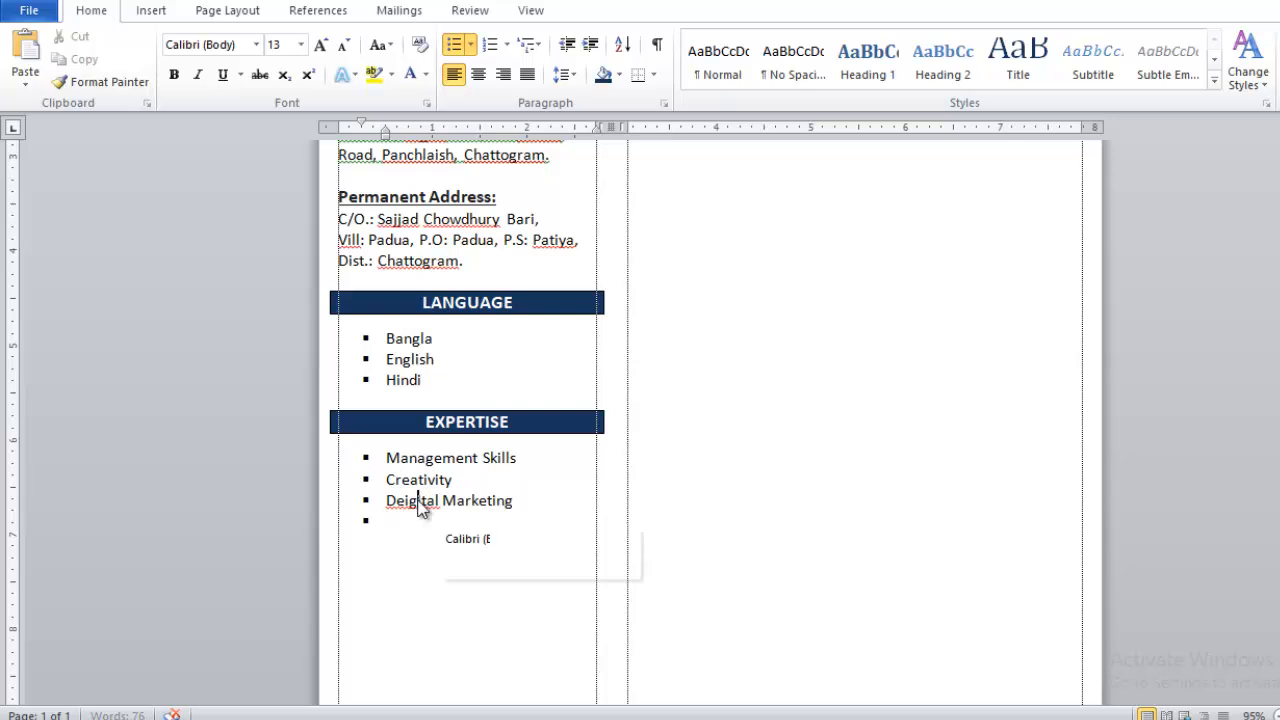
{"action": "left_click", "coordinate": [506, 200]}
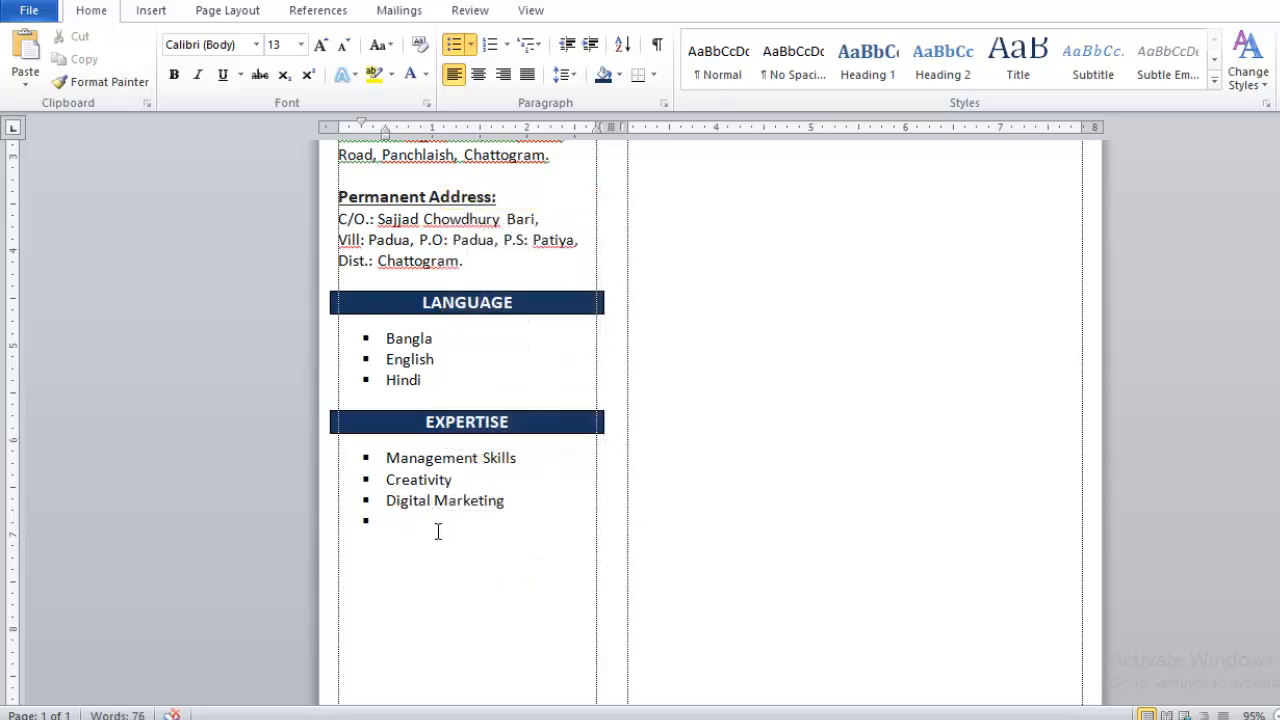
- Add Negotiation, Critical Thinking and Leadership bullets to complete the Expertise list
{"action": "type", "text": "Negotiation"}
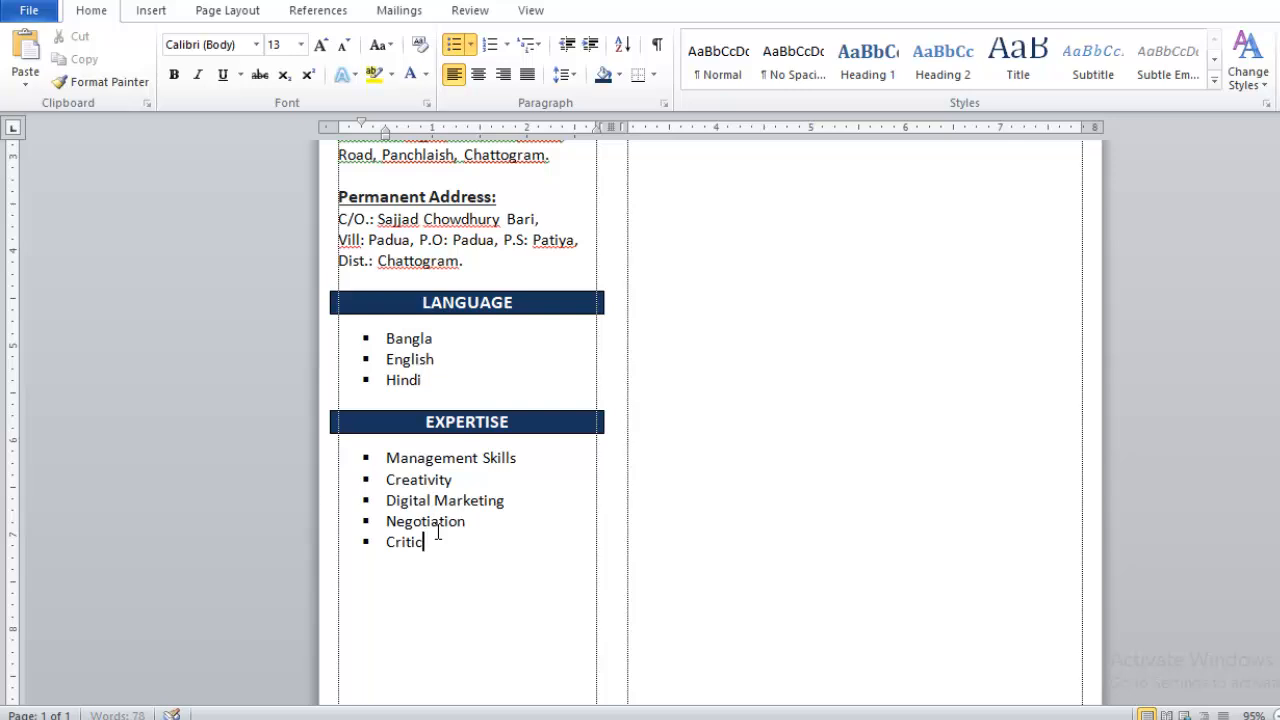
{"action": "type", "text": "ing"}
{"action": "key", "text": "Return"}
{"action": "type", "text": "L"}
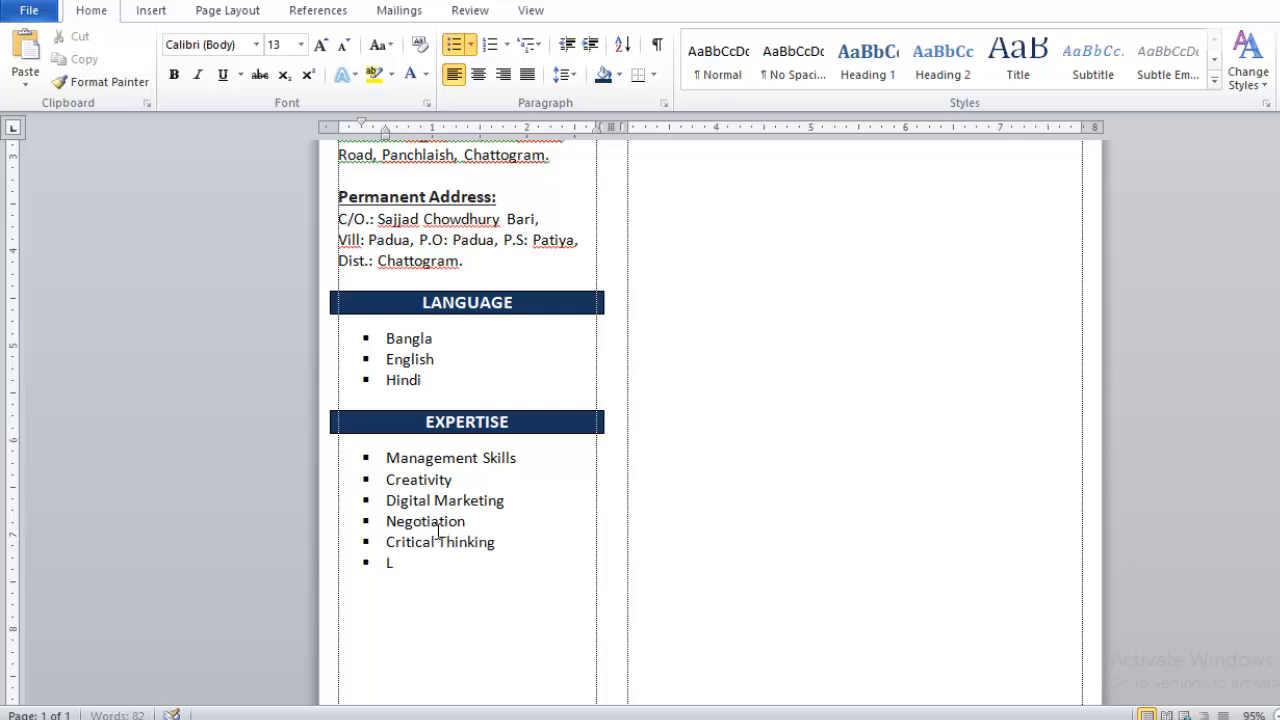
{"action": "key", "text": "BackSpace"}
{"action": "type", "text": "Leadership"}
{"action": "key", "text": "Return"}
{"action": "key", "text": "Return"}
{"action": "scroll", "coordinate": [480, 466], "scroll_direction": "up", "scroll_amount": 8}
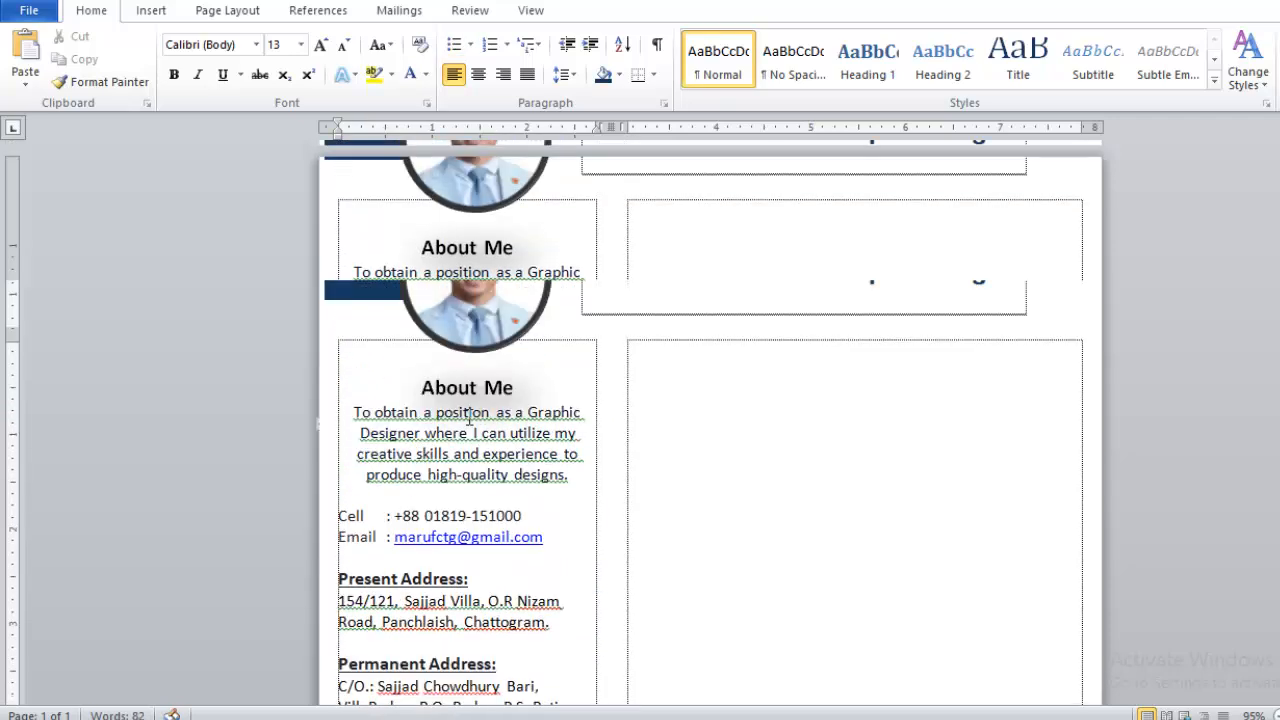
{"action": "scroll", "coordinate": [478, 448], "scroll_direction": "down", "scroll_amount": 10}
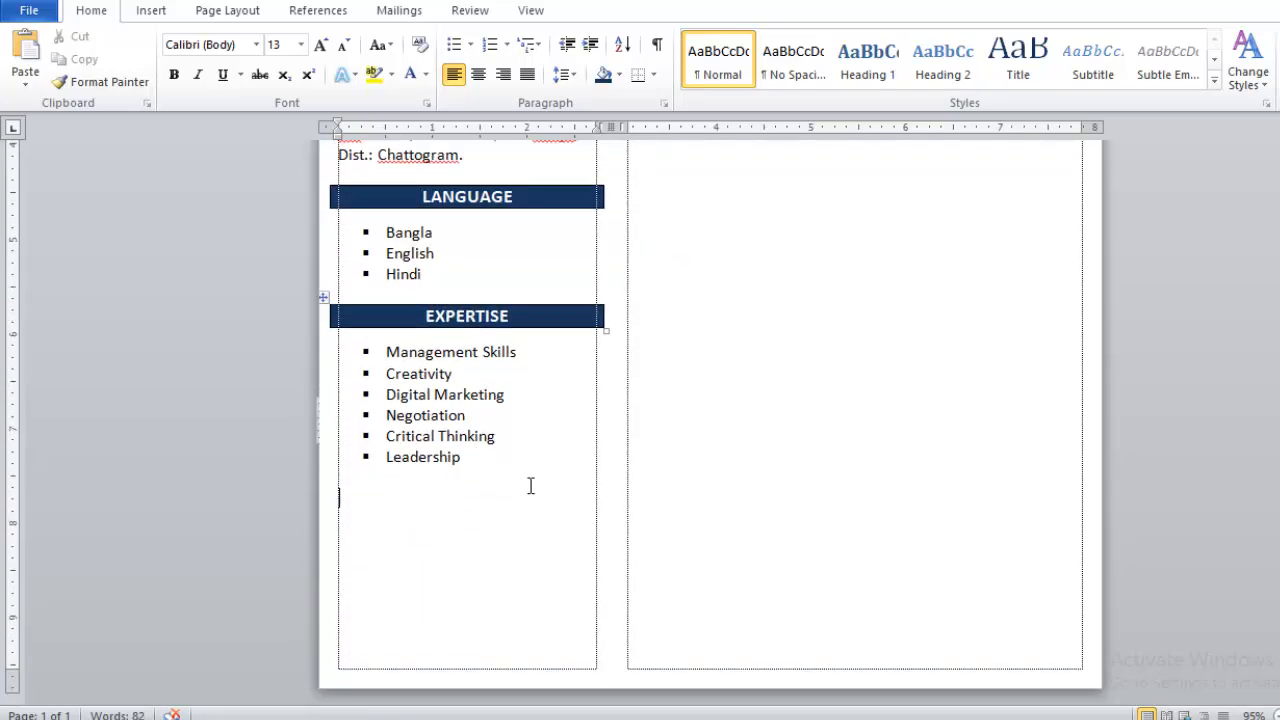
{"action": "scroll", "coordinate": [481, 480], "scroll_direction": "up", "scroll_amount": 8}
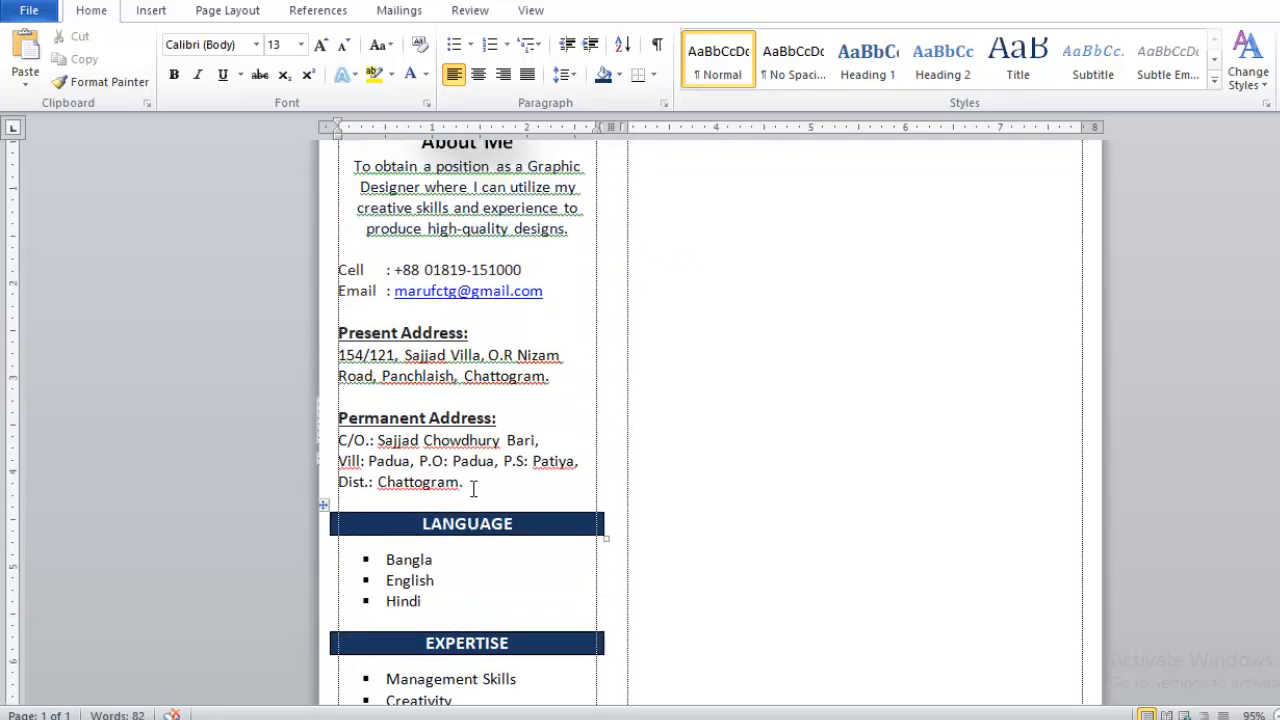
- Enlarge the About Me paragraph, Cell and Email lines, and both address blocks to 14 pt
{"action": "left_click", "coordinate": [456, 345]}
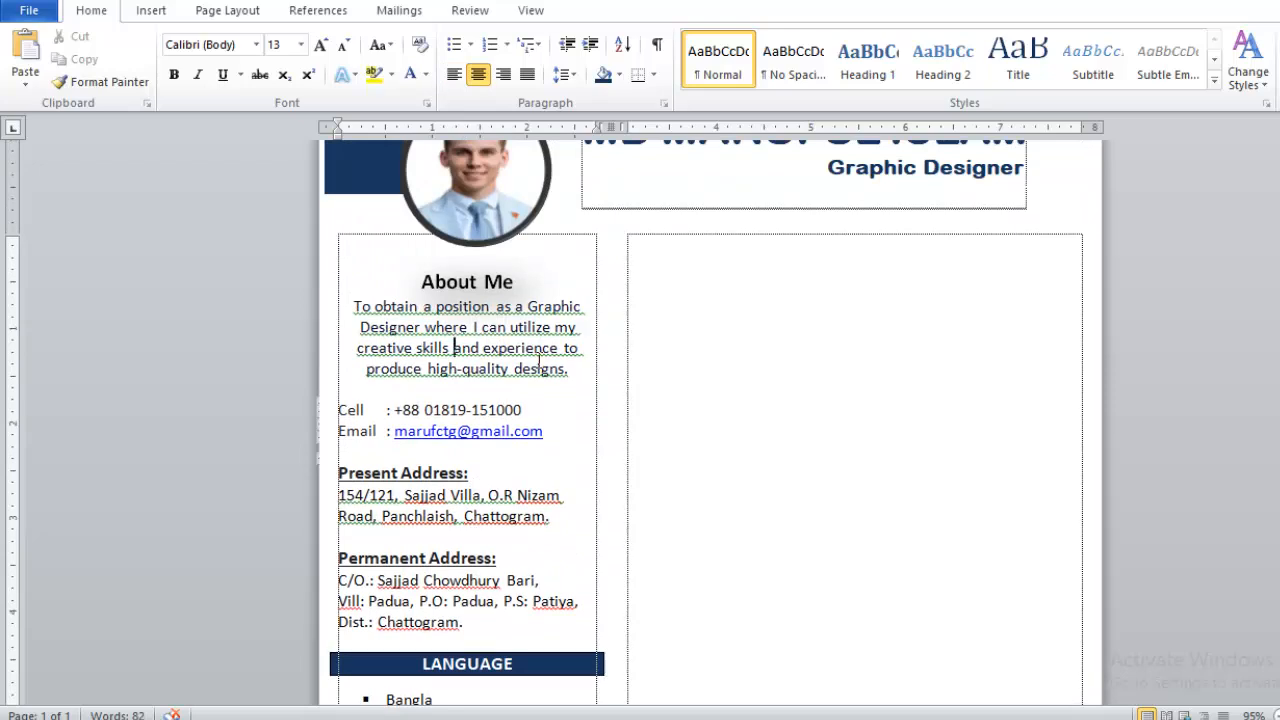
{"action": "left_click_drag", "start_coordinate": [538, 361], "coordinate": [356, 310]}
{"action": "key", "text": "ctrl+bracketright"}
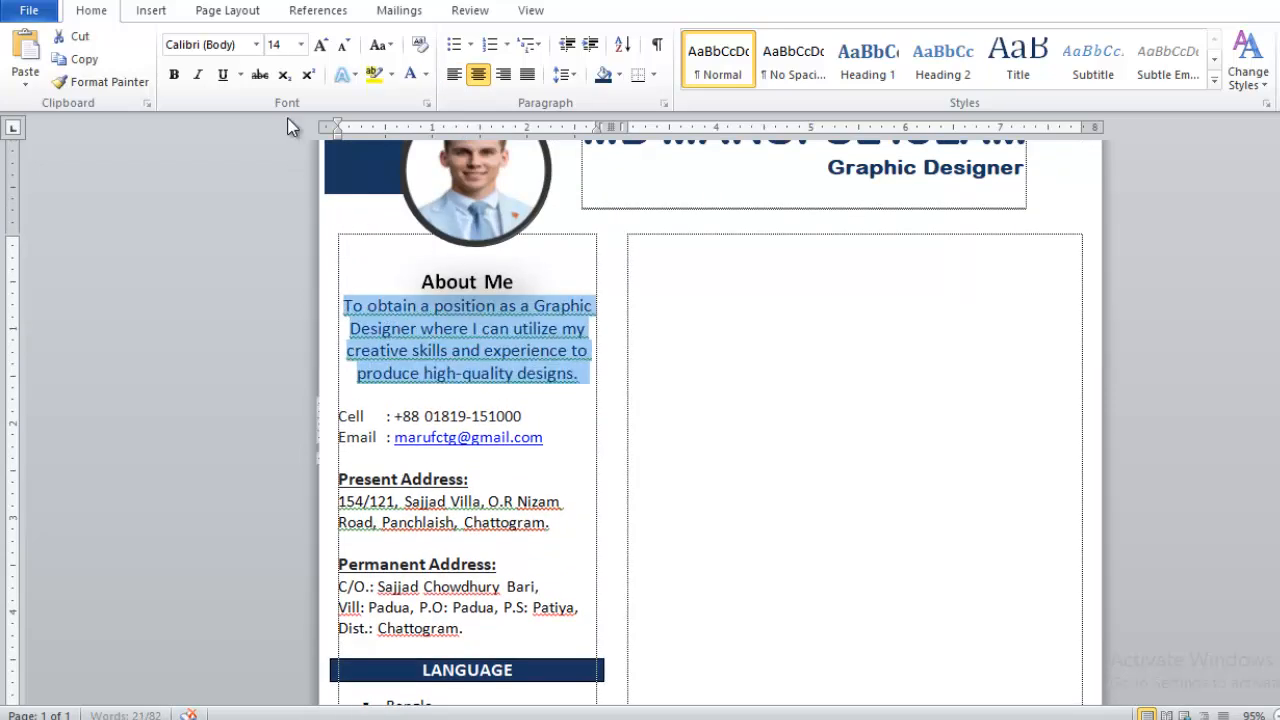
{"action": "left_click_drag", "start_coordinate": [545, 440], "coordinate": [338, 414]}
{"action": "key", "text": "ctrl+bracketright"}
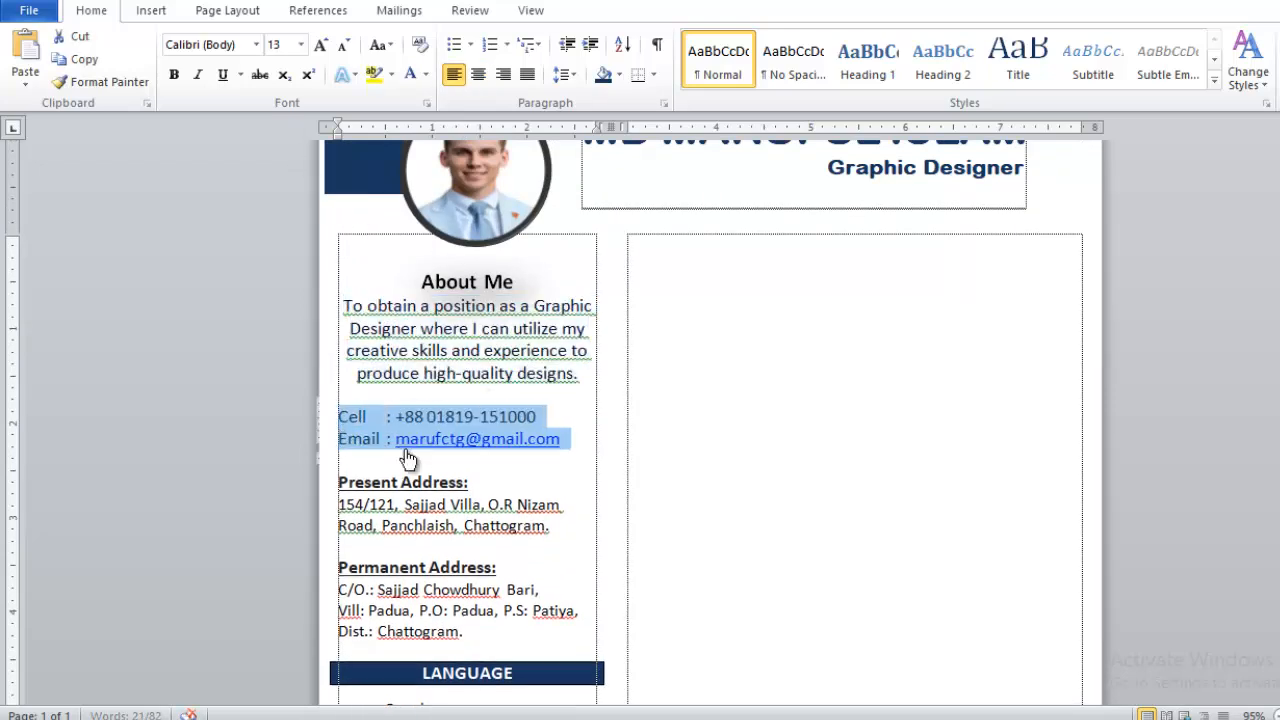
{"action": "left_click_drag", "start_coordinate": [556, 526], "coordinate": [463, 526]}
{"action": "left_click_drag", "start_coordinate": [382, 513], "coordinate": [289, 480]}
{"action": "key", "text": "ctrl+bracketright"}
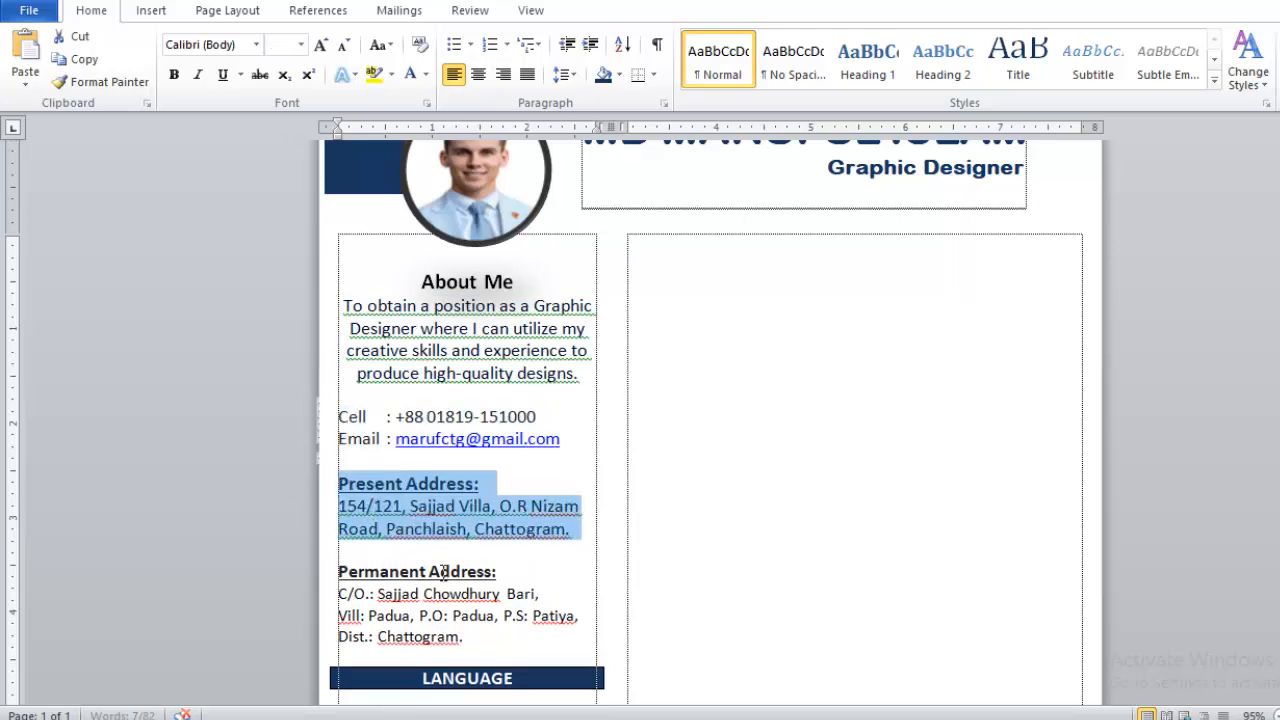
{"action": "left_click_drag", "start_coordinate": [470, 637], "coordinate": [338, 571]}
{"action": "key", "text": "ctrl+bracketright"}
{"action": "scroll", "coordinate": [350, 430], "scroll_direction": "down", "scroll_amount": 4}
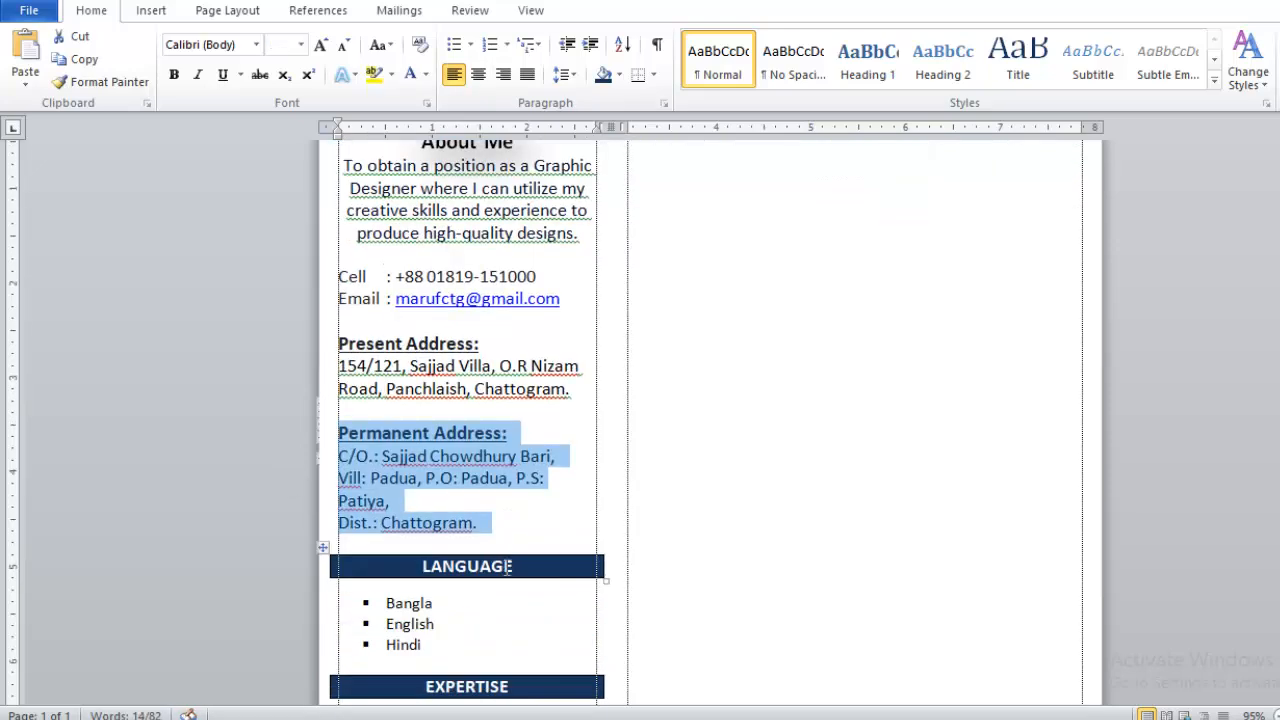
{"action": "scroll", "coordinate": [427, 483], "scroll_direction": "down", "scroll_amount": 2}
- Enlarge the language list and the six Expertise bullets to 14 pt
{"action": "left_click_drag", "start_coordinate": [424, 457], "coordinate": [372, 418]}
{"action": "key", "text": "ctrl+bracketright"}
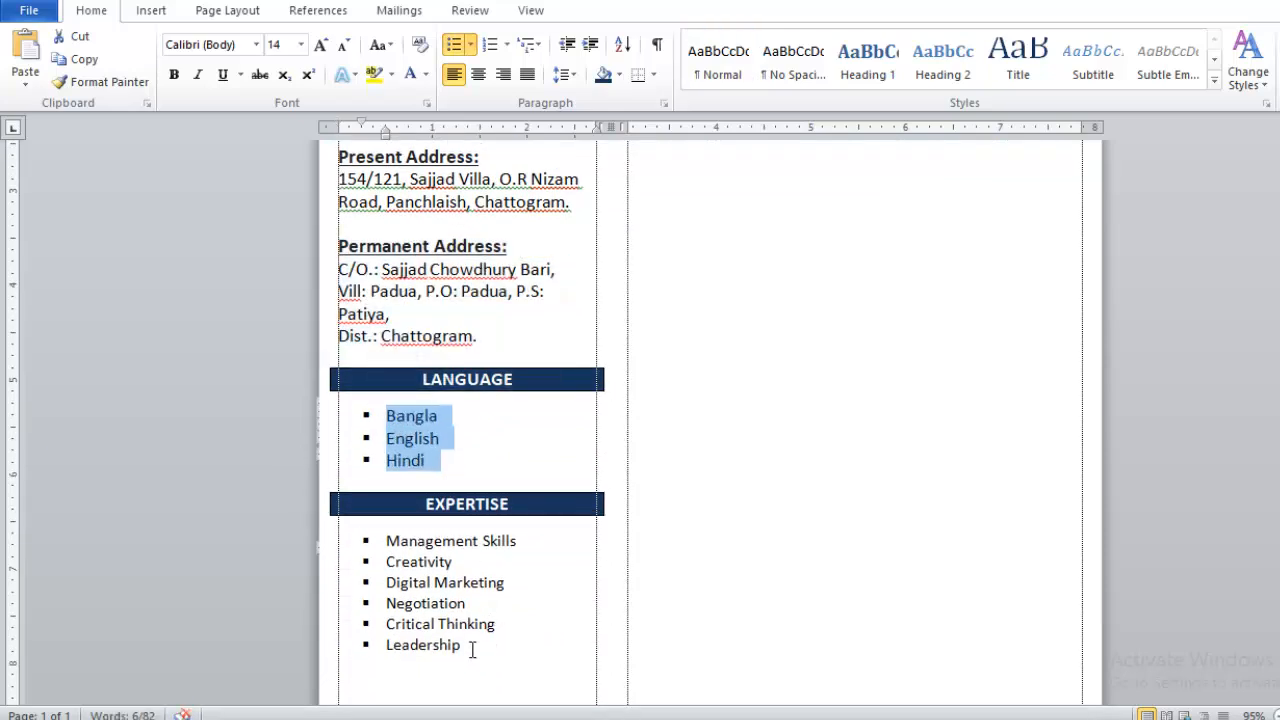
{"action": "left_click_drag", "start_coordinate": [492, 652], "coordinate": [366, 551]}
{"action": "key", "text": "ctrl+bracketright"}
{"action": "scroll", "coordinate": [440, 560], "scroll_direction": "down", "scroll_amount": 3}
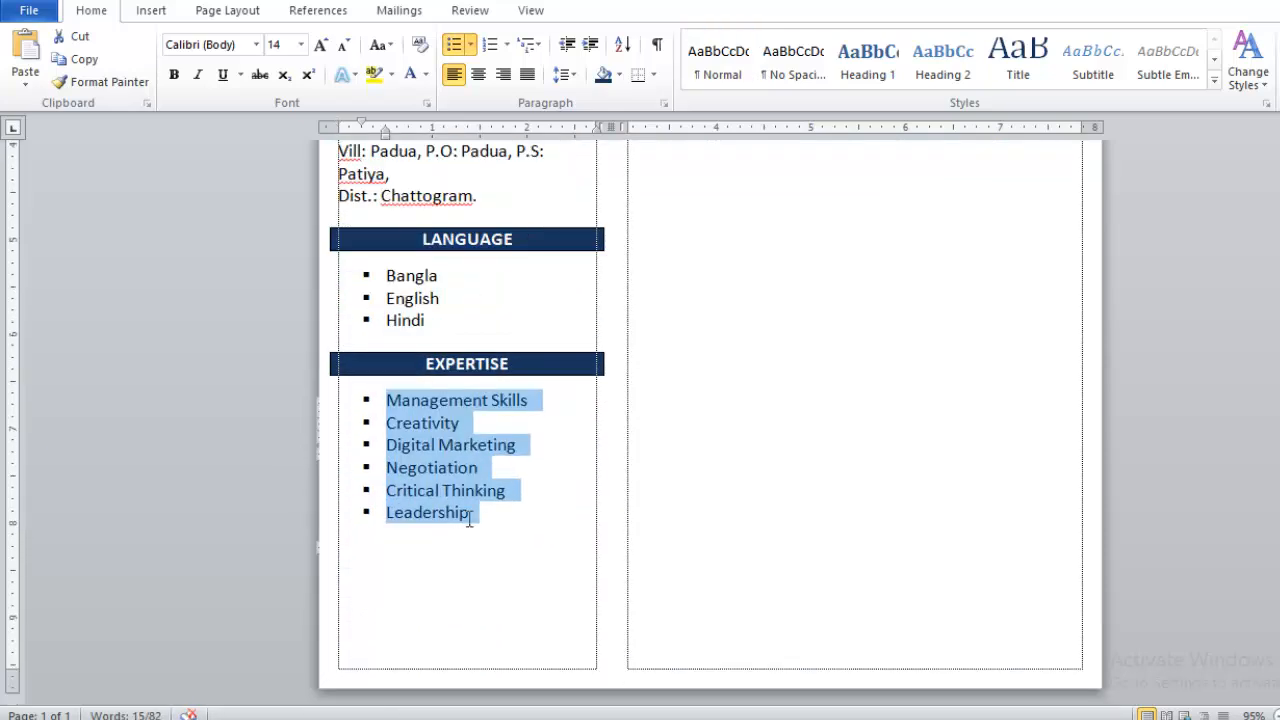
{"action": "scroll", "coordinate": [463, 531], "scroll_direction": "up", "scroll_amount": 12}
- Apply 1.15 line spacing to About Me, the contact lines and addresses
{"action": "left_click_drag", "start_coordinate": [576, 488], "coordinate": [405, 382]}
{"action": "left_click", "coordinate": [561, 78]}
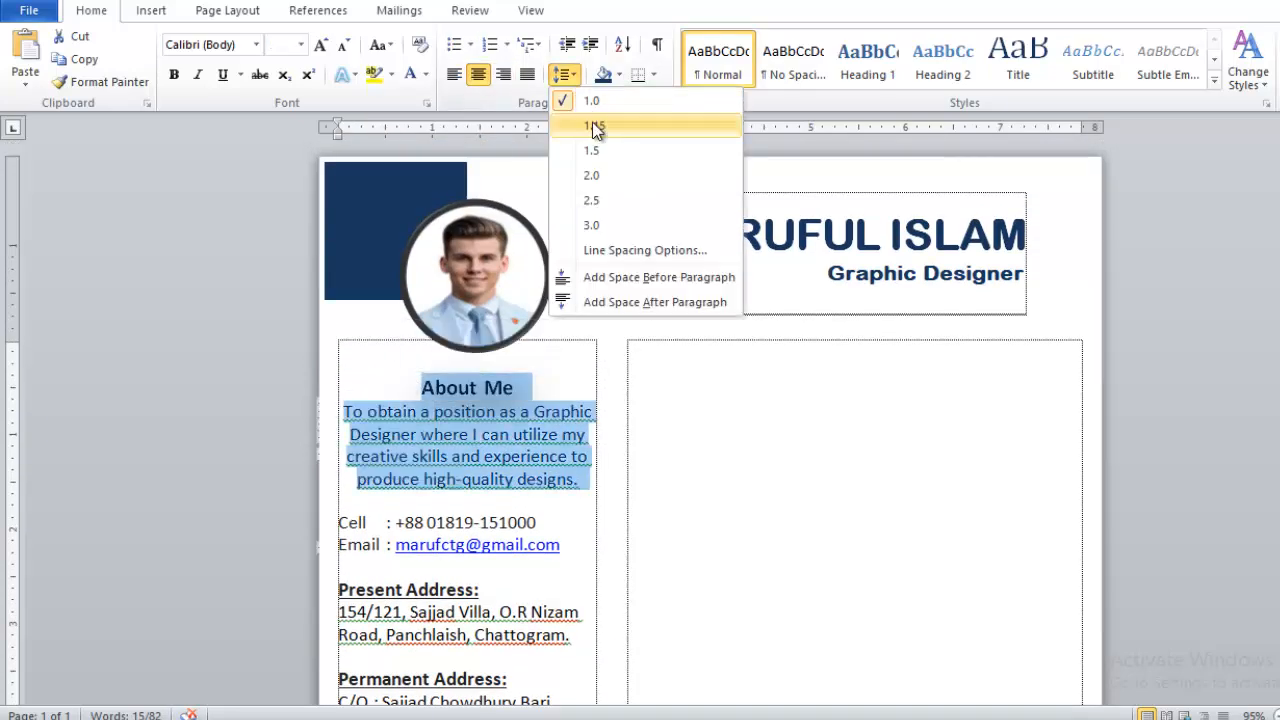
{"action": "left_click", "coordinate": [591, 125]}
{"action": "scroll", "coordinate": [560, 480], "scroll_direction": "down", "scroll_amount": 2}
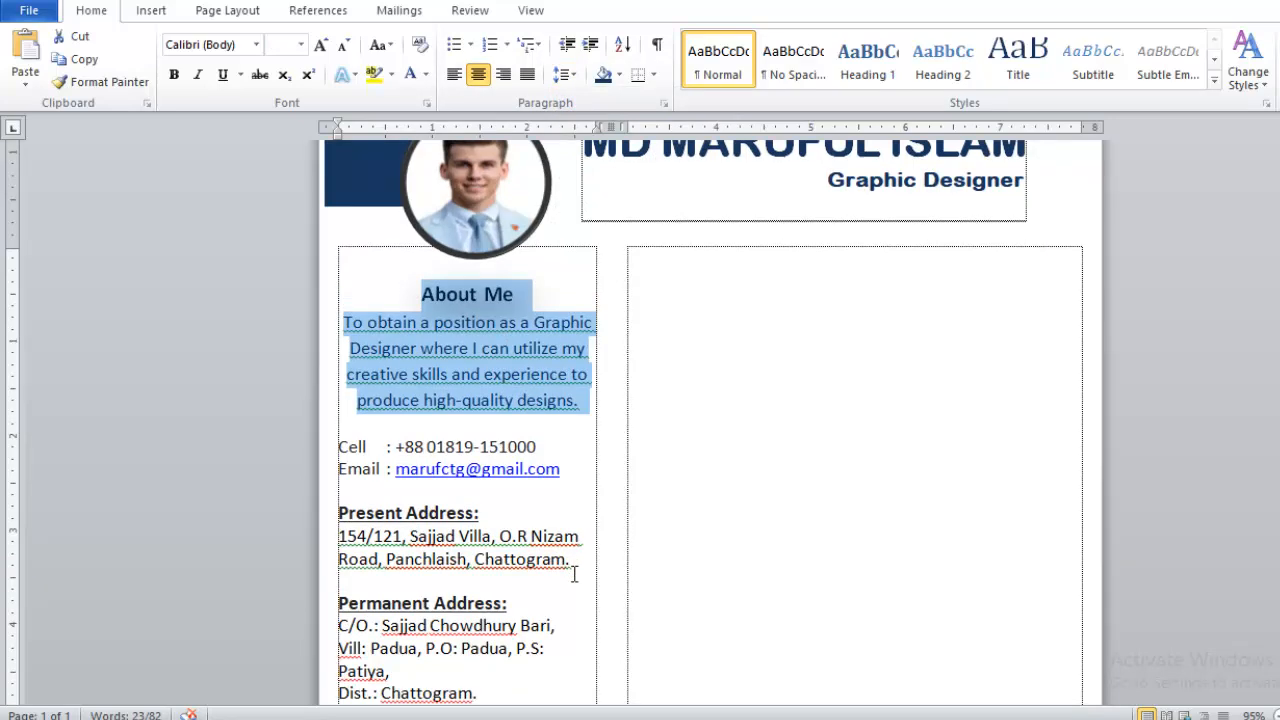
{"action": "left_click_drag", "start_coordinate": [502, 686], "coordinate": [357, 417]}
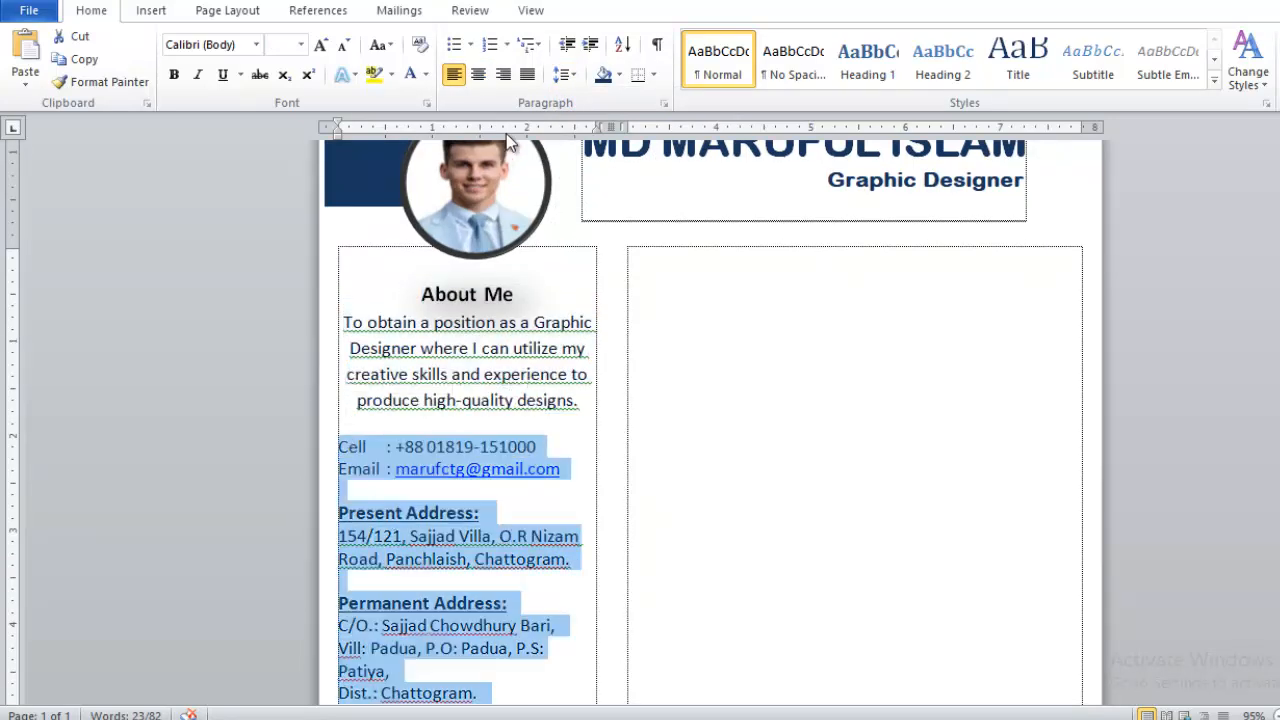
{"action": "left_click", "coordinate": [561, 78]}
{"action": "left_click", "coordinate": [591, 124]}
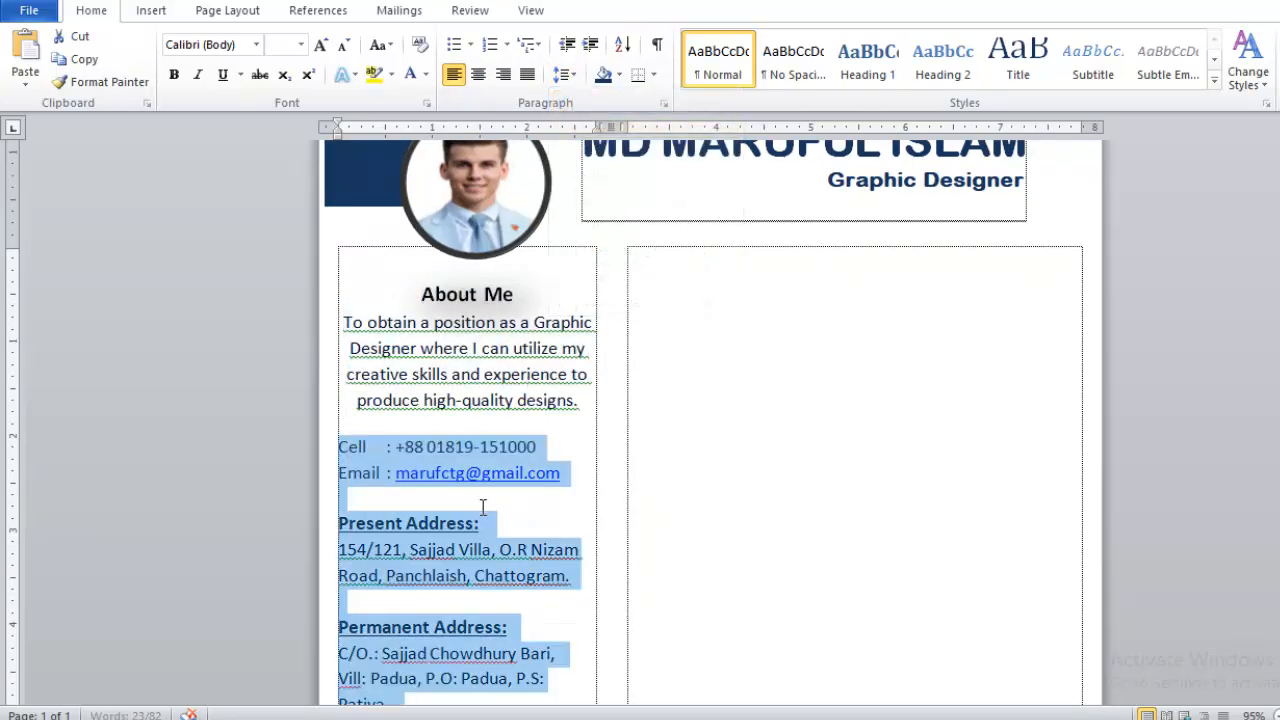
{"action": "left_click", "coordinate": [487, 515]}
- Apply 1.15 line spacing to the language list and the Expertise list
{"action": "scroll", "coordinate": [487, 515], "scroll_direction": "down", "scroll_amount": 5}
{"action": "scroll", "coordinate": [487, 515], "scroll_direction": "down", "scroll_amount": 5}
{"action": "left_click_drag", "start_coordinate": [440, 392], "coordinate": [374, 337]}
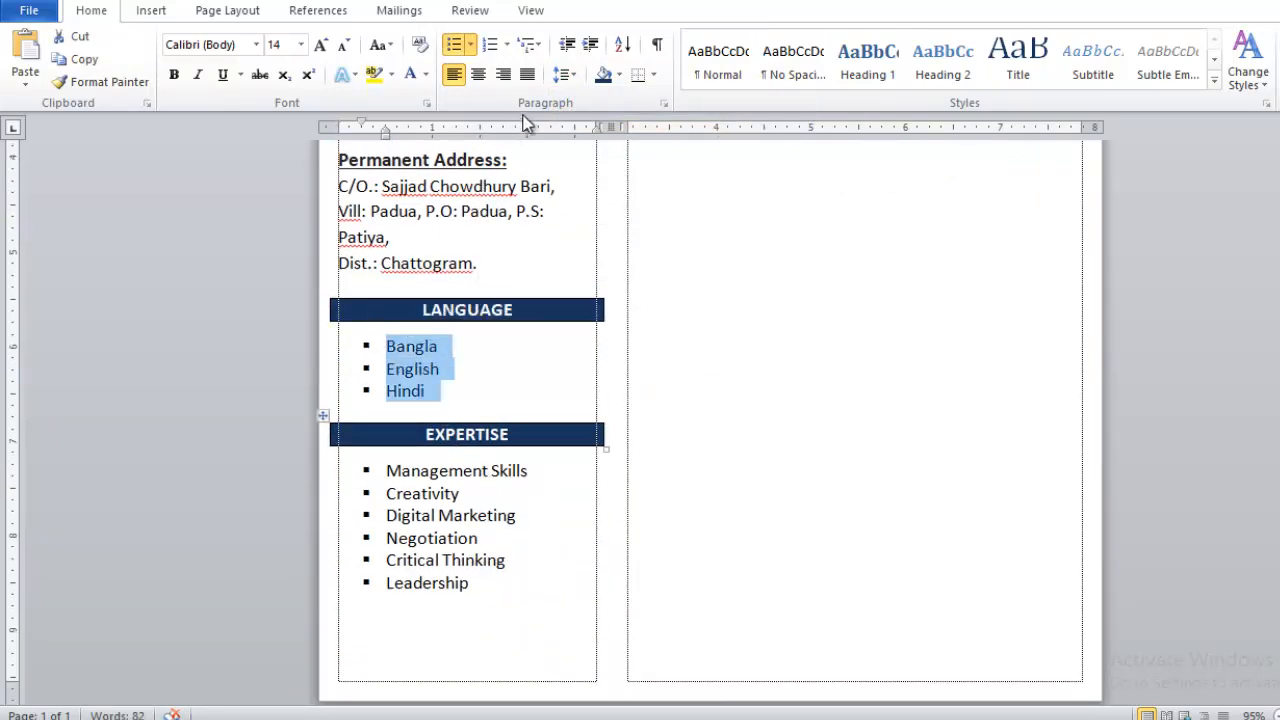
{"action": "left_click", "coordinate": [561, 78]}
{"action": "left_click", "coordinate": [588, 125]}
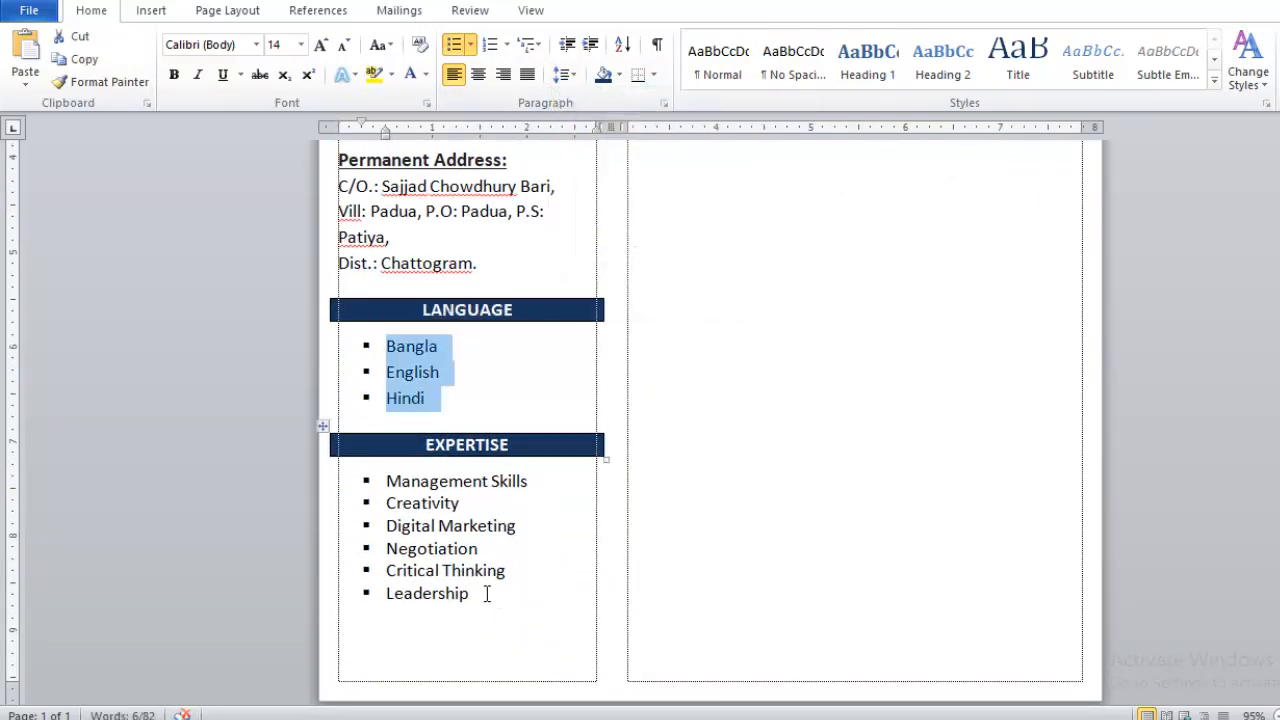
{"action": "left_click_drag", "start_coordinate": [494, 597], "coordinate": [379, 483]}
{"action": "left_click", "coordinate": [563, 76]}
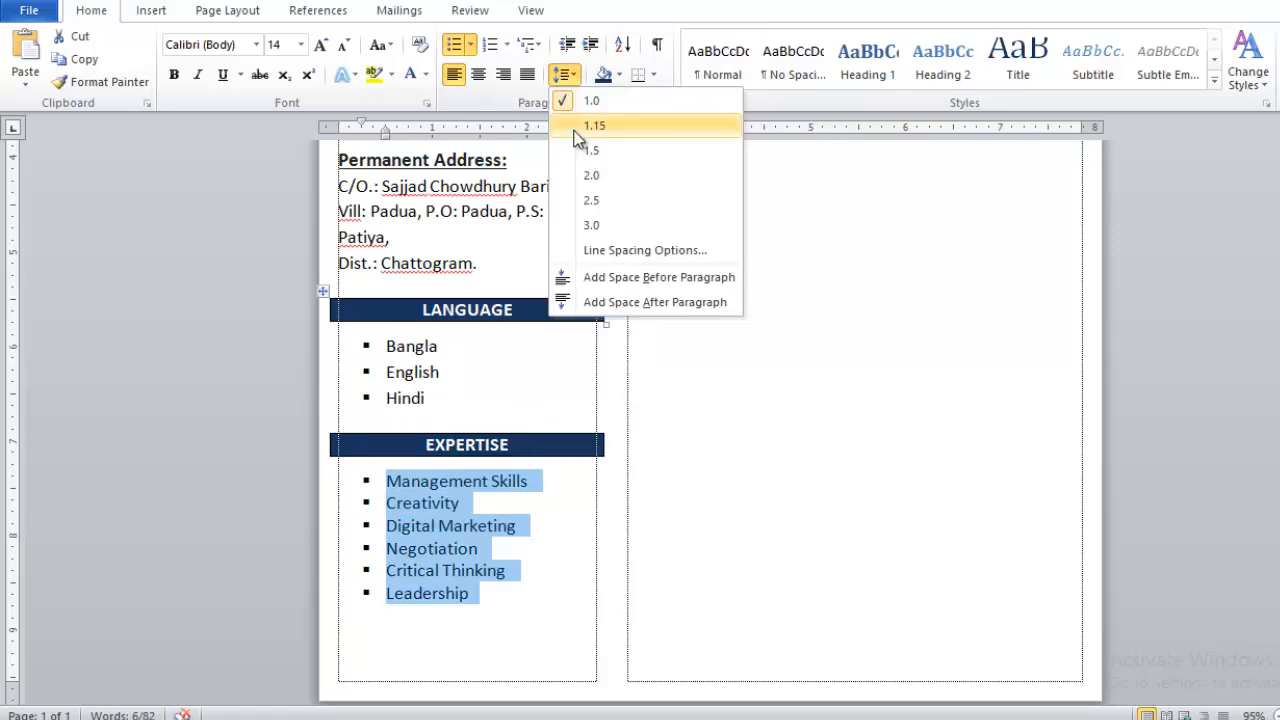
{"action": "left_click", "coordinate": [588, 125]}
{"action": "left_click", "coordinate": [518, 533]}
- Leave a plain unbulleted line below Leadership
{"action": "scroll", "coordinate": [525, 520], "scroll_direction": "up", "scroll_amount": 6}
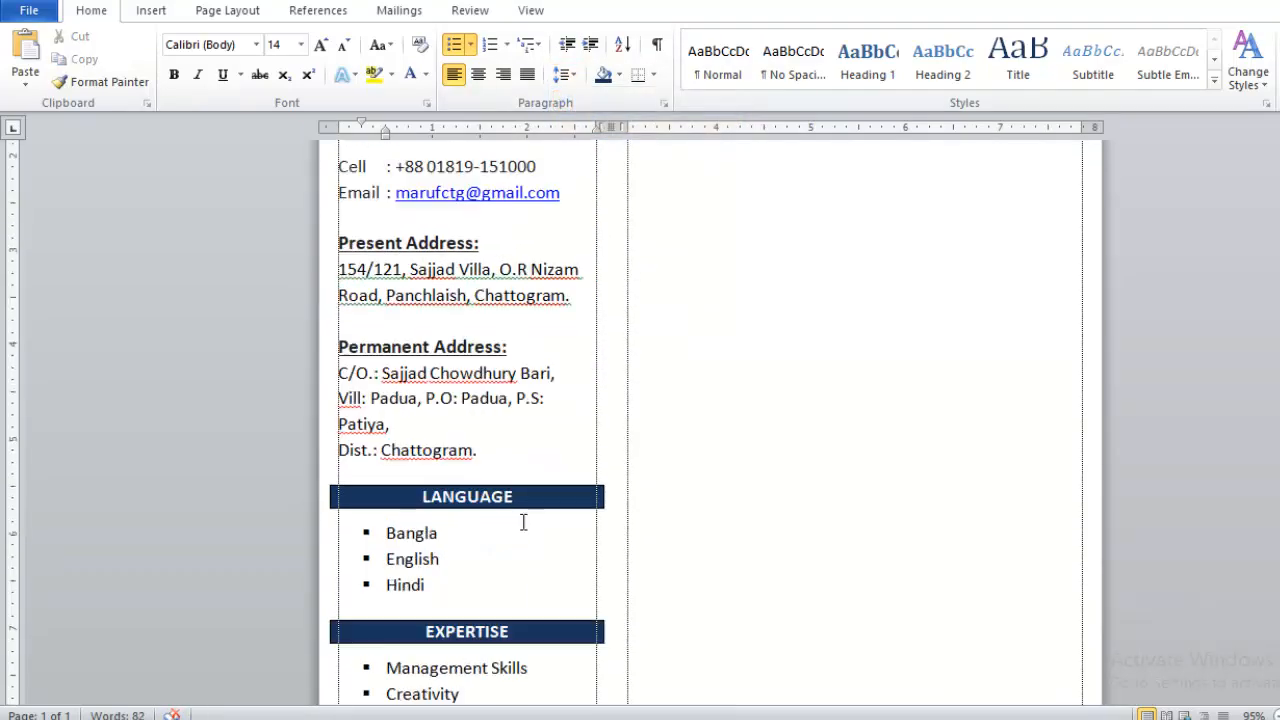
{"action": "scroll", "coordinate": [529, 516], "scroll_direction": "up", "scroll_amount": 3}
{"action": "scroll", "coordinate": [668, 405], "scroll_direction": "down", "scroll_amount": 12}
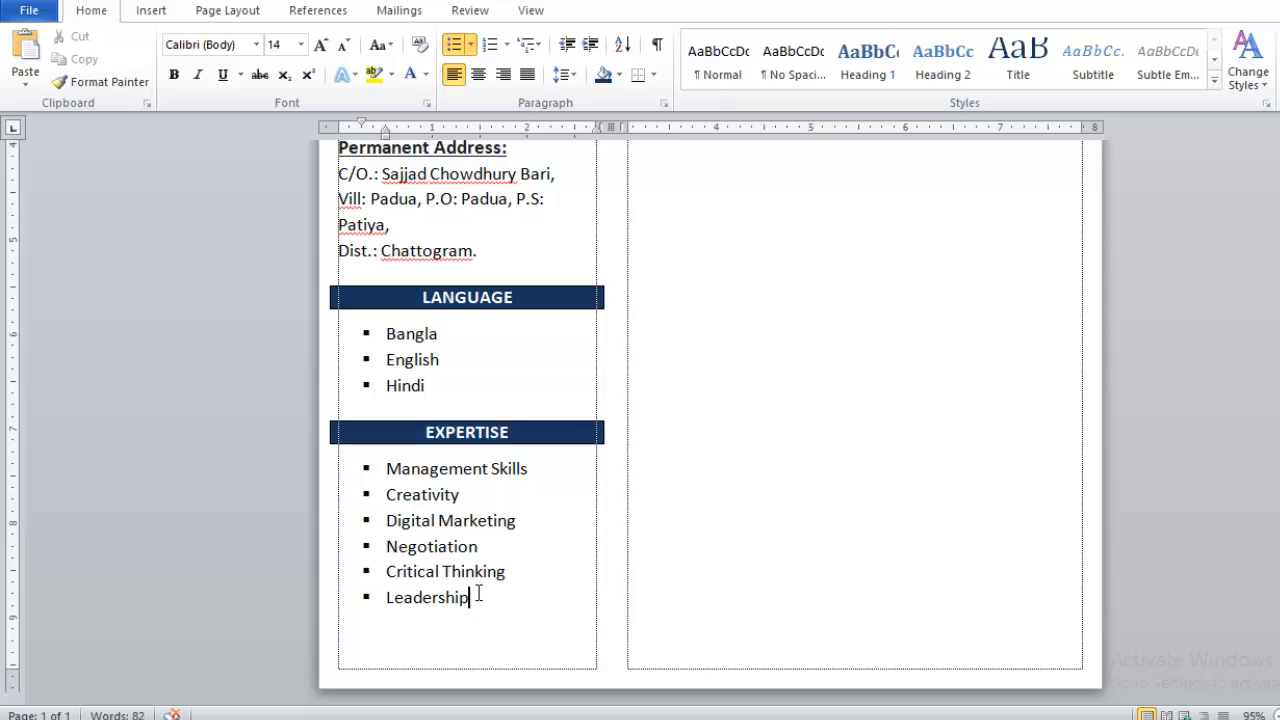
{"action": "key", "text": "Return"}
{"action": "key", "text": "Return"}
{"action": "scroll", "coordinate": [623, 386], "scroll_direction": "up", "scroll_amount": 7}
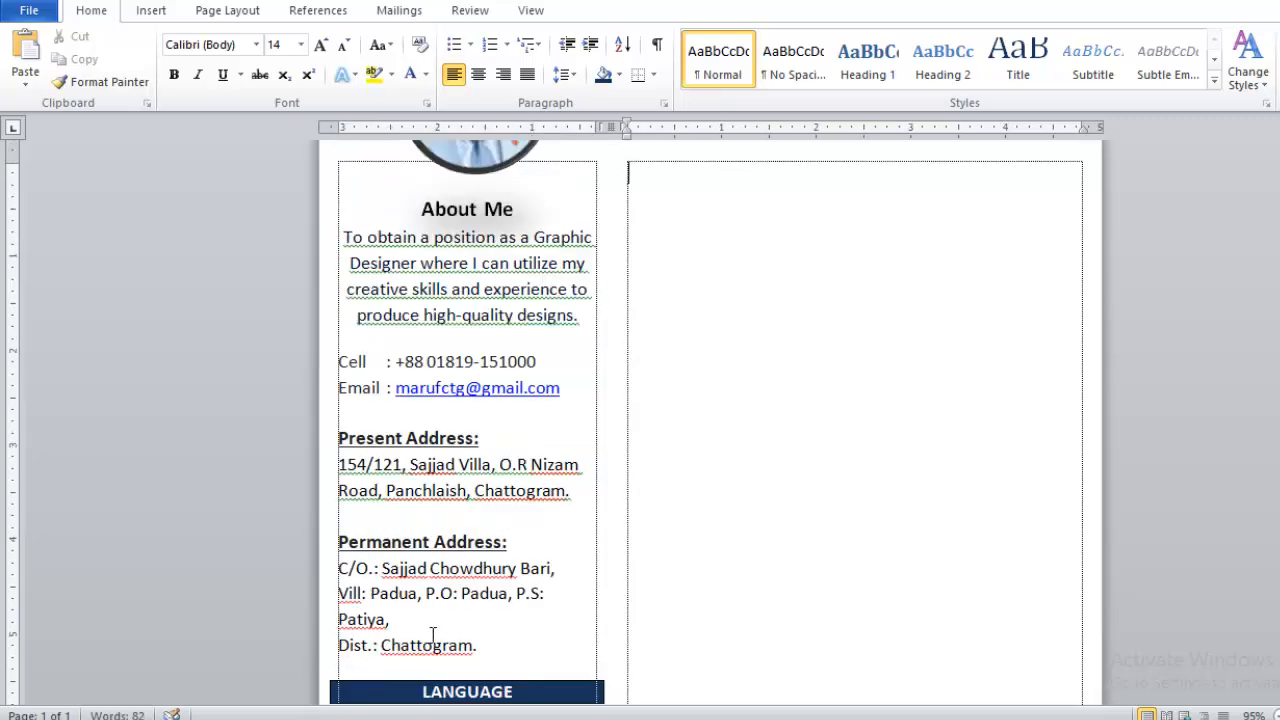
{"action": "scroll", "coordinate": [651, 314], "scroll_direction": "up", "scroll_amount": 3}
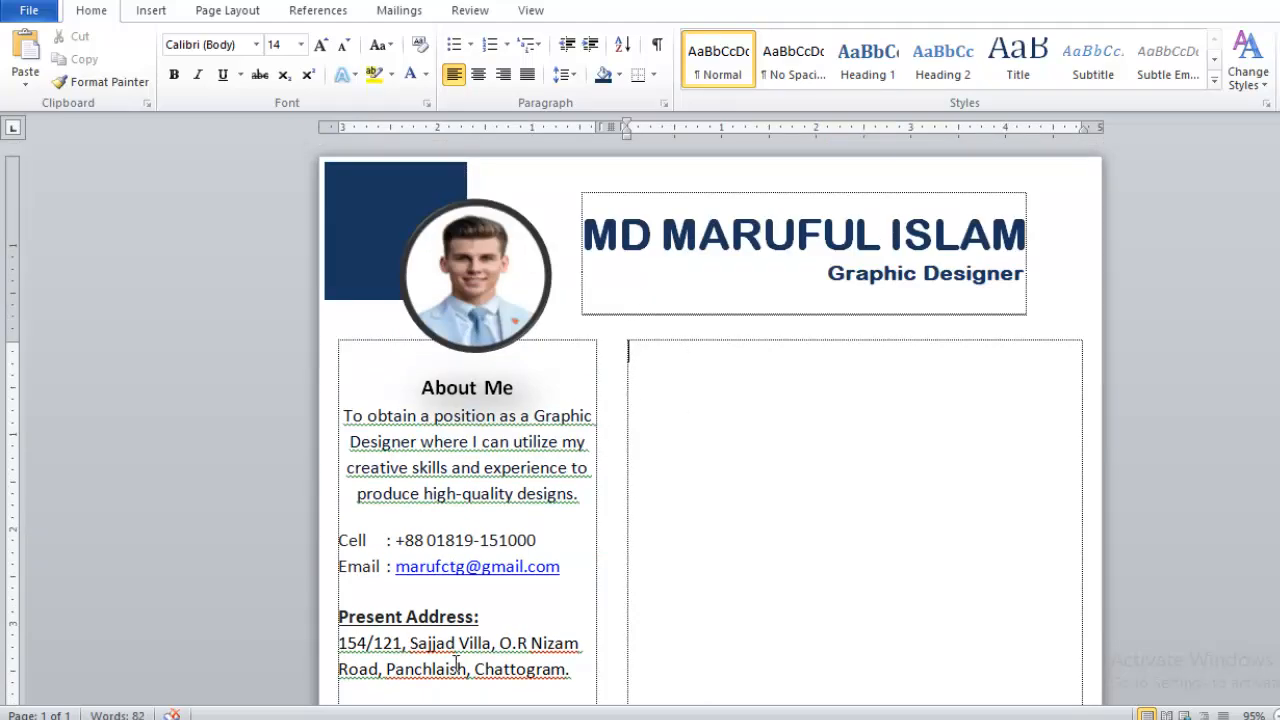
{"action": "scroll", "coordinate": [456, 655], "scroll_direction": "down", "scroll_amount": 8}
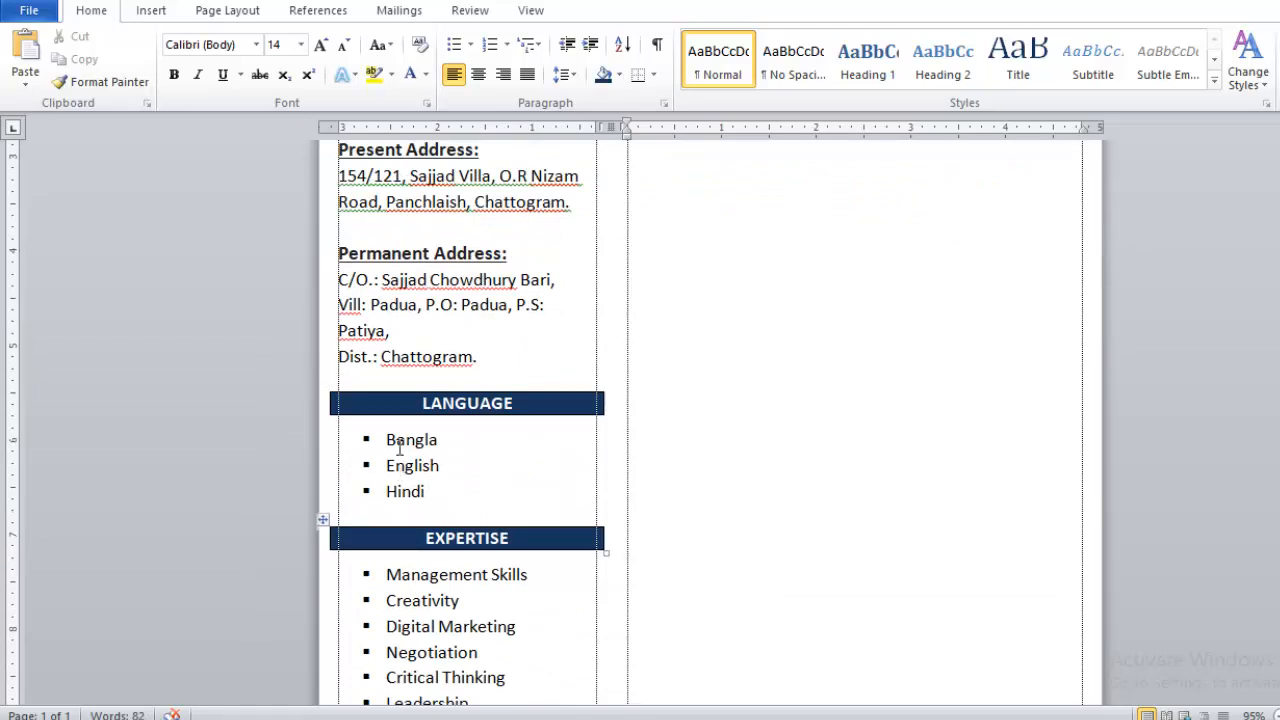
- Paste the LANGUAGE heading bar into the right column and widen it across the column
{"action": "left_click_drag", "start_coordinate": [438, 440], "coordinate": [386, 414]}
{"action": "key", "text": "ctrl+c"}
{"action": "scroll", "coordinate": [763, 351], "scroll_direction": "up", "scroll_amount": 5}
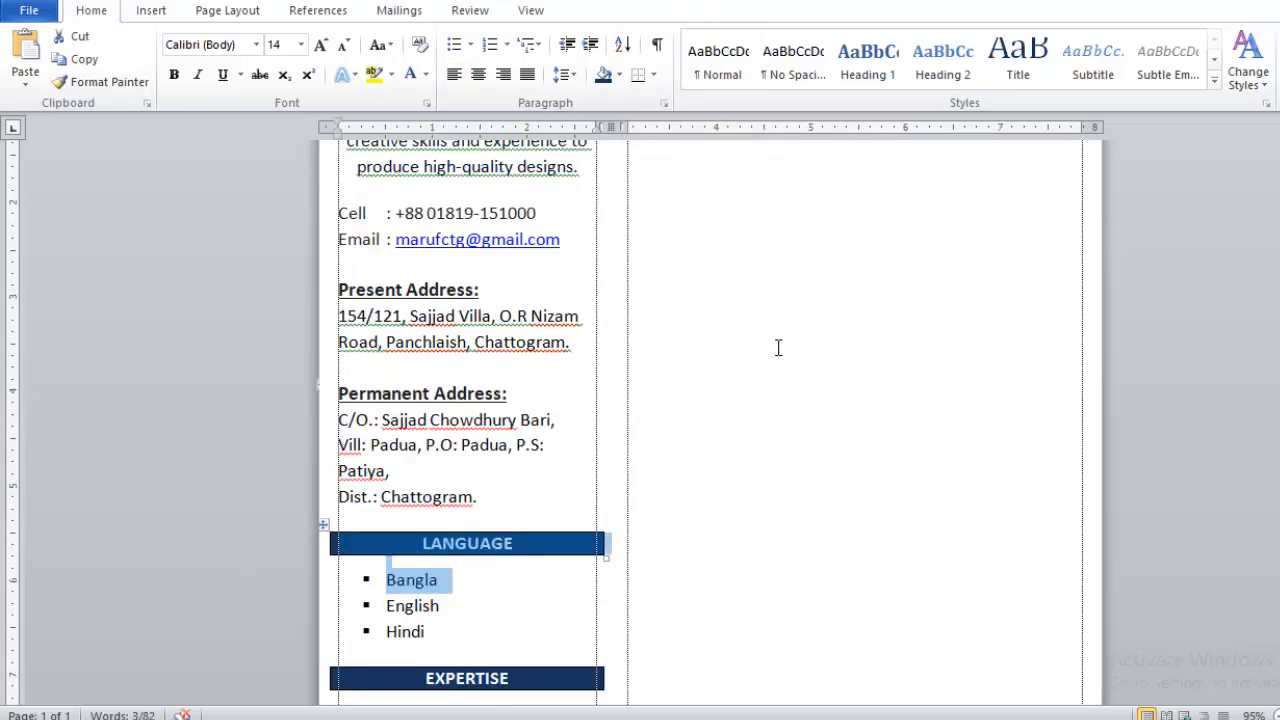
{"action": "left_click", "coordinate": [634, 353]}
{"action": "key", "text": "ctrl+v"}
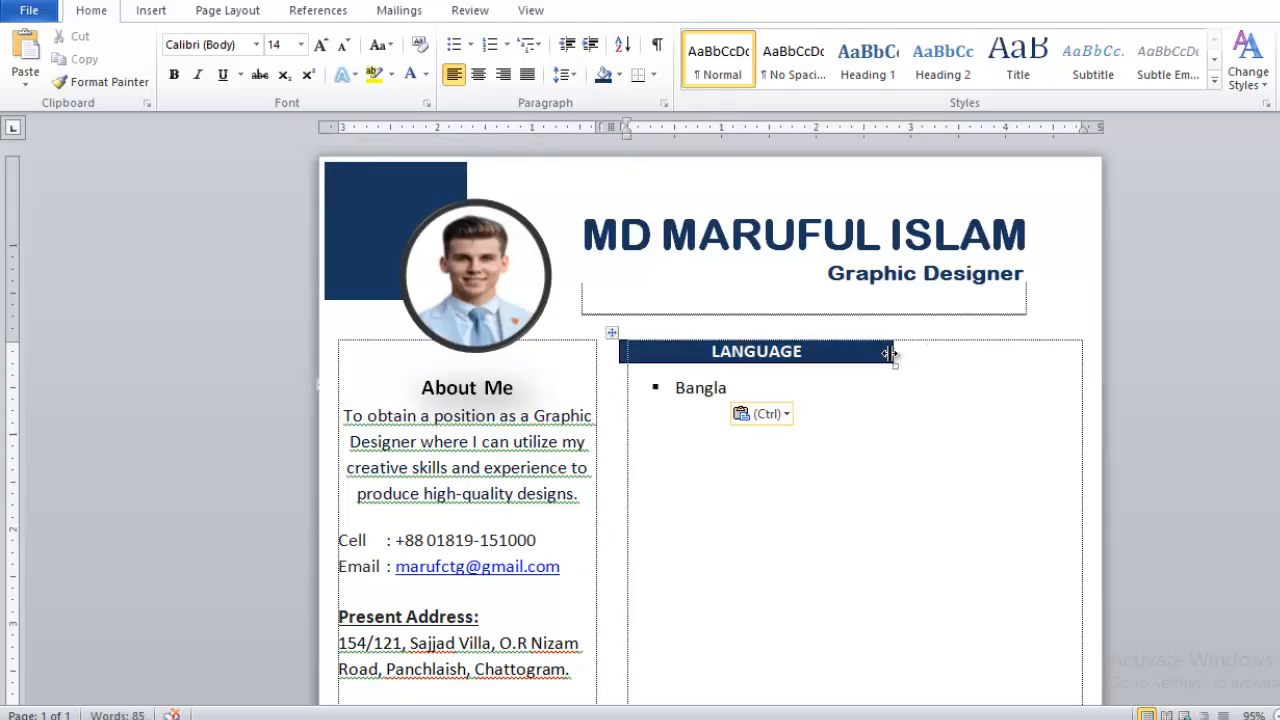
{"action": "left_click_drag", "start_coordinate": [890, 354], "coordinate": [1086, 360]}
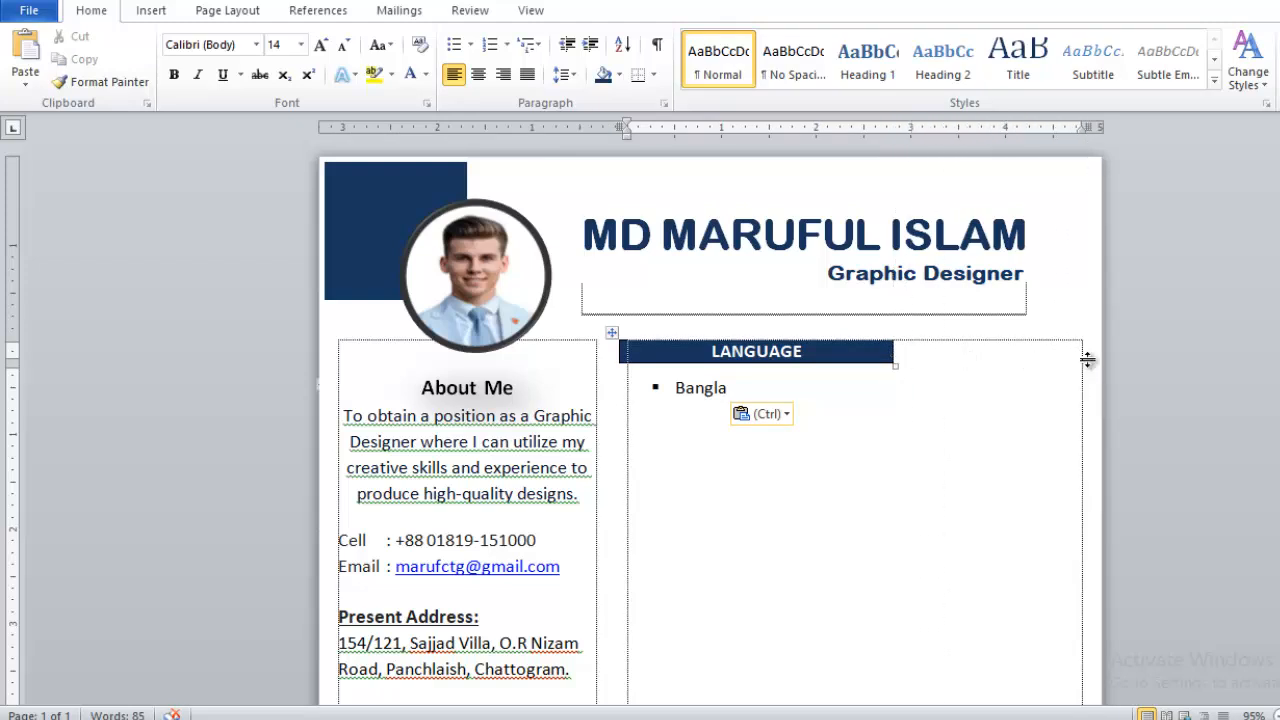
- Rename the pasted heading to all-caps EXPERIENCE and delete the leftover Bangla bullet
{"action": "double_click", "coordinate": [791, 362]}
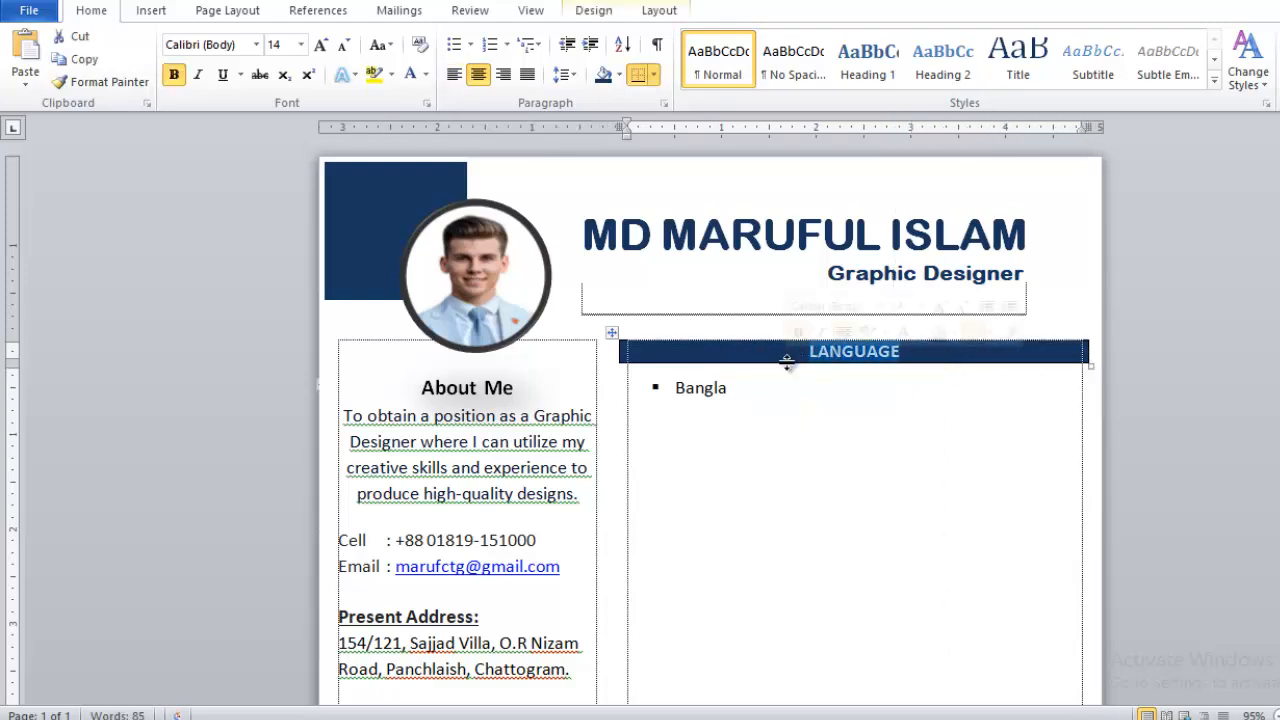
{"action": "type", "text": "Experience"}
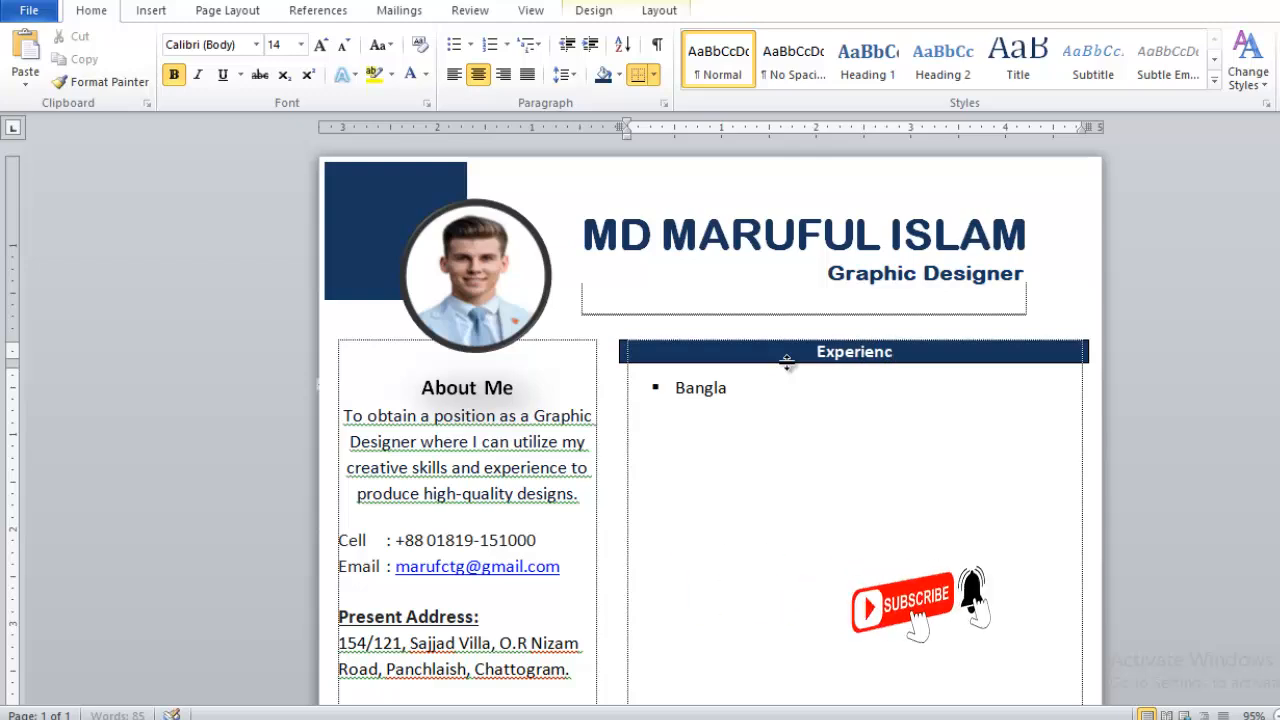
{"action": "left_click", "coordinate": [869, 352]}
{"action": "key", "text": "shift+F3"}
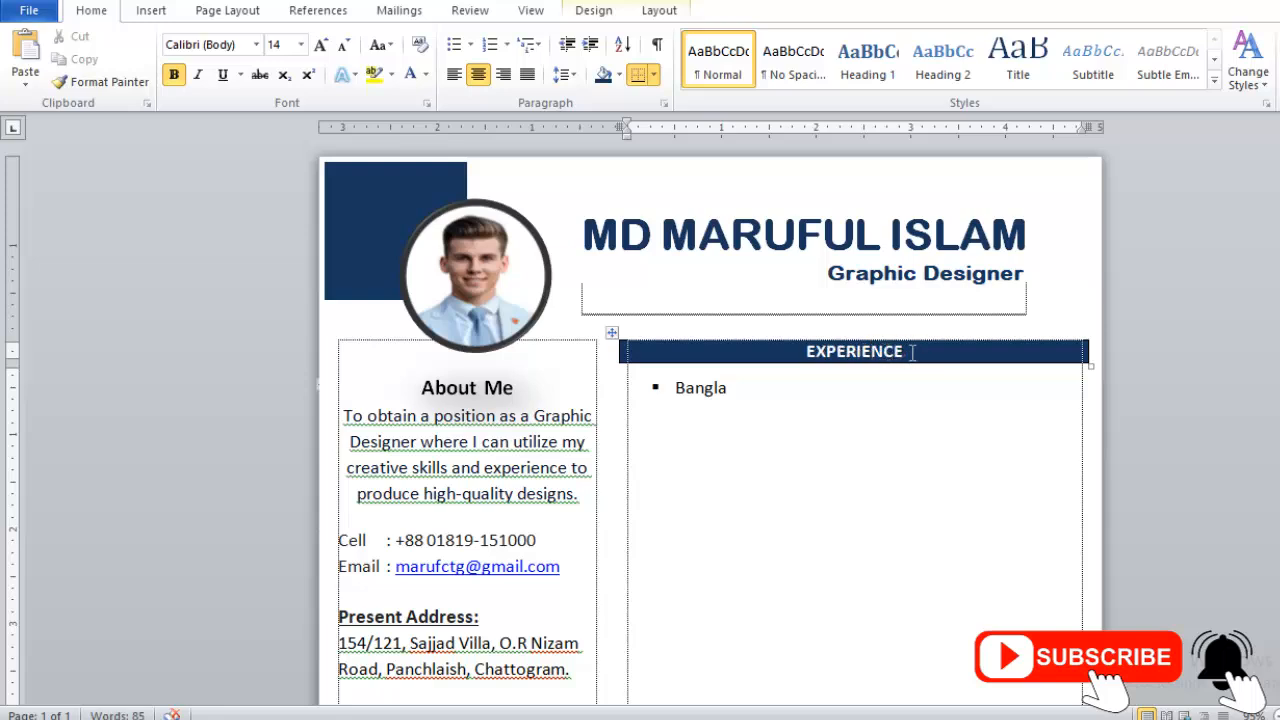
{"action": "left_click", "coordinate": [753, 389]}
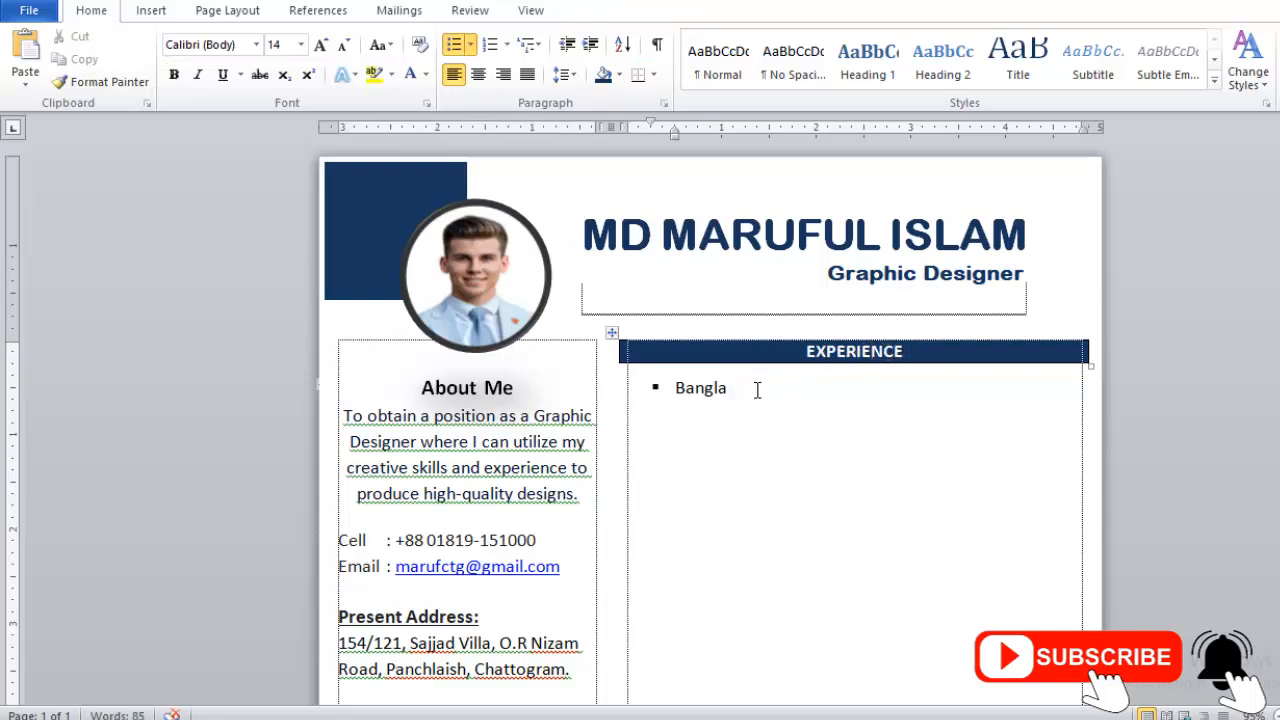
{"action": "key", "text": "BackSpace"}
{"action": "key", "text": "BackSpace"}
{"action": "key", "text": "BackSpace"}
{"action": "key", "text": "BackSpace"}
{"action": "key", "text": "BackSpace"}
{"action": "key", "text": "BackSpace"}
{"action": "key", "text": "BackSpace"}
{"action": "key", "text": "BackSpace"}
{"action": "key", "text": "BackSpace"}
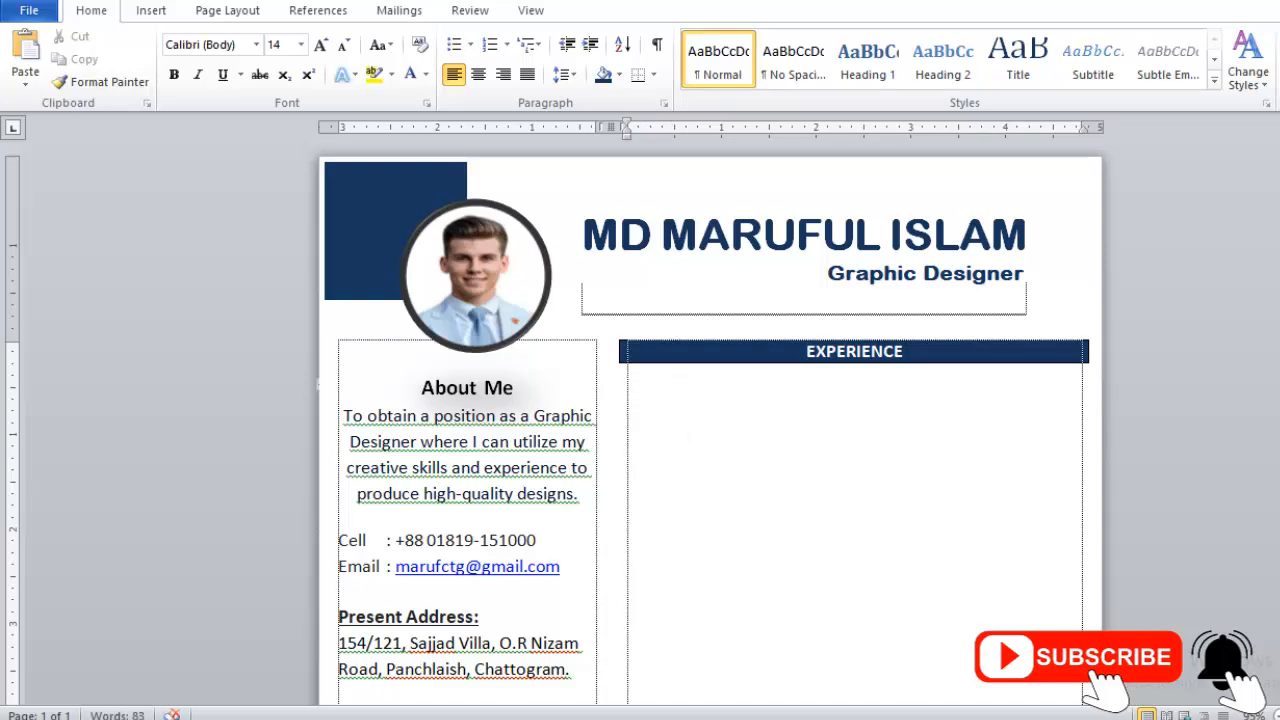
- Copy the experience details from CAREER OBJECTIVE and paste them under EXPERIENCE
{"action": "left_click", "coordinate": [755, 665]}
{"action": "scroll", "coordinate": [786, 411], "scroll_direction": "up", "scroll_amount": 4}
{"action": "left_click_drag", "start_coordinate": [799, 497], "coordinate": [568, 318]}
{"action": "key", "text": "ctrl+c"}
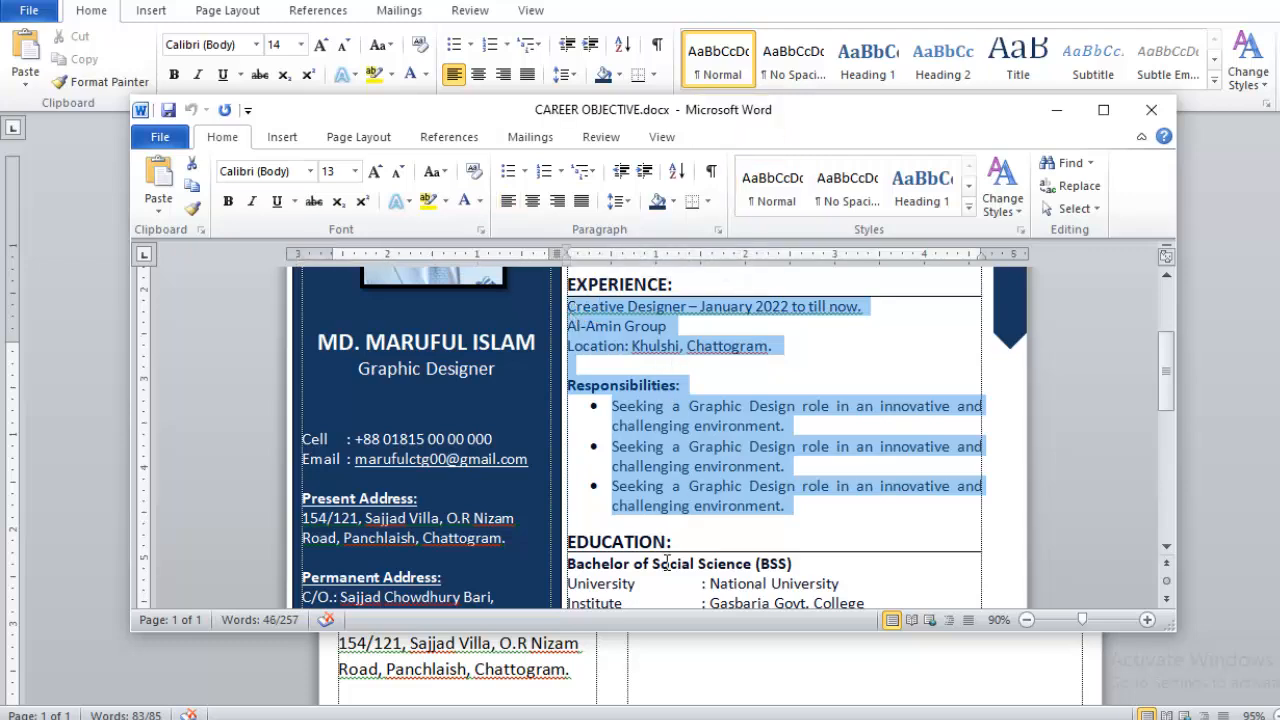
{"action": "left_click", "coordinate": [634, 719]}
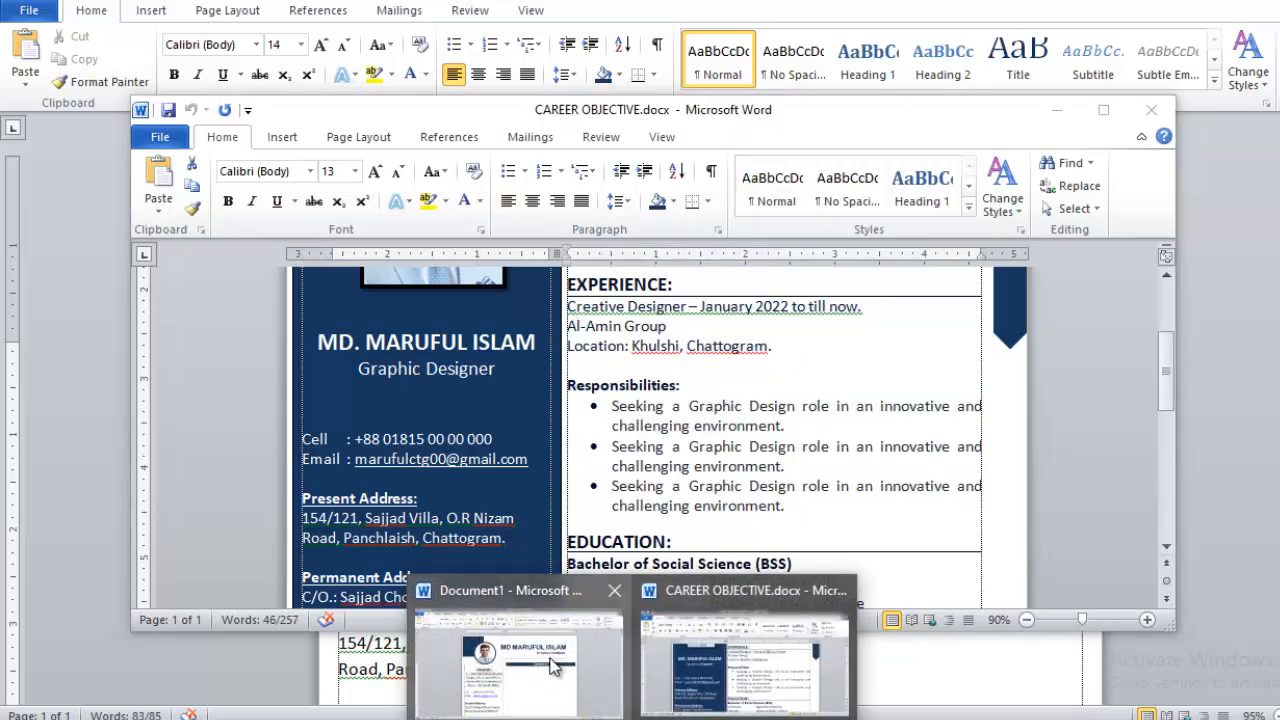
{"action": "left_click", "coordinate": [553, 661]}
{"action": "left_click", "coordinate": [696, 384]}
{"action": "key", "text": "ctrl+v"}
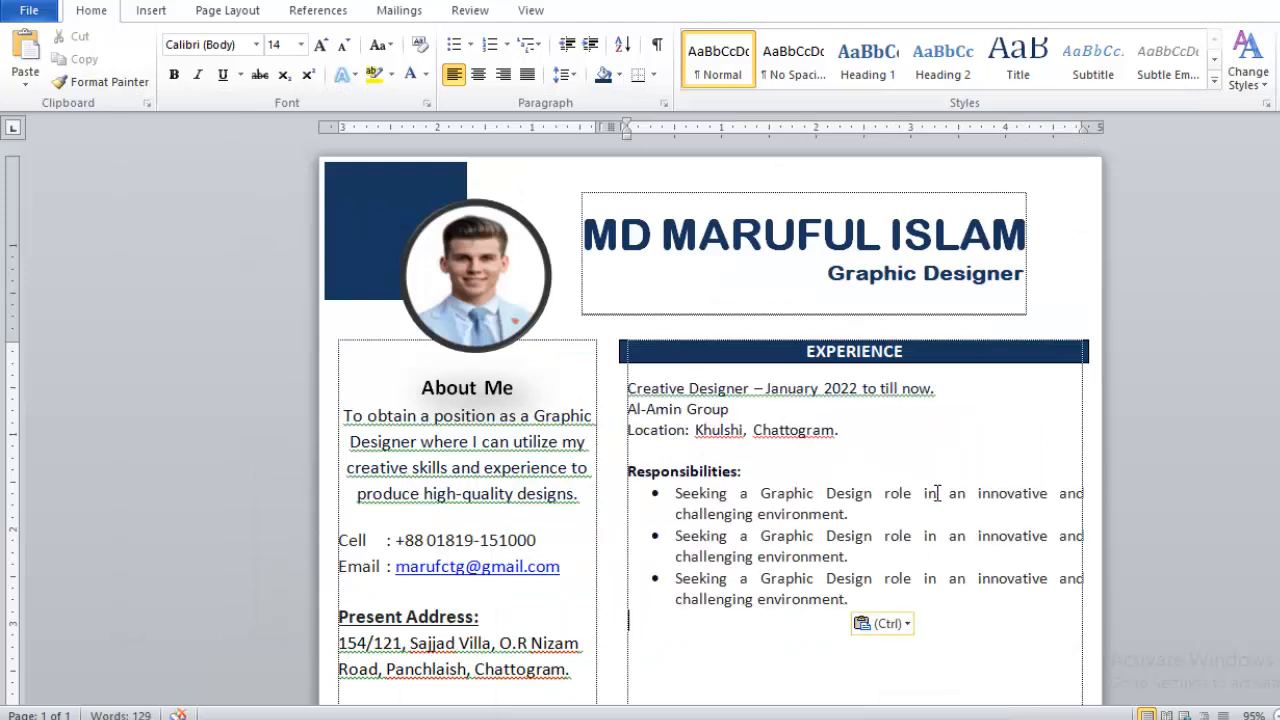
- Enlarge the pasted experience text from 13 to 14 pt
{"action": "left_click", "coordinate": [782, 557]}
{"action": "scroll", "coordinate": [818, 457], "scroll_direction": "down", "scroll_amount": 2}
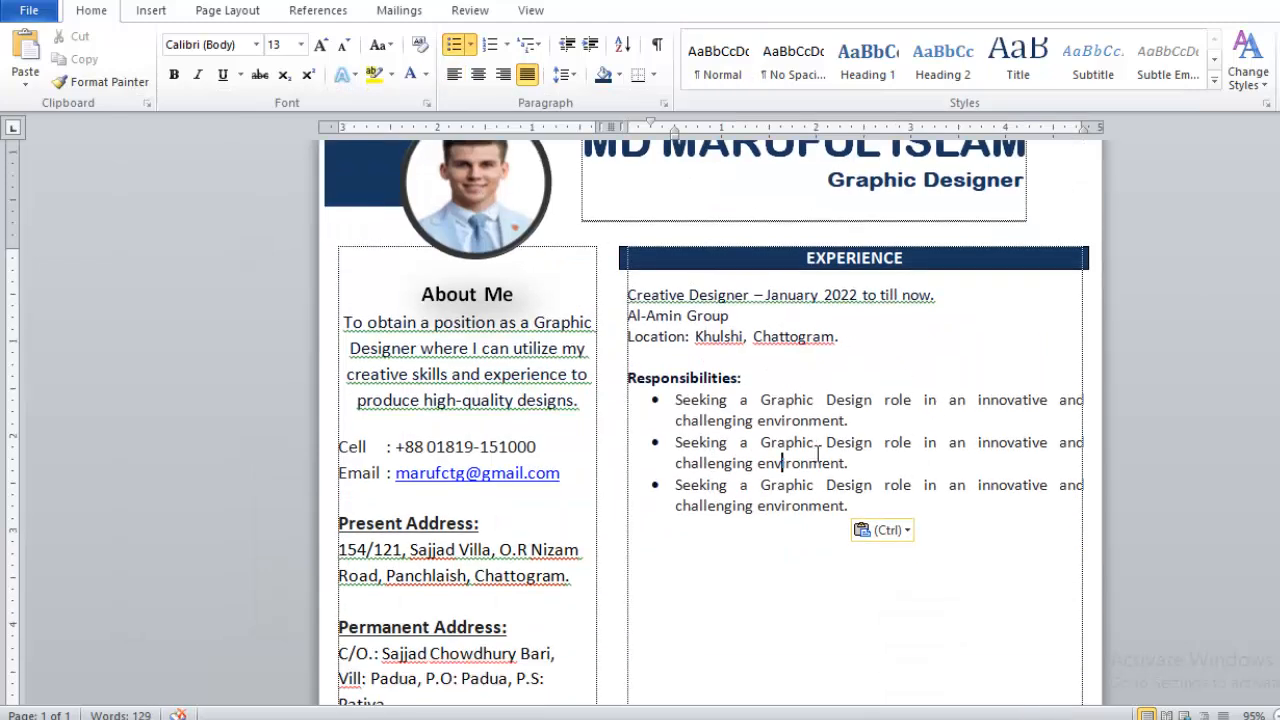
{"action": "left_click_drag", "start_coordinate": [862, 507], "coordinate": [643, 312]}
{"action": "key", "text": "ctrl+bracketright"}
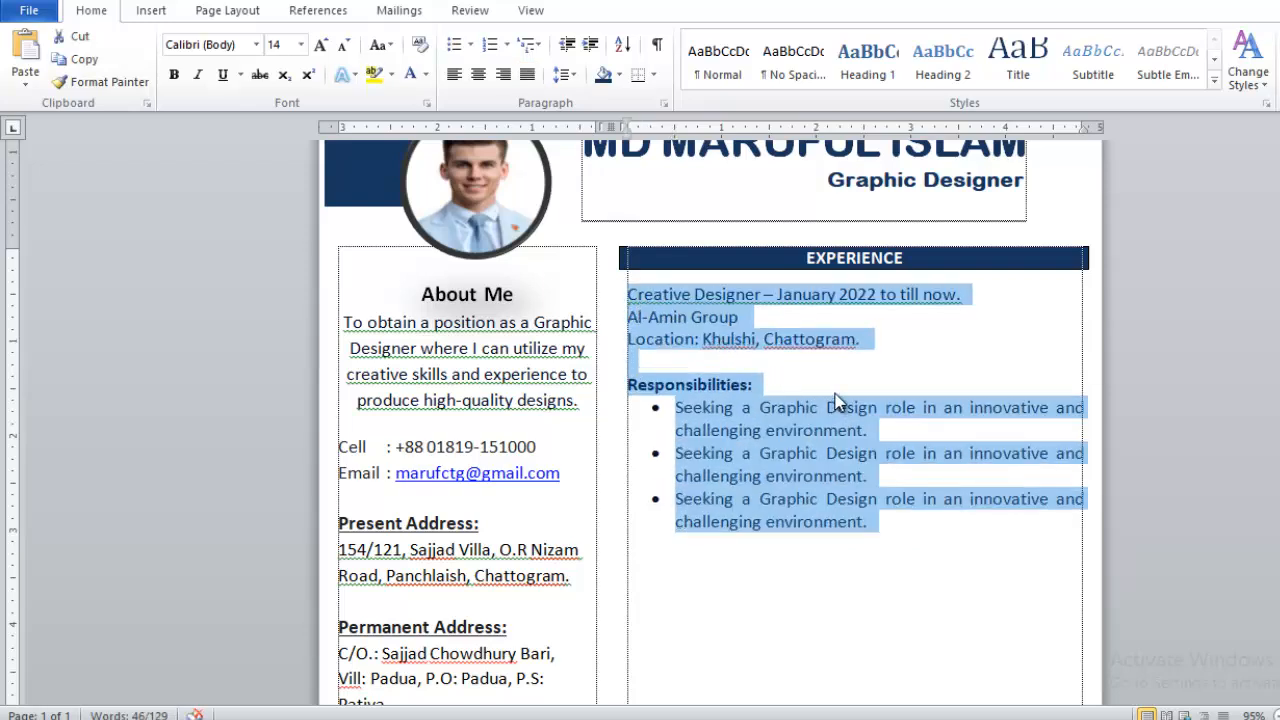
{"action": "left_click", "coordinate": [880, 528]}
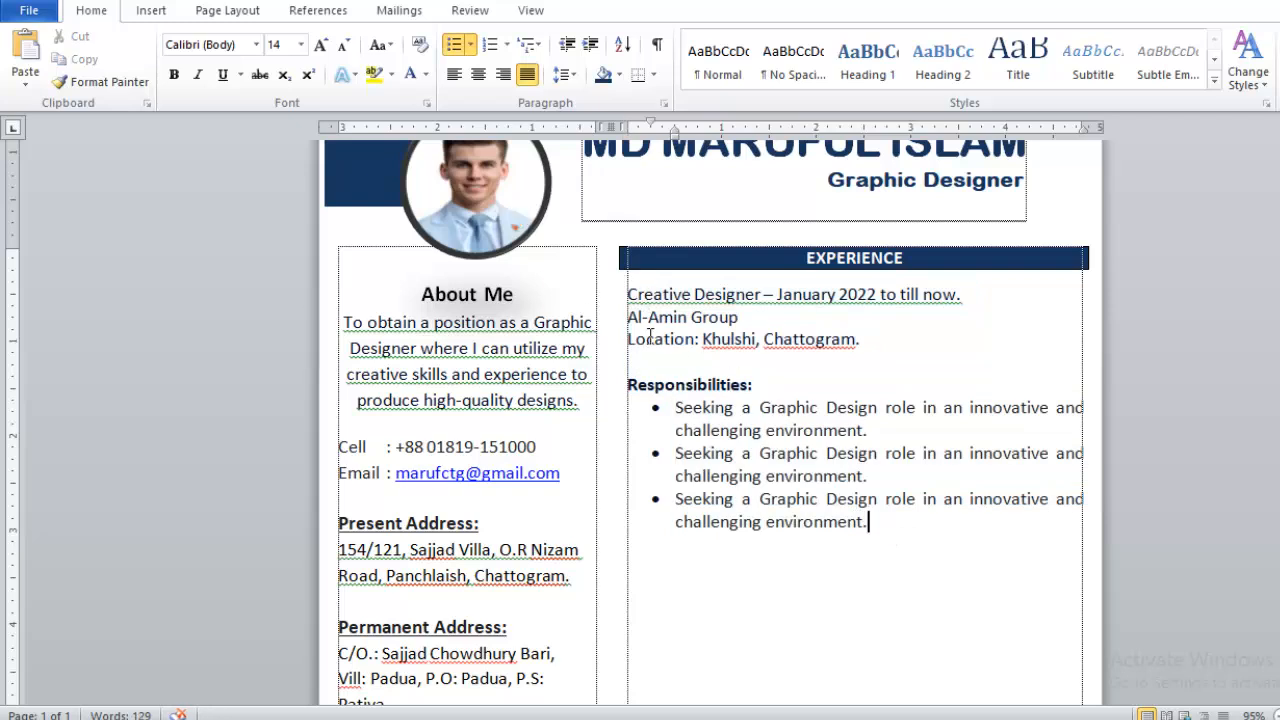
- Number the Creative Designer entry '1.' without automatic list formatting
{"action": "left_click", "coordinate": [619, 293]}
{"action": "type", "text": "1."}
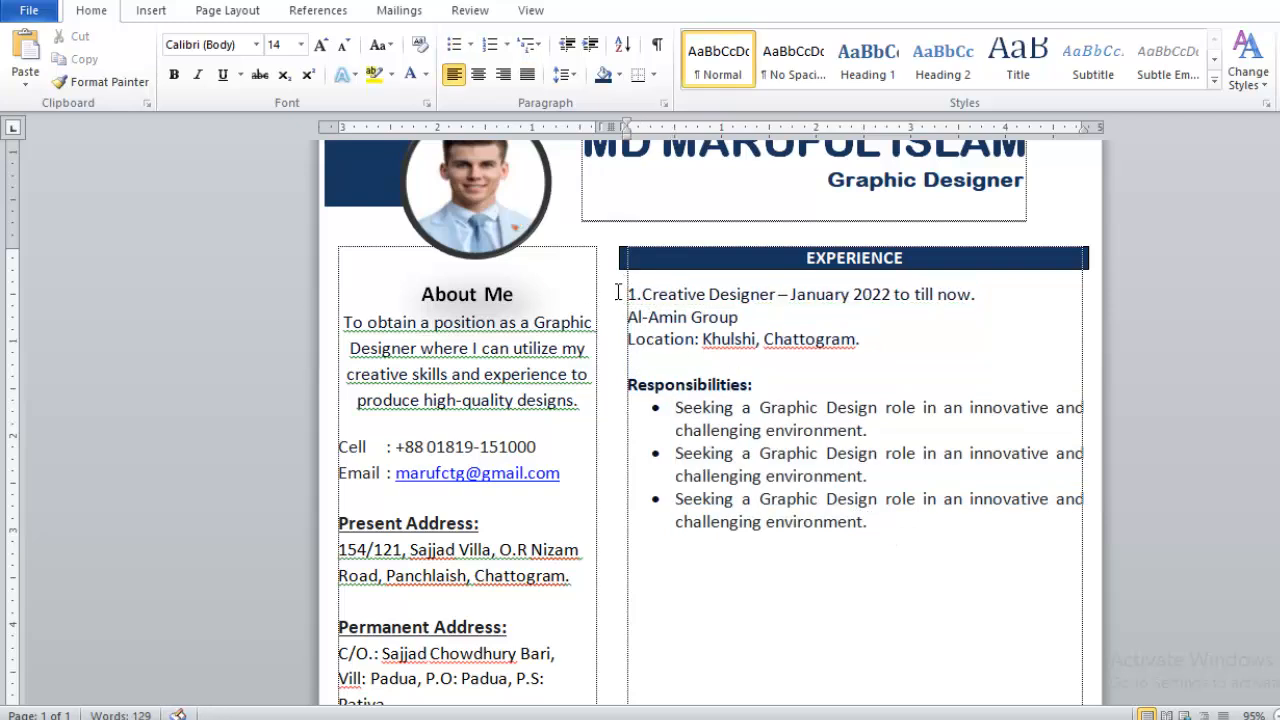
{"action": "key", "text": "ctrl+z"}
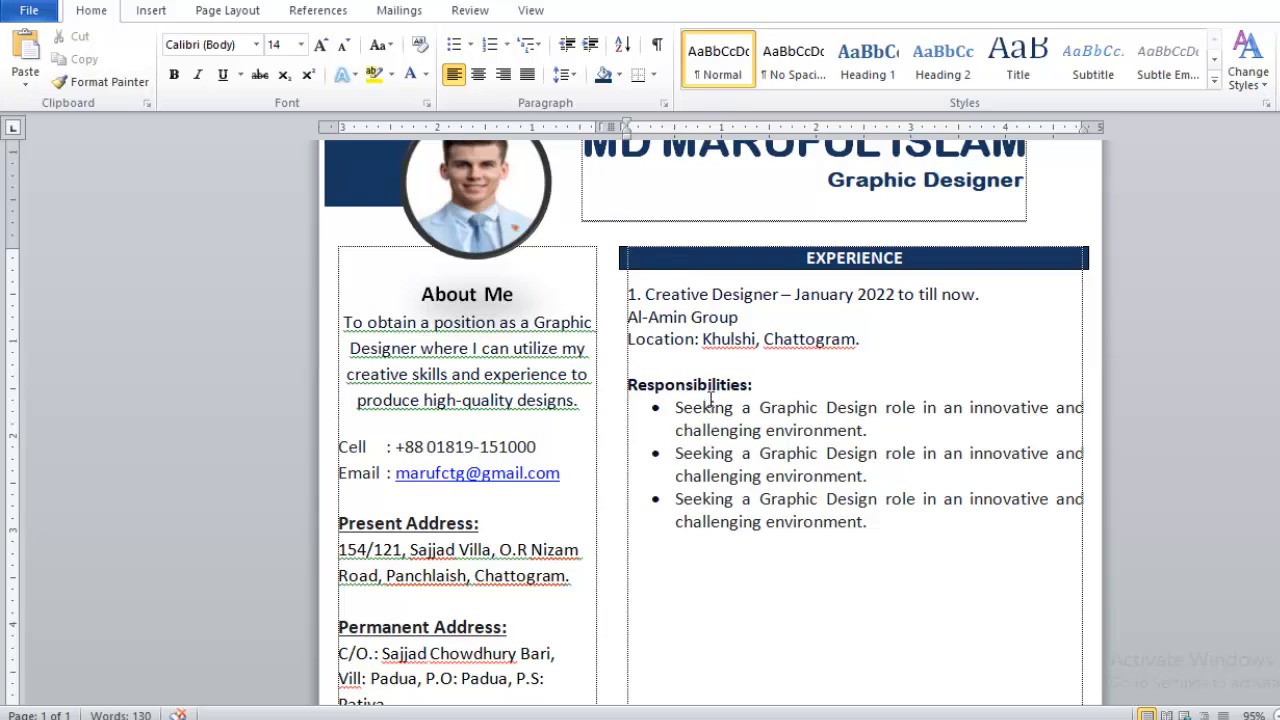
{"action": "left_click", "coordinate": [627, 317]}
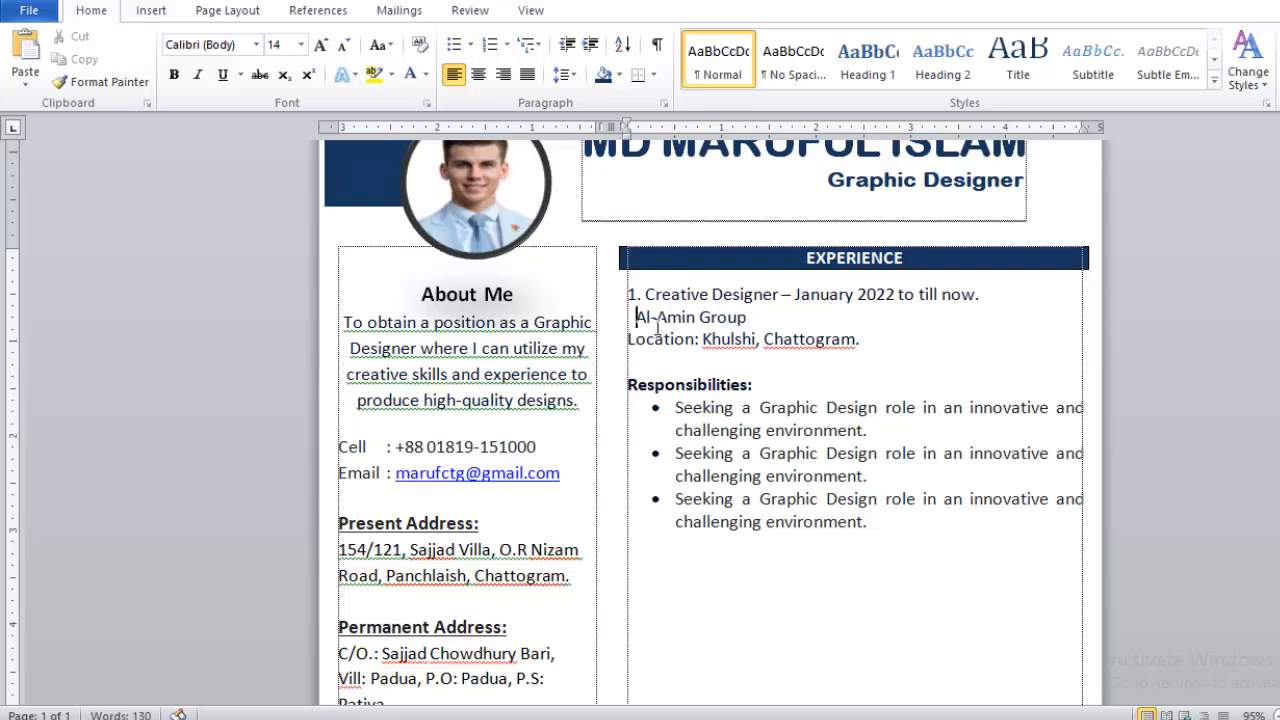
{"action": "left_click", "coordinate": [626, 339]}
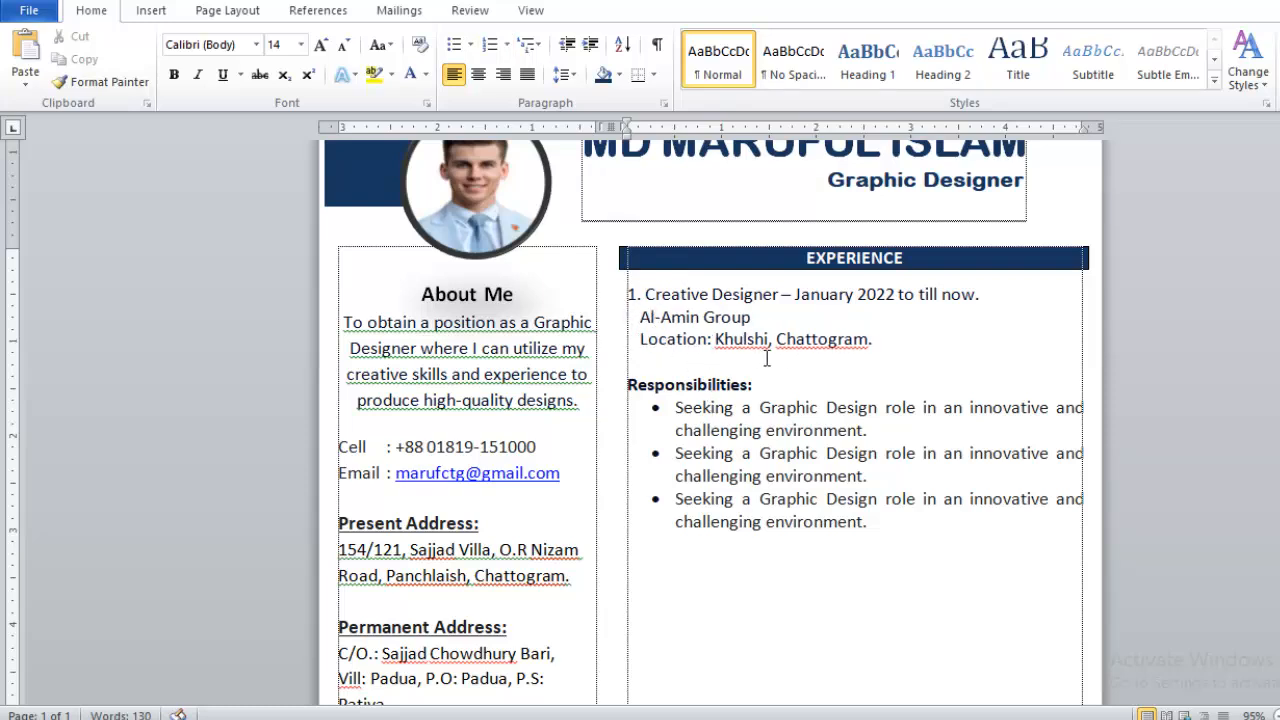
{"action": "scroll", "coordinate": [879, 405], "scroll_direction": "down", "scroll_amount": 3}
- End the responsibility bullets with a plain empty line after the last item
{"action": "left_click", "coordinate": [897, 404]}
{"action": "scroll", "coordinate": [897, 404], "scroll_direction": "down", "scroll_amount": 7}
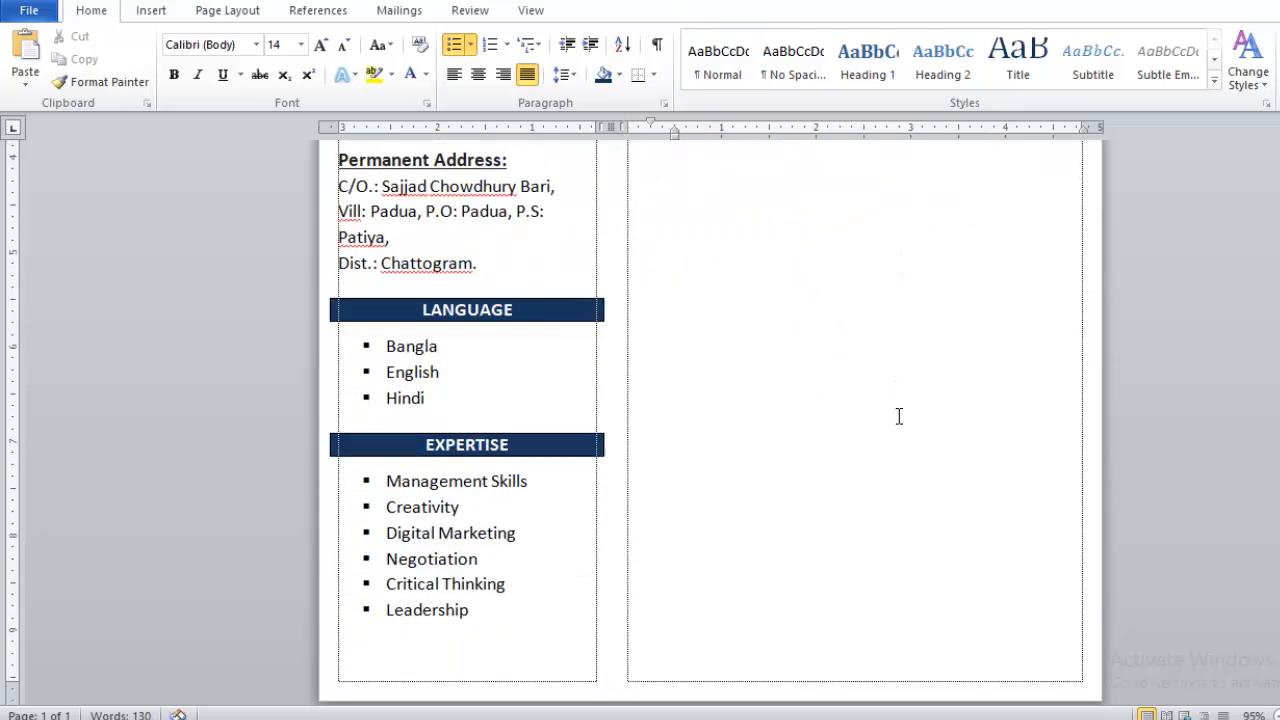
{"action": "scroll", "coordinate": [897, 400], "scroll_direction": "up", "scroll_amount": 7}
{"action": "key", "text": "Return"}
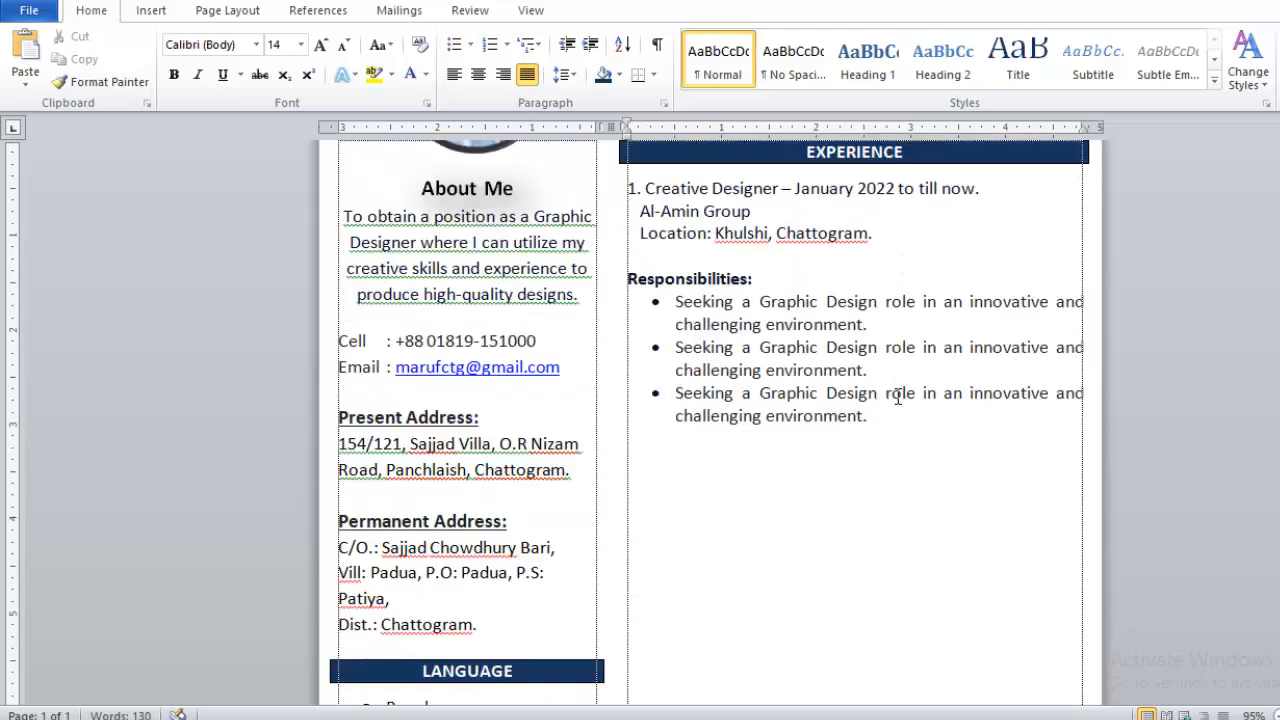
{"action": "scroll", "coordinate": [873, 221], "scroll_direction": "up", "scroll_amount": 2}
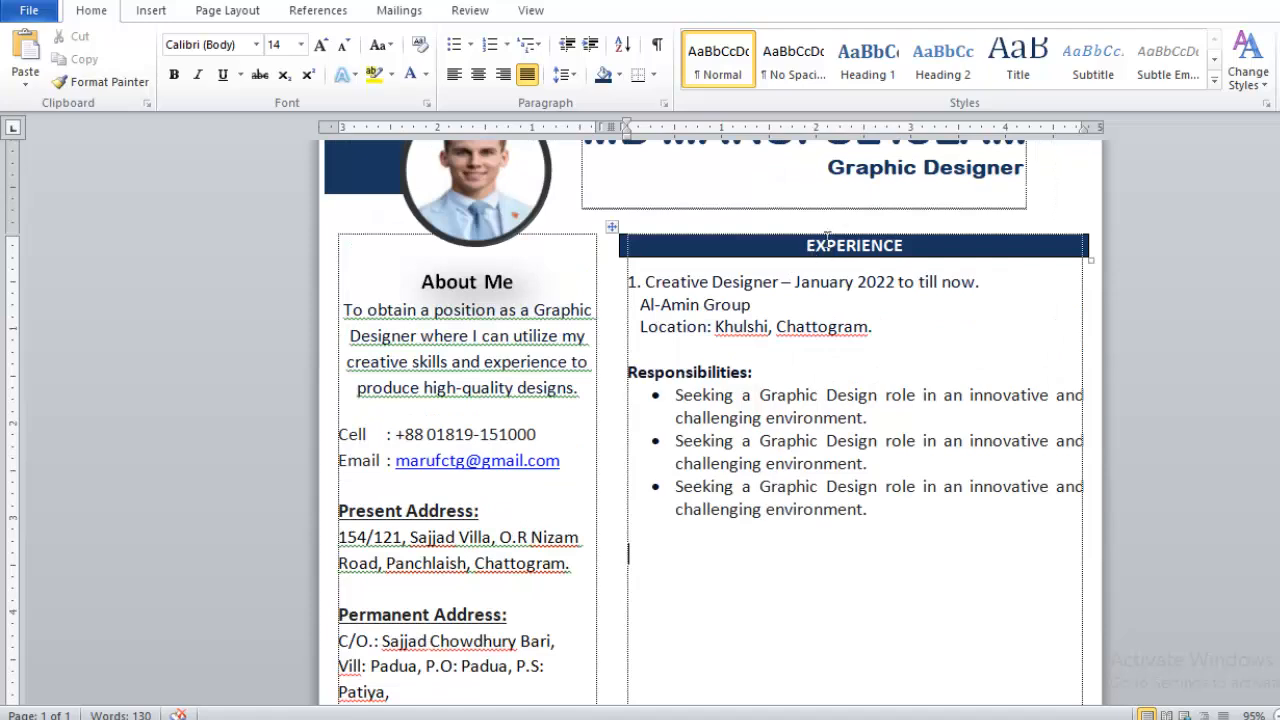
- Copy the EXPERIENCE bar below, retitle it all-caps EDUCATION and delete the leftover text
{"action": "left_click_drag", "start_coordinate": [711, 282], "coordinate": [657, 258]}
{"action": "key", "text": "ctrl+c"}
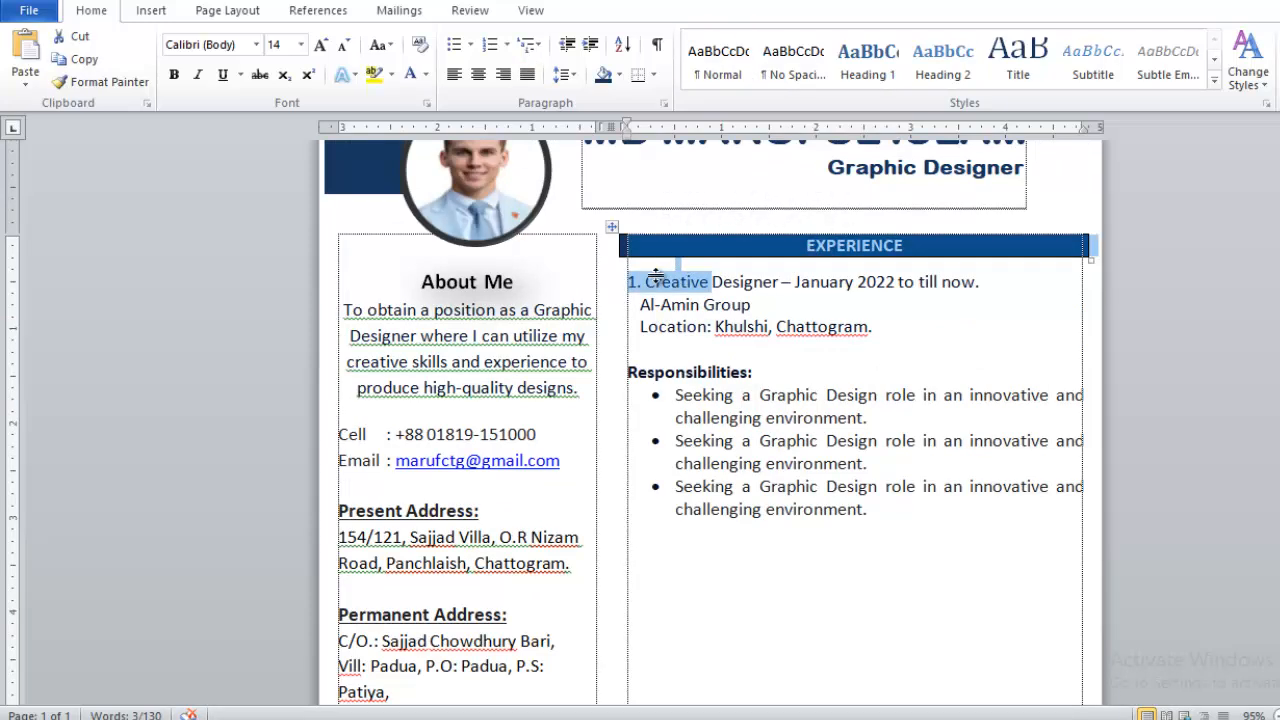
{"action": "left_click", "coordinate": [627, 554]}
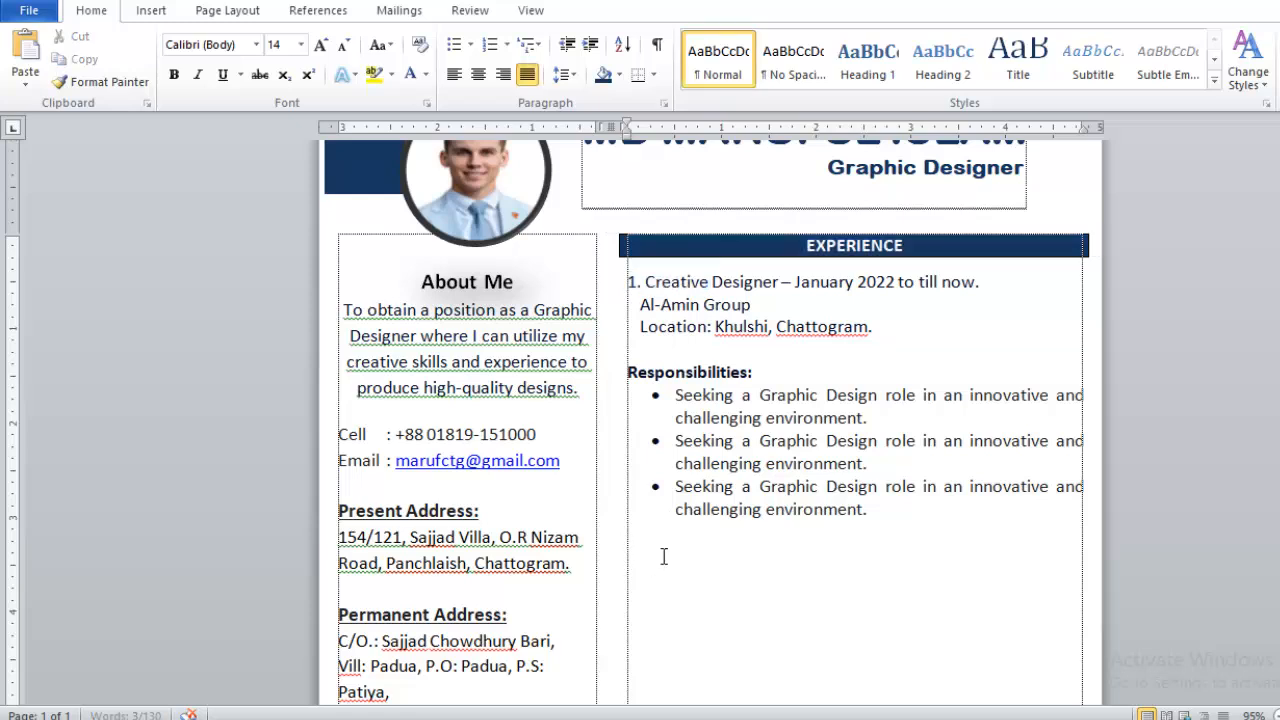
{"action": "key", "text": "ctrl+v"}
{"action": "double_click", "coordinate": [850, 557]}
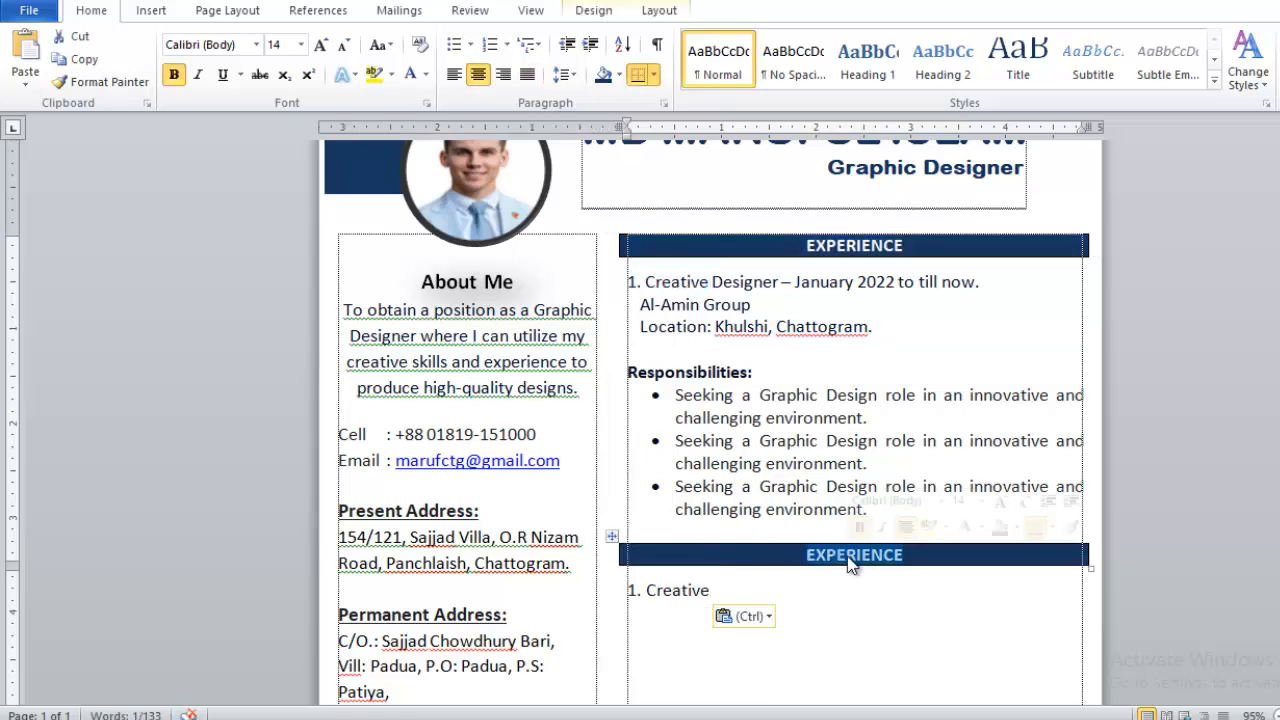
{"action": "type", "text": "Education"}
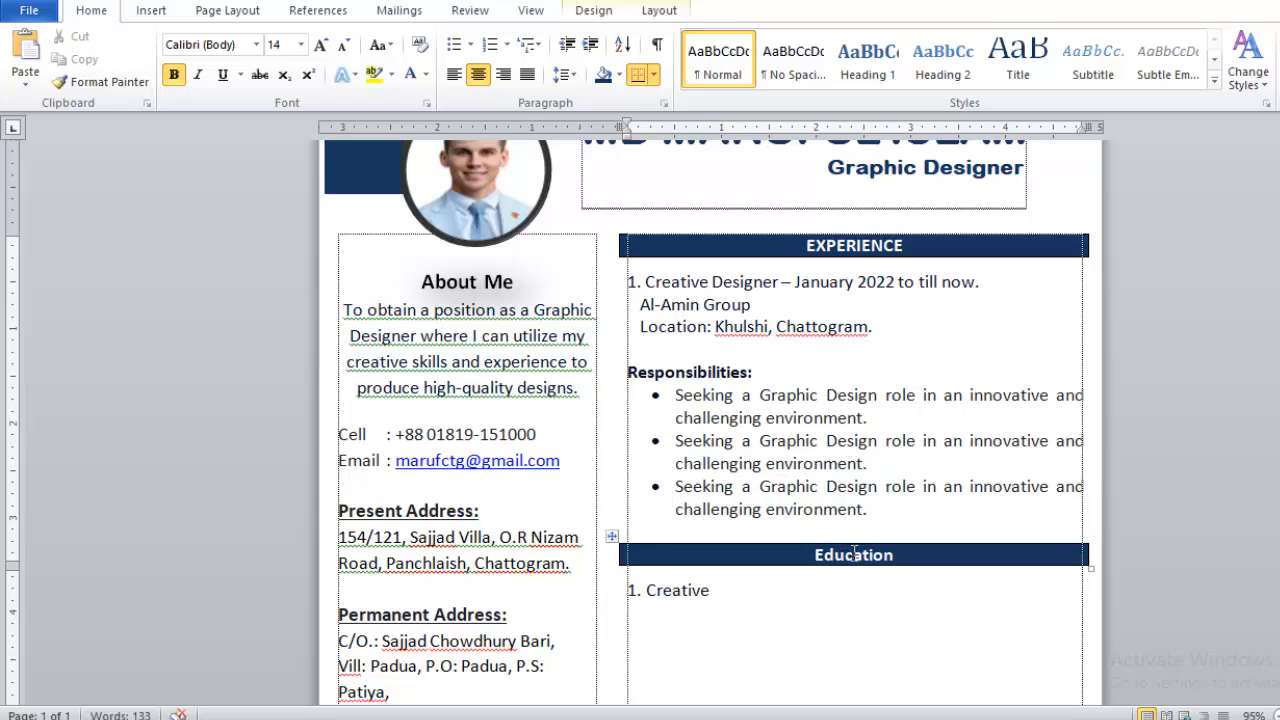
{"action": "key", "text": "shift+F3"}
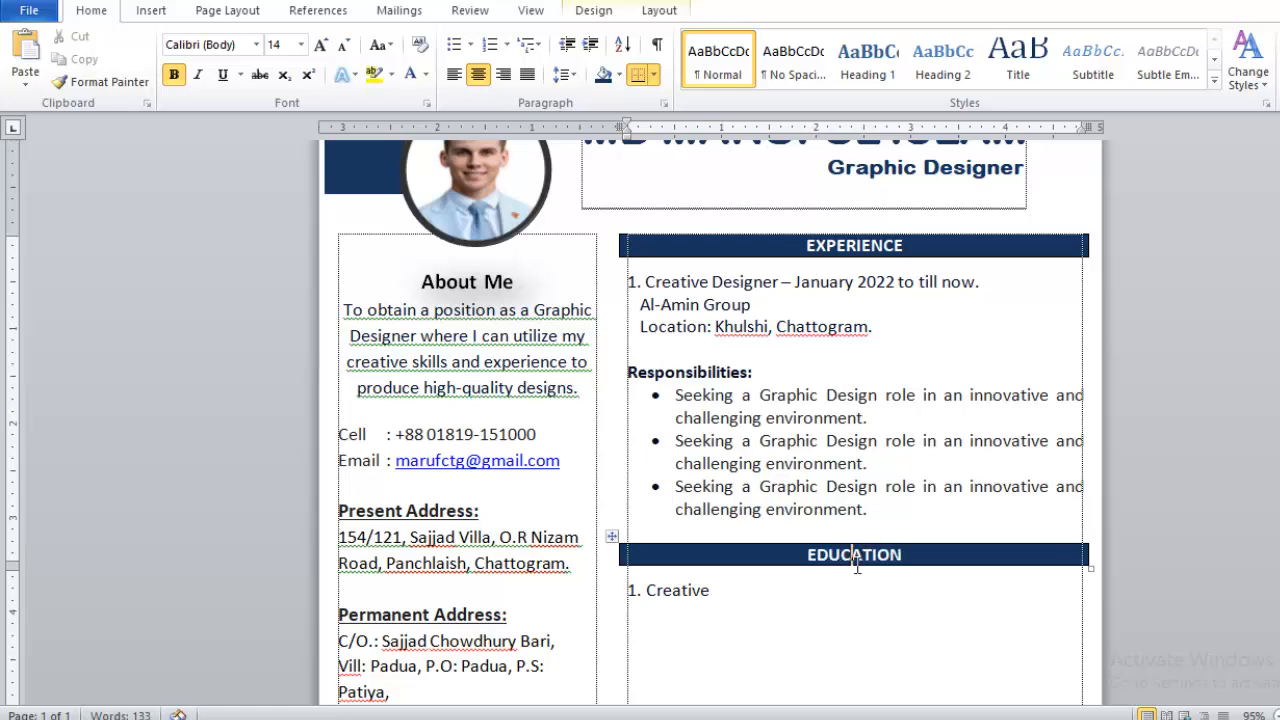
{"action": "left_click", "coordinate": [726, 590]}
{"action": "key", "text": "BackSpace"}
{"action": "key", "text": "BackSpace"}
{"action": "key", "text": "BackSpace"}
{"action": "key", "text": "BackSpace"}
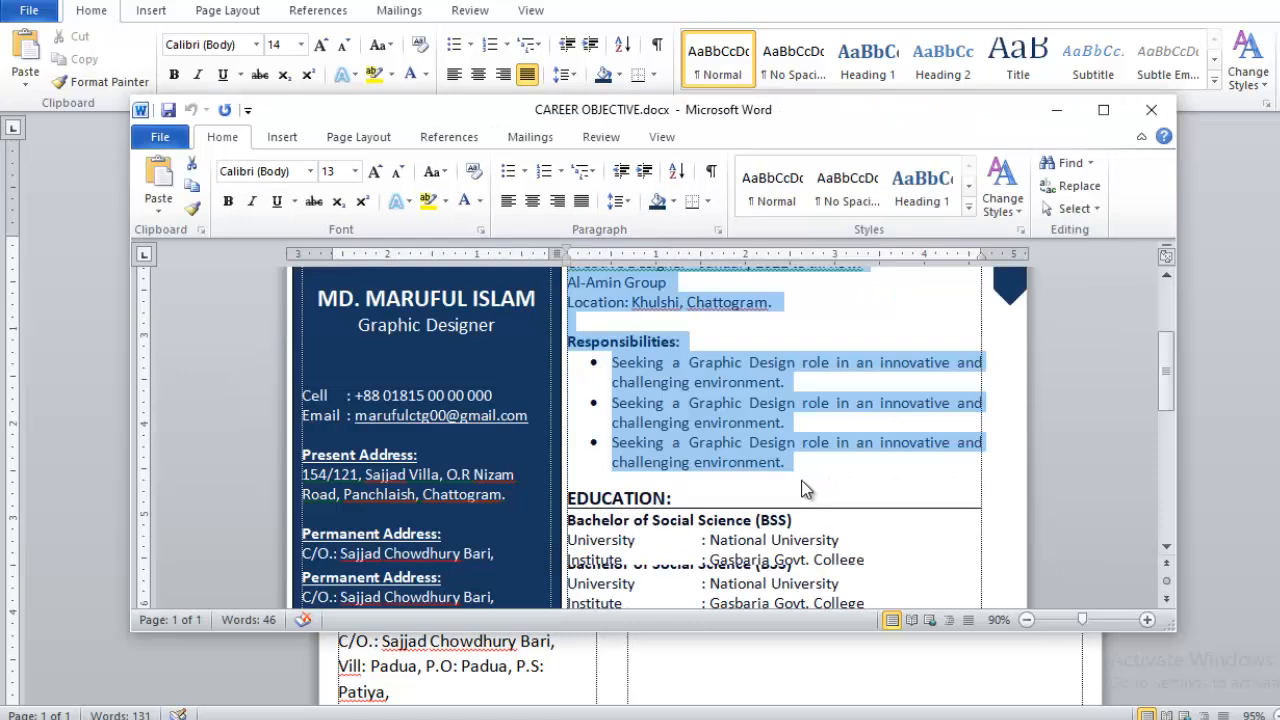
- Copy the BSS and HSC education details from CAREER OBJECTIVE.docx and paste them under EDUCATION
{"action": "key", "text": "alt+Tab"}
{"action": "scroll", "coordinate": [805, 480], "scroll_direction": "down", "scroll_amount": 5}
{"action": "scroll", "coordinate": [790, 457], "scroll_direction": "down", "scroll_amount": 1}
{"action": "left_click_drag", "start_coordinate": [771, 582], "coordinate": [571, 320]}
{"action": "key", "text": "ctrl+c"}
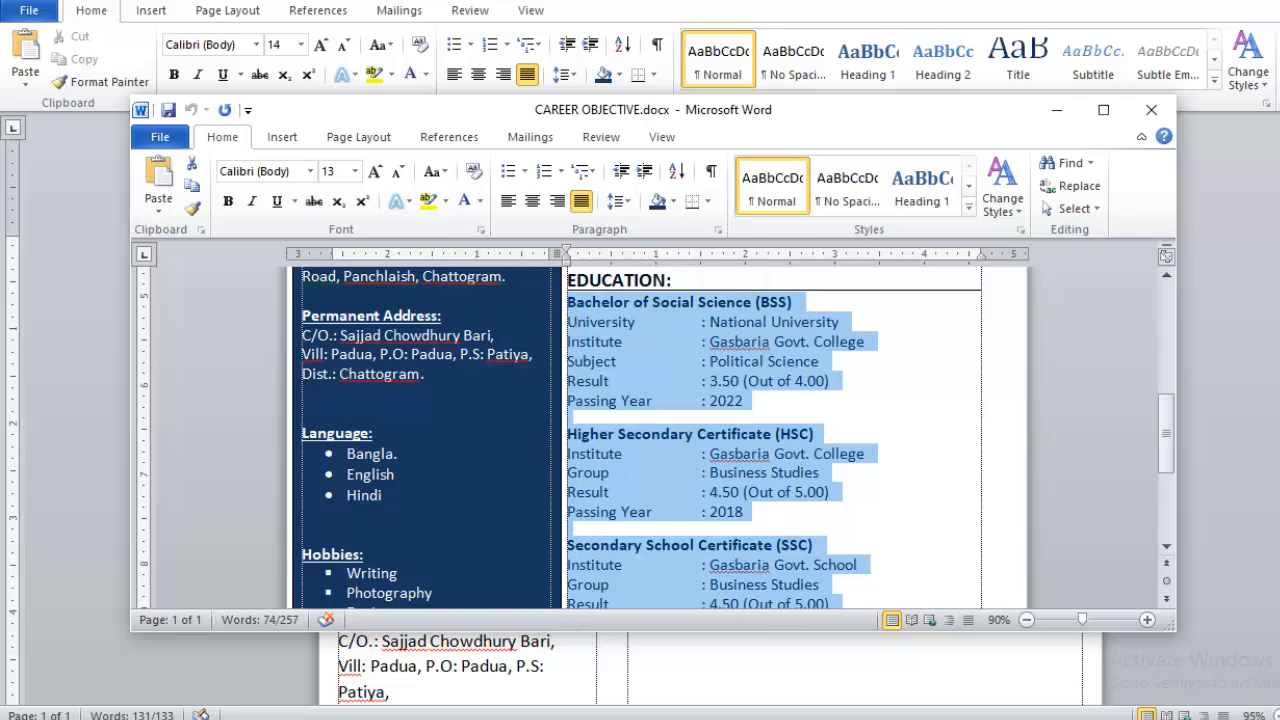
{"action": "left_click", "coordinate": [505, 655]}
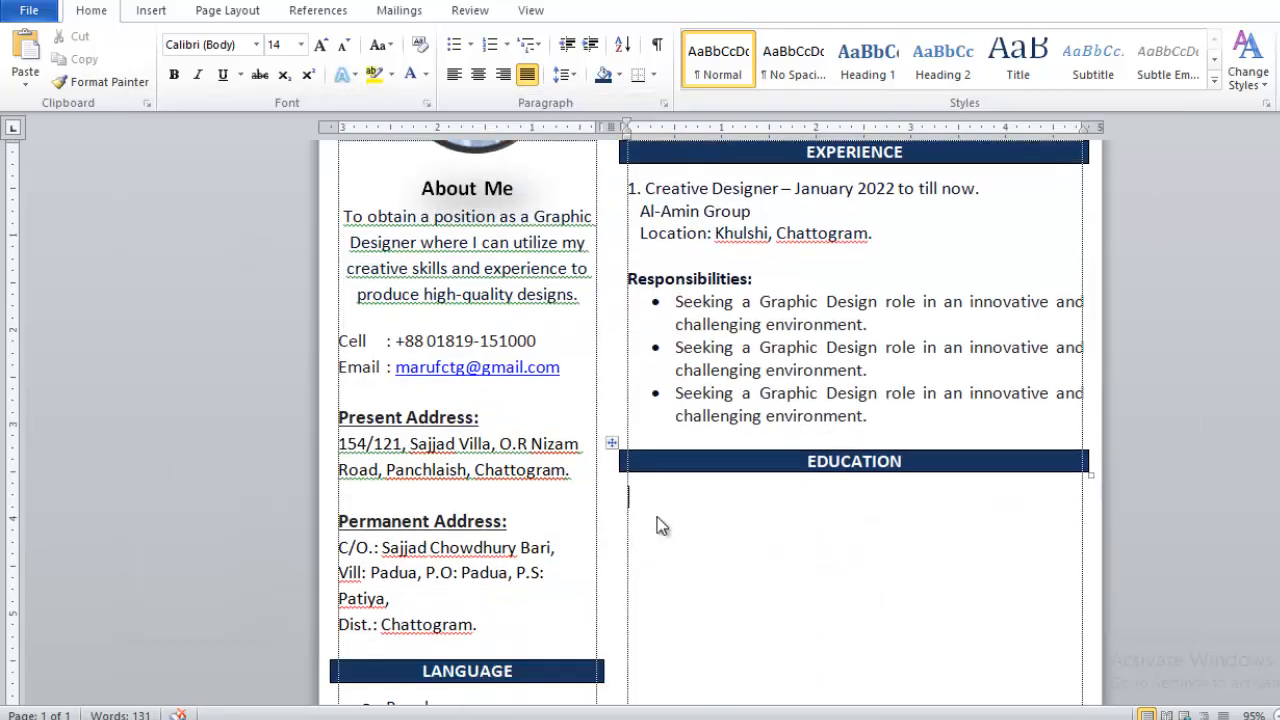
{"action": "key", "text": "ctrl+v"}
{"action": "scroll", "coordinate": [693, 399], "scroll_direction": "up", "scroll_amount": 4}
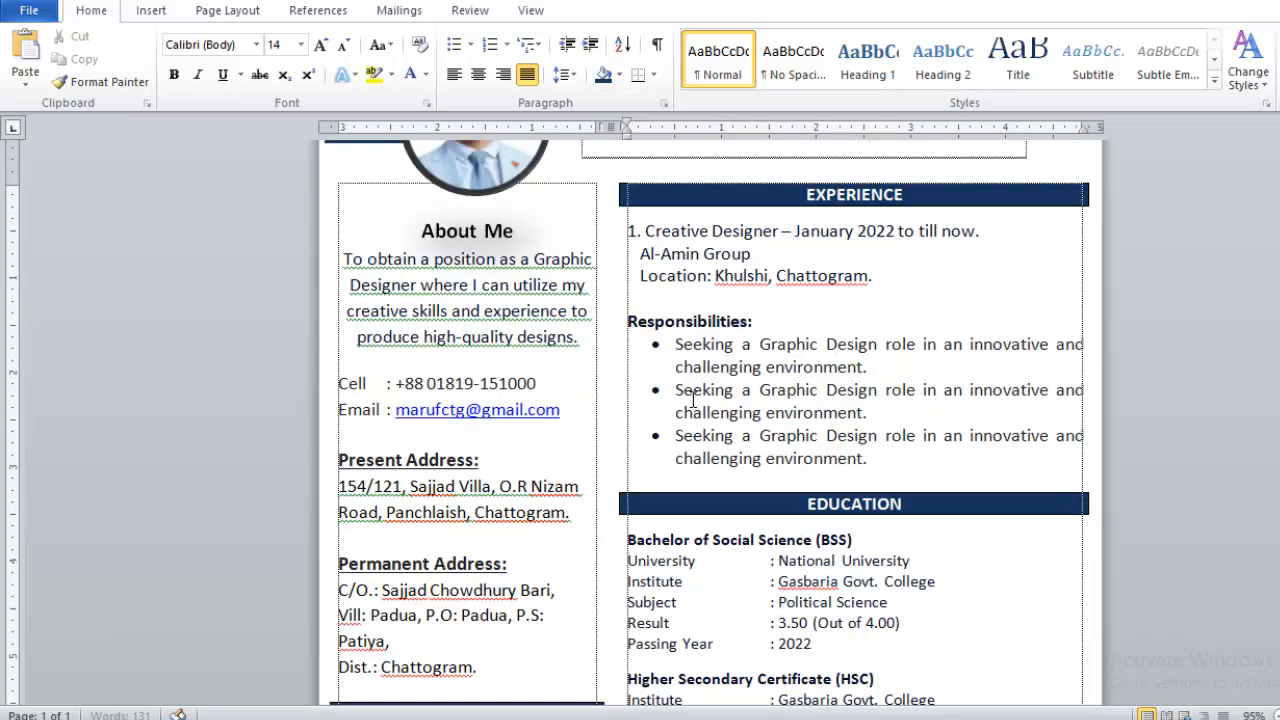
- Clear the stray bullet from the empty line below Location
{"action": "left_click", "coordinate": [676, 349]}
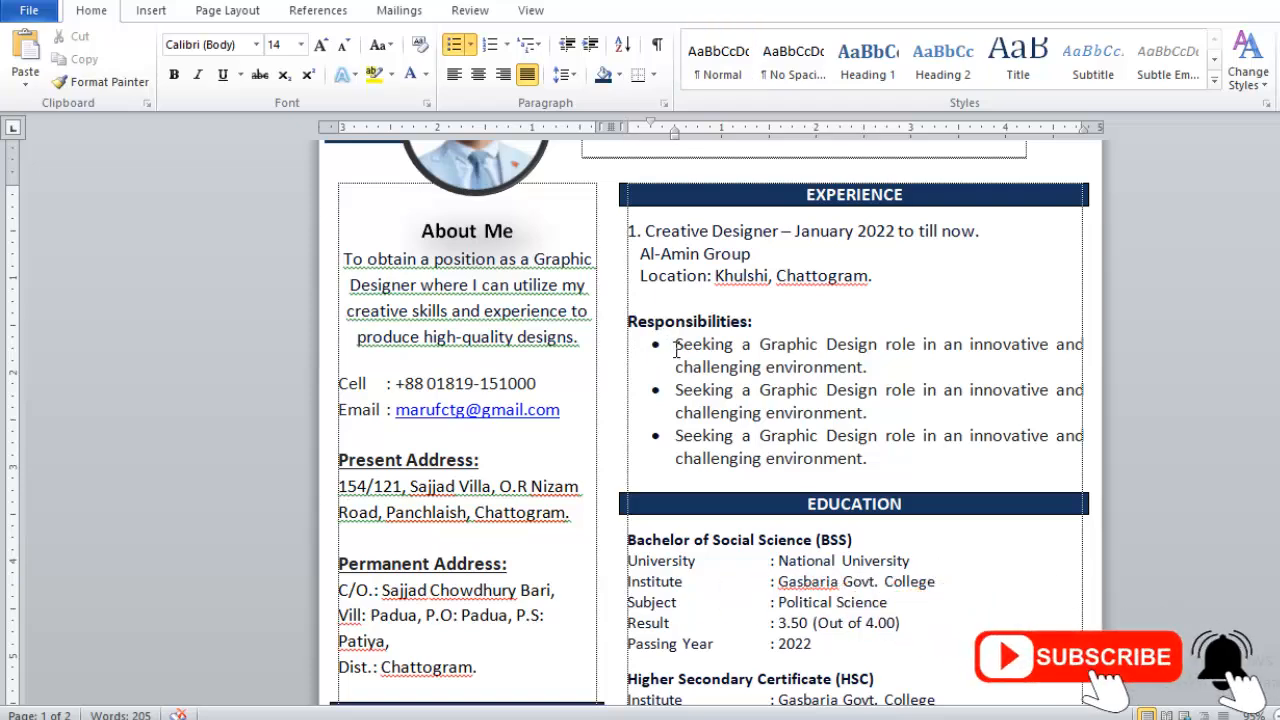
{"action": "left_click", "coordinate": [649, 300]}
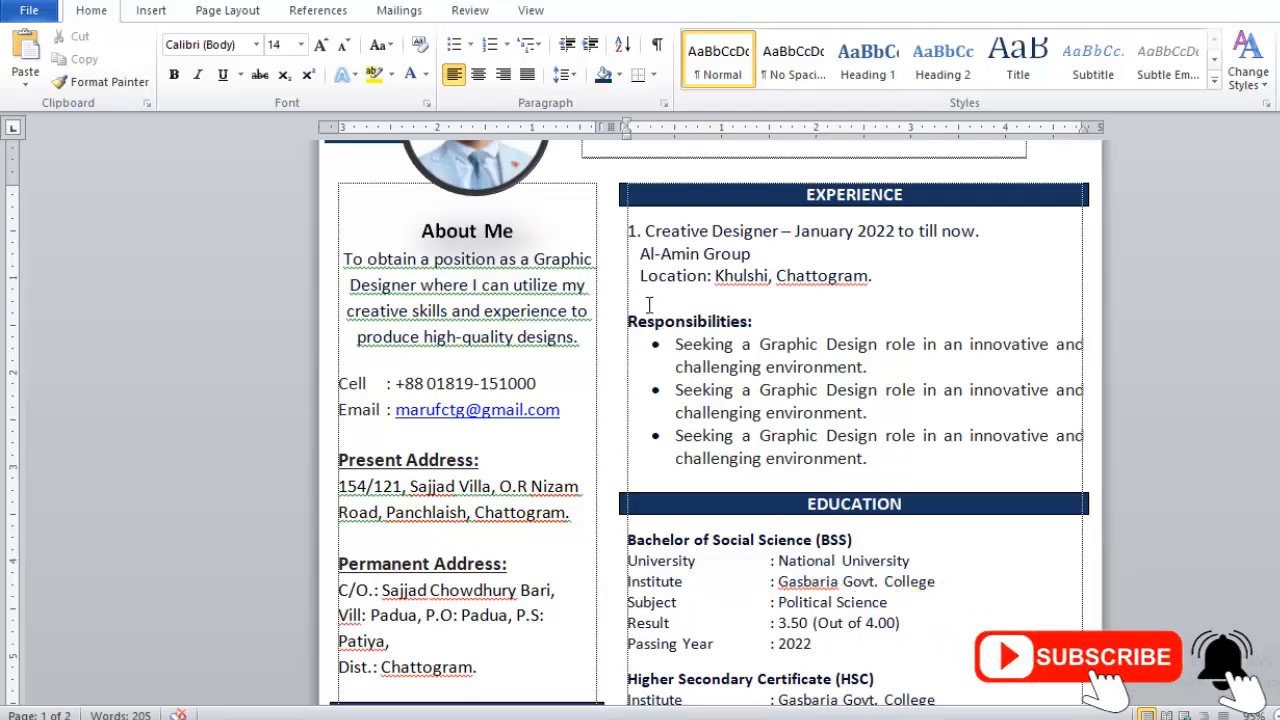
{"action": "left_click", "coordinate": [470, 44]}
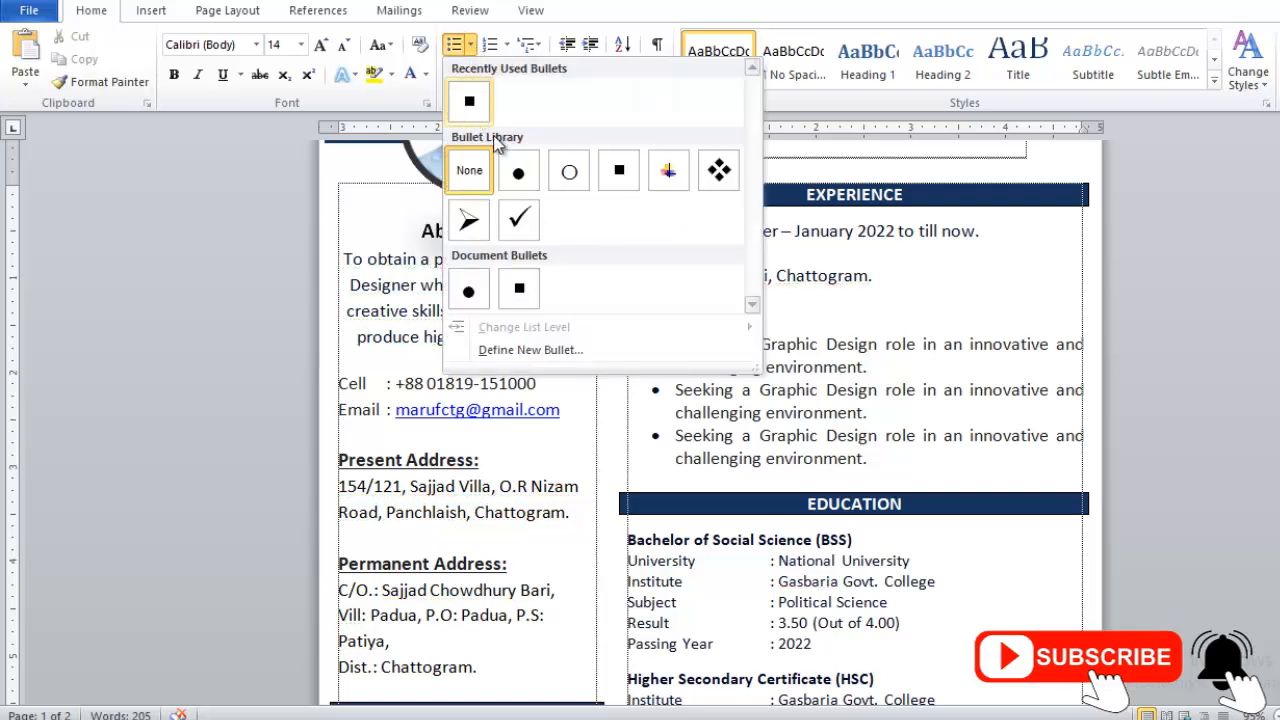
{"action": "left_click", "coordinate": [519, 172]}
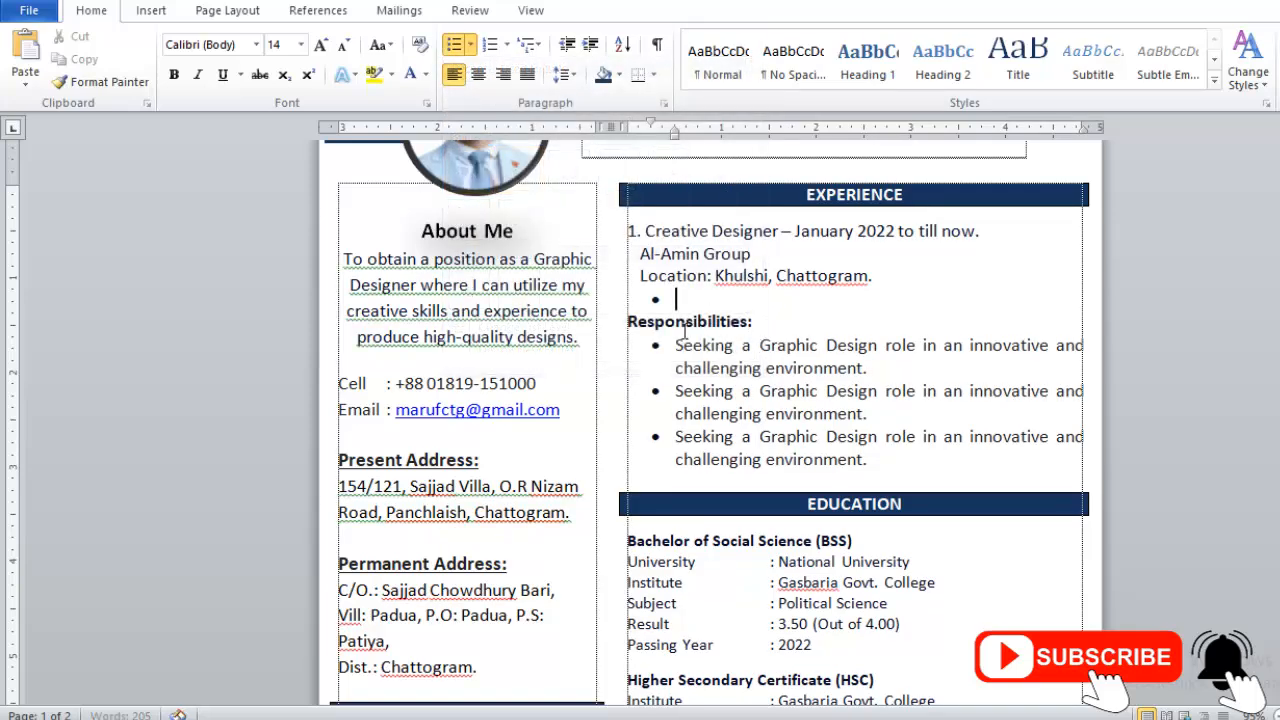
{"action": "key", "text": "ctrl+z"}
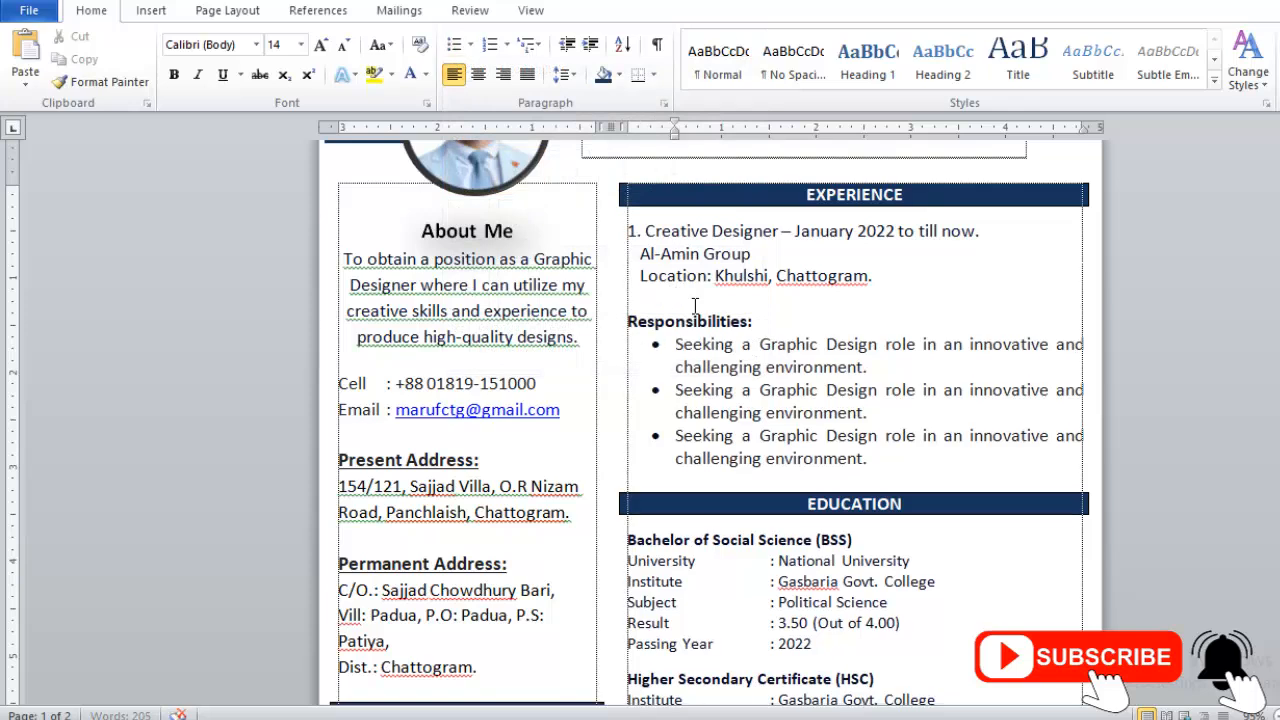
- Replace the extra spaces with tabs so the National University and Institute values align with the colons
{"action": "scroll", "coordinate": [691, 441], "scroll_direction": "down", "scroll_amount": 3}
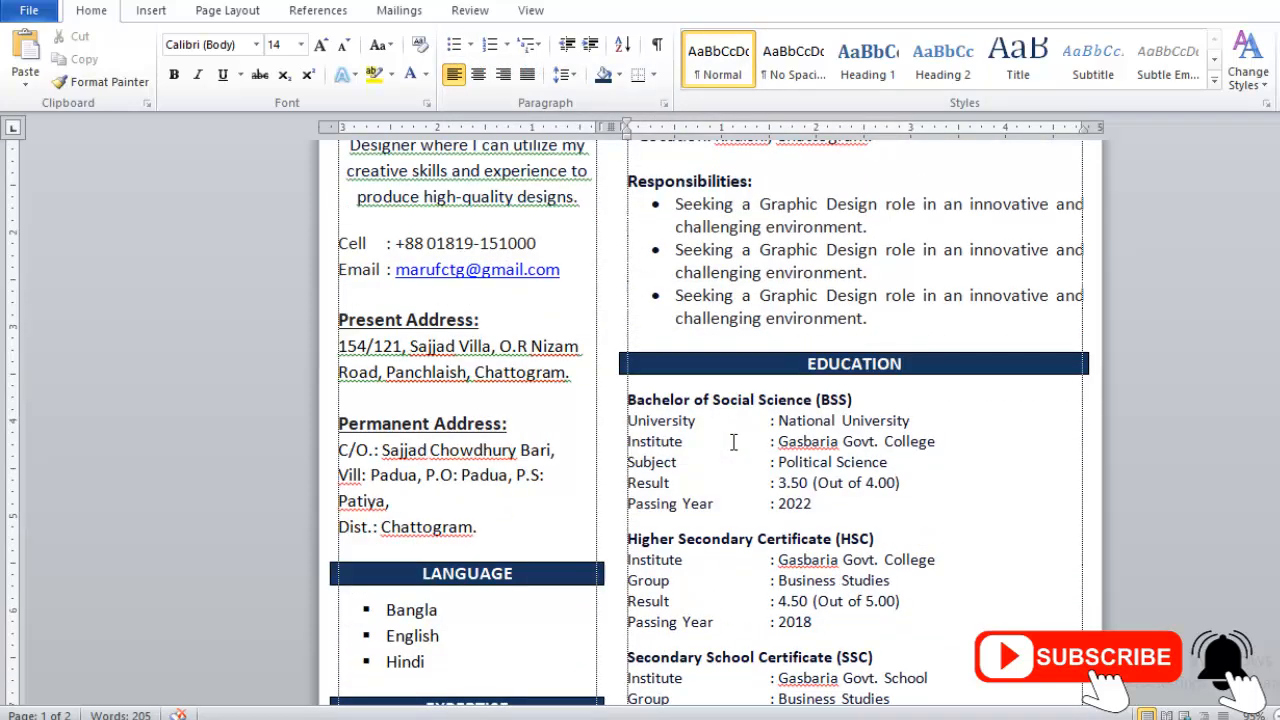
{"action": "key", "text": "Delete"}
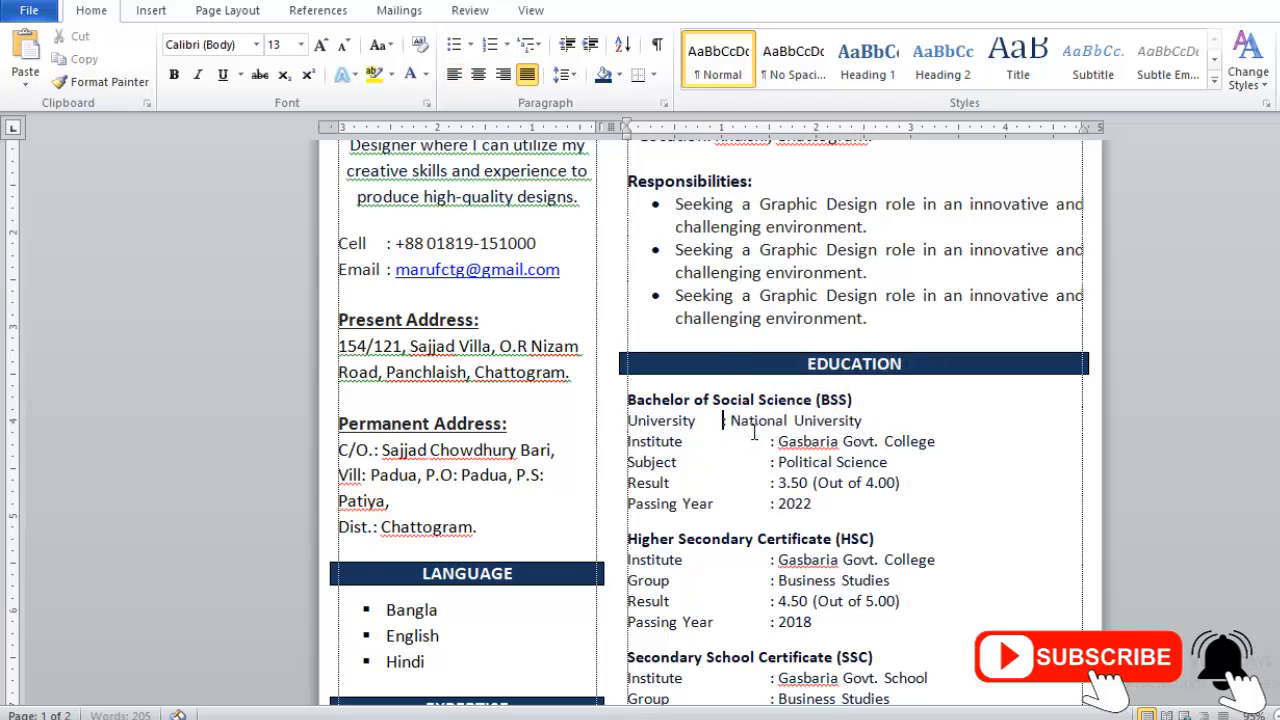
{"action": "key", "text": "BackSpace"}
{"action": "key", "text": "BackSpace"}
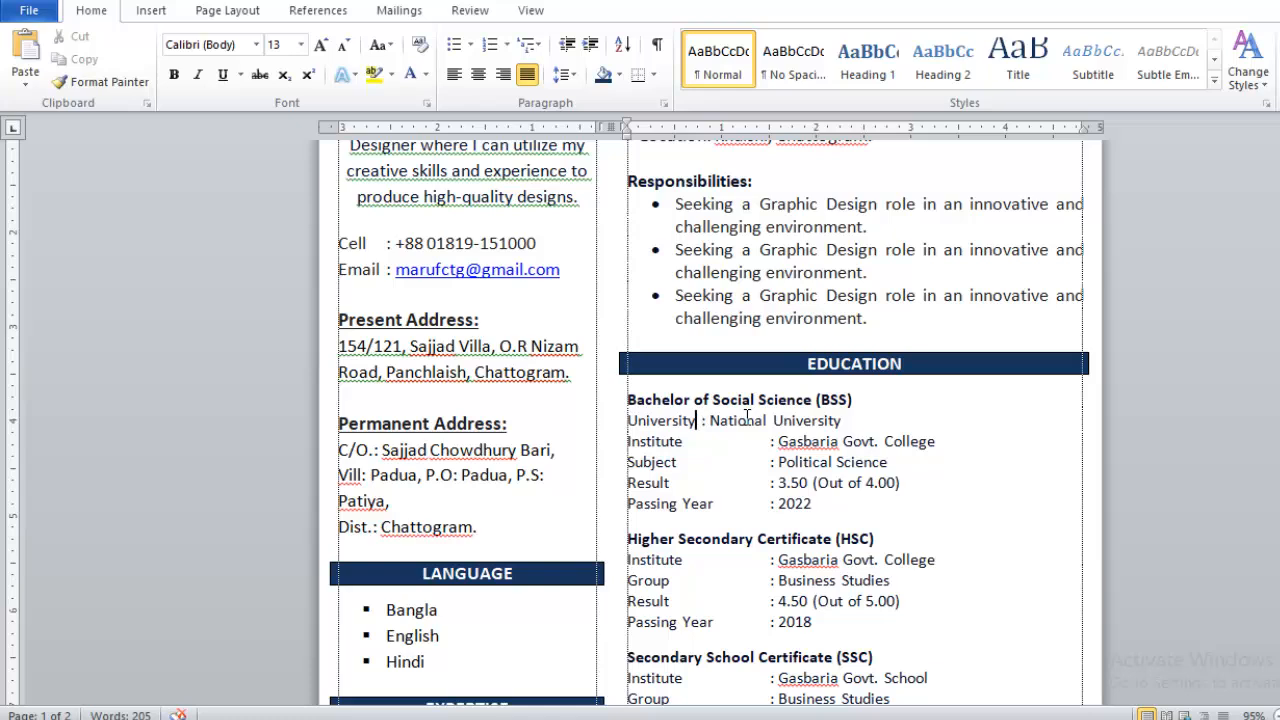
{"action": "key", "text": "Tab"}
{"action": "key", "text": "Tab"}
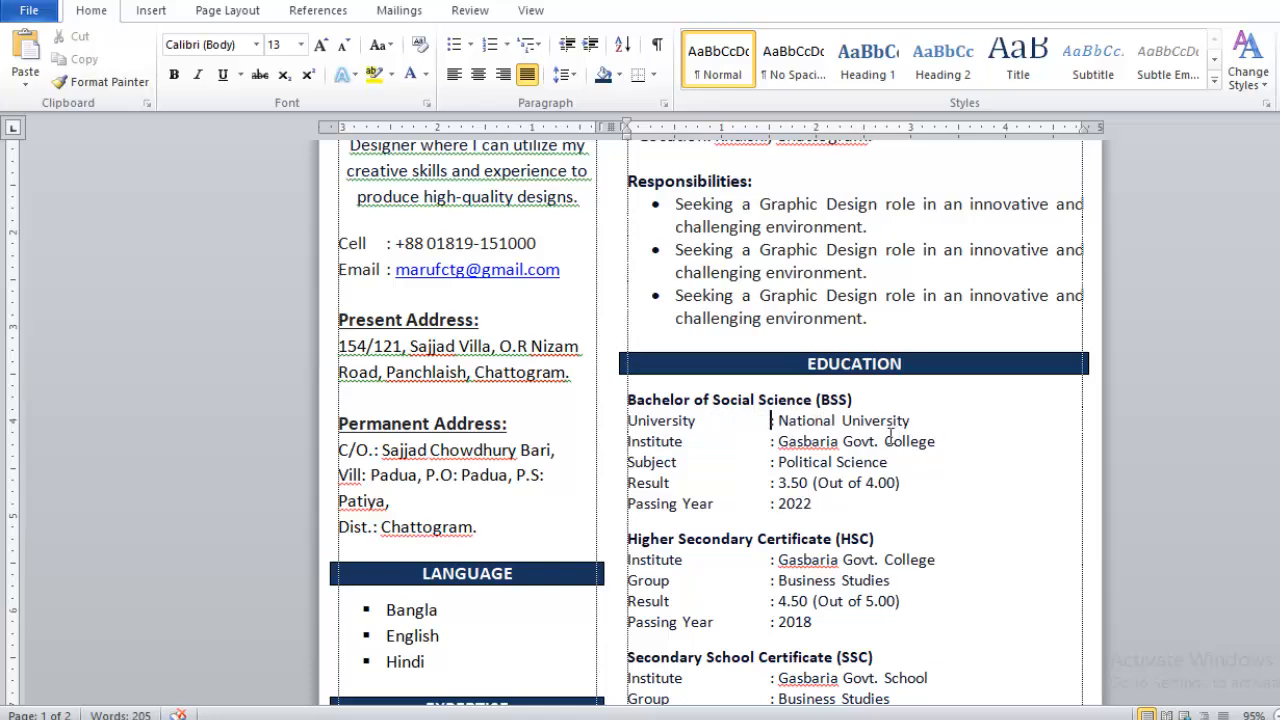
{"action": "left_click_drag", "start_coordinate": [722, 446], "coordinate": [768, 447]}
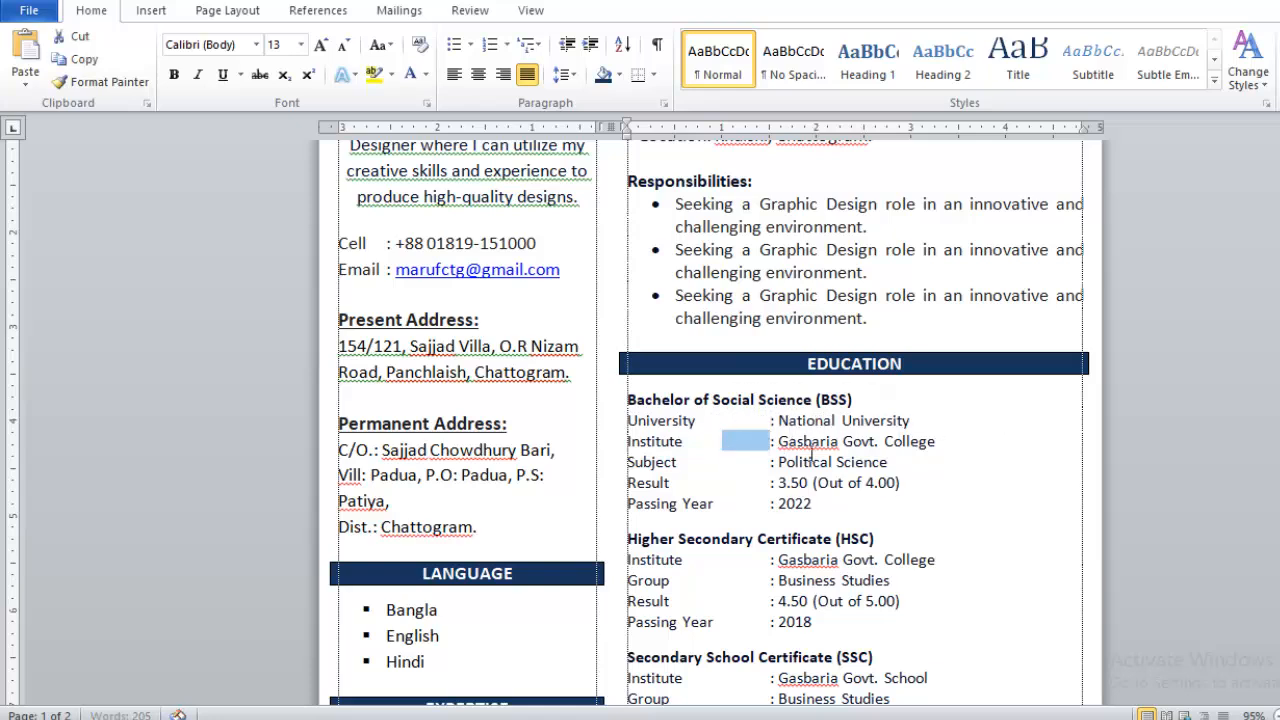
{"action": "key", "text": "BackSpace"}
{"action": "key", "text": "Tab"}
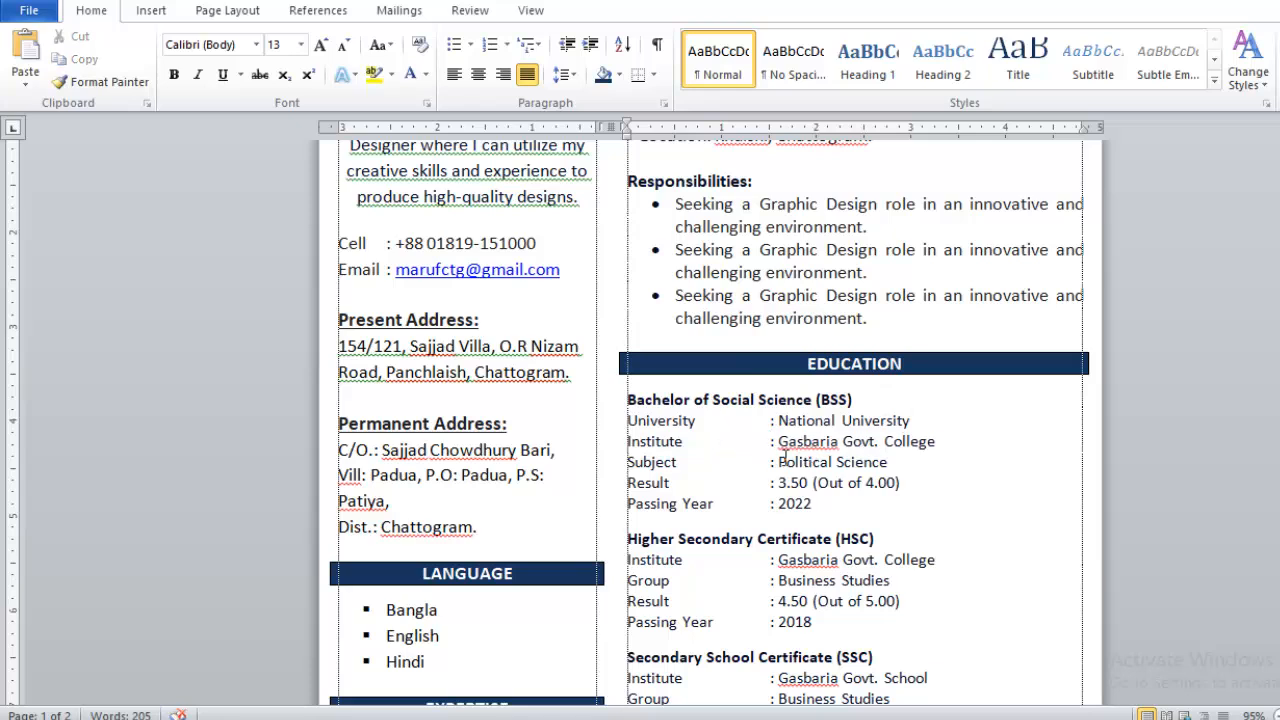
- Add an empty line after the SSC 2016 passing year, then select the EDUCATION heading bar
{"action": "scroll", "coordinate": [810, 473], "scroll_direction": "down", "scroll_amount": 2}
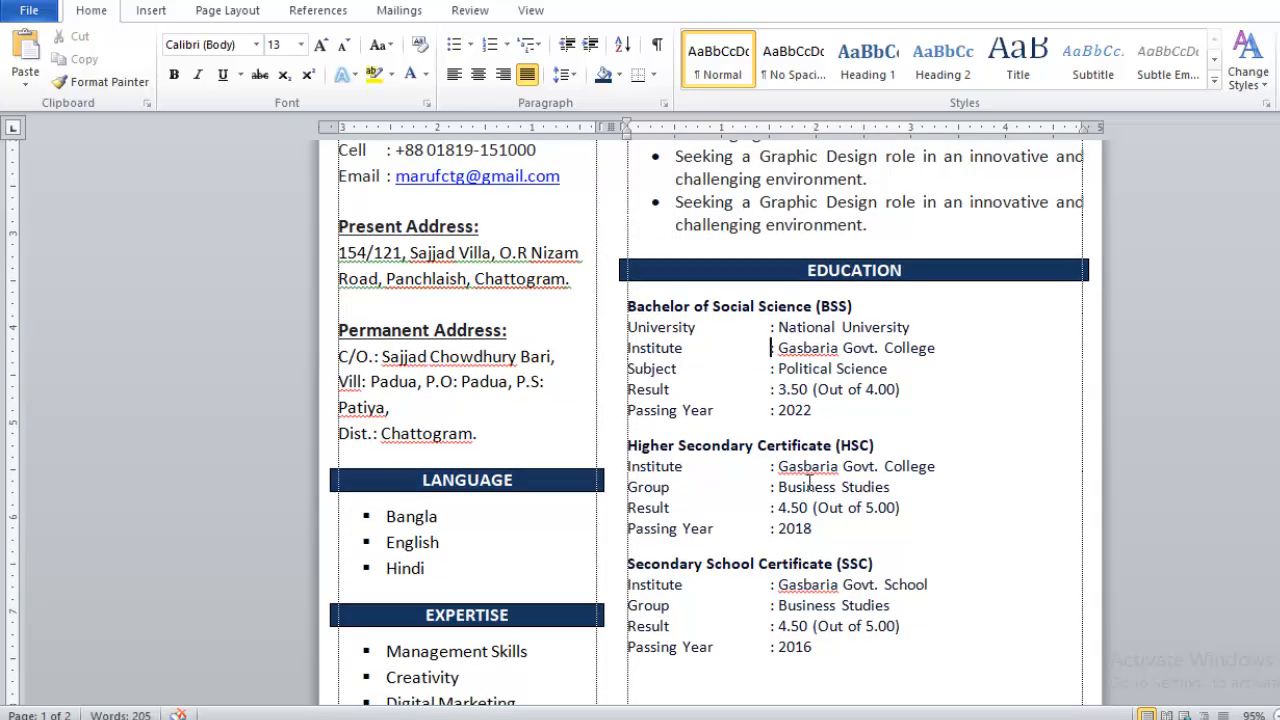
{"action": "left_click_drag", "start_coordinate": [852, 441], "coordinate": [668, 441]}
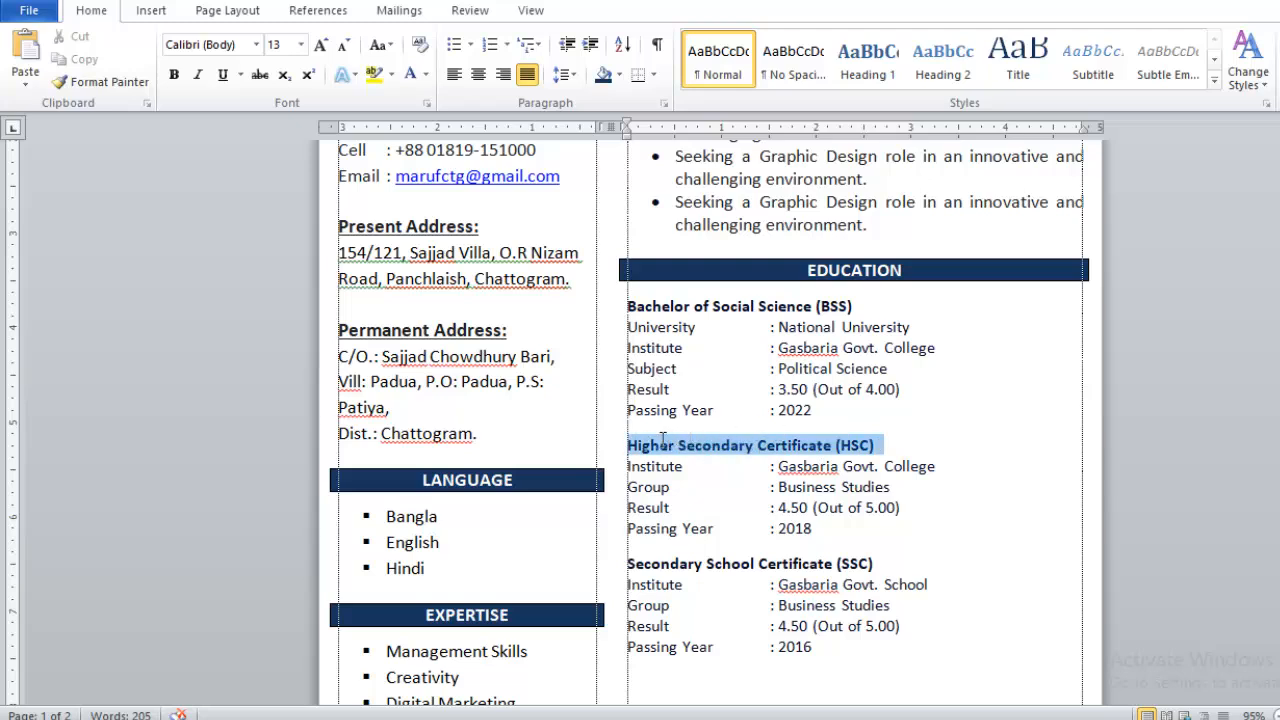
{"action": "left_click", "coordinate": [669, 452]}
{"action": "left_click_drag", "start_coordinate": [880, 307], "coordinate": [658, 305]}
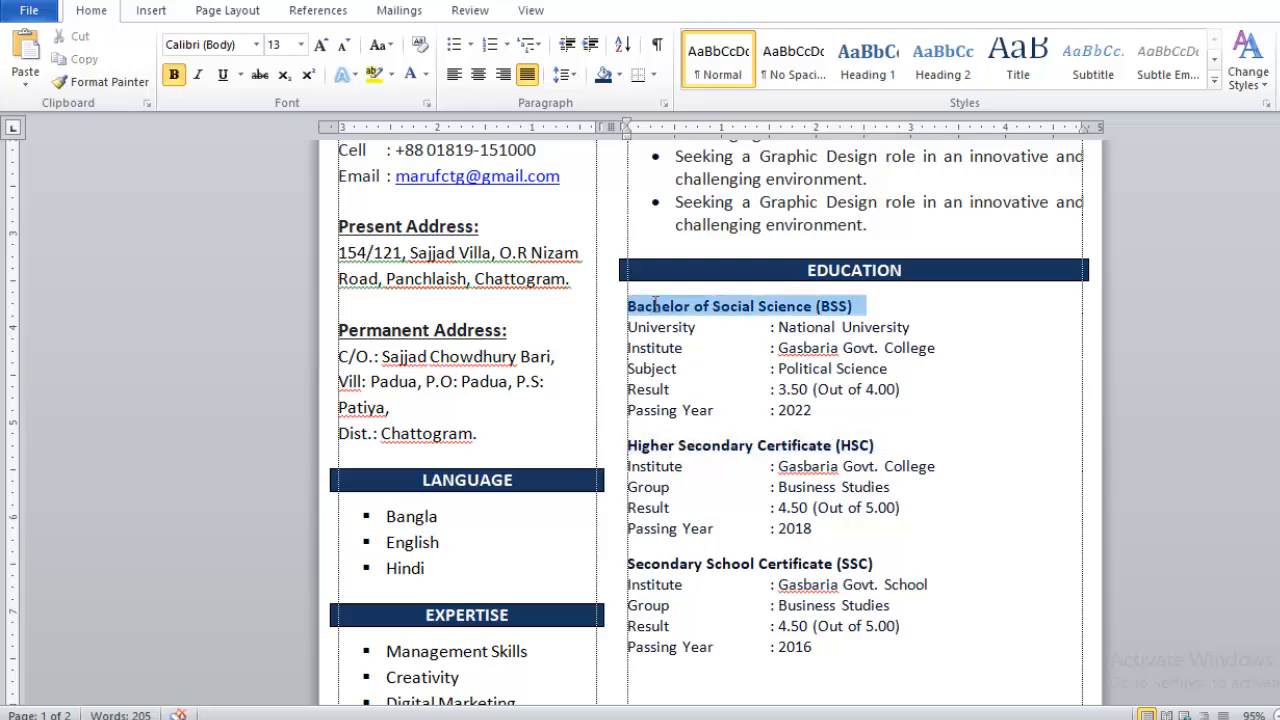
{"action": "scroll", "coordinate": [951, 457], "scroll_direction": "down", "scroll_amount": 4}
{"action": "left_click", "coordinate": [830, 460]}
{"action": "key", "text": "Return"}
{"action": "key", "text": "Return"}
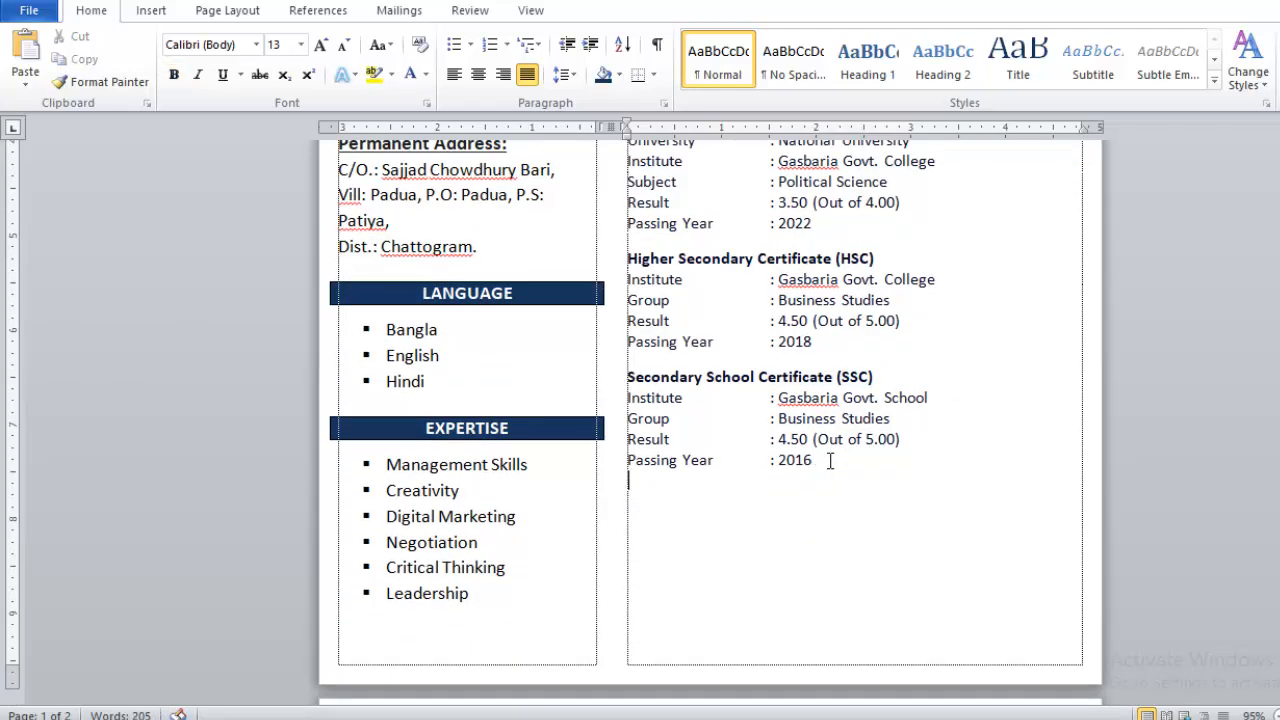
{"action": "type", "text": "Ajuk"}
{"action": "key", "text": "BackSpace"}
{"action": "key", "text": "BackSpace"}
{"action": "scroll", "coordinate": [830, 460], "scroll_direction": "up", "scroll_amount": 5}
{"action": "double_click", "coordinate": [677, 446]}
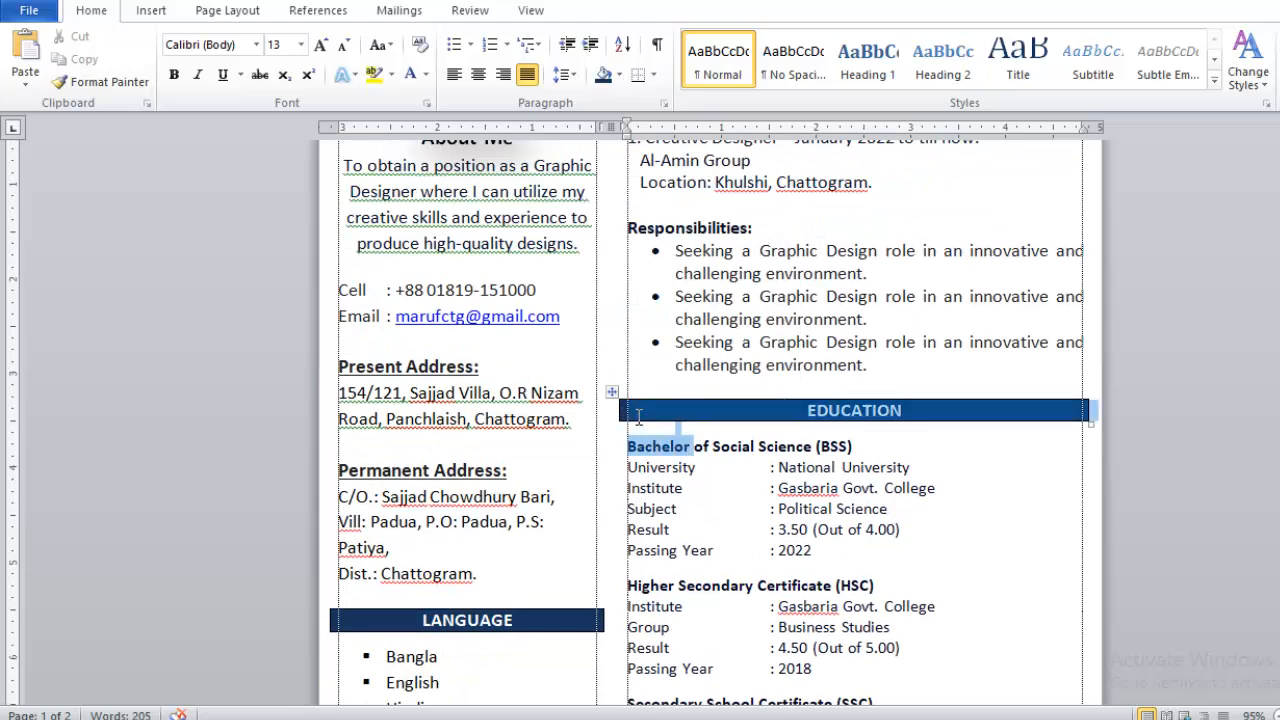
- Paste the EDUCATION bar below SSC, retitle it 'SKILLS SUMMARY' in uppercase, and delete the leftover Bachelor text
{"action": "scroll", "coordinate": [674, 420], "scroll_direction": "down", "scroll_amount": 3}
{"action": "scroll", "coordinate": [758, 483], "scroll_direction": "down", "scroll_amount": 2}
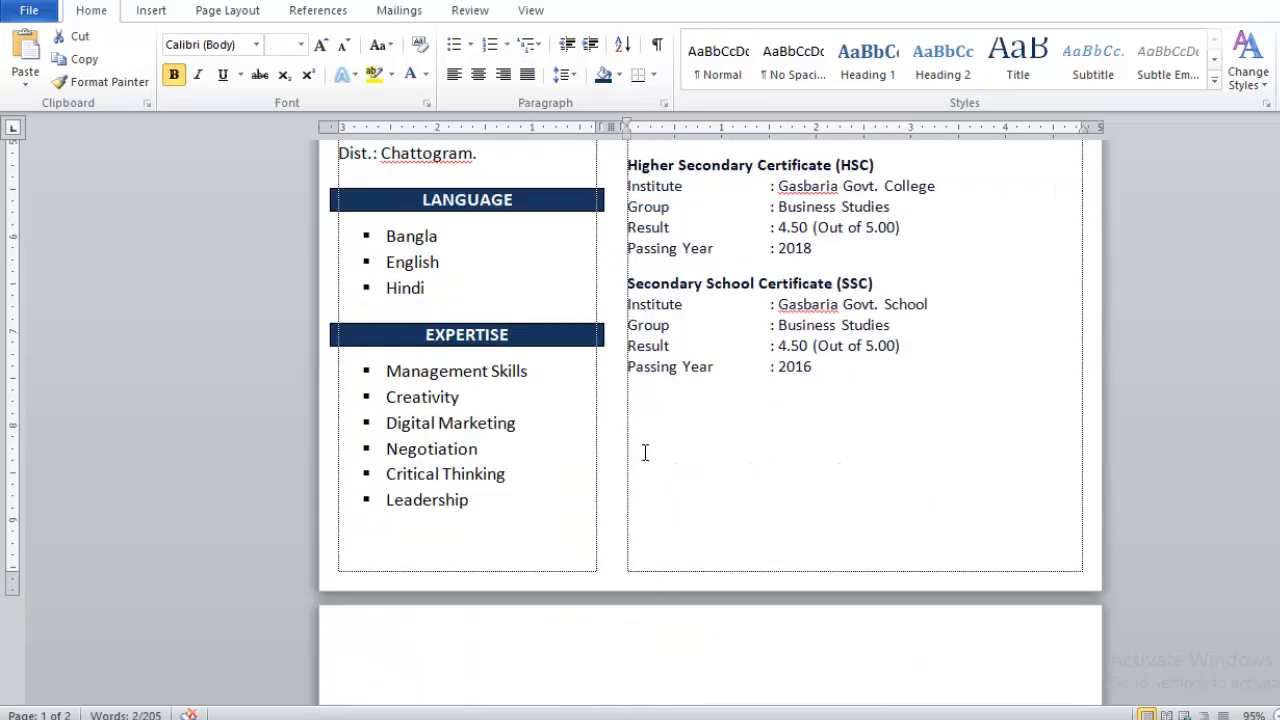
{"action": "left_click", "coordinate": [634, 402]}
{"action": "type", "text": "EDUCATION Bachelor"}
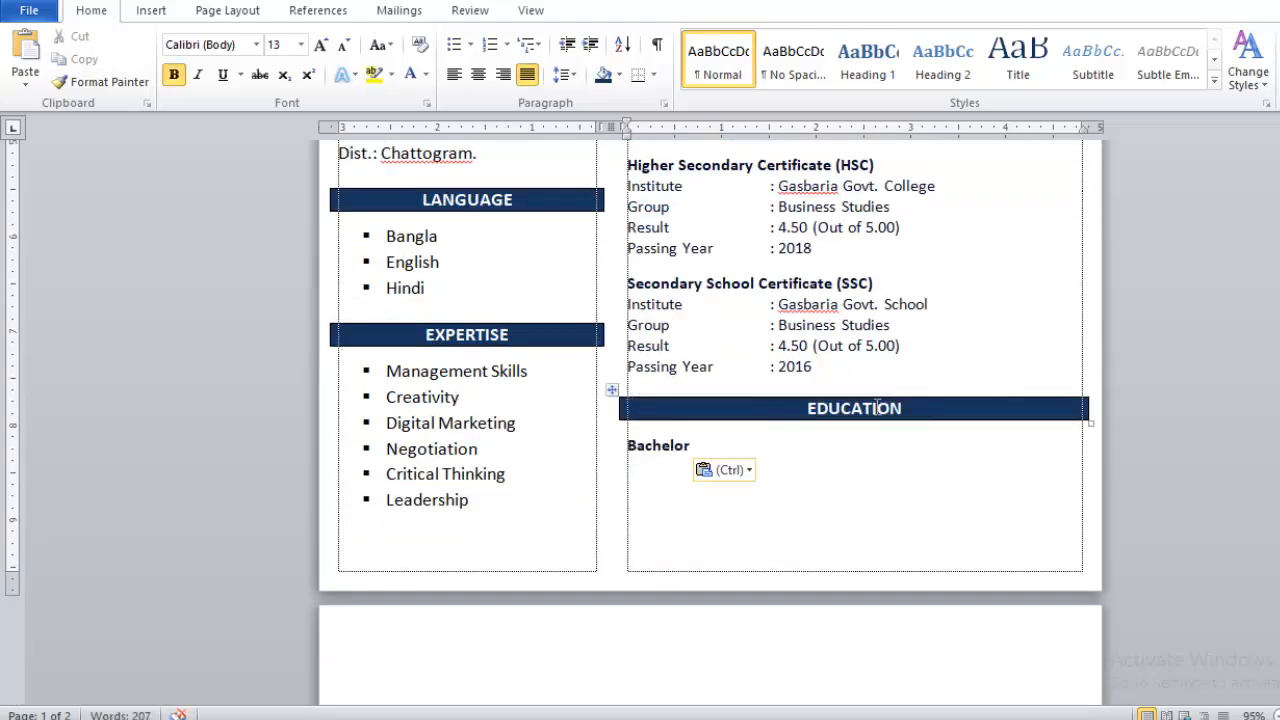
{"action": "type", "text": "Ski"}
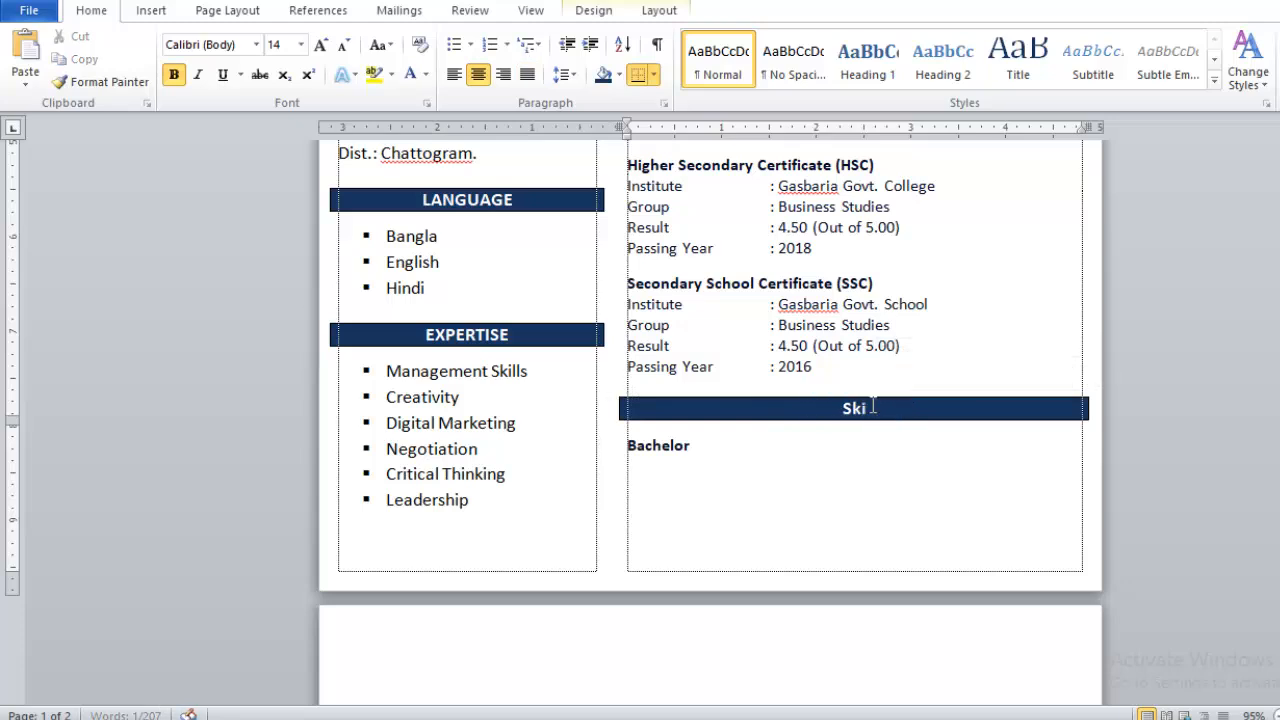
{"action": "type", "text": "lls Summary"}
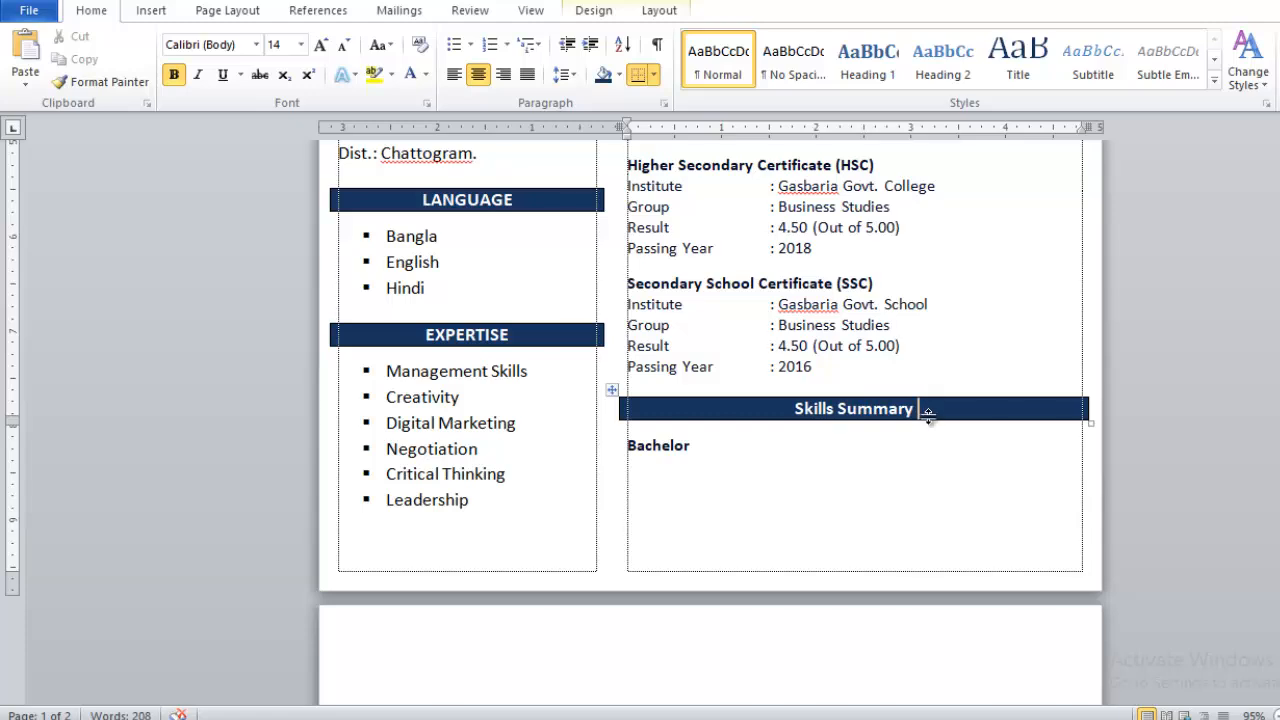
{"action": "left_click_drag", "start_coordinate": [923, 414], "coordinate": [805, 415]}
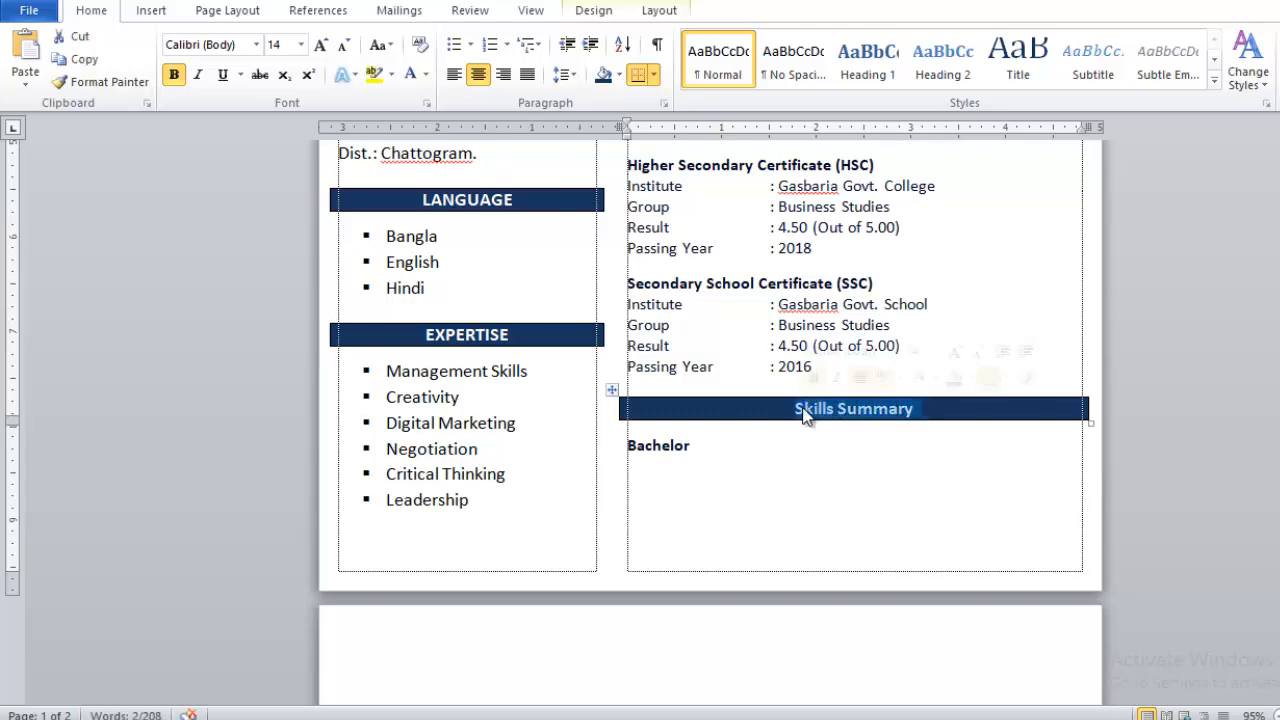
{"action": "key", "text": "shift+F3"}
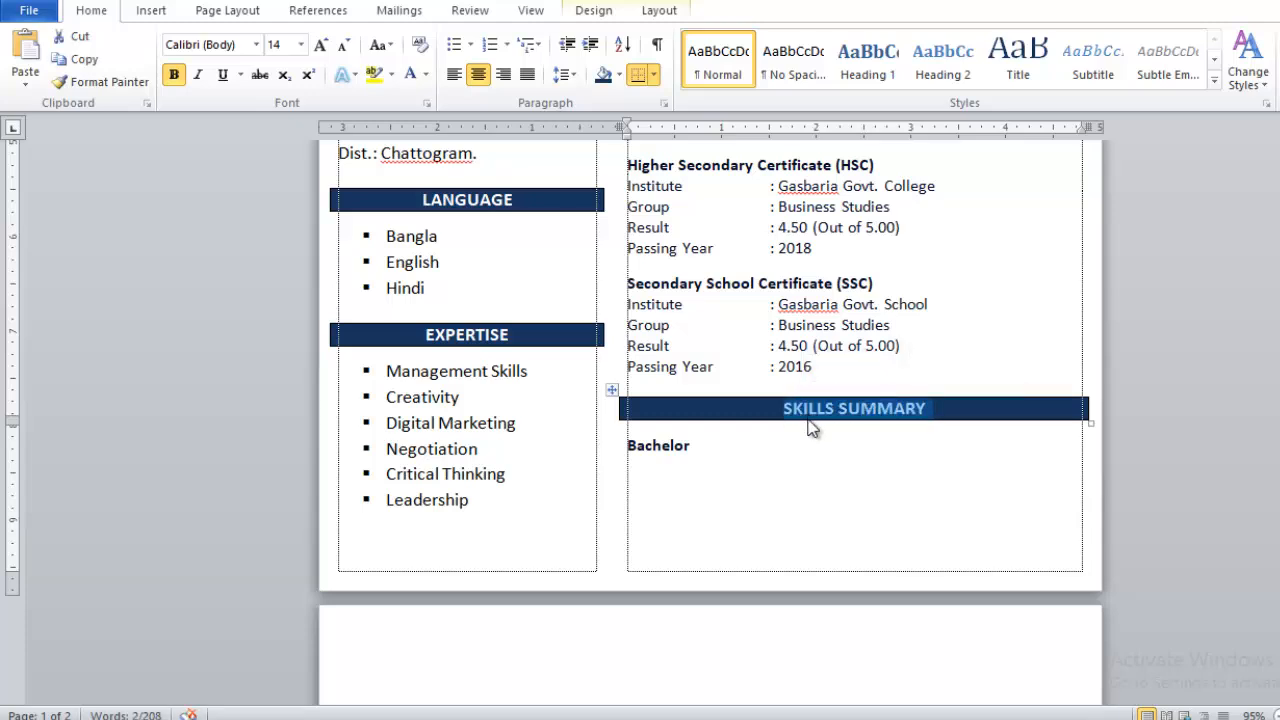
{"action": "left_click", "coordinate": [696, 446]}
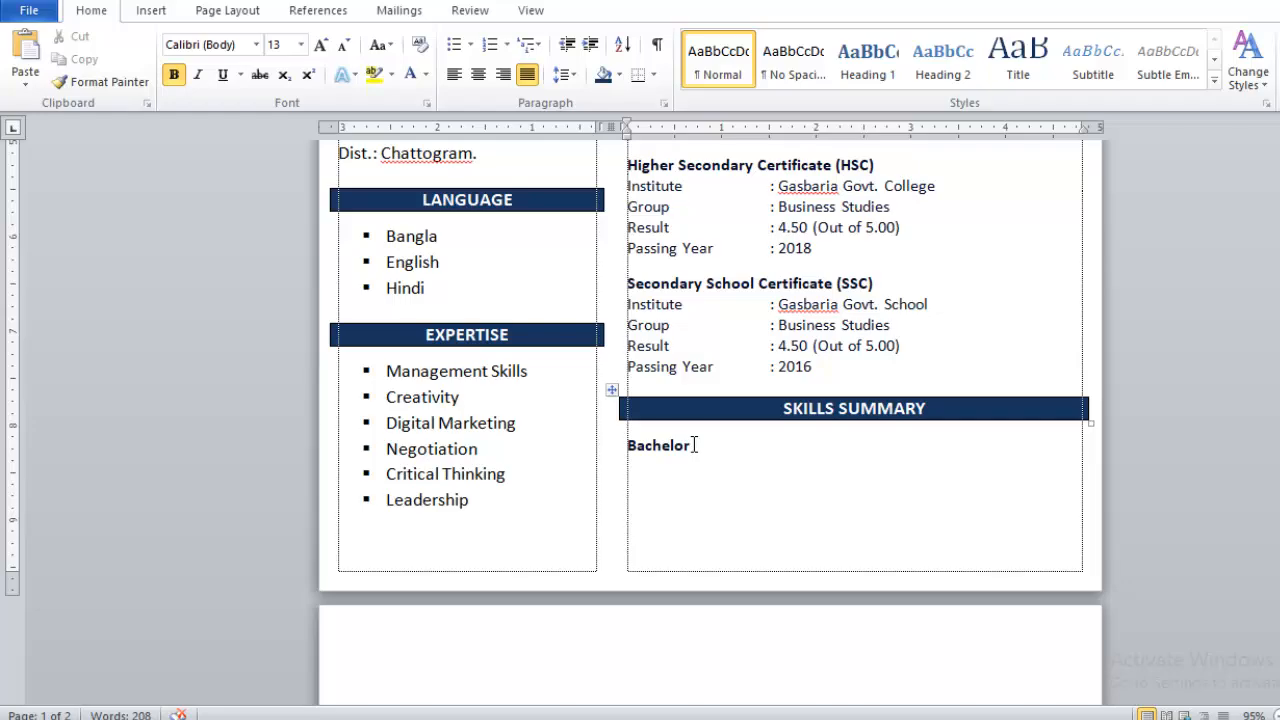
{"action": "key", "text": "BackSpace"}
{"action": "key", "text": "BackSpace"}
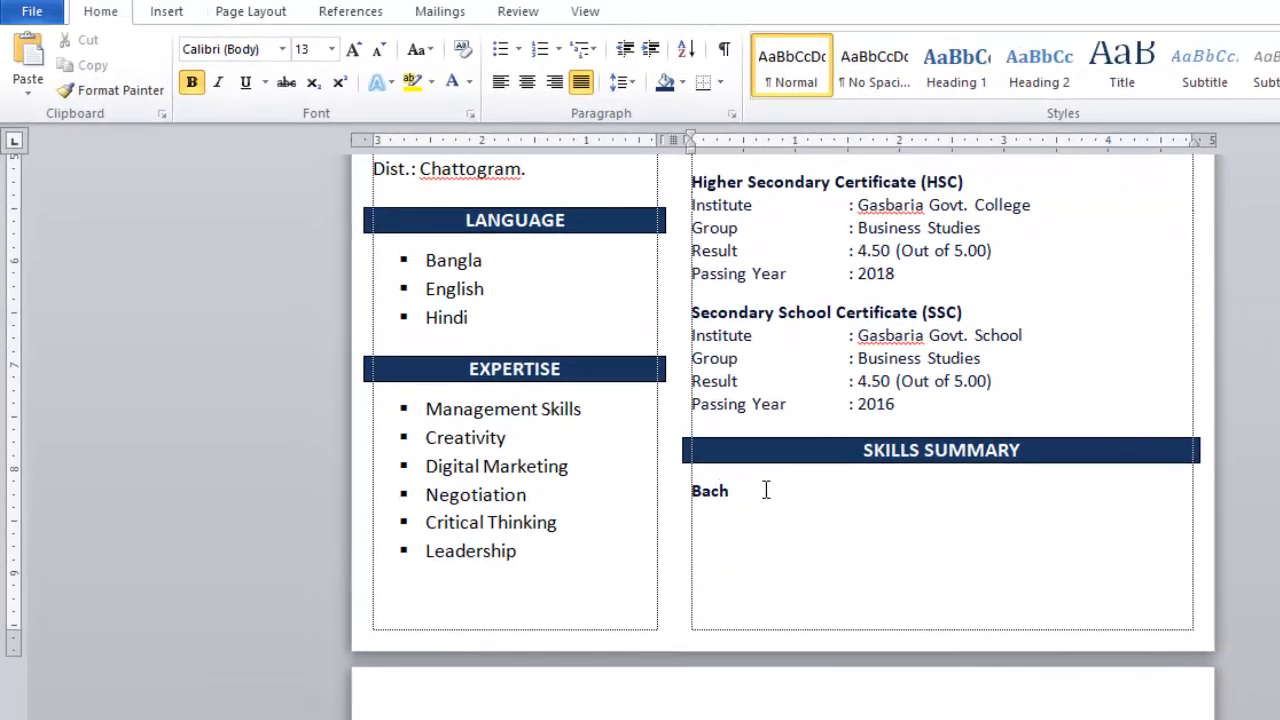
{"action": "key", "text": "BackSpace"}
{"action": "key", "text": "BackSpace"}
{"action": "key", "text": "BackSpace"}
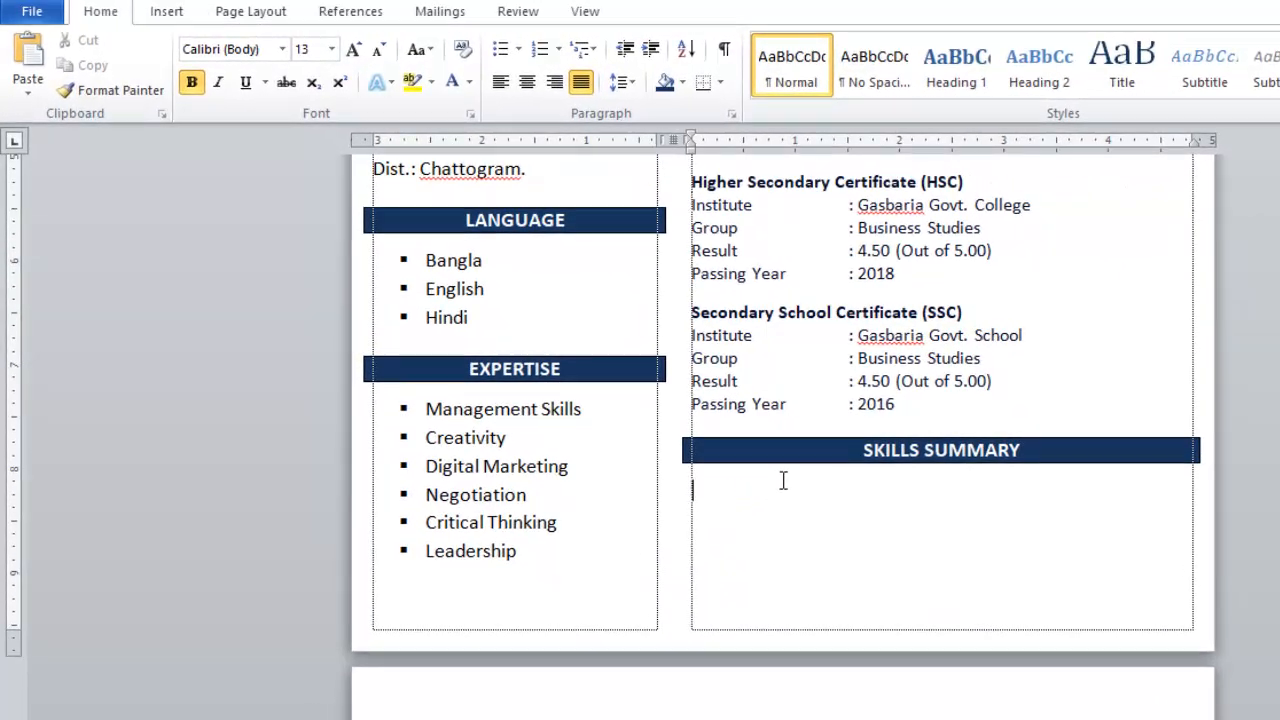
- Apply a square bullet under SKILLS SUMMARY and increase the text size to 14 pt
{"action": "left_click", "coordinate": [519, 49]}
{"action": "left_click", "coordinate": [572, 112]}
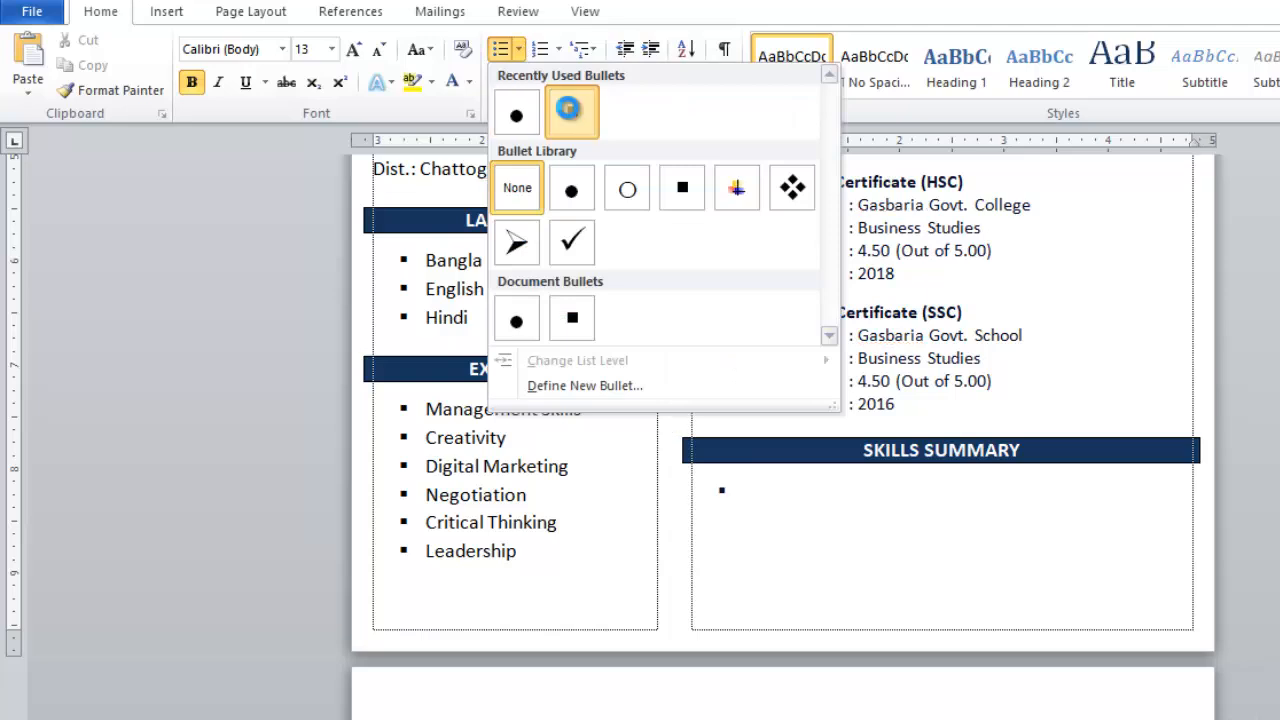
{"action": "left_click", "coordinate": [722, 491]}
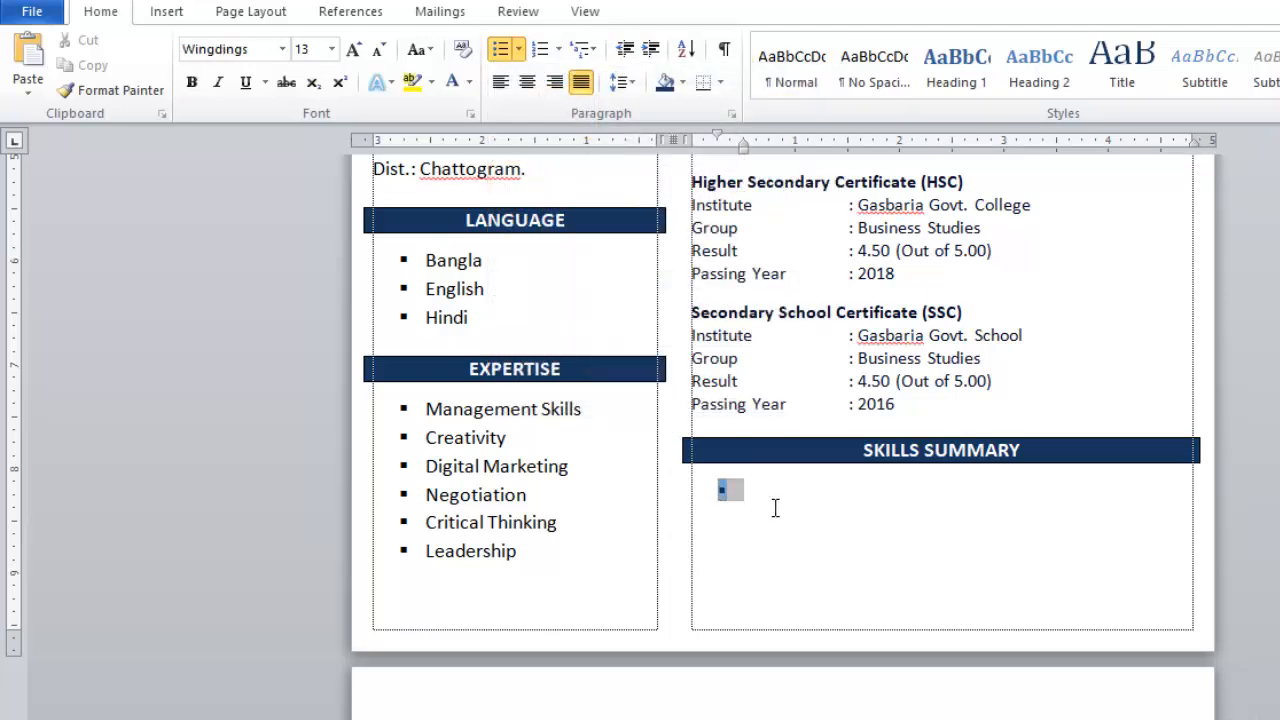
{"action": "left_click", "coordinate": [786, 497]}
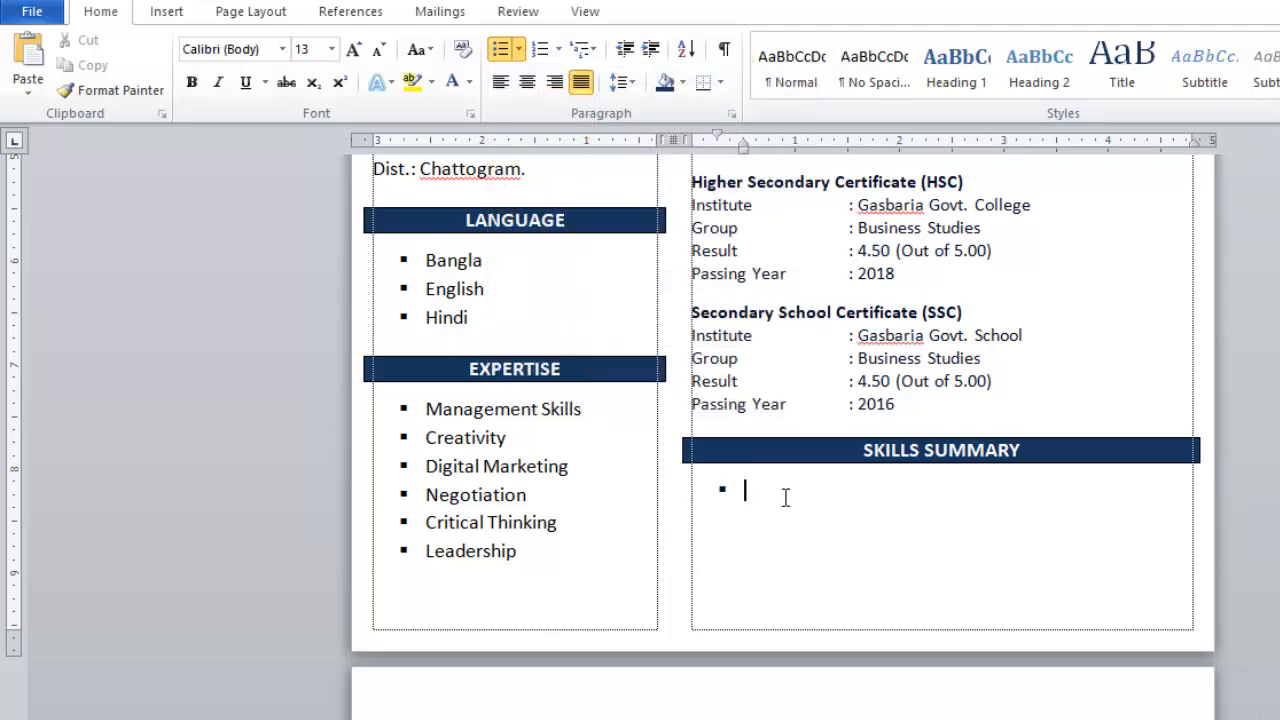
{"action": "key", "text": "ctrl+bracketright"}
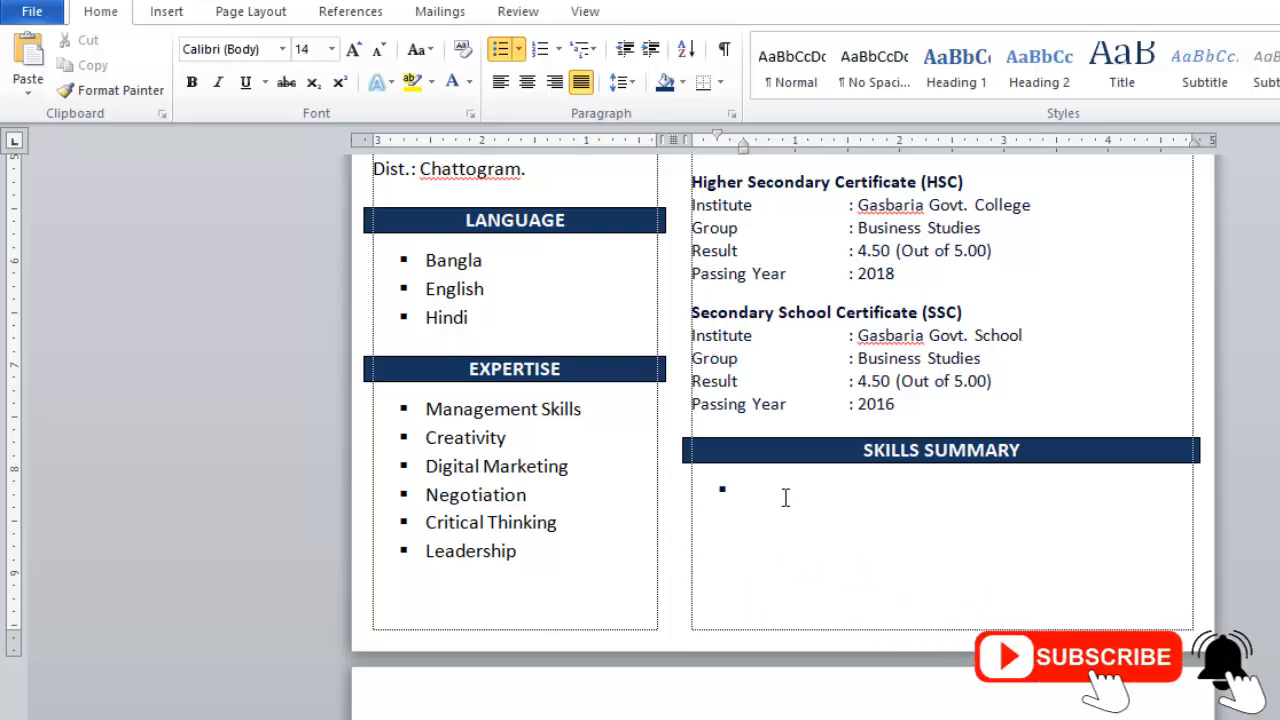
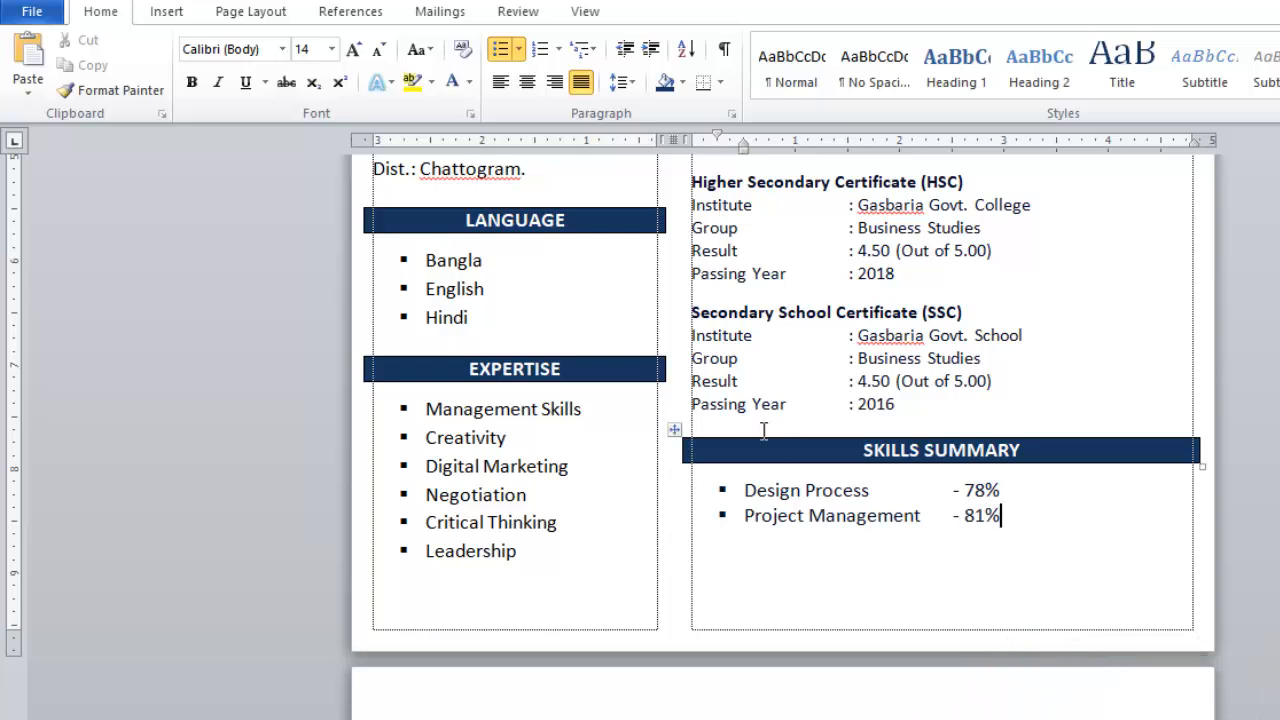
- Select the Education block from 'Bachelor of Social Science (BSS)' down to 'Passing Year : 2016'
{"action": "scroll", "coordinate": [892, 411], "scroll_direction": "up", "scroll_amount": 2}
{"action": "left_click_drag", "start_coordinate": [900, 508], "coordinate": [693, 240]}
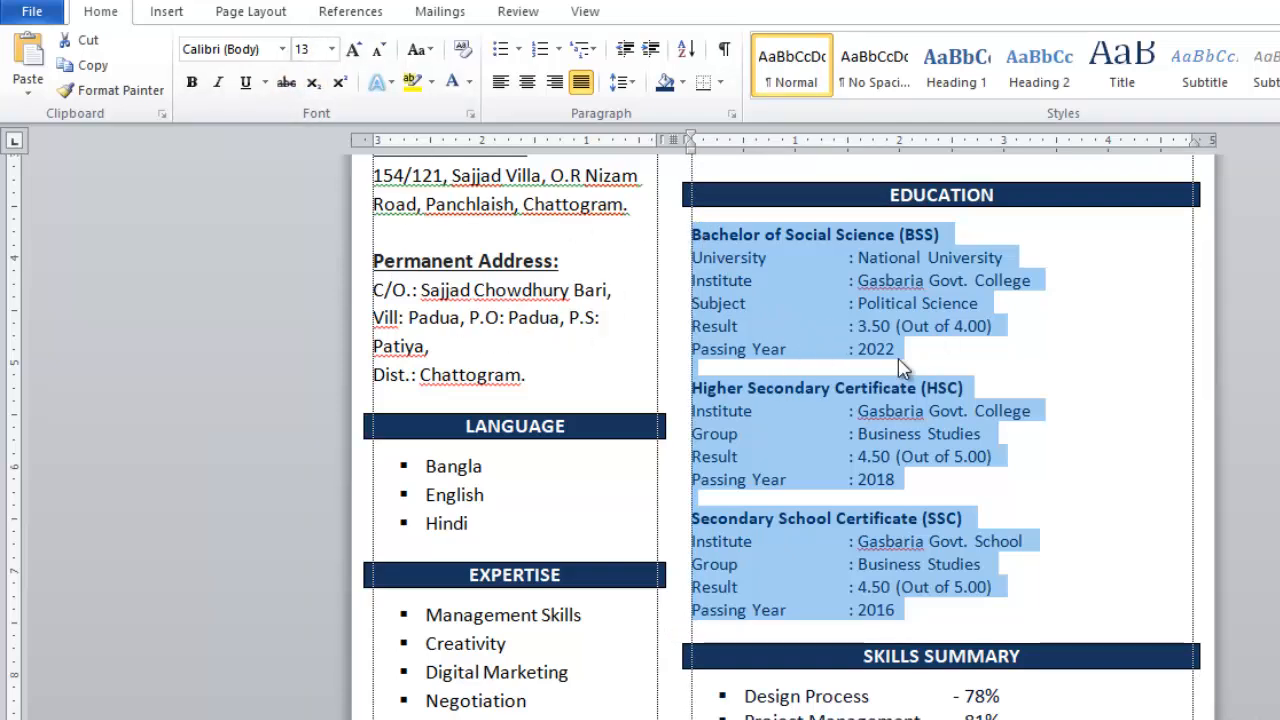
- Enlarge the Education text to 14 pt and check its line spacing, leaving it unchanged
{"action": "key", "text": "ctrl+]"}
{"action": "left_click", "coordinate": [929, 400]}
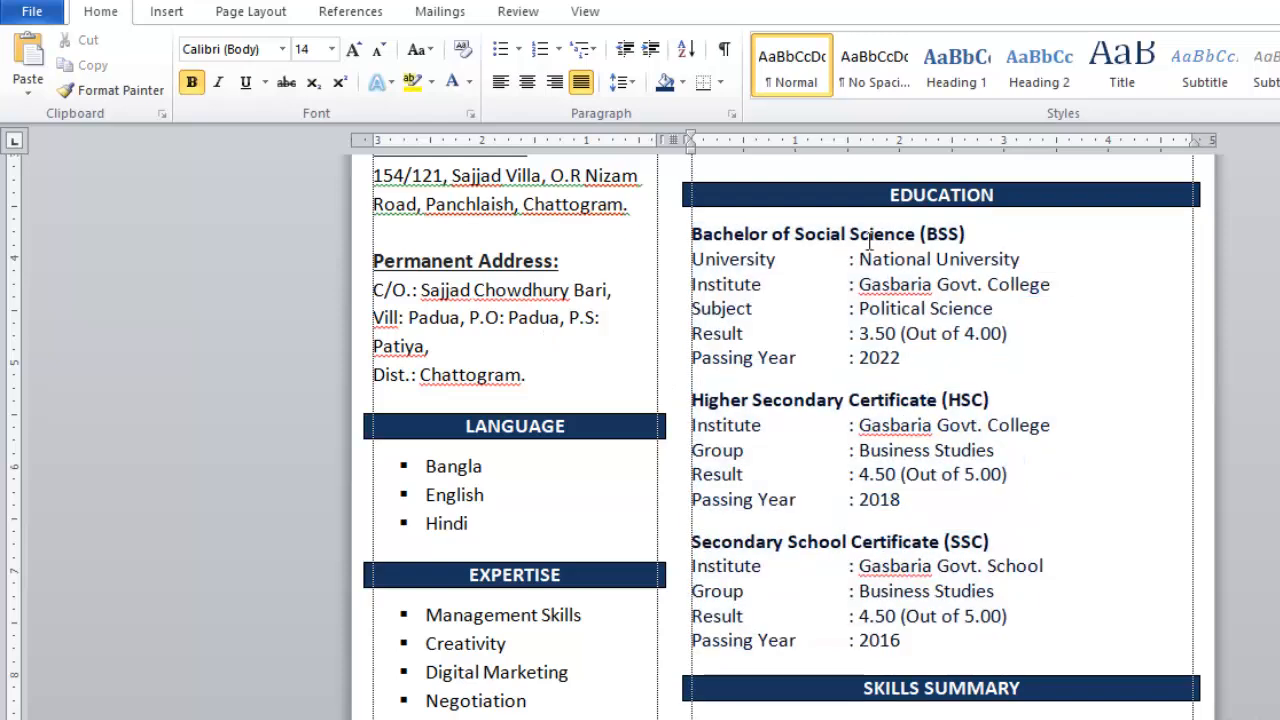
{"action": "scroll", "coordinate": [943, 600], "scroll_direction": "down", "scroll_amount": 5}
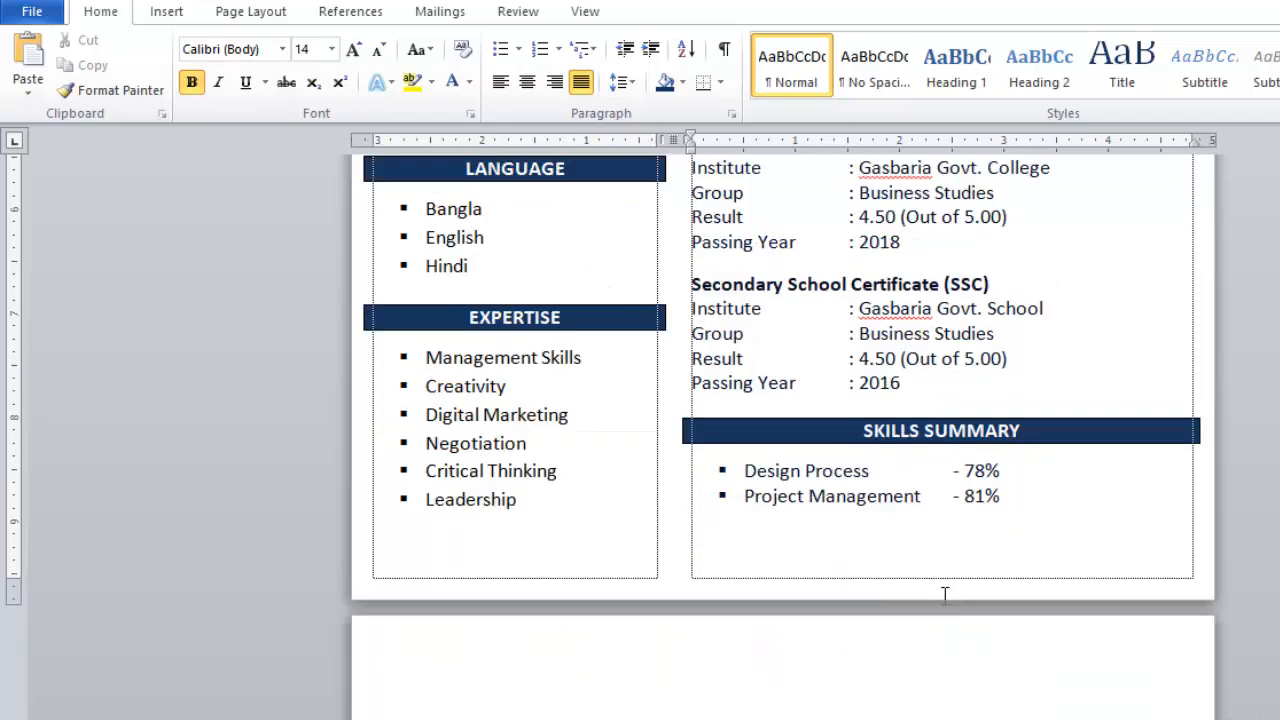
{"action": "scroll", "coordinate": [946, 500], "scroll_direction": "up", "scroll_amount": 4}
{"action": "left_click_drag", "start_coordinate": [924, 594], "coordinate": [640, 80]}
{"action": "left_click", "coordinate": [627, 85]}
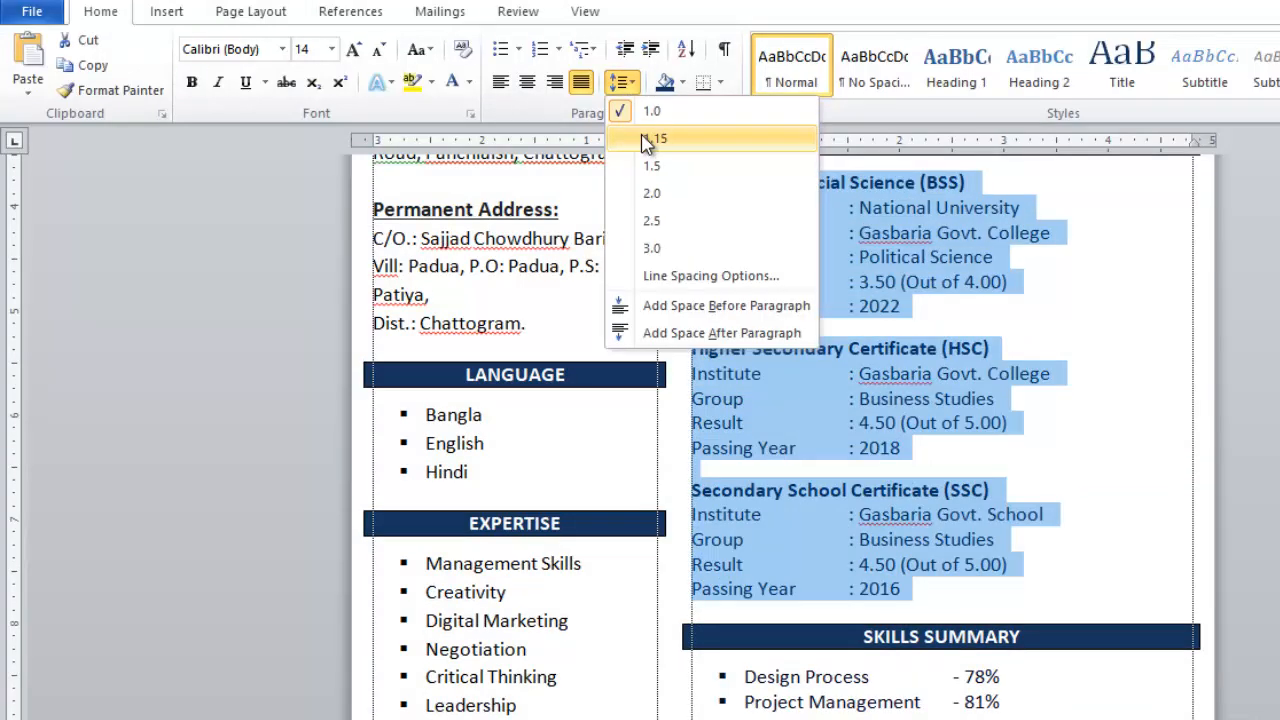
{"action": "left_click", "coordinate": [644, 137]}
{"action": "scroll", "coordinate": [970, 430], "scroll_direction": "down", "scroll_amount": 3}
{"action": "scroll", "coordinate": [970, 428], "scroll_direction": "up", "scroll_amount": 1}
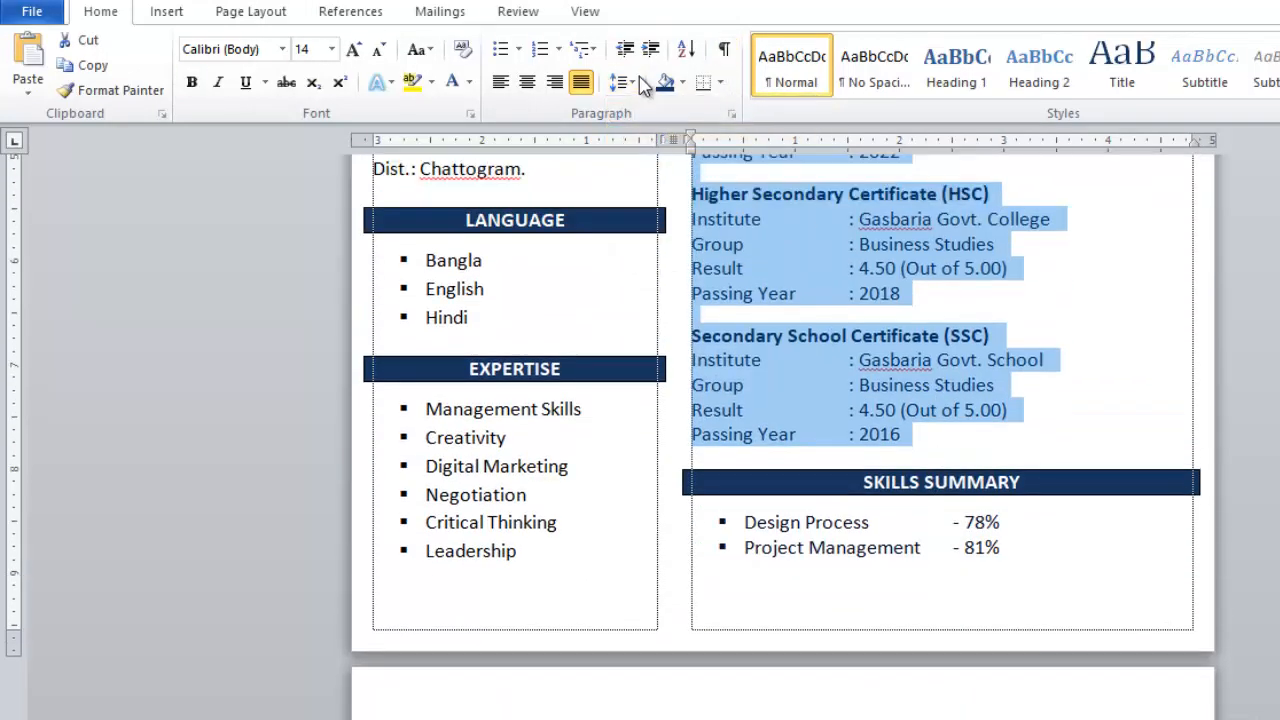
{"action": "left_click", "coordinate": [621, 82]}
{"action": "left_click", "coordinate": [886, 400]}
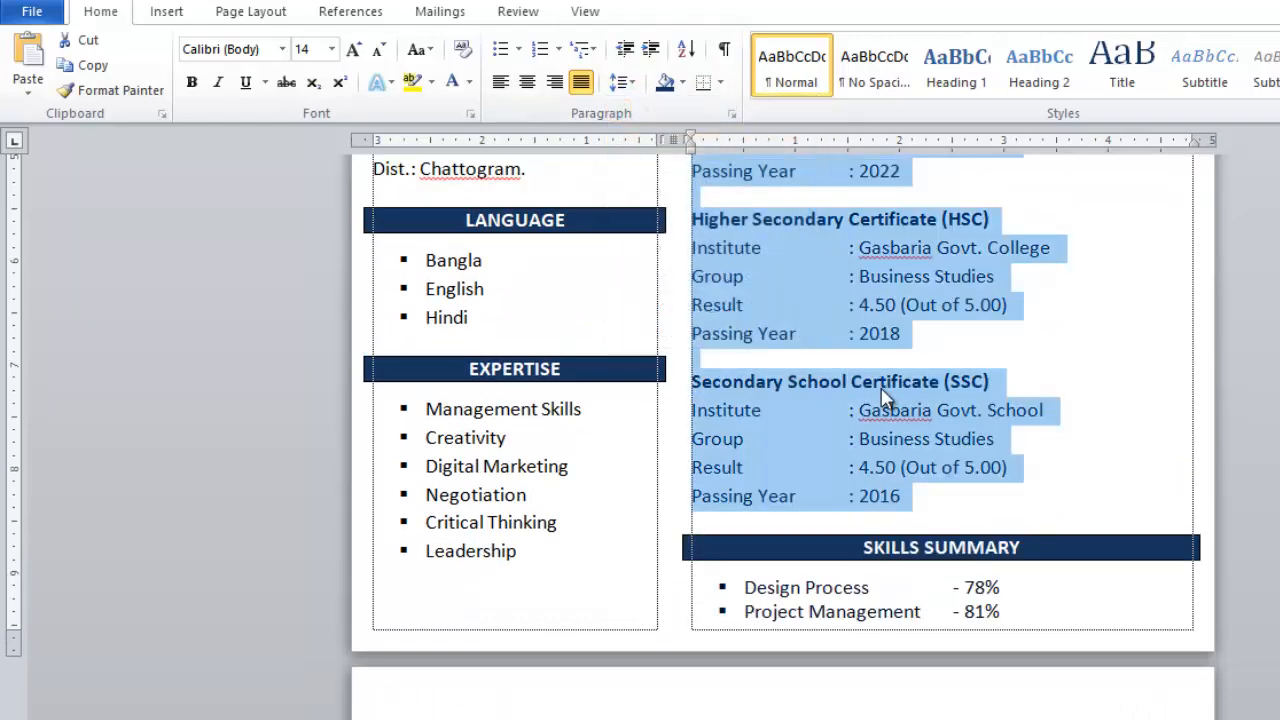
{"action": "left_click", "coordinate": [920, 467]}
{"action": "scroll", "coordinate": [837, 697], "scroll_direction": "down", "scroll_amount": 4}
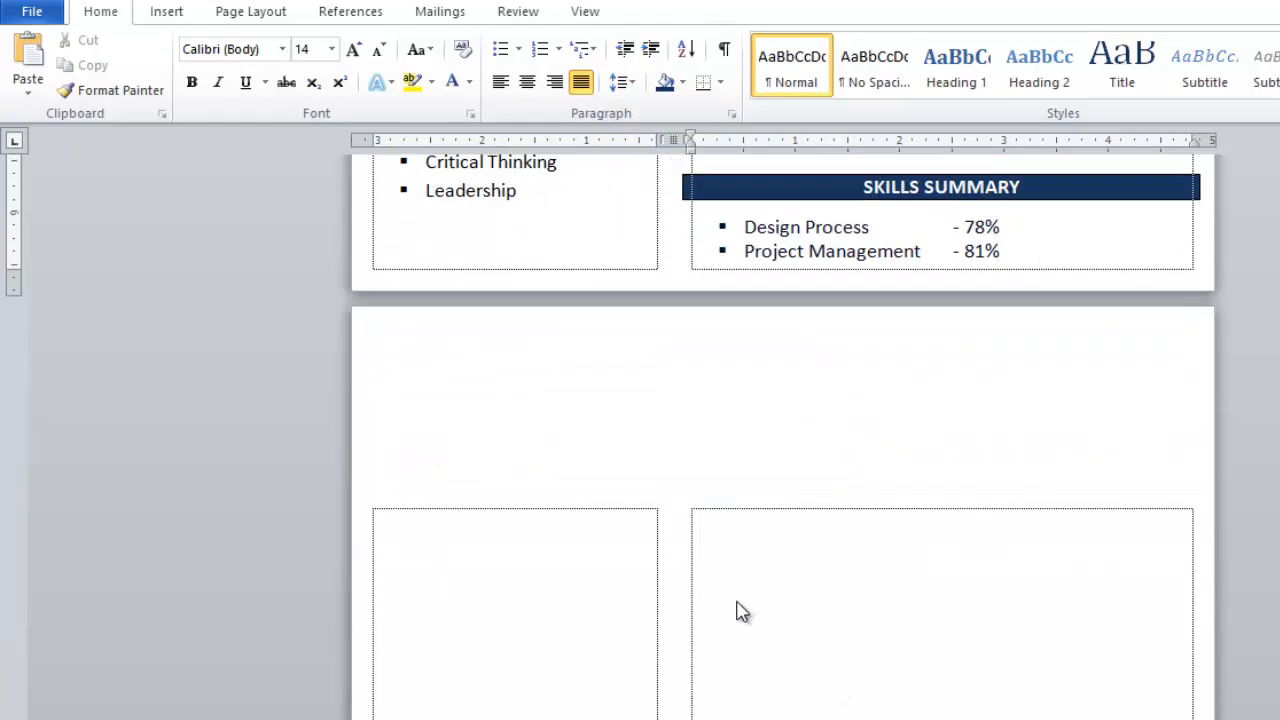
- Delete the empty second page of the CV
{"action": "left_click", "coordinate": [634, 514]}
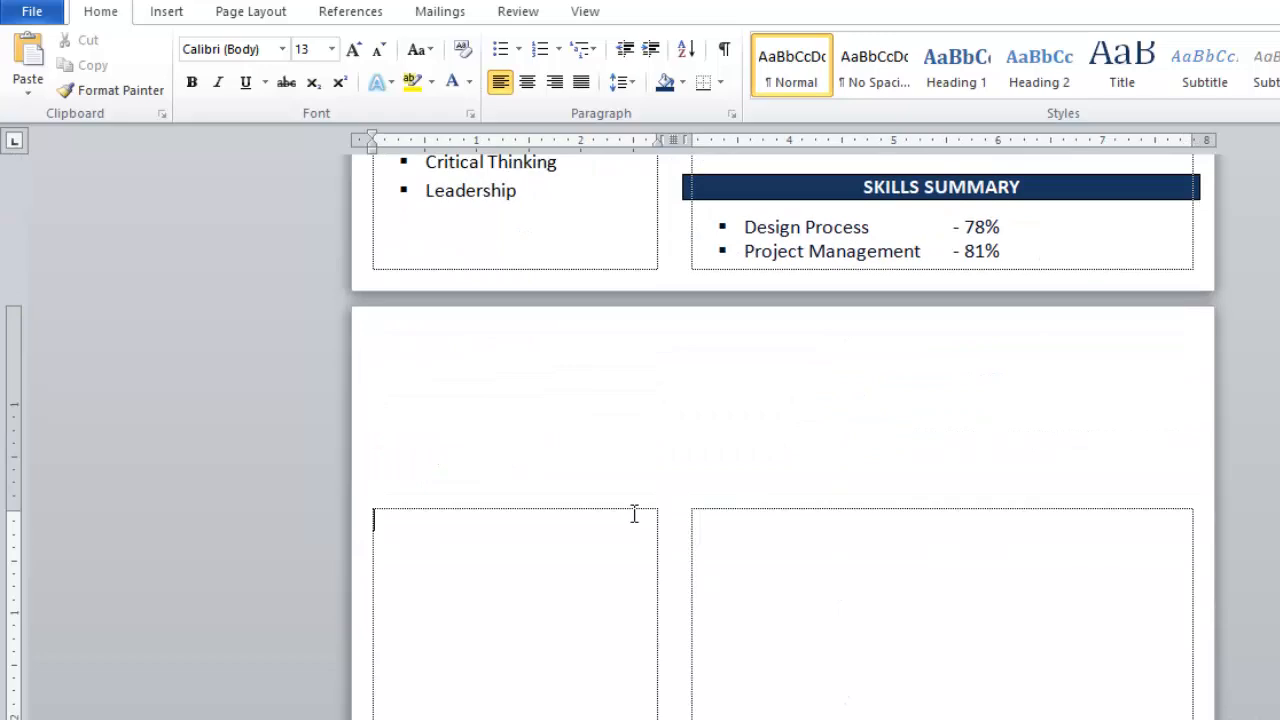
{"action": "key", "text": "BackSpace"}
{"action": "scroll", "coordinate": [1090, 450], "scroll_direction": "up", "scroll_amount": 12}
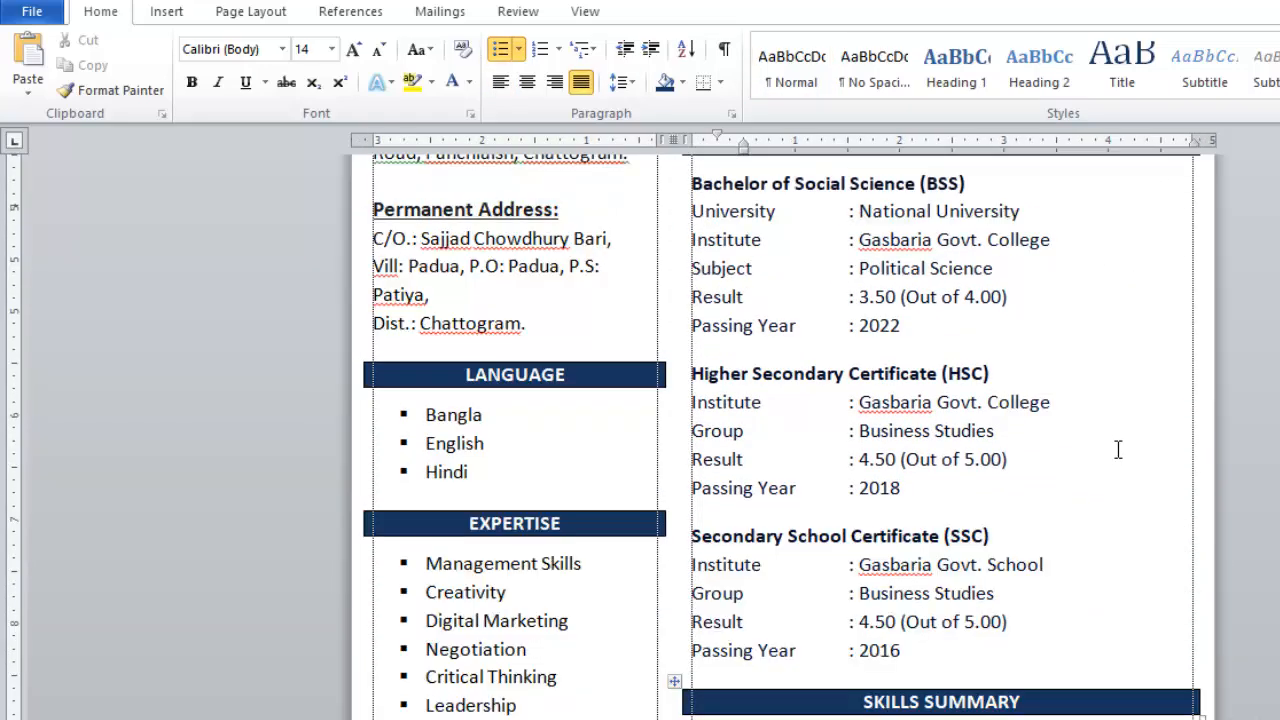
{"action": "scroll", "coordinate": [1120, 450], "scroll_direction": "down", "scroll_amount": 5}
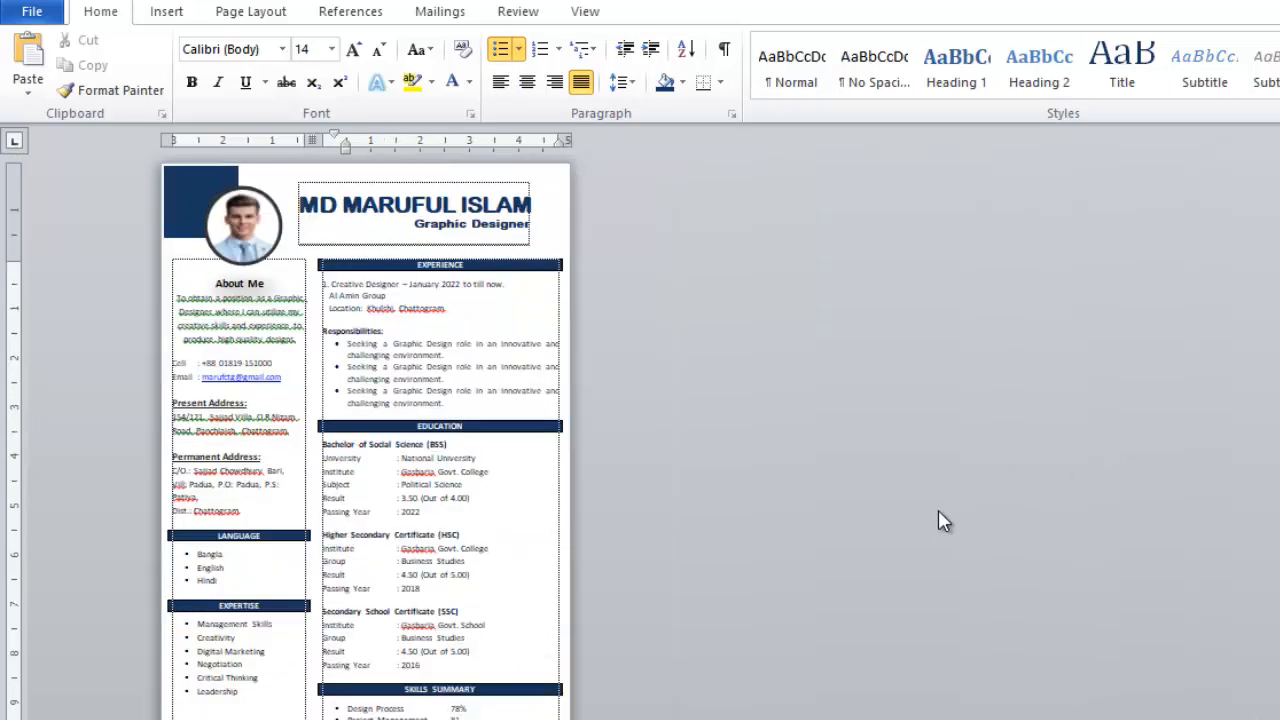
- Draw an oval circle and position it in the page's top-right corner
{"action": "scroll", "coordinate": [938, 512], "scroll_direction": "up", "scroll_amount": 4}
{"action": "scroll", "coordinate": [938, 512], "scroll_direction": "up", "scroll_amount": 3}
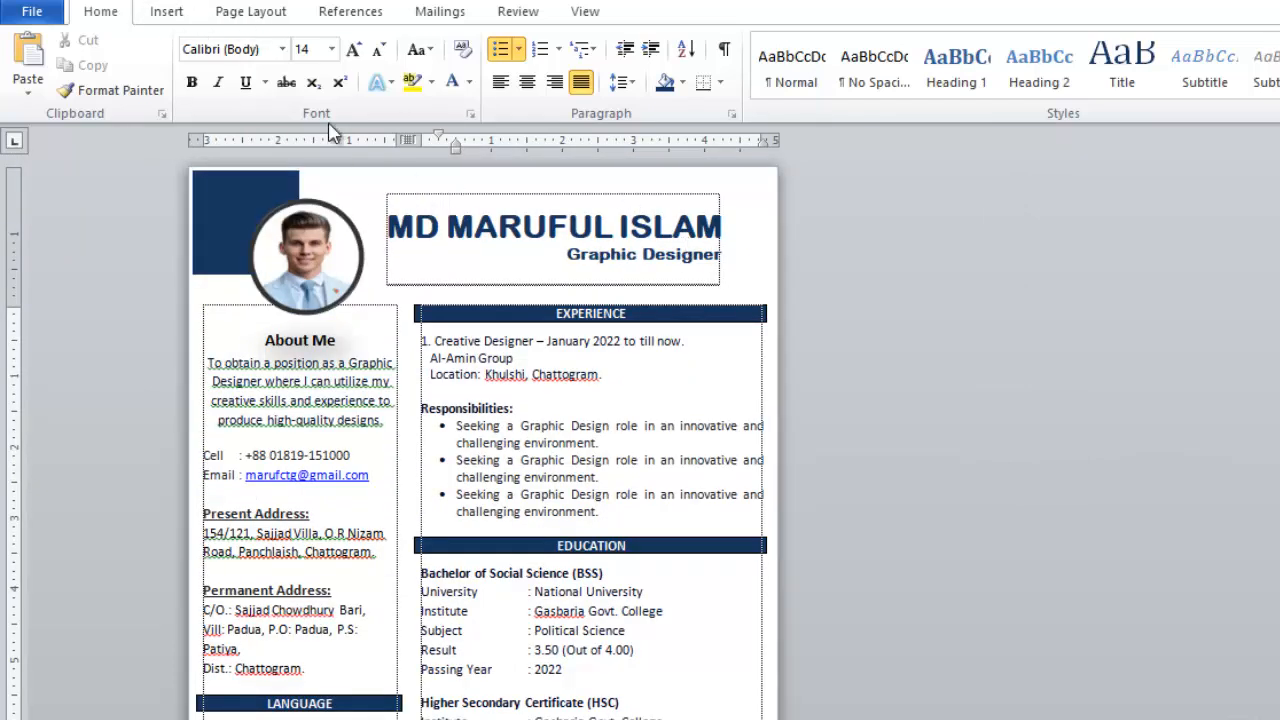
{"action": "left_click", "coordinate": [166, 12]}
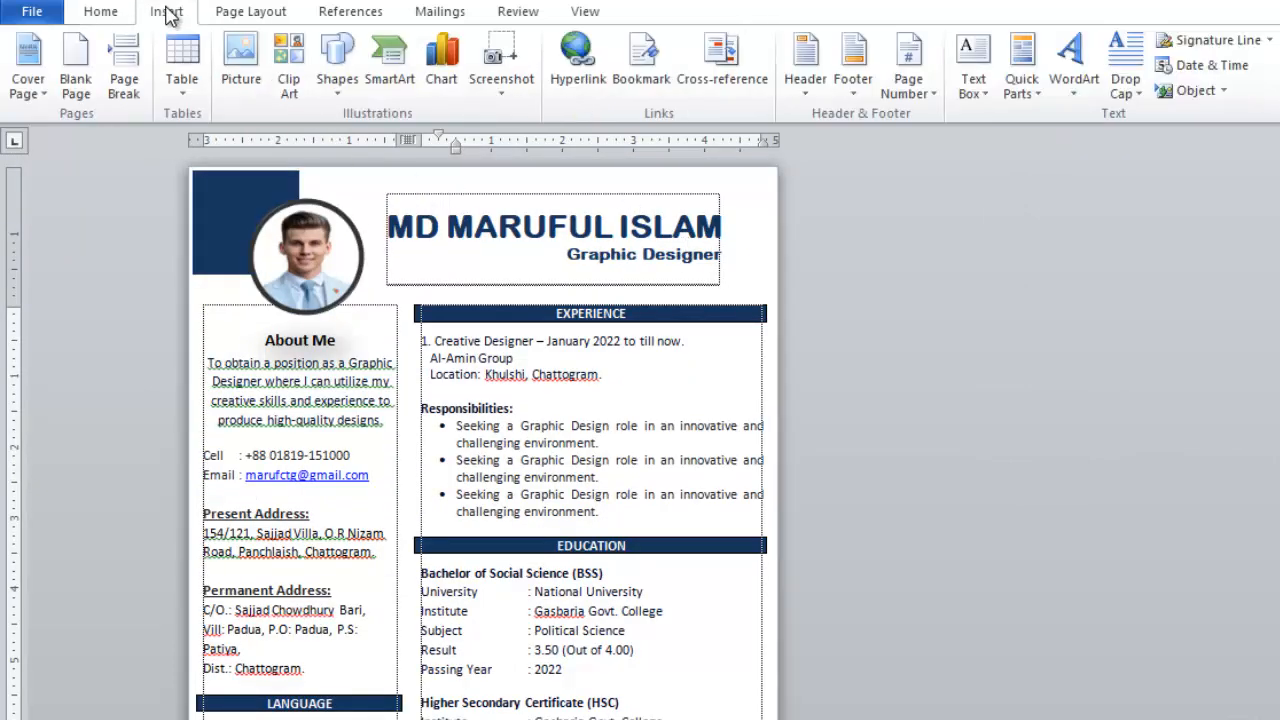
{"action": "left_click", "coordinate": [335, 70]}
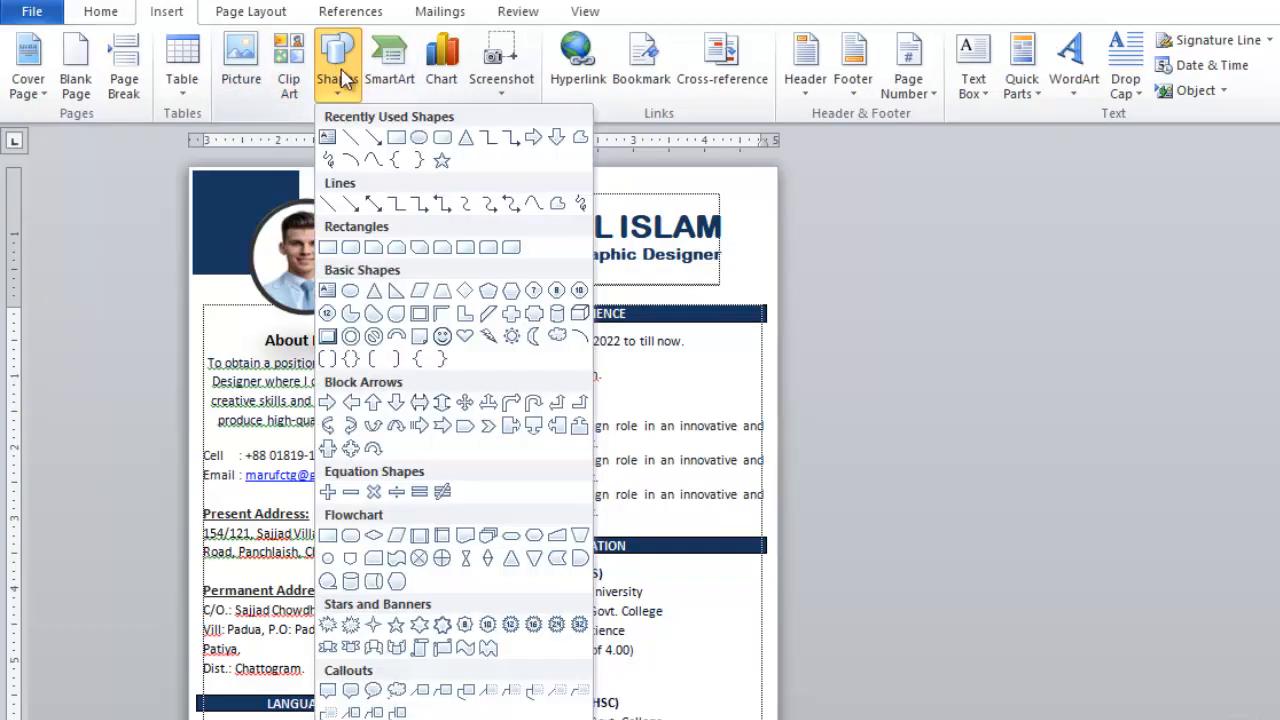
{"action": "left_click", "coordinate": [421, 139]}
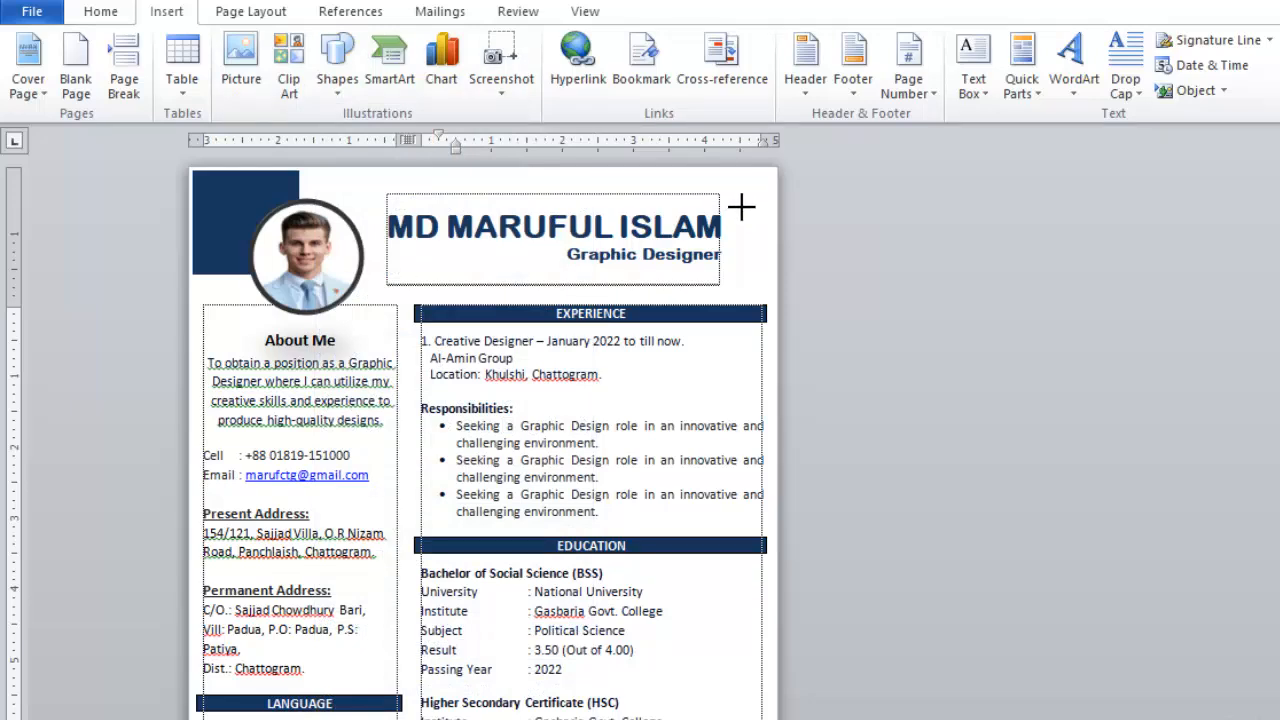
{"action": "left_click_drag", "start_coordinate": [742, 207], "coordinate": [851, 331]}
{"action": "left_click_drag", "start_coordinate": [764, 267], "coordinate": [748, 242]}
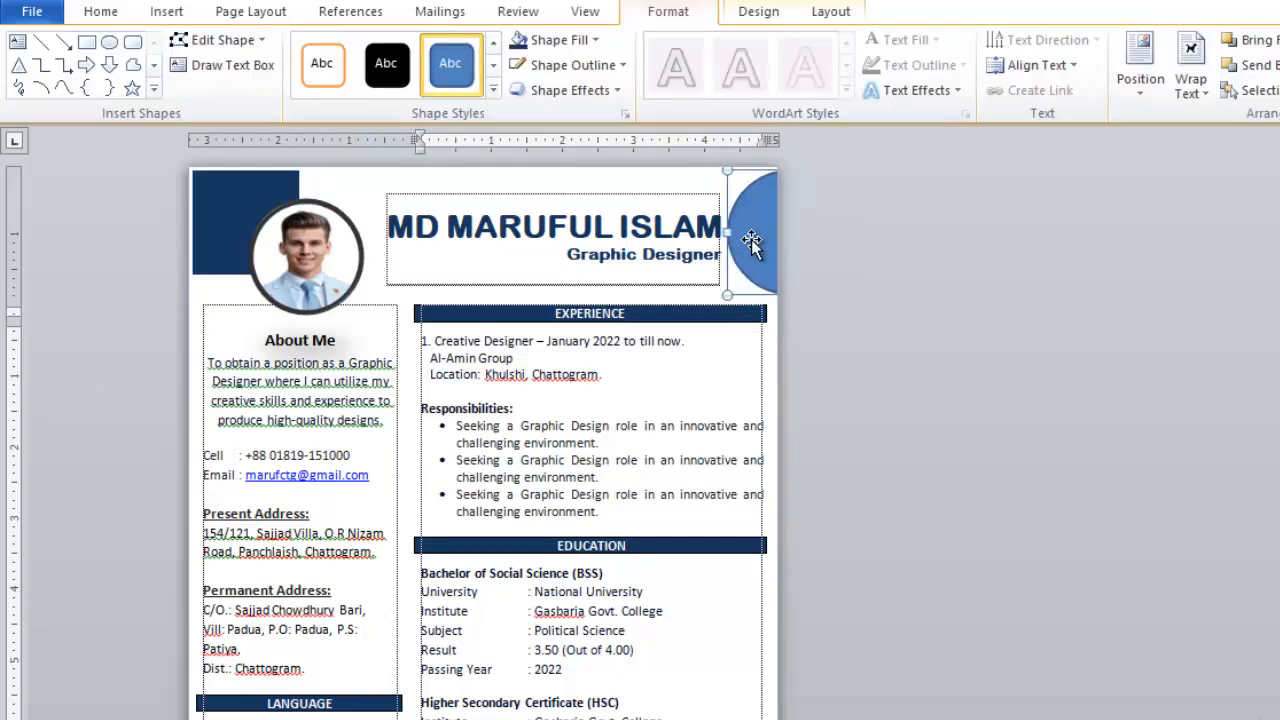
- Give the circle no outline and a White, Background 1, Darker 25% grey fill
{"action": "left_click", "coordinate": [578, 67]}
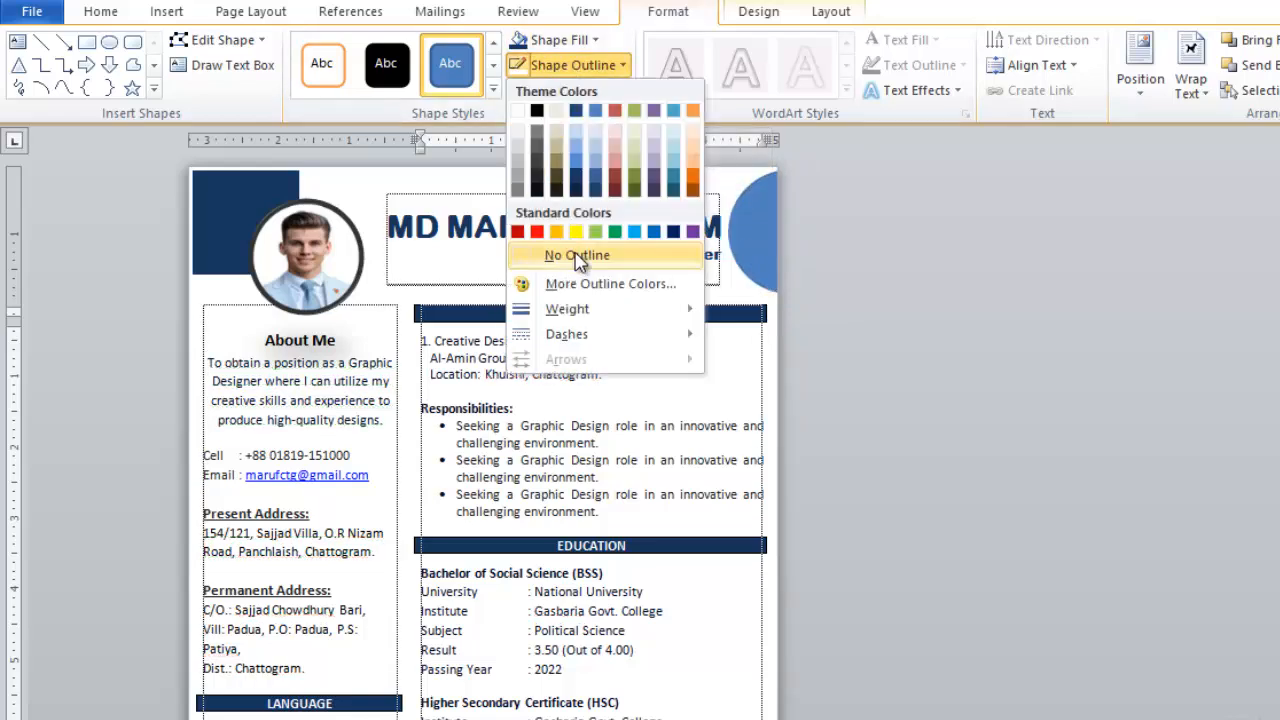
{"action": "left_click", "coordinate": [620, 260]}
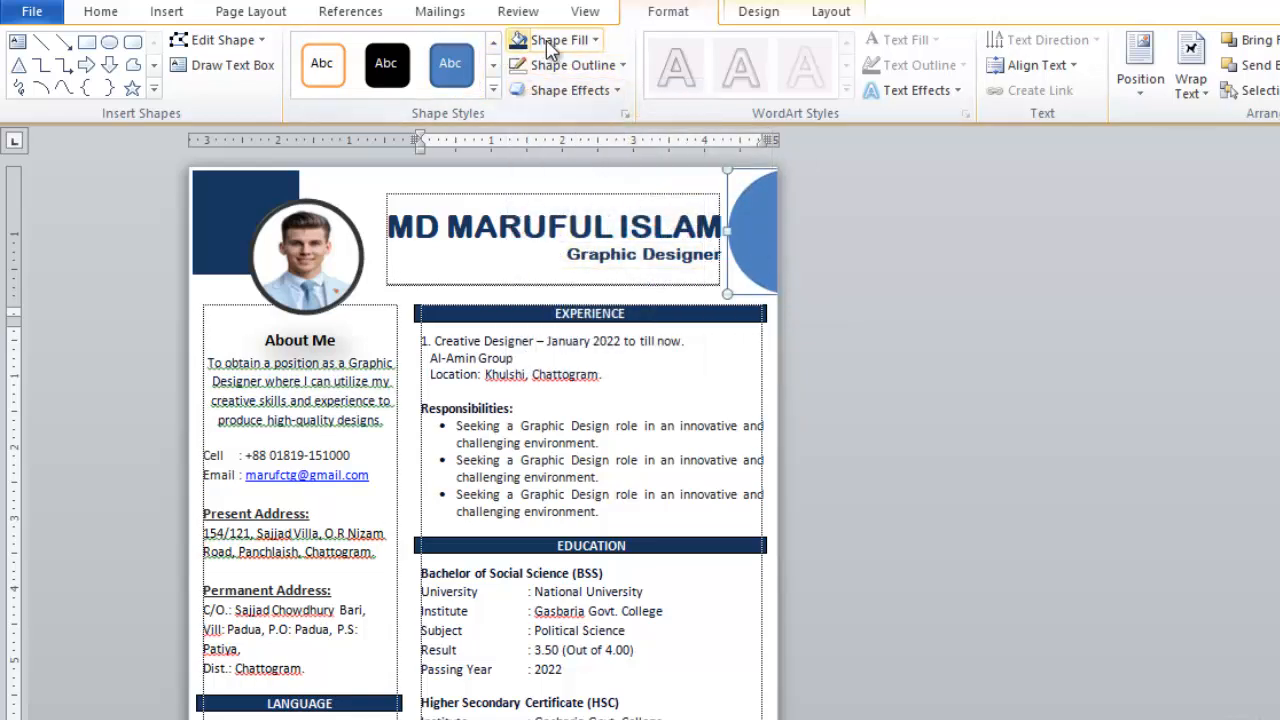
{"action": "left_click", "coordinate": [556, 40]}
{"action": "left_click", "coordinate": [749, 238]}
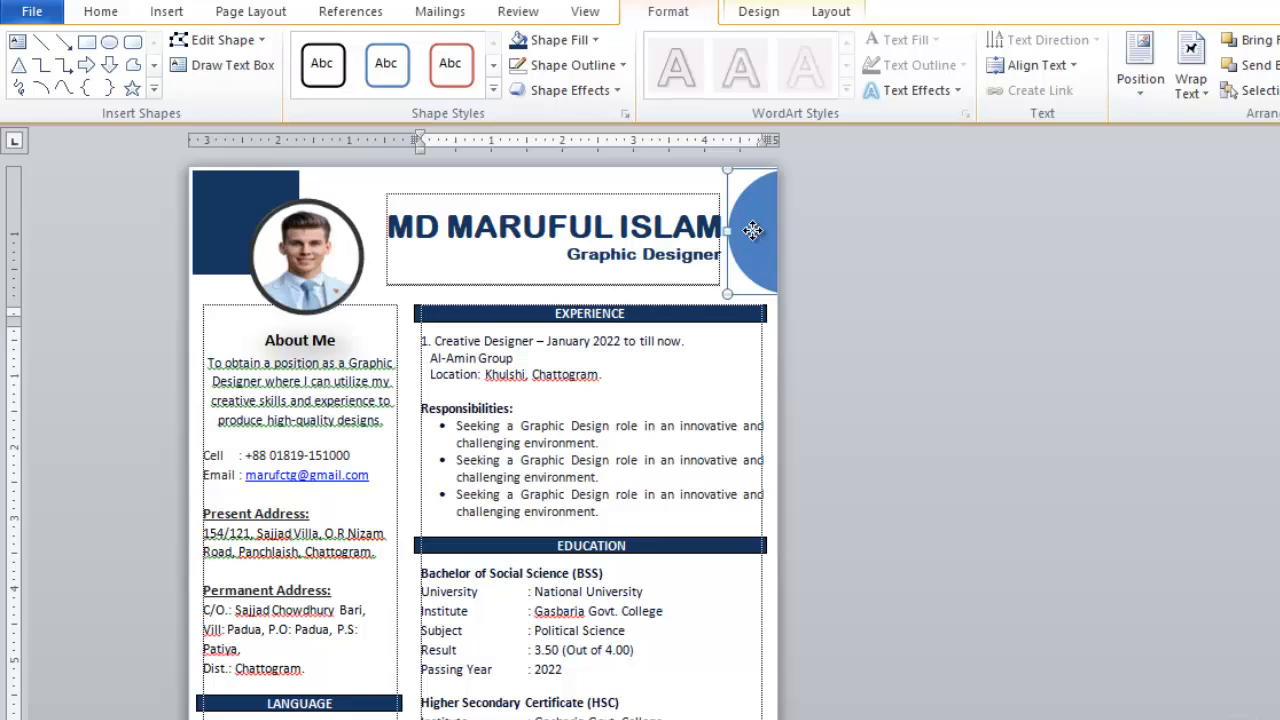
{"action": "left_click", "coordinate": [545, 42]}
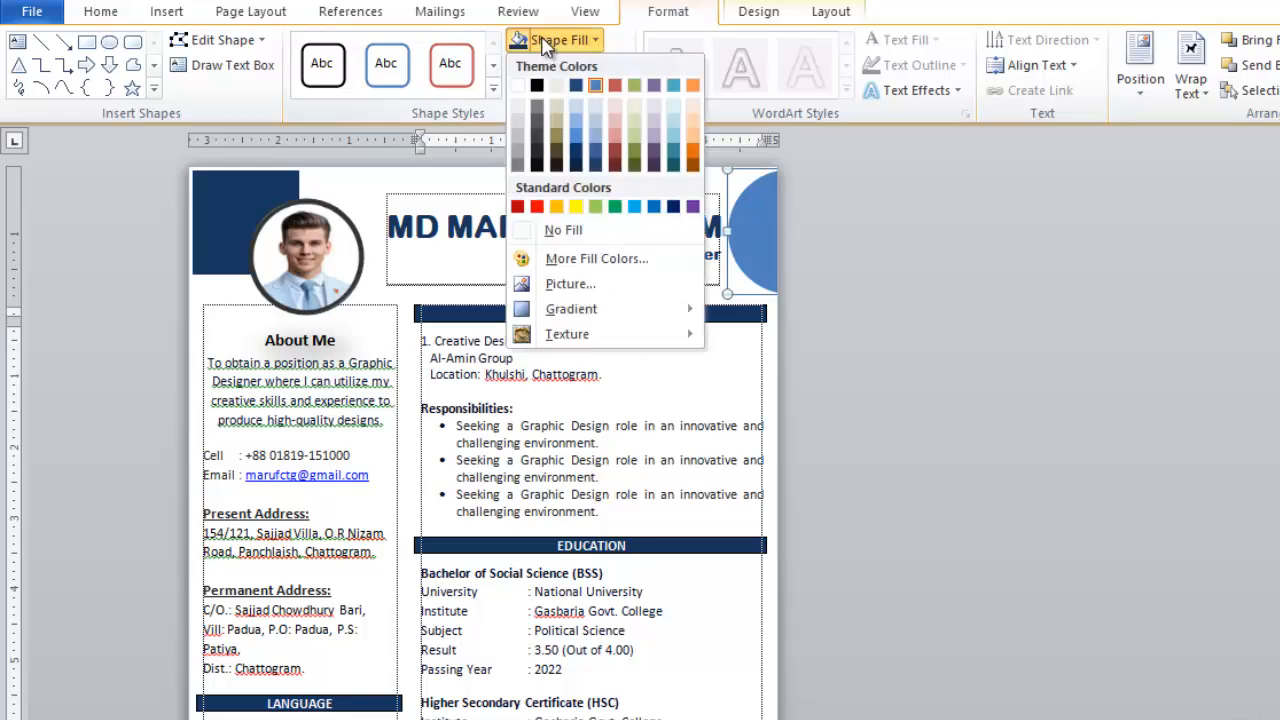
{"action": "left_click", "coordinate": [519, 138]}
{"action": "scroll", "coordinate": [818, 258], "scroll_direction": "down", "scroll_amount": 2}
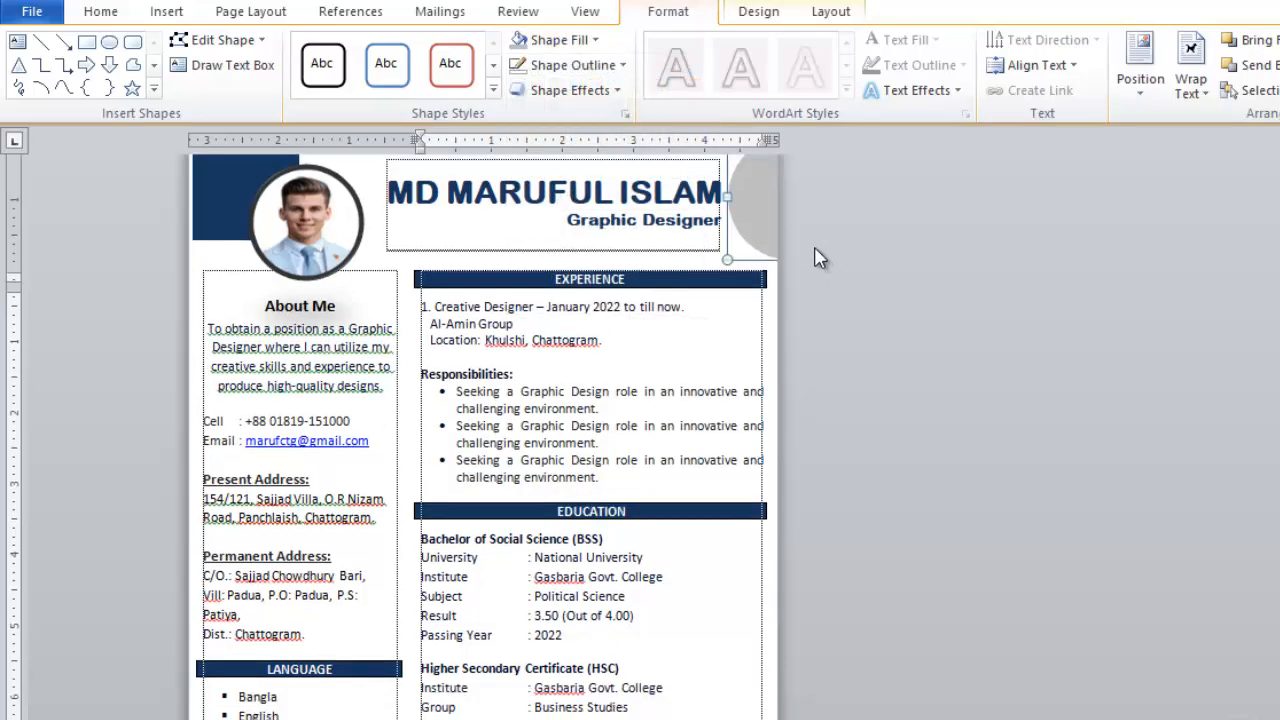
- Place a grey circle in the bottom-right corner and set it behind the text
{"action": "scroll", "coordinate": [818, 258], "scroll_direction": "down", "scroll_amount": 2}
{"action": "left_click_drag", "start_coordinate": [754, 194], "coordinate": [757, 611]}
{"action": "scroll", "coordinate": [749, 537], "scroll_direction": "down", "scroll_amount": 3}
{"action": "left_click_drag", "start_coordinate": [748, 408], "coordinate": [707, 688]}
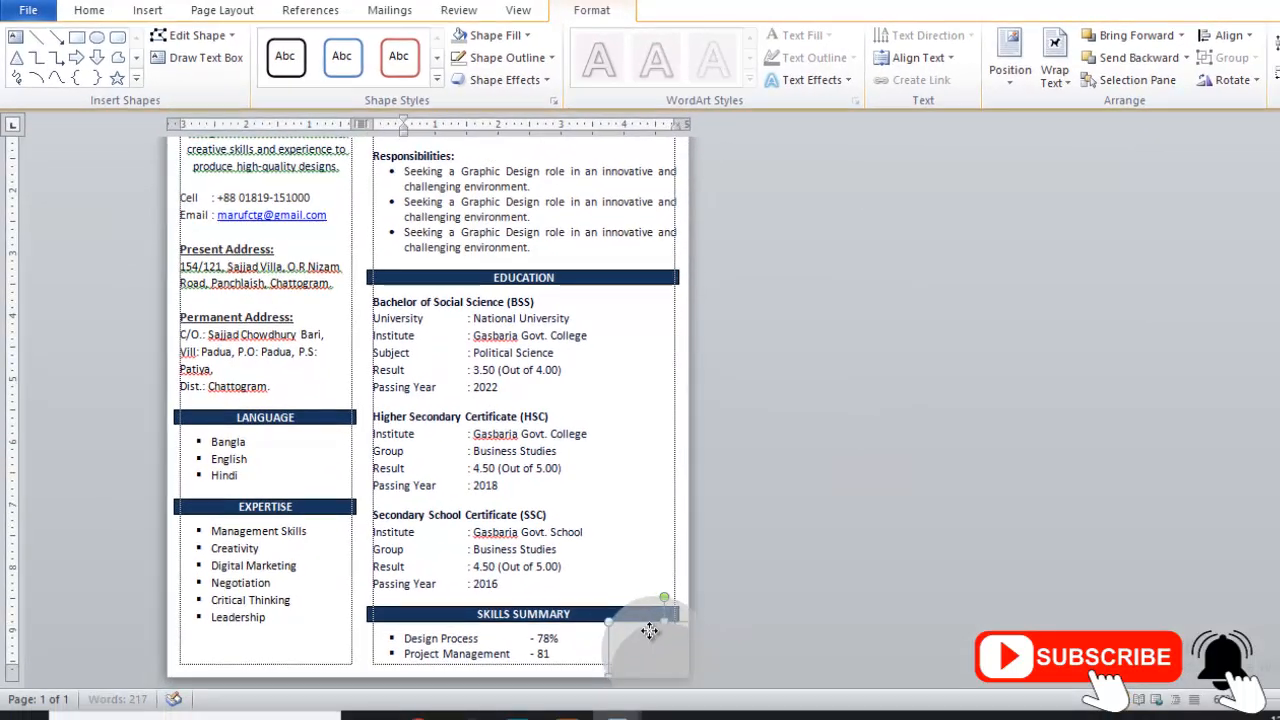
{"action": "left_click_drag", "start_coordinate": [650, 630], "coordinate": [642, 608]}
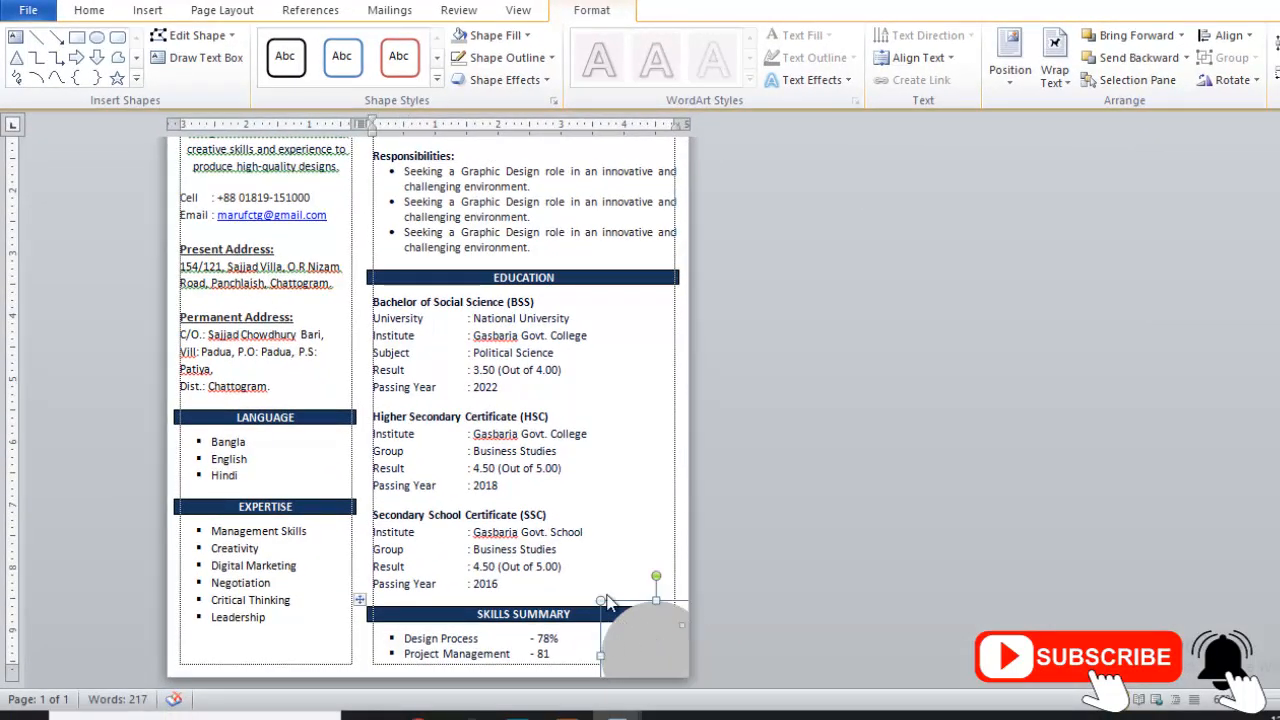
{"action": "right_click", "coordinate": [636, 642]}
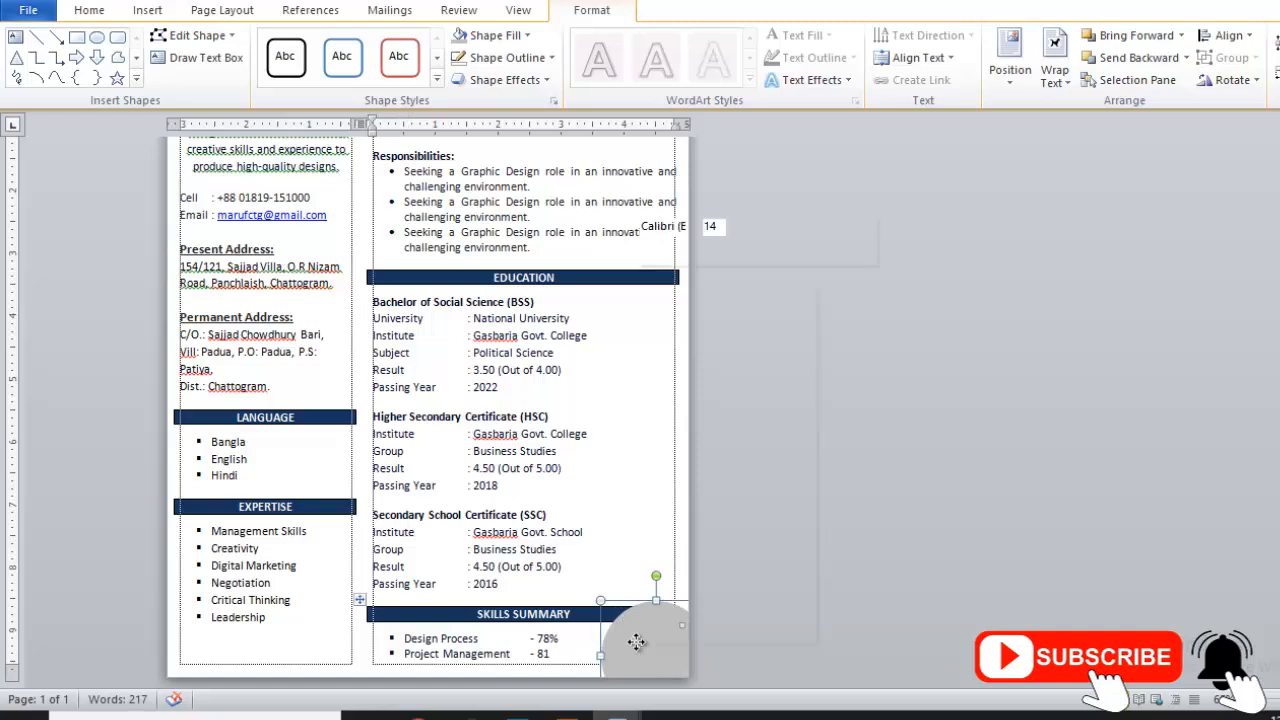
{"action": "mouse_move", "coordinate": [761, 559]}
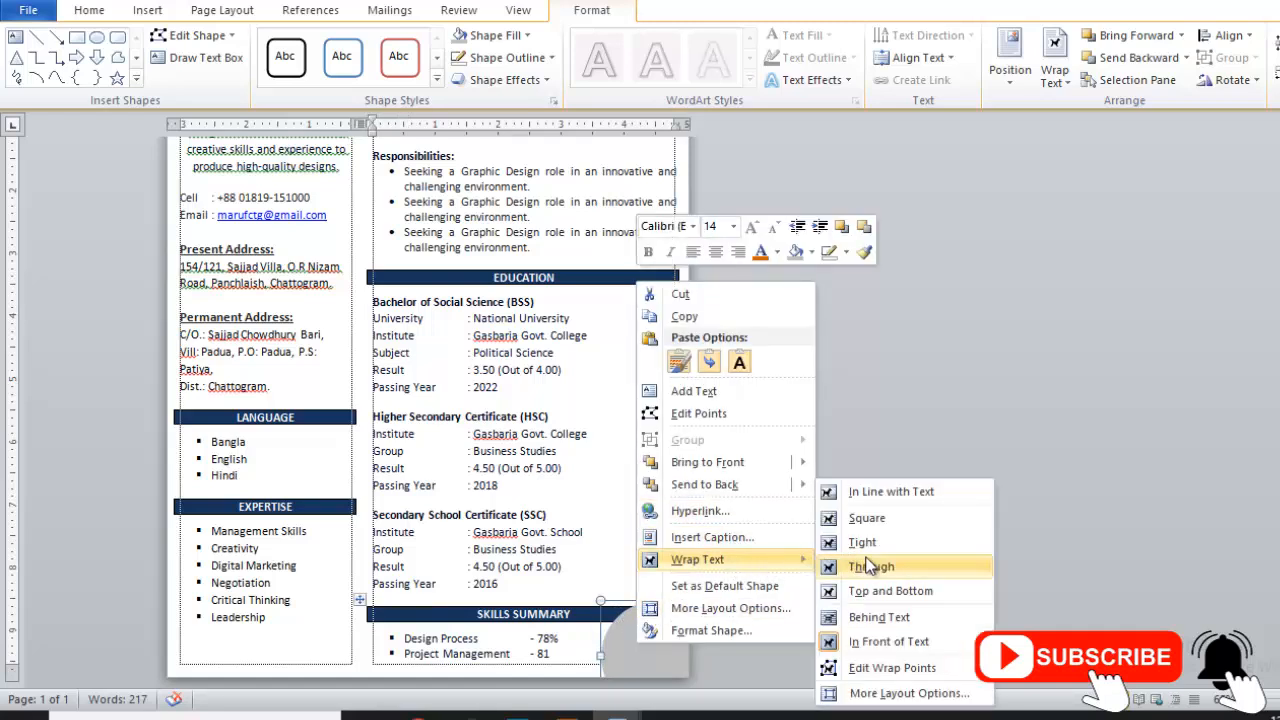
{"action": "left_click", "coordinate": [881, 617]}
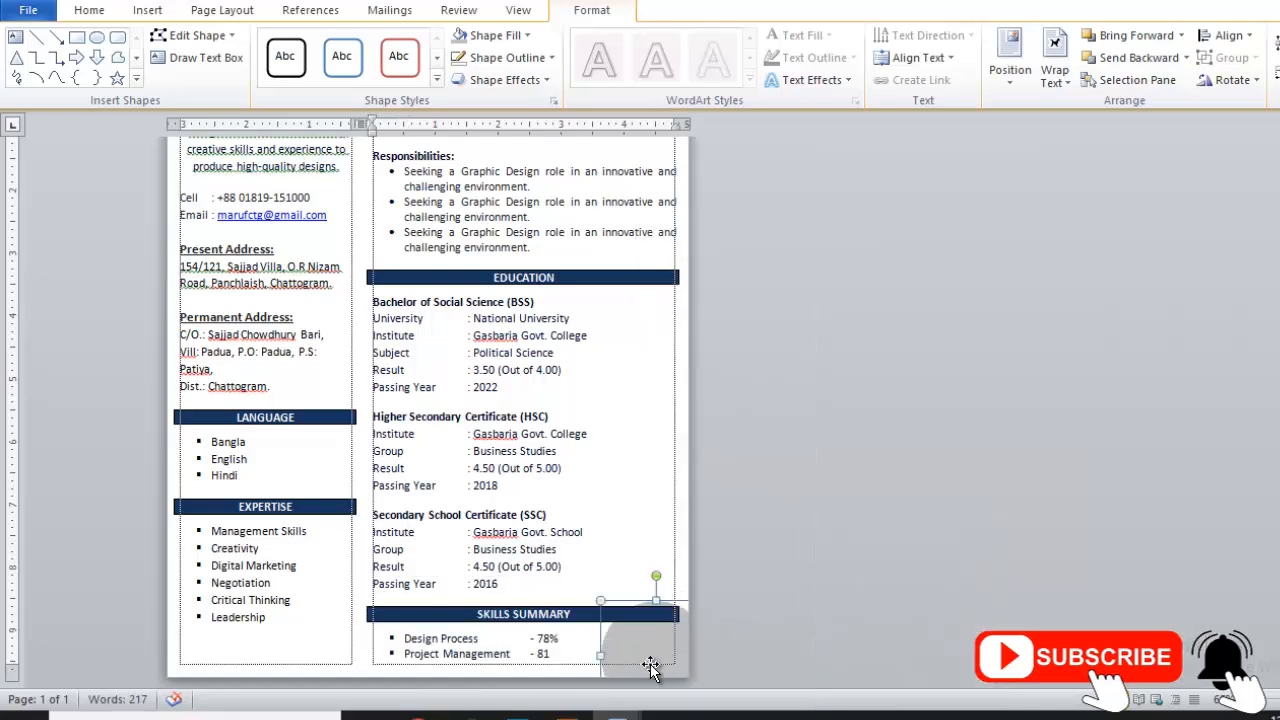
- Move a grey circle into the bottom-left corner, undoing one misplaced drag
{"action": "left_click_drag", "start_coordinate": [657, 649], "coordinate": [164, 621]}
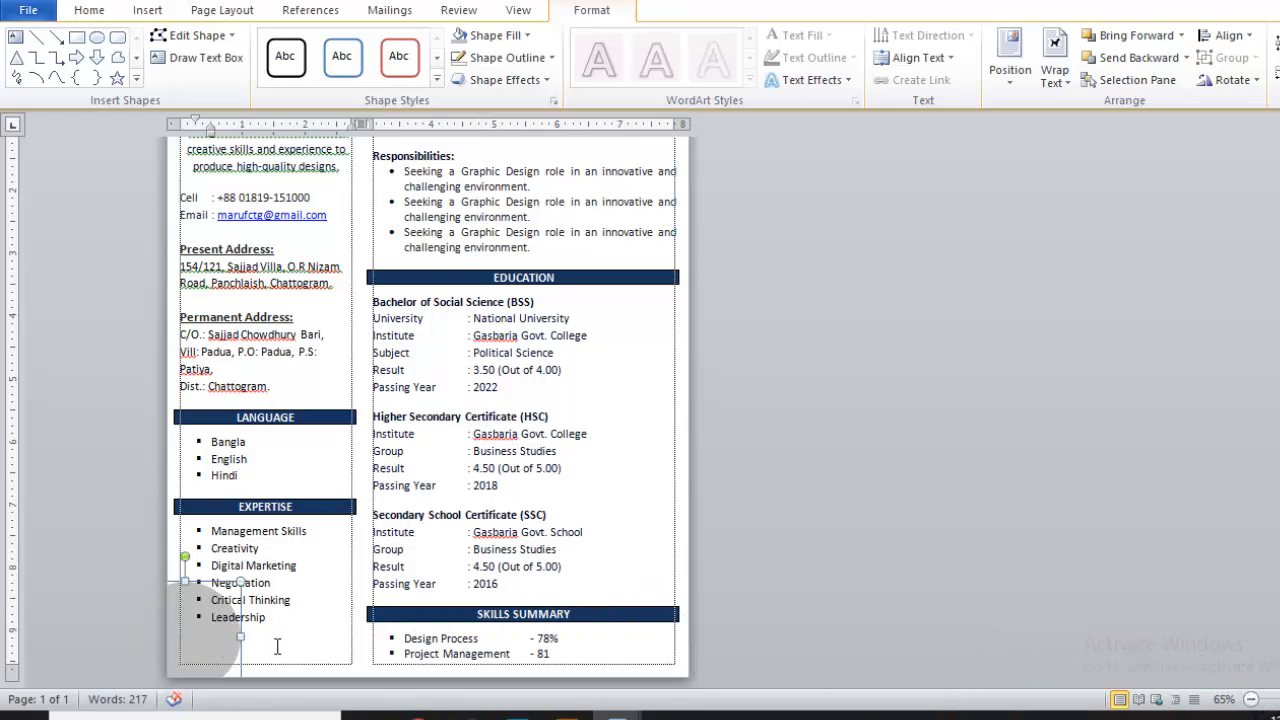
{"action": "key", "text": "ctrl+z"}
{"action": "left_click_drag", "start_coordinate": [631, 646], "coordinate": [232, 640]}
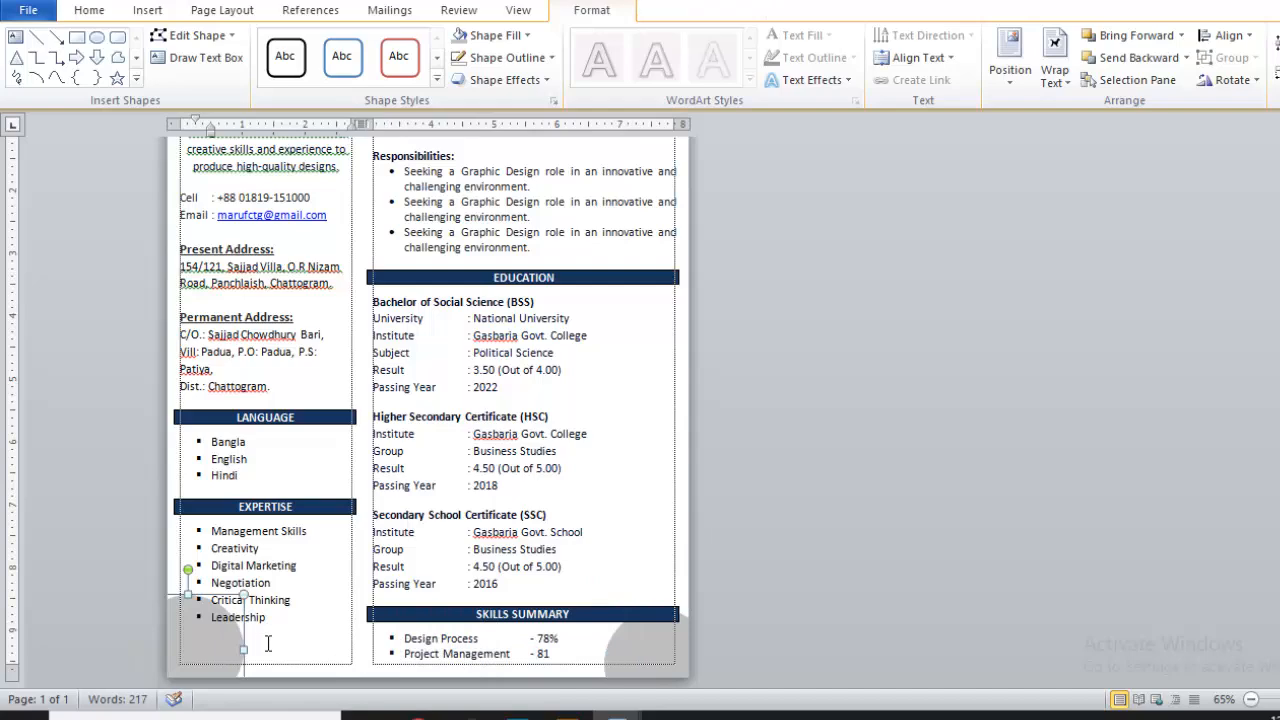
{"action": "left_click", "coordinate": [310, 561]}
{"action": "scroll", "coordinate": [580, 443], "scroll_direction": "up", "scroll_amount": 5}
{"action": "scroll", "coordinate": [952, 404], "scroll_direction": "up", "scroll_amount": 2}
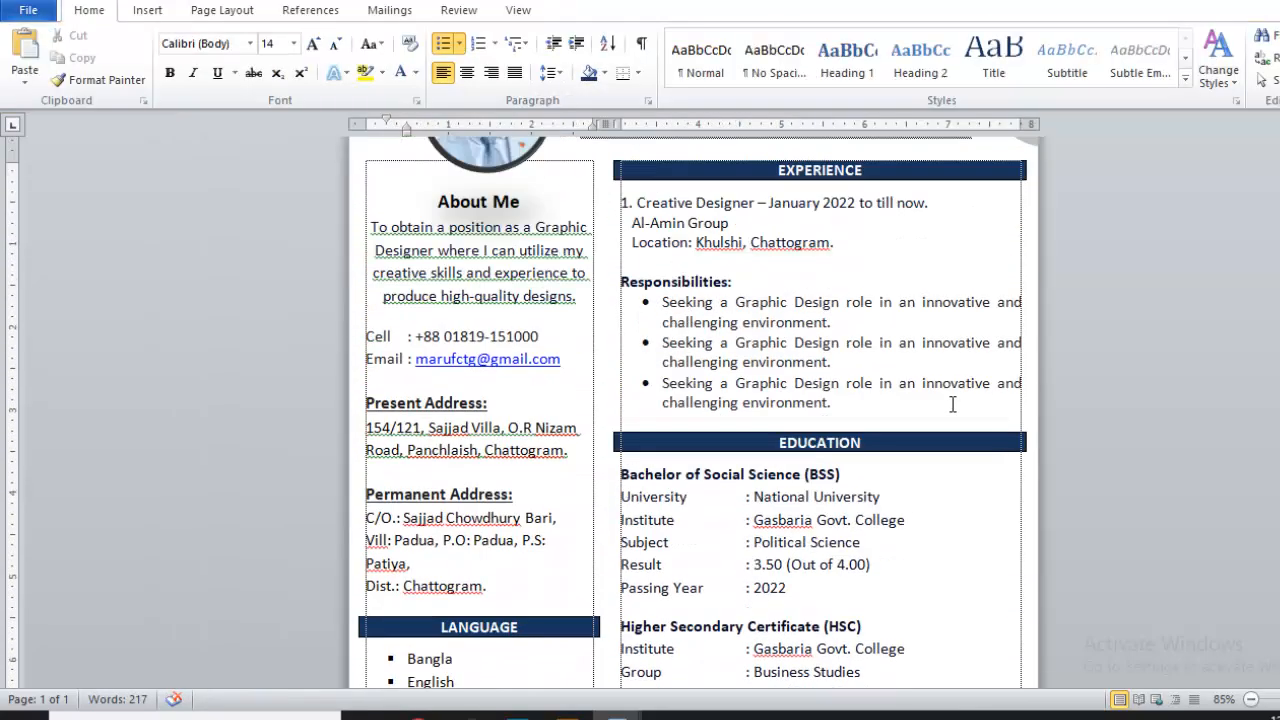
{"action": "scroll", "coordinate": [952, 404], "scroll_direction": "up", "scroll_amount": 3}
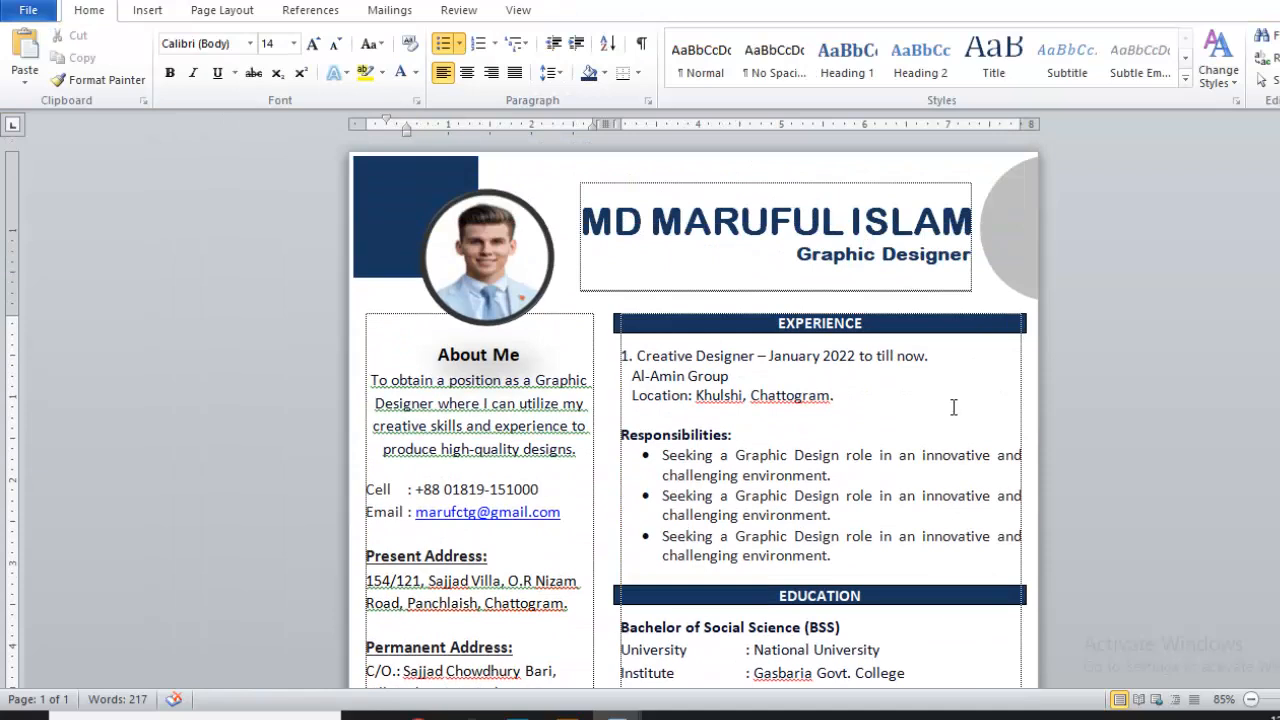
{"action": "left_click", "coordinate": [846, 394]}
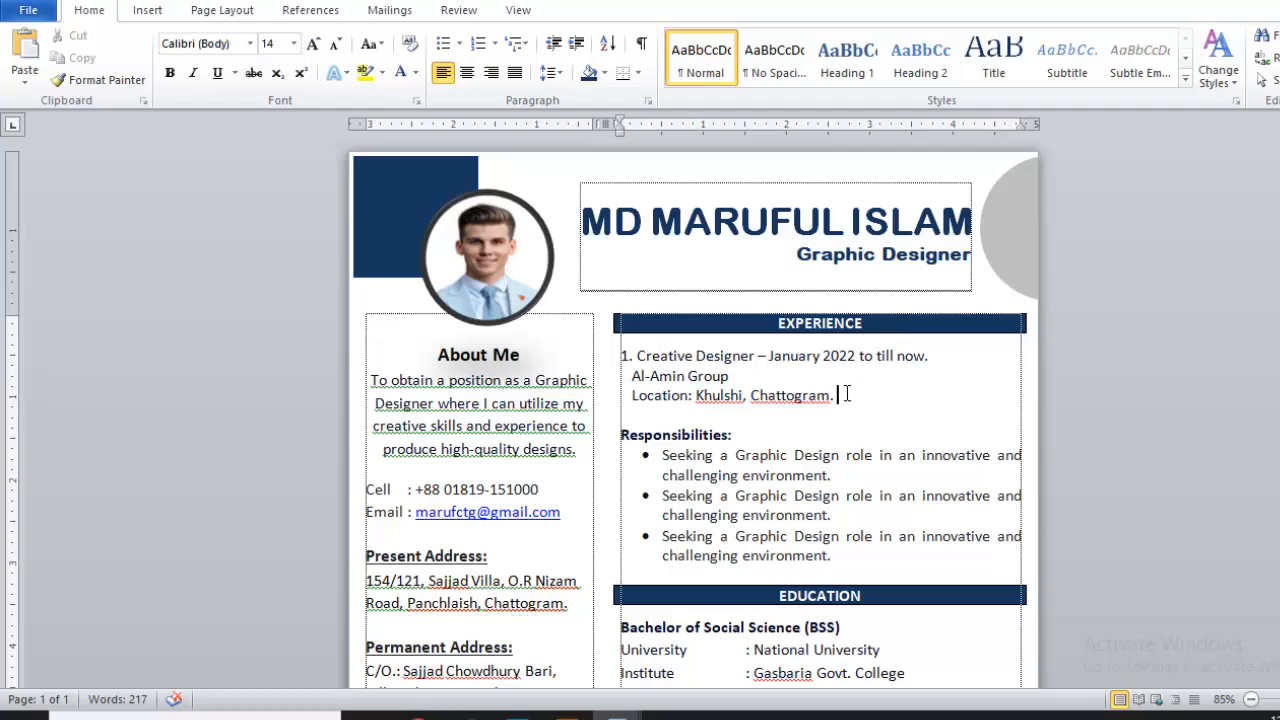
{"action": "scroll", "coordinate": [846, 394], "scroll_direction": "down", "scroll_amount": 3, "text": "ctrl"}
{"action": "scroll", "coordinate": [829, 348], "scroll_direction": "up", "scroll_amount": 5, "text": "ctrl"}
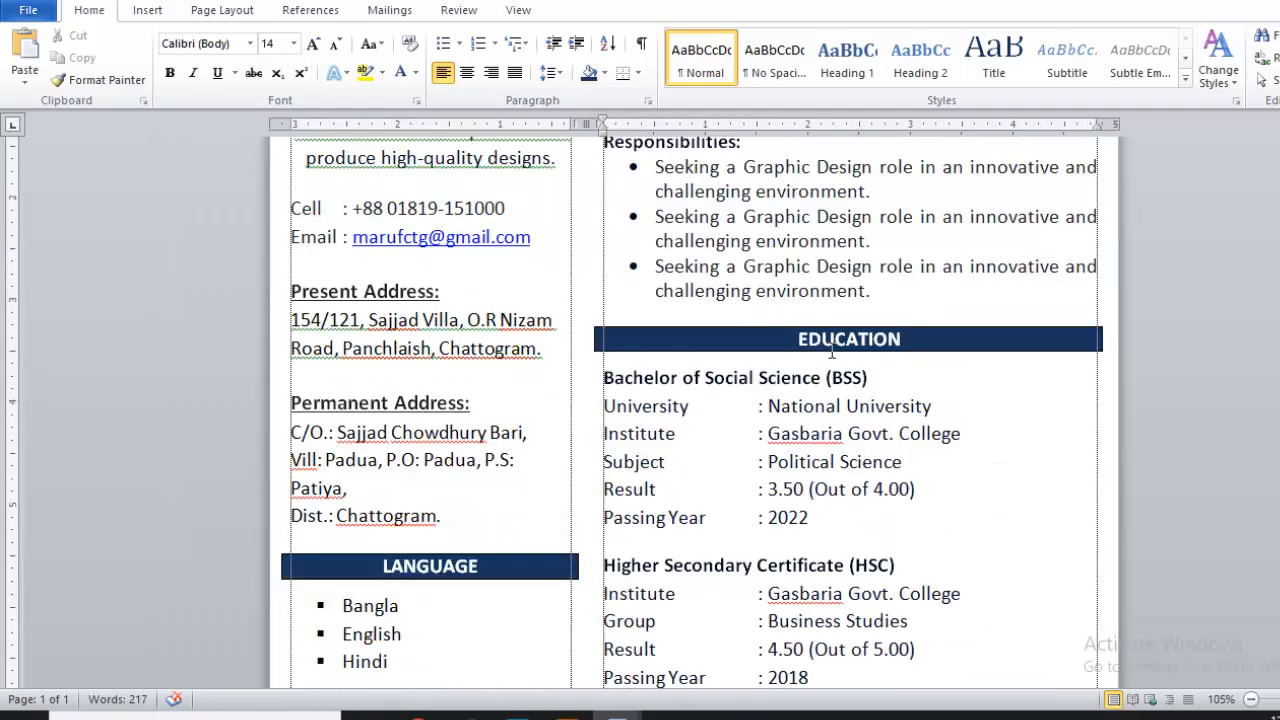
{"action": "scroll", "coordinate": [958, 433], "scroll_direction": "down", "scroll_amount": 5}
{"action": "scroll", "coordinate": [915, 366], "scroll_direction": "down", "scroll_amount": 7, "text": "ctrl"}
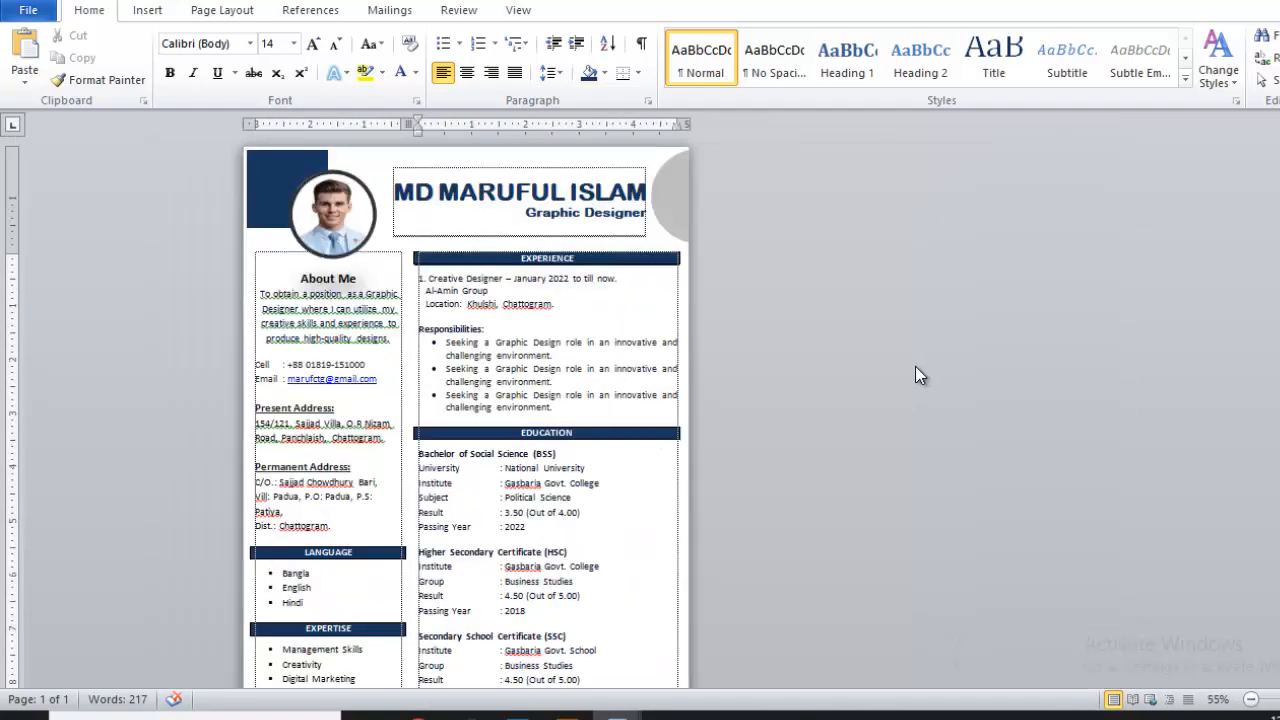
{"action": "scroll", "coordinate": [549, 465], "scroll_direction": "up", "scroll_amount": 3, "text": "ctrl"}
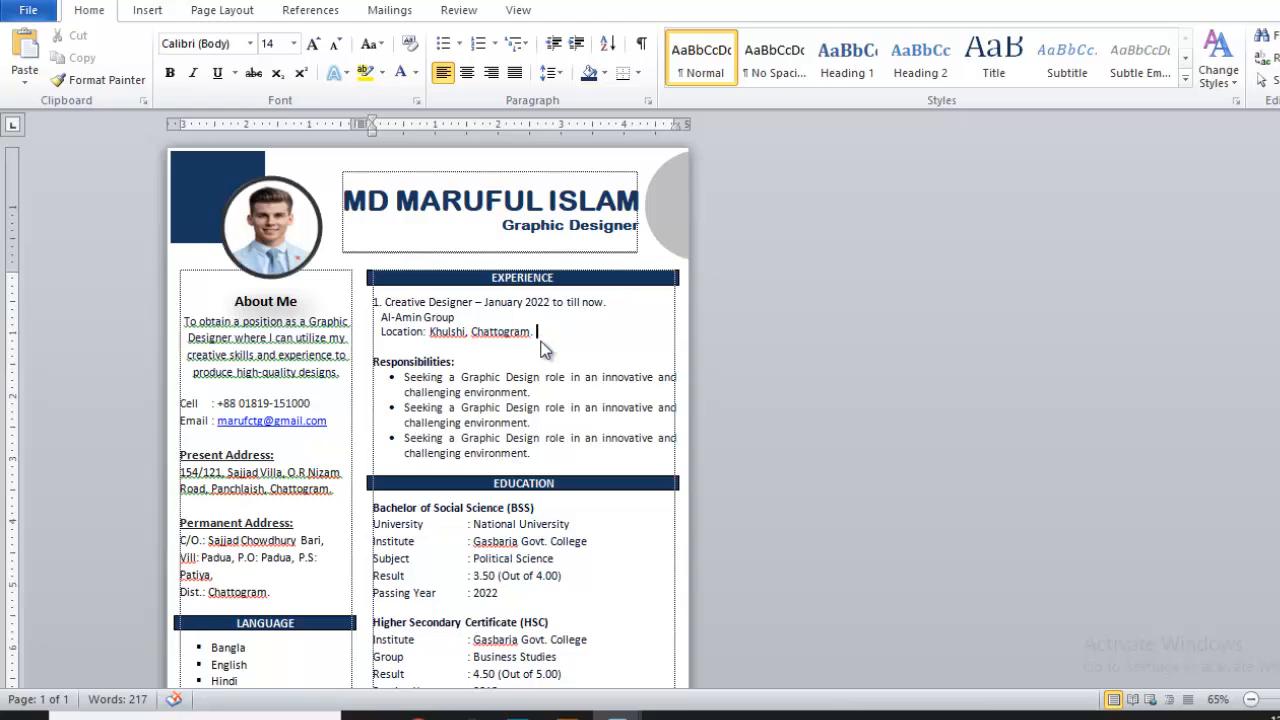
{"action": "key", "text": "ctrl+s"}
{"action": "key", "text": "Escape"}
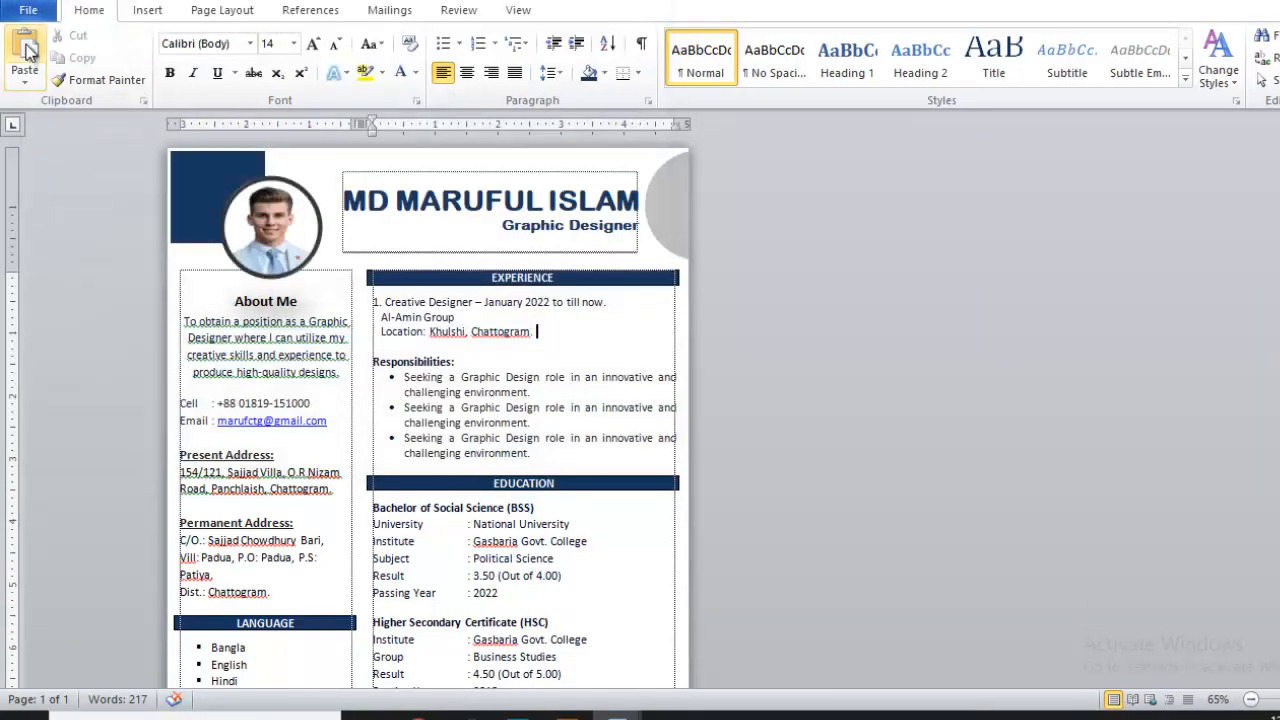
- Save the CV as About Me.docx on the Desktop
{"action": "left_click", "coordinate": [25, 12]}
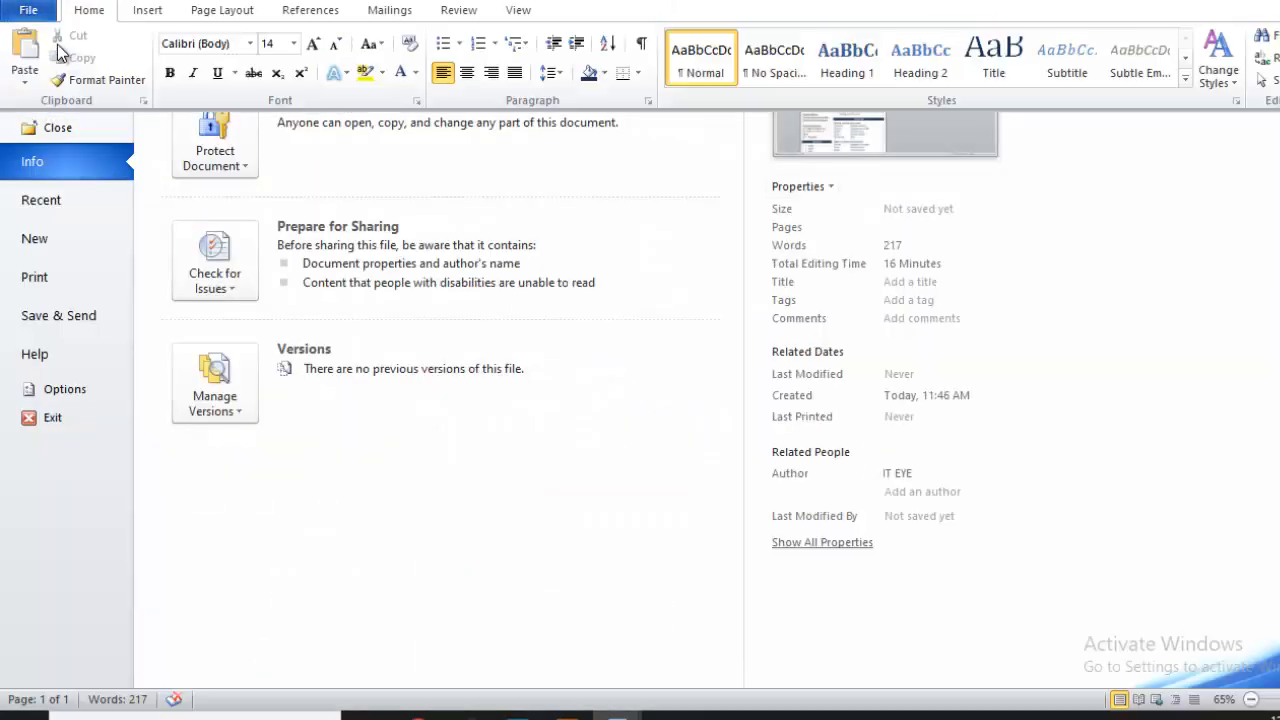
{"action": "left_click", "coordinate": [57, 44]}
{"action": "scroll", "coordinate": [60, 150], "scroll_direction": "up", "scroll_amount": 3}
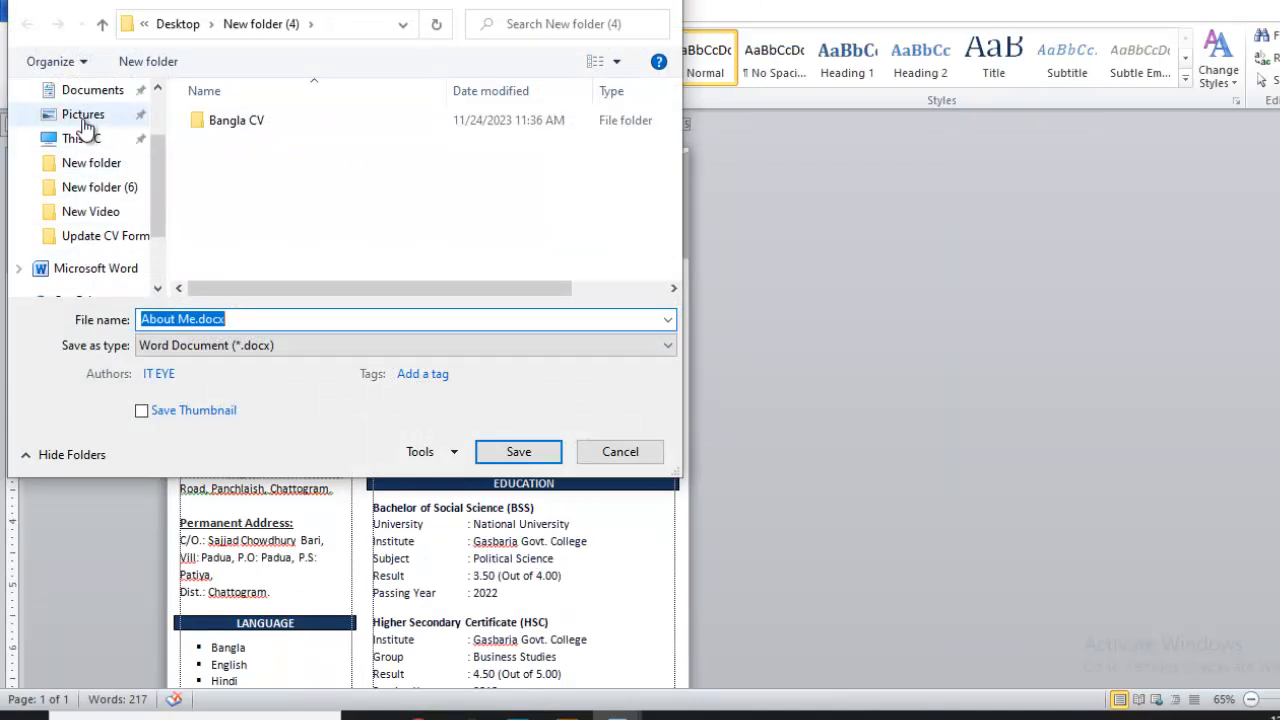
{"action": "left_click", "coordinate": [83, 130]}
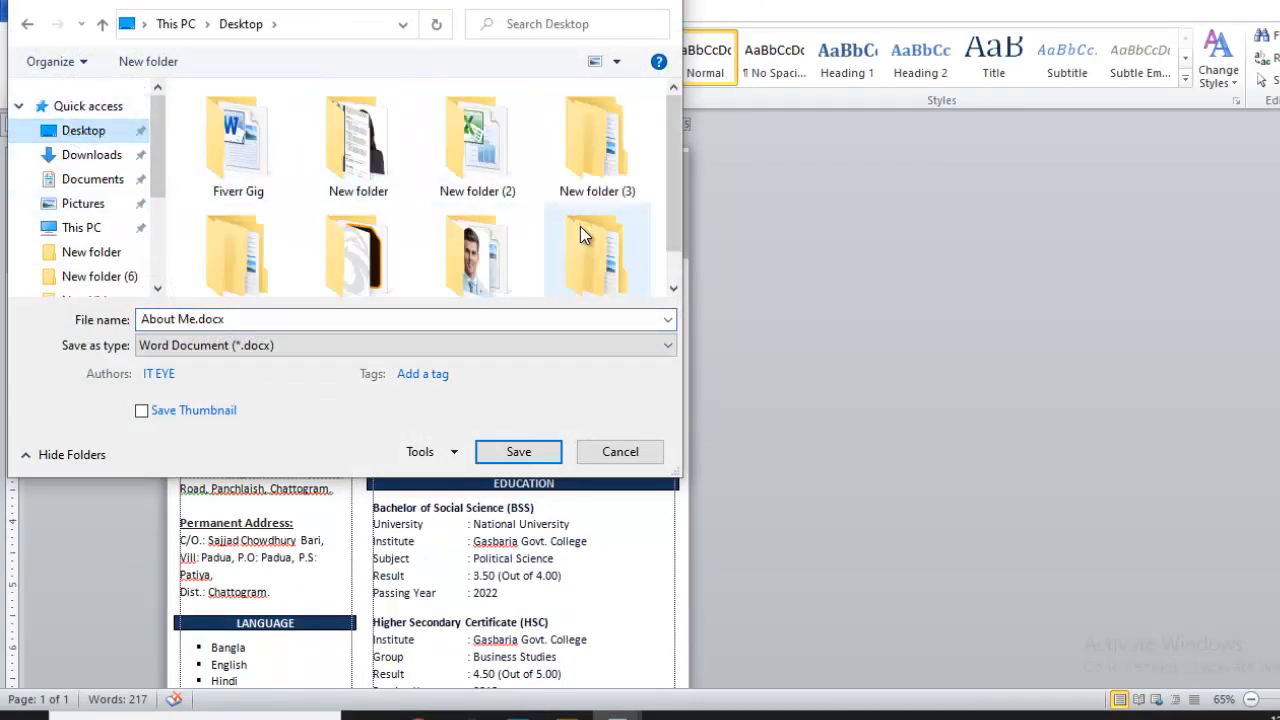
{"action": "scroll", "coordinate": [595, 215], "scroll_direction": "down", "scroll_amount": 1}
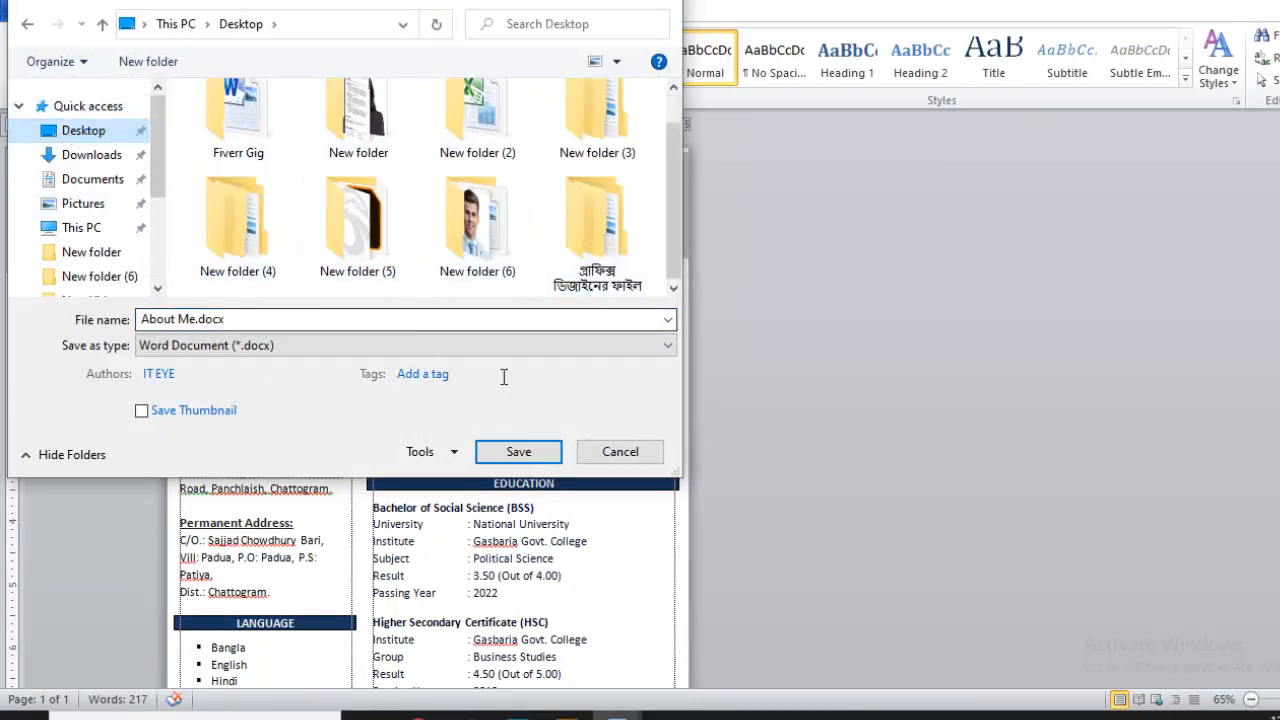
{"action": "left_click", "coordinate": [519, 454]}
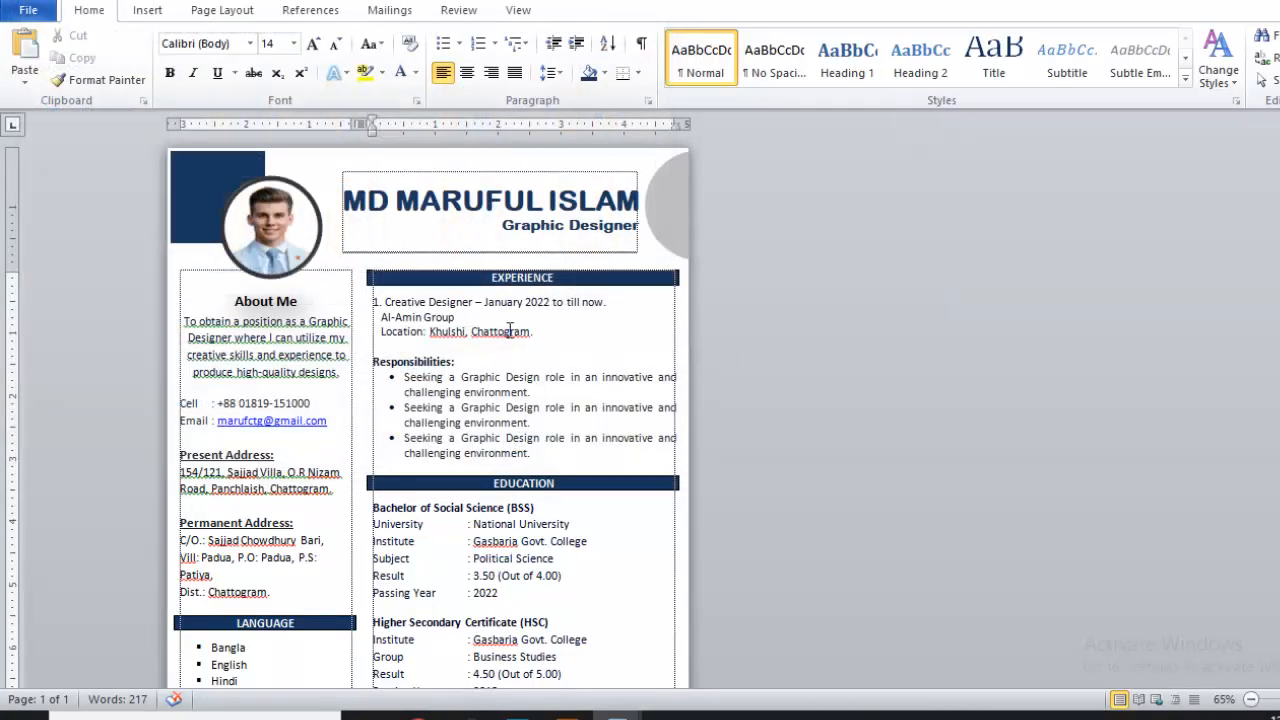
- Save a PDF (*.pdf) copy of the CV as About Me.pdf
{"action": "left_click", "coordinate": [29, 11]}
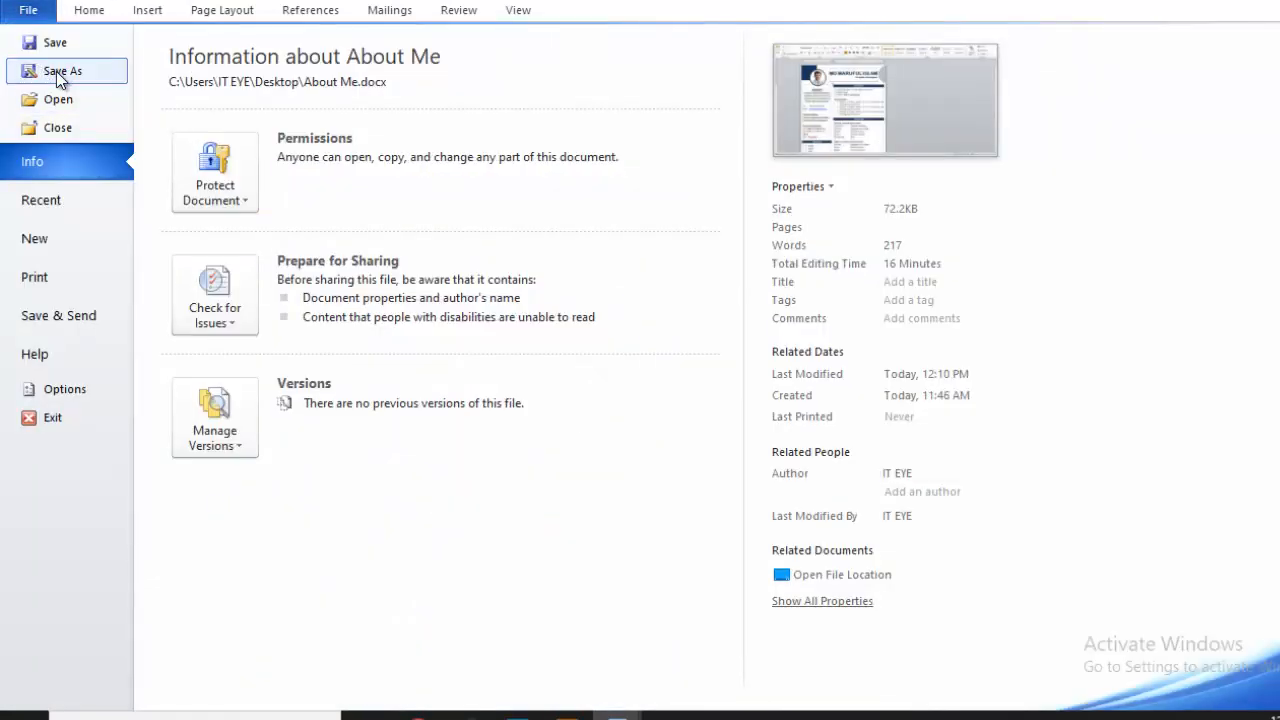
{"action": "left_click", "coordinate": [58, 71]}
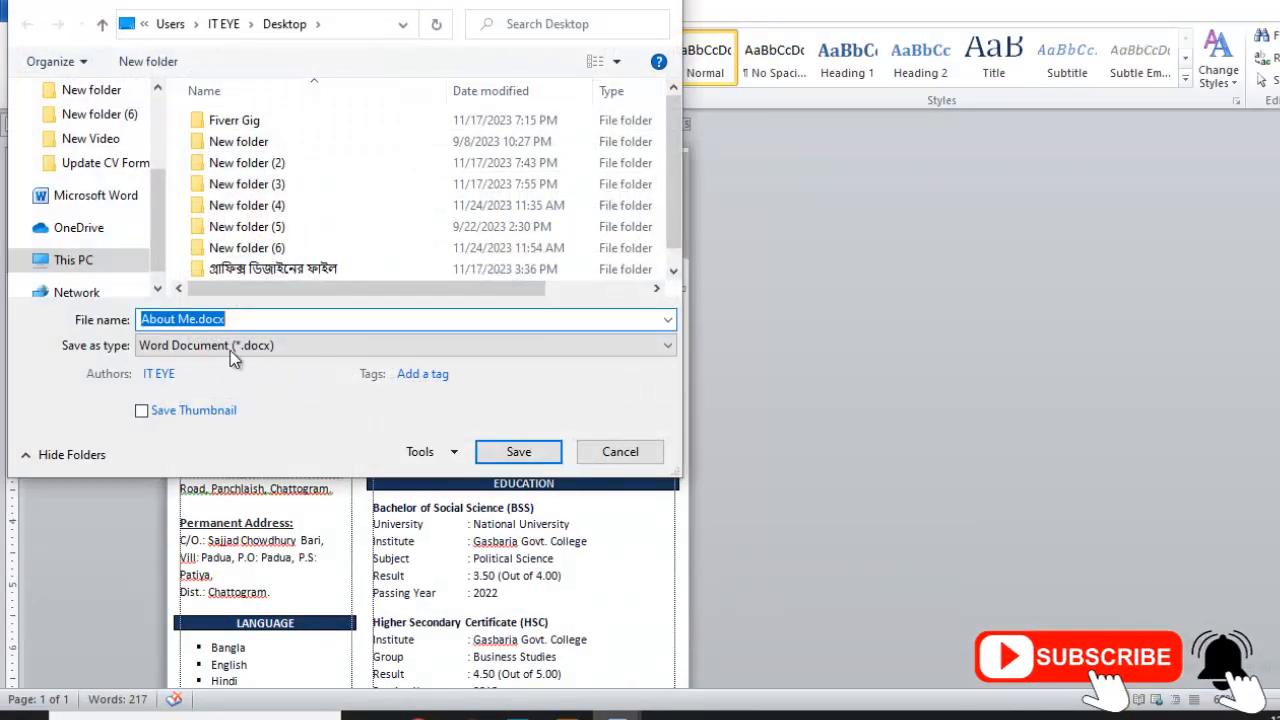
{"action": "left_click", "coordinate": [226, 345]}
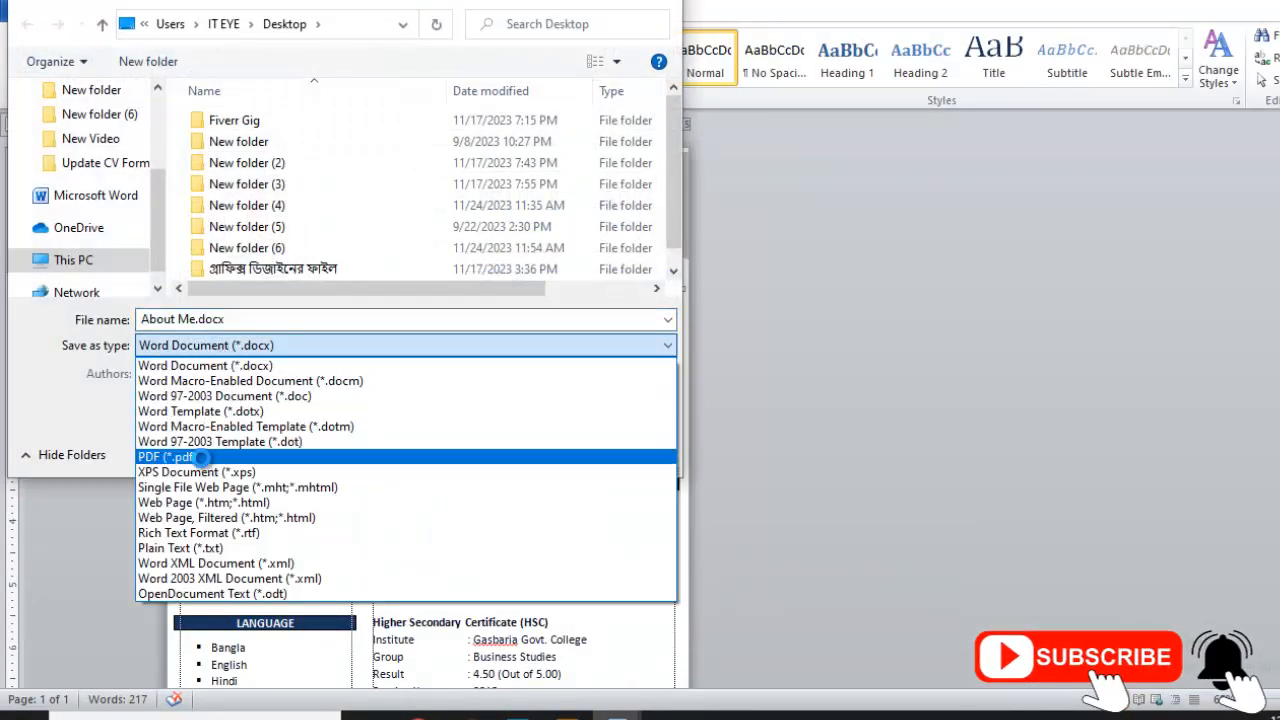
{"action": "left_click", "coordinate": [258, 456]}
{"action": "left_click", "coordinate": [542, 504]}
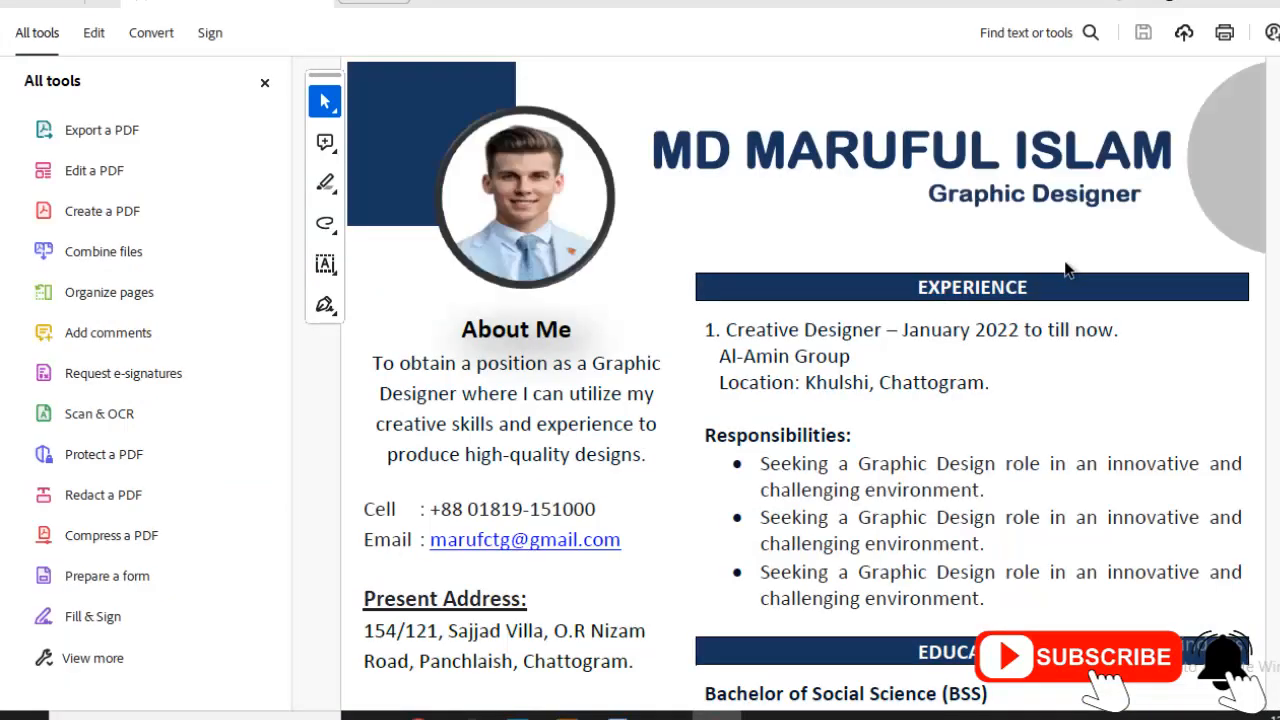
- Check the Print dialog with Microsoft XPS Document Writer, then close it without printing
{"action": "scroll", "coordinate": [950, 317], "scroll_direction": "down", "scroll_amount": 4}
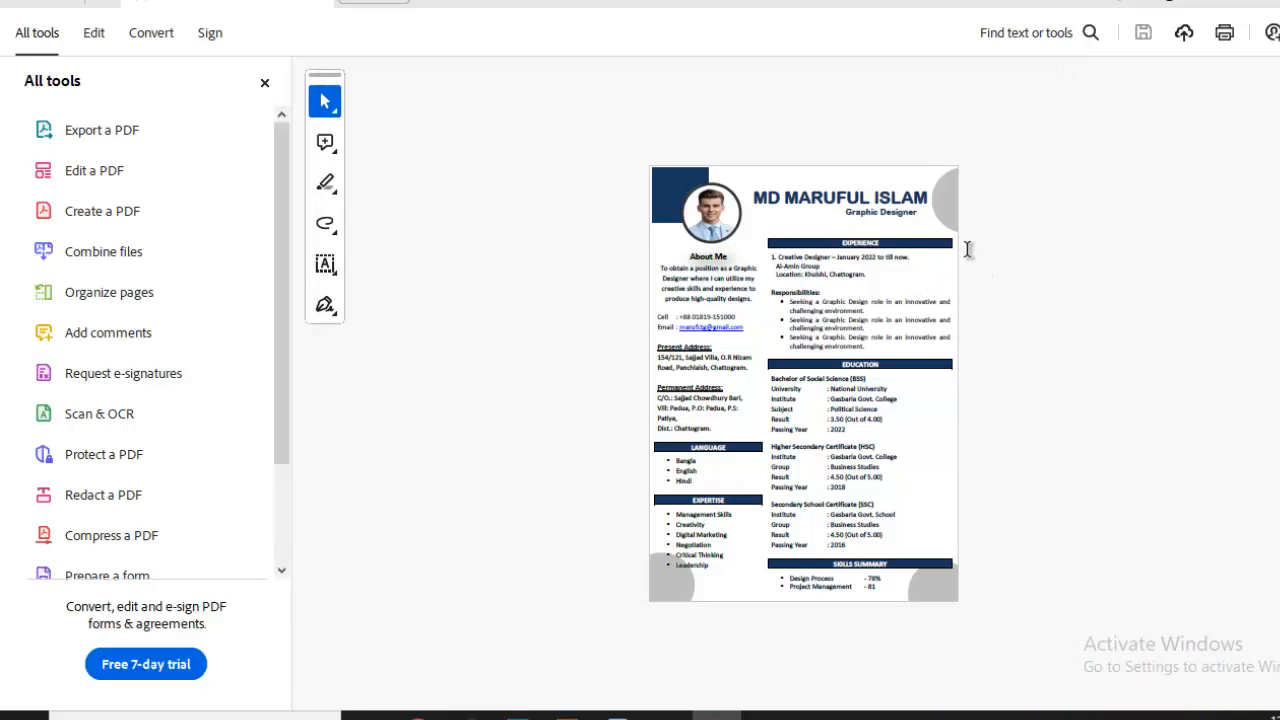
{"action": "key", "text": "ctrl+p"}
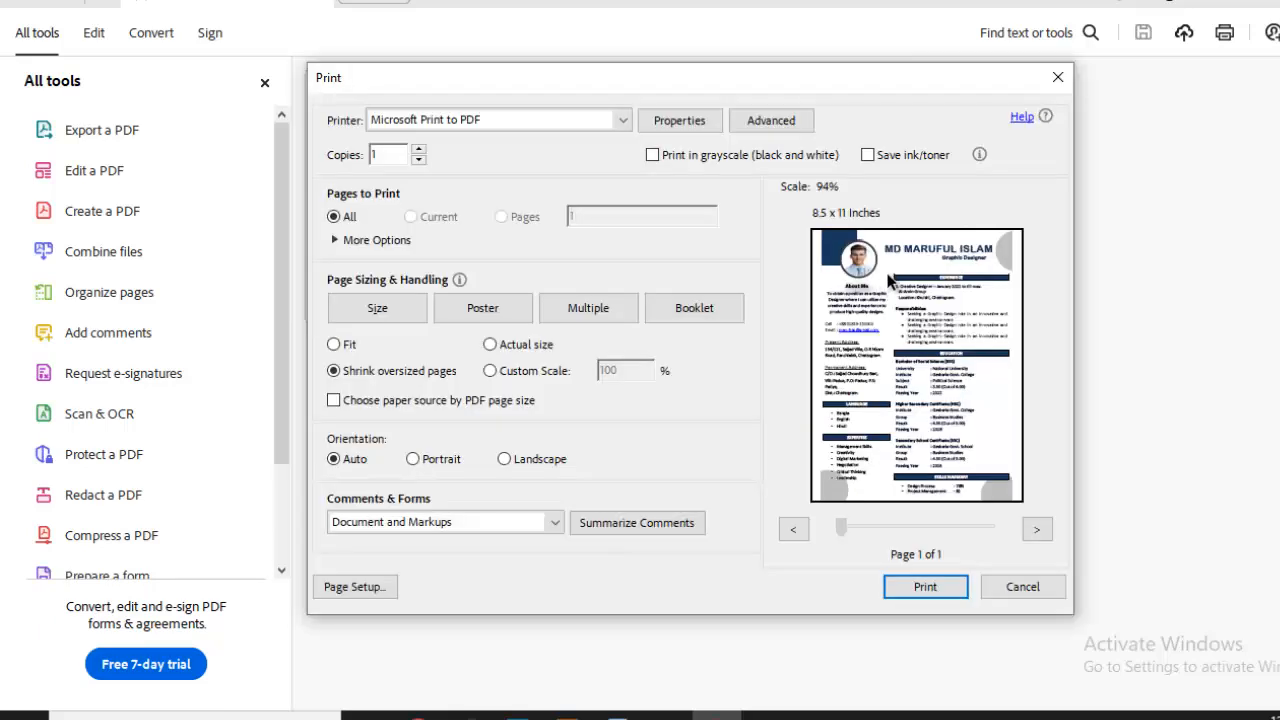
{"action": "left_click", "coordinate": [507, 122]}
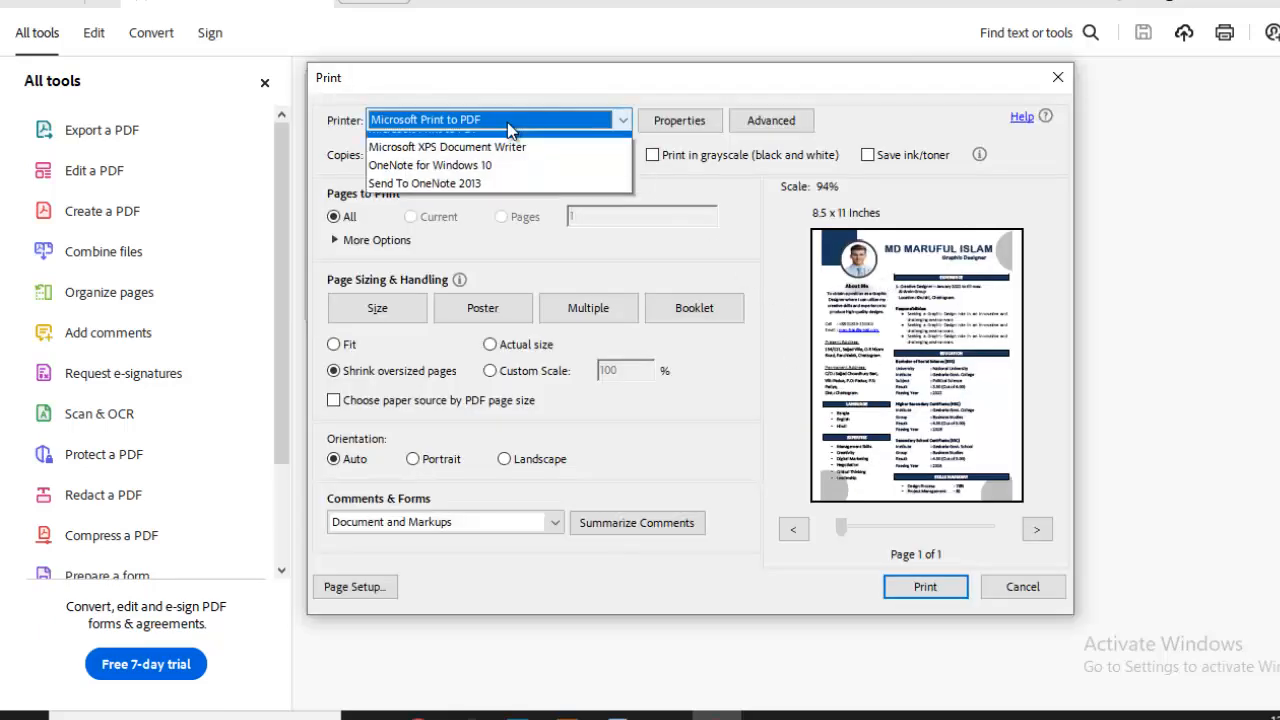
{"action": "left_click", "coordinate": [680, 121]}
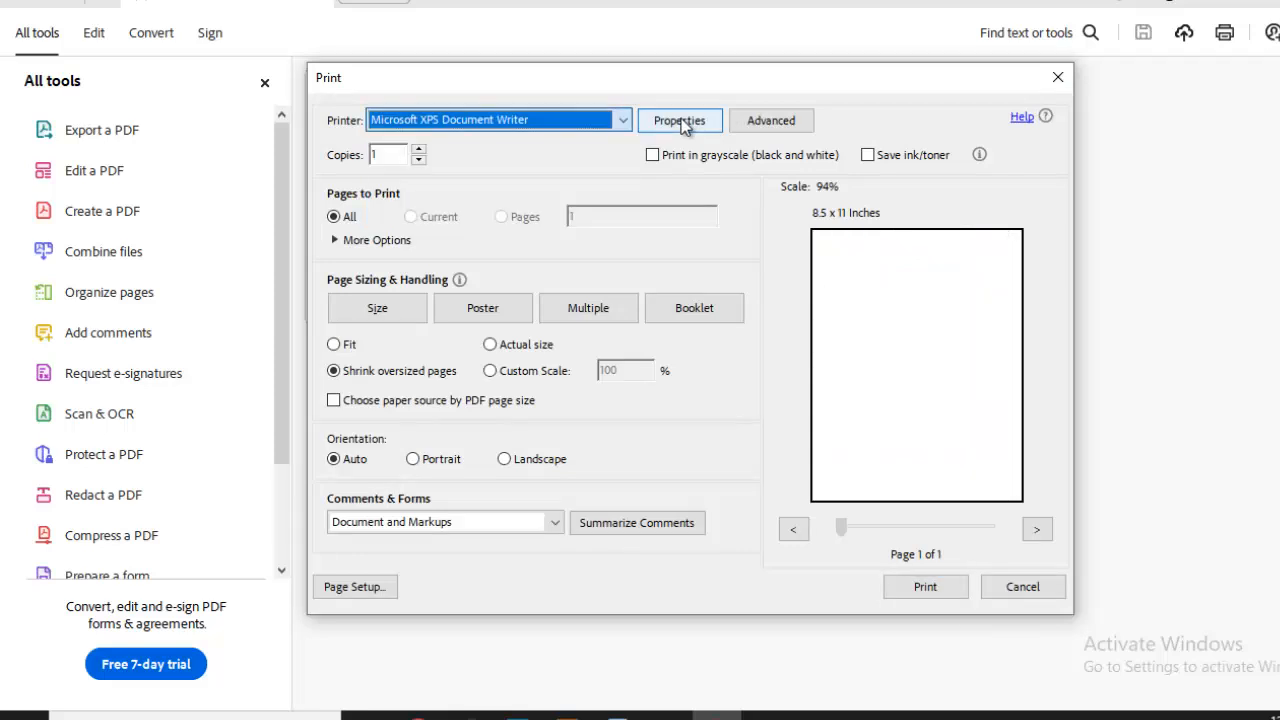
{"action": "left_click", "coordinate": [847, 93]}
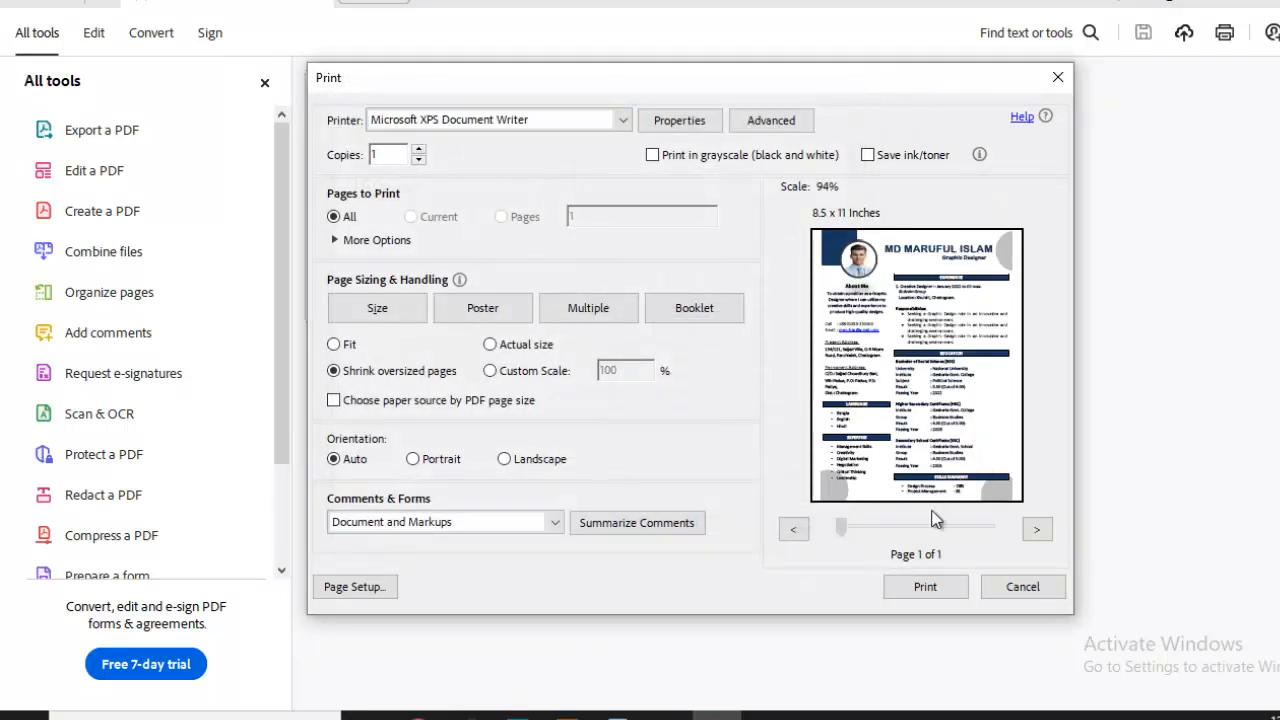
{"action": "left_click", "coordinate": [1059, 79]}
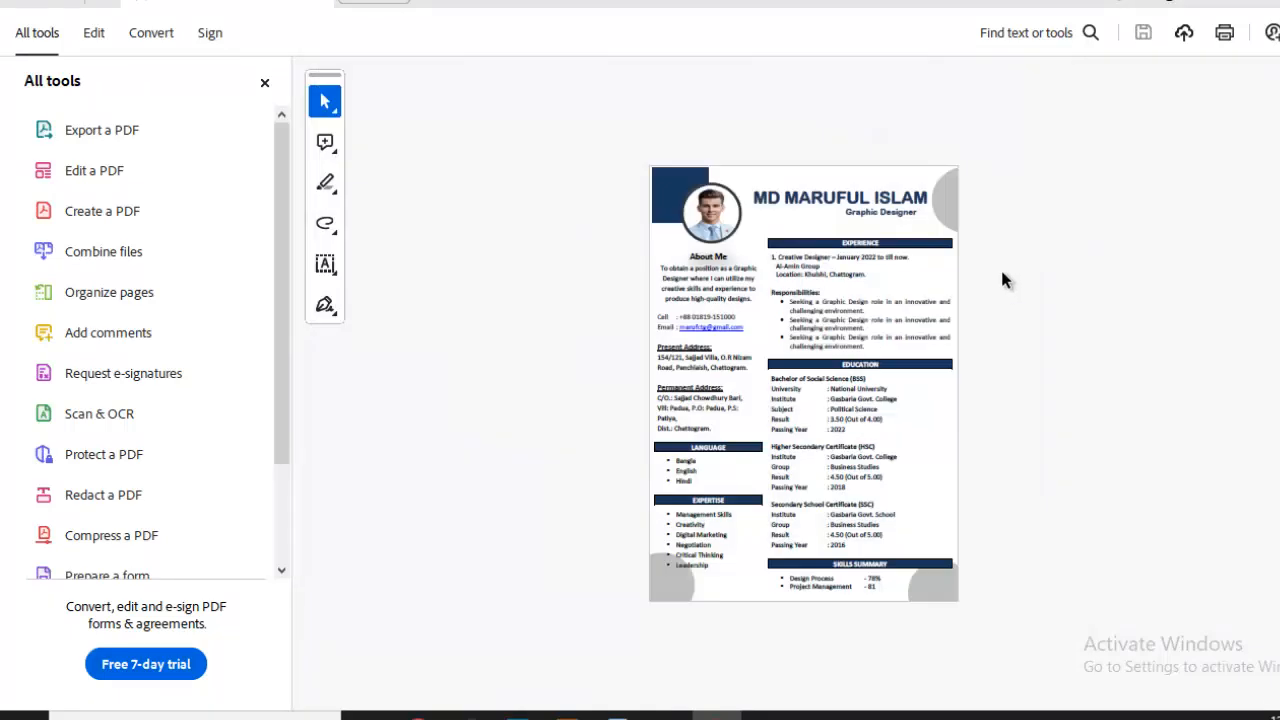